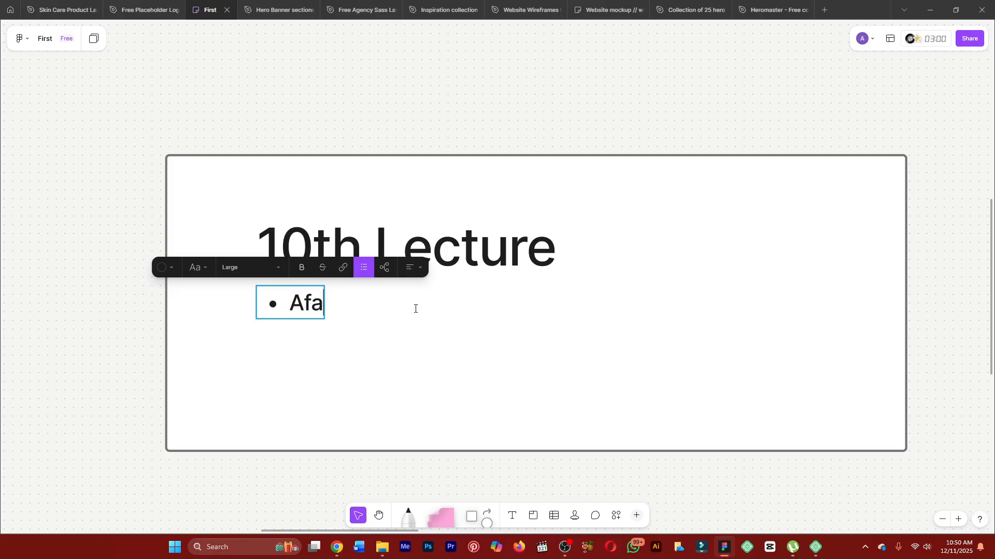
# Complete the bullet under the 10th Lecture heading as "Advance website", leaving no extra bullet below it.
pyautogui.press('BackSpace')
pyautogui.press('BackSpace')
pyautogui.write('dvance')
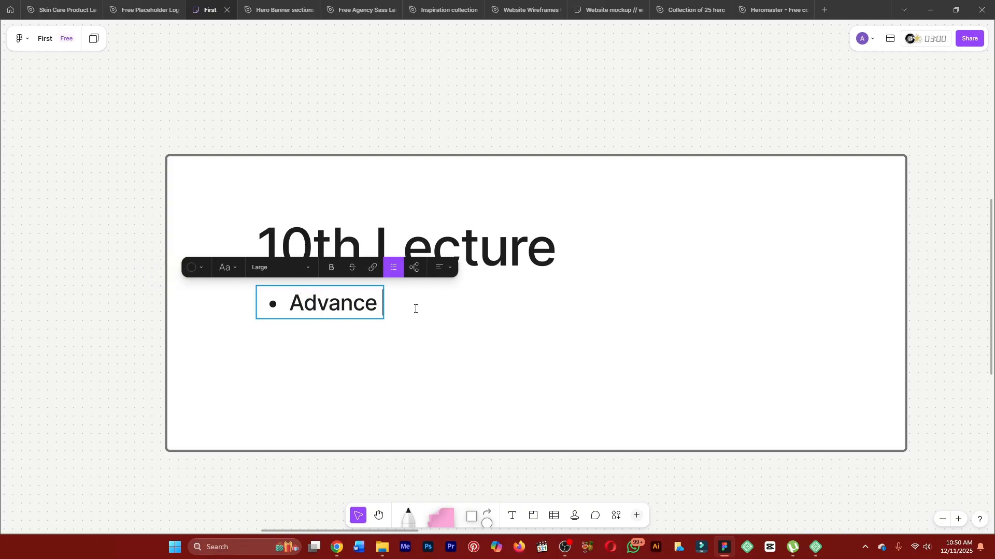
pyautogui.write(' website')
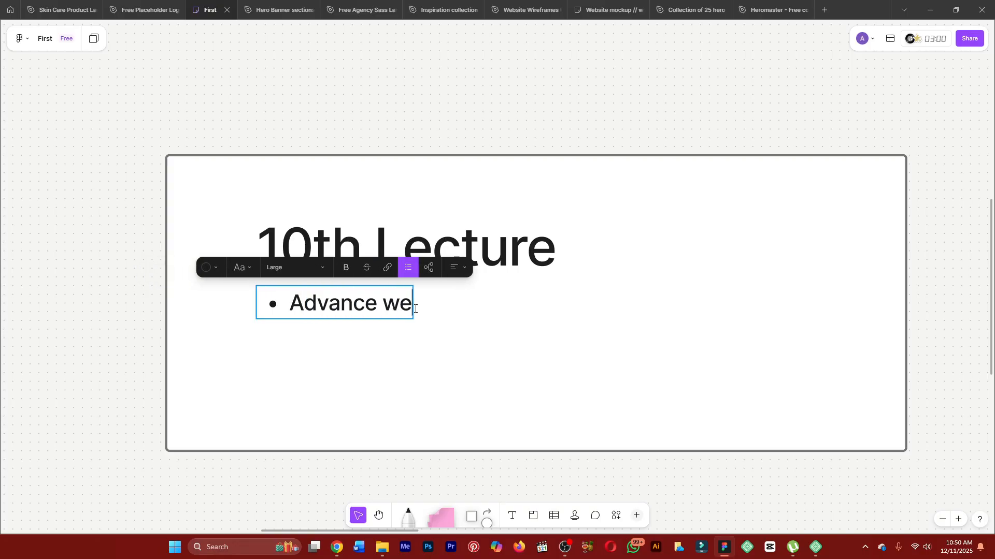
pyautogui.press('Return')
pyautogui.press('BackSpace')
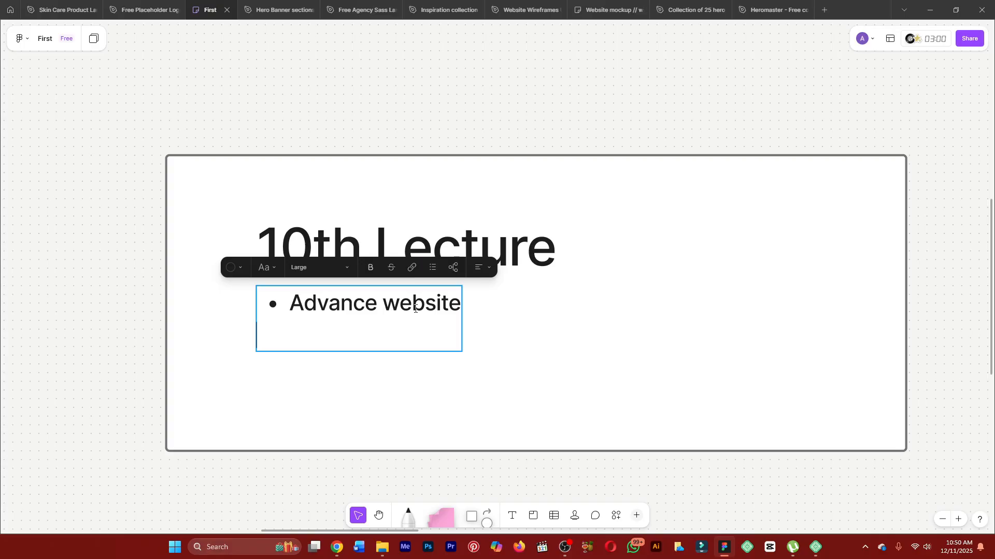
pyautogui.press('Escape')
pyautogui.click(437, 110)
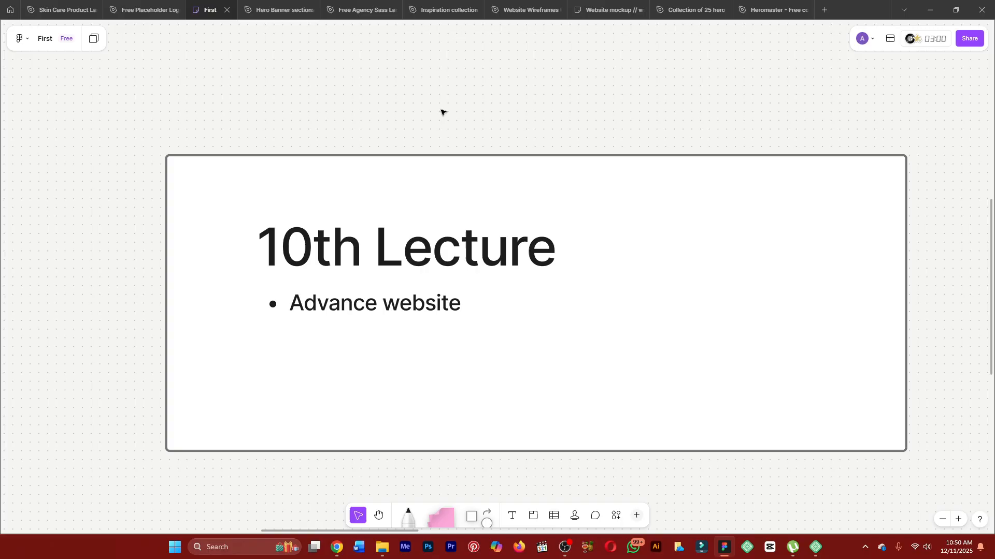
# Examine the Free assests sticky notes on the board, especially the list of Pro plugins and themes.
pyautogui.scroll(-5, 441, 112)
pyautogui.press('h')
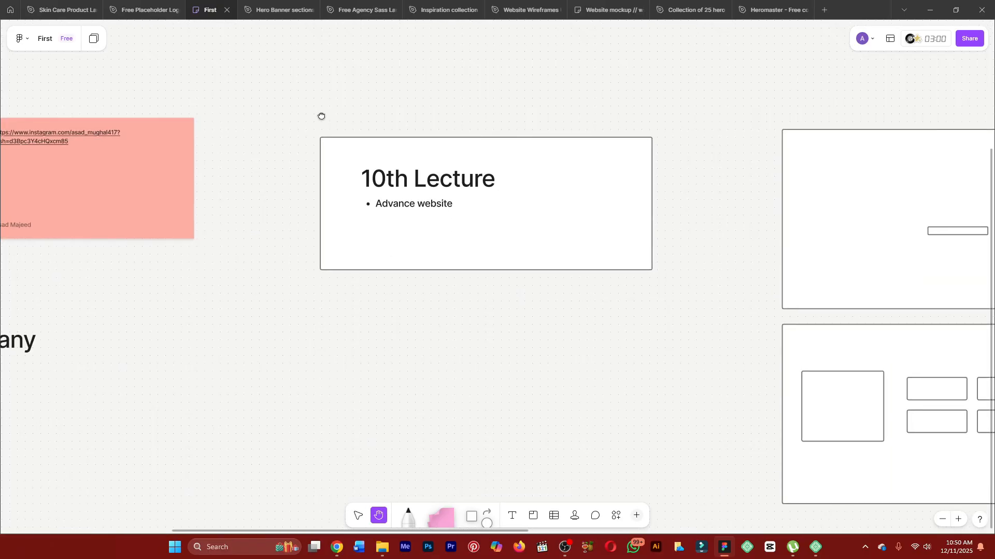
pyautogui.moveTo(321, 116); pyautogui.dragTo(393, 166)
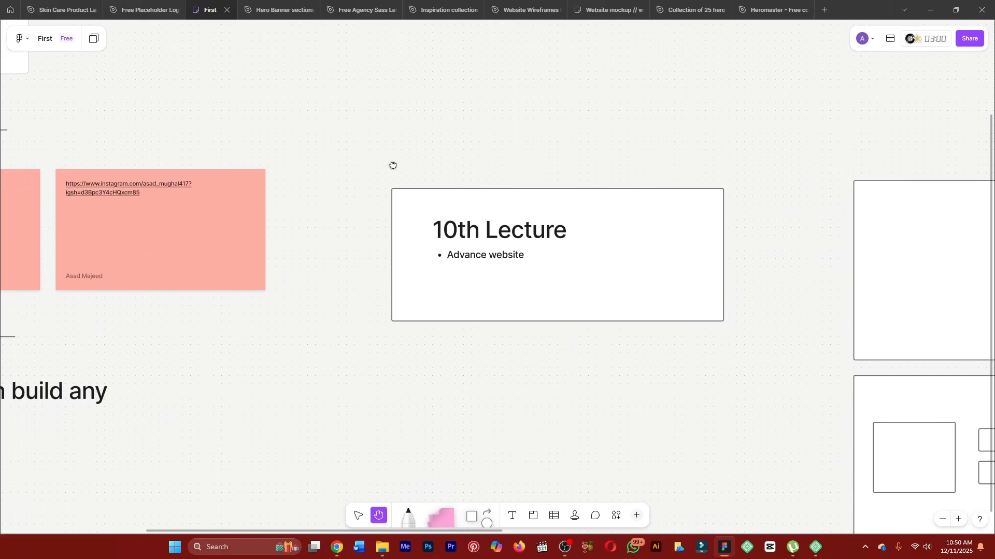
pyautogui.moveTo(295, 168); pyautogui.dragTo(418, 167)
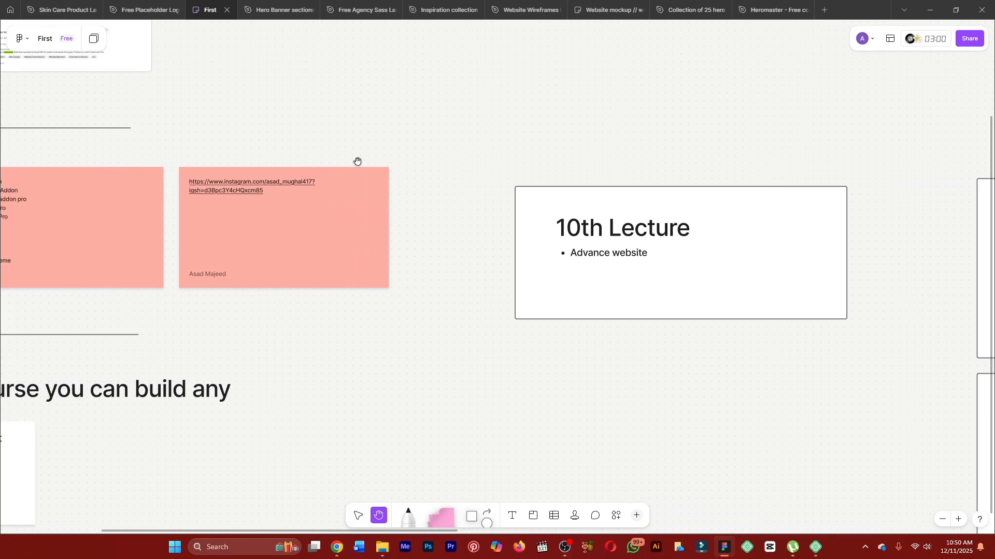
pyautogui.moveTo(197, 163); pyautogui.dragTo(551, 177)
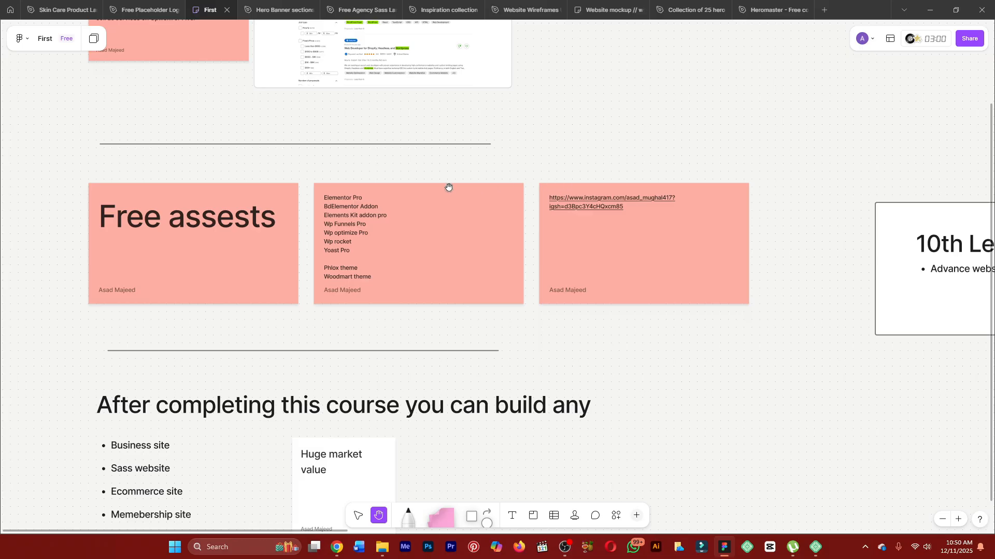
pyautogui.press('v')
pyautogui.scroll(3, 352, 210)
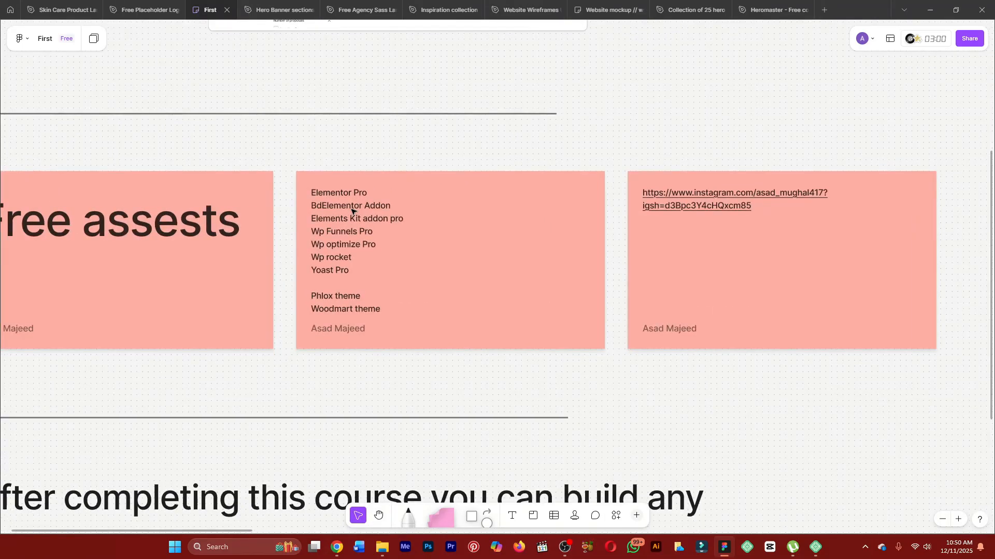
pyautogui.scroll(3, 337, 194)
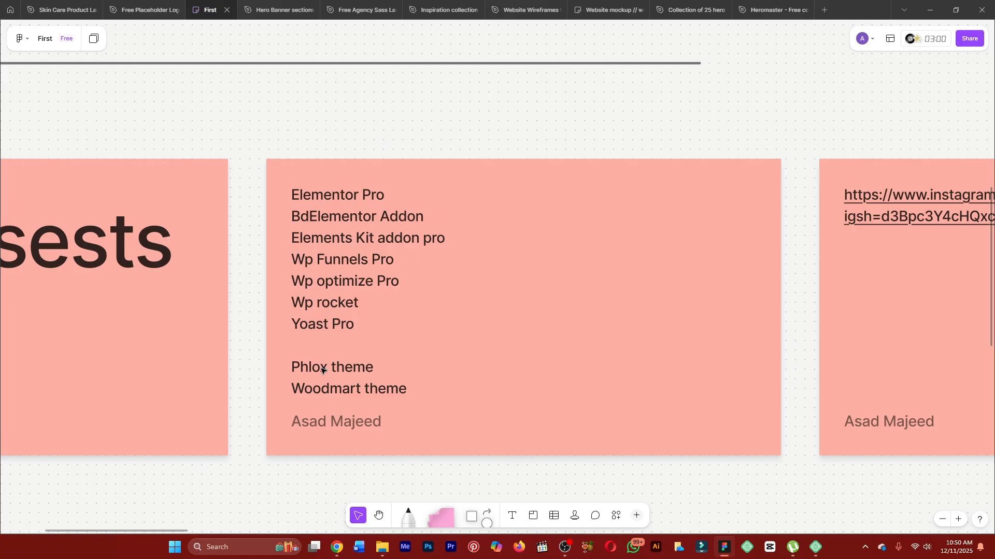
# Look over the sticky note with the Instagram link, and return to the 10th Lecture frame.
pyautogui.scroll(-1, 323, 368)
pyautogui.press('h')
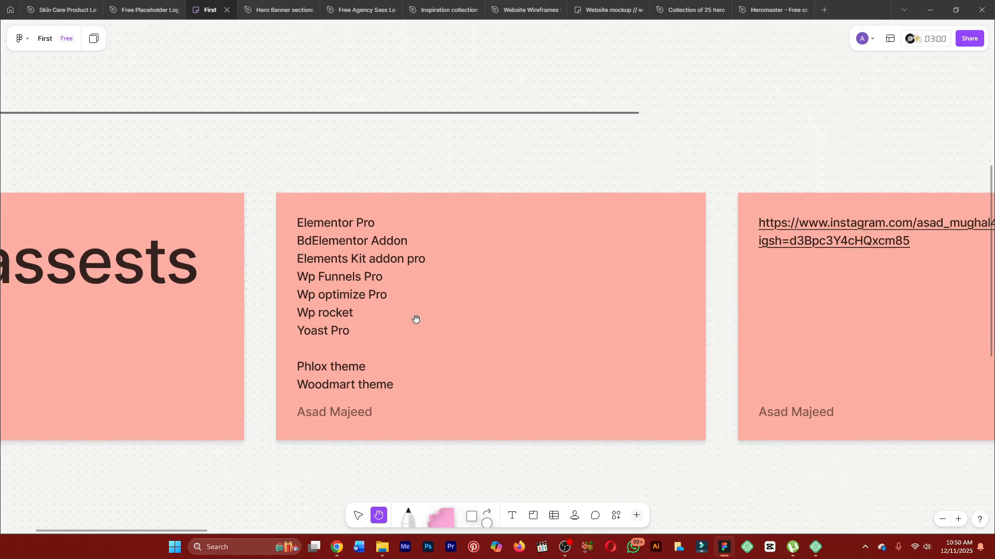
pyautogui.moveTo(415, 318); pyautogui.dragTo(176, 268)
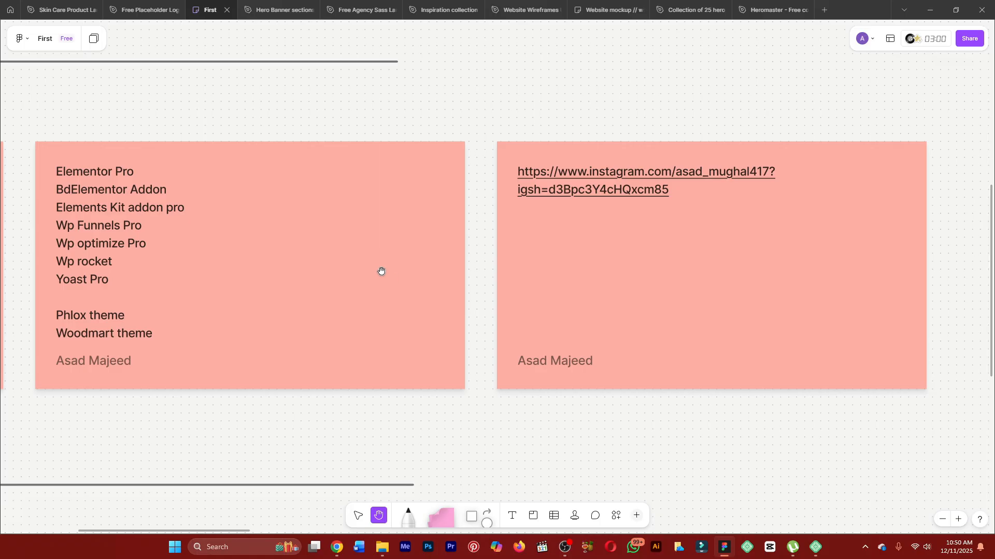
pyautogui.moveTo(706, 285); pyautogui.dragTo(222, 247)
pyautogui.moveTo(468, 274); pyautogui.dragTo(100, 304)
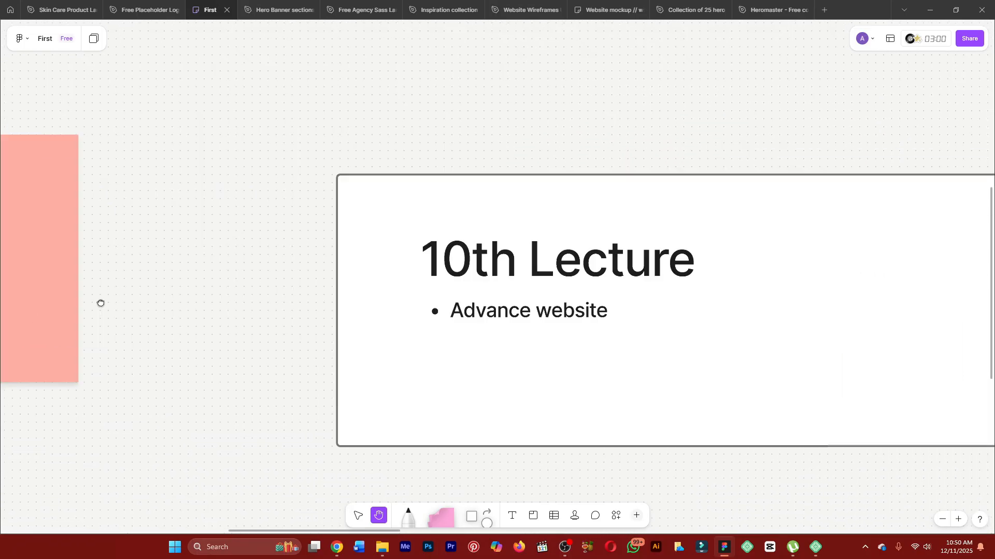
pyautogui.moveTo(587, 331)
pyautogui.mouseDown()
pyautogui.moveTo(388, 350)
pyautogui.moveTo(350, 295)
pyautogui.mouseUp()
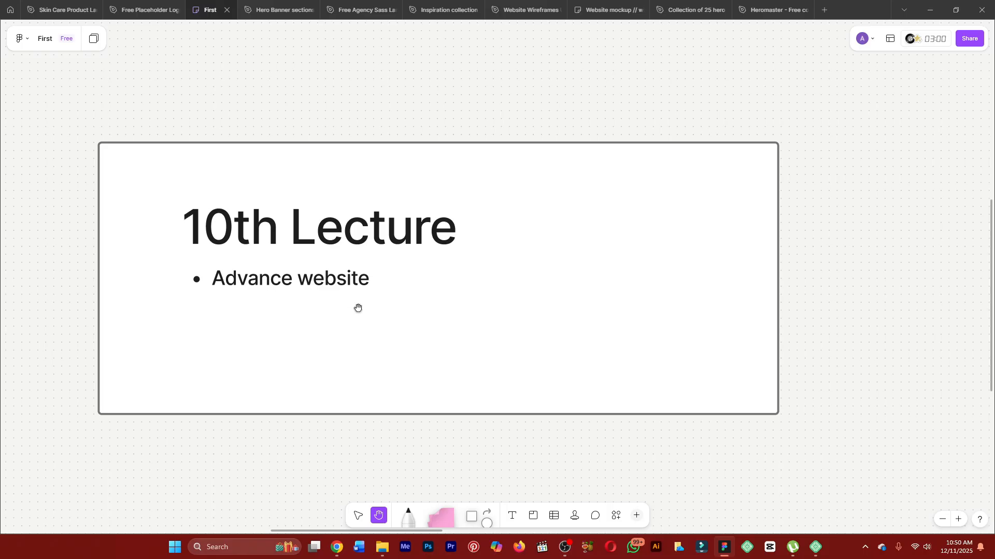
pyautogui.press('v')
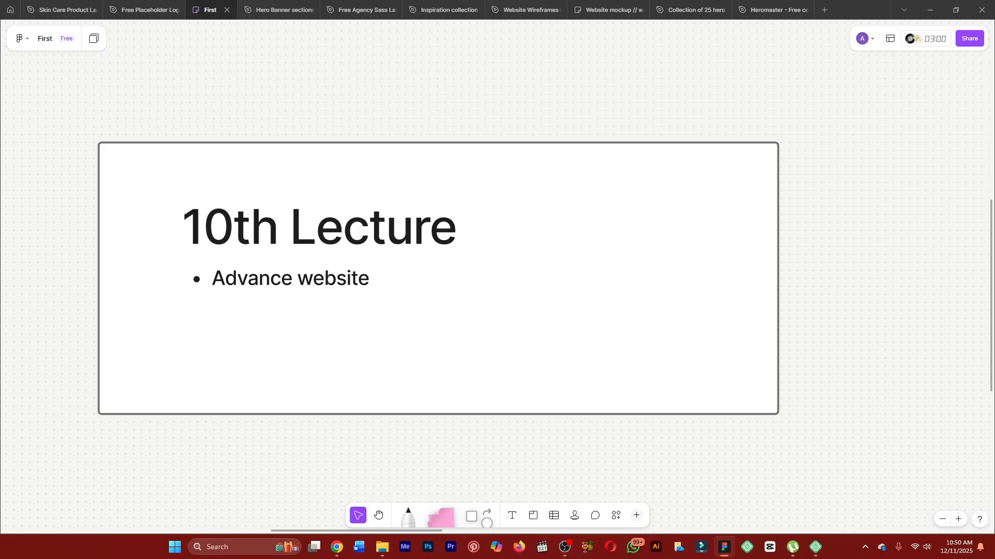
# Switch to Chrome and review the hero section and client logo strip of the Marketly home page preview.
pyautogui.hotkey('alt', 'Tab')
pyautogui.moveTo(337, 558); pyautogui.dragTo(390, 0)
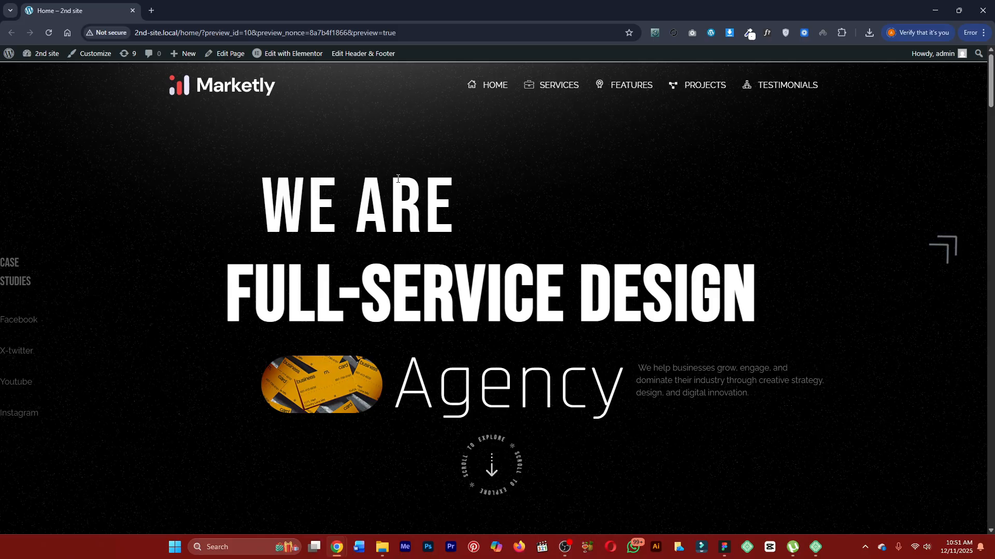
pyautogui.scroll(-1, 398, 178)
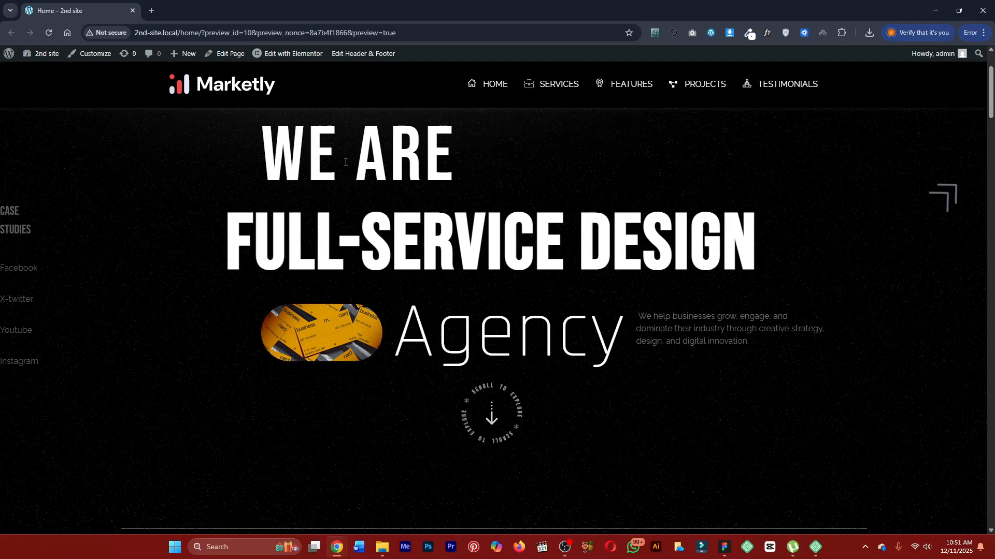
pyautogui.scroll(-1, 719, 226)
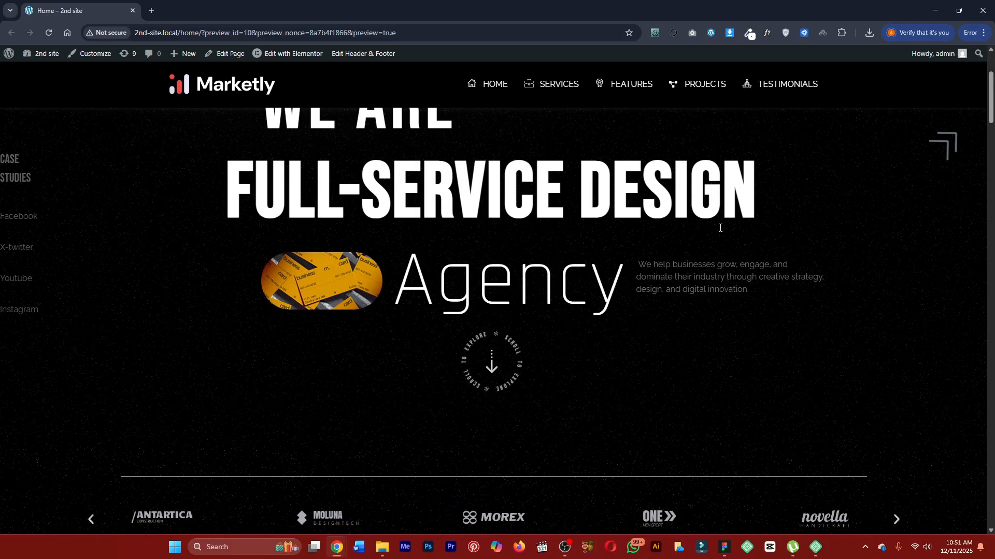
pyautogui.scroll(-2, 722, 235)
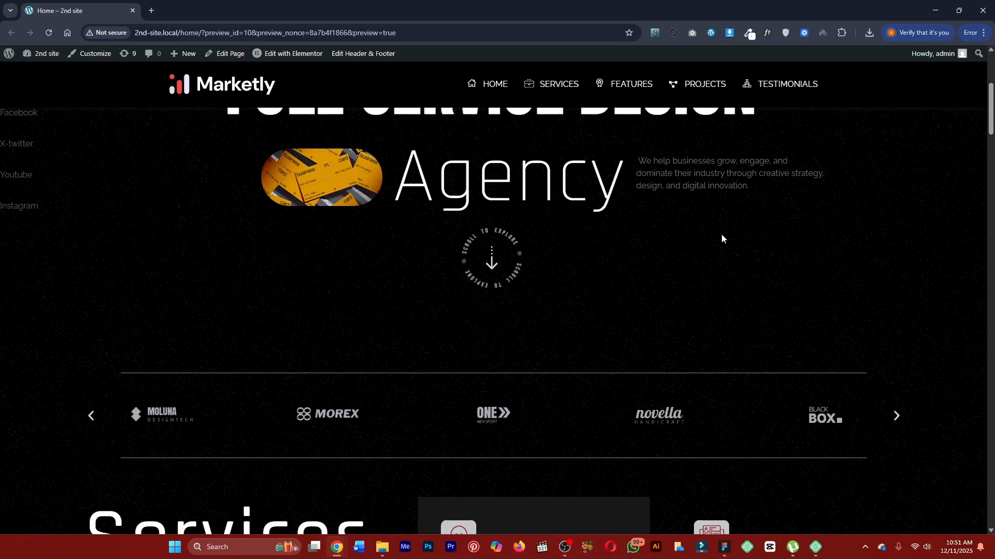
pyautogui.scroll(1, 721, 236)
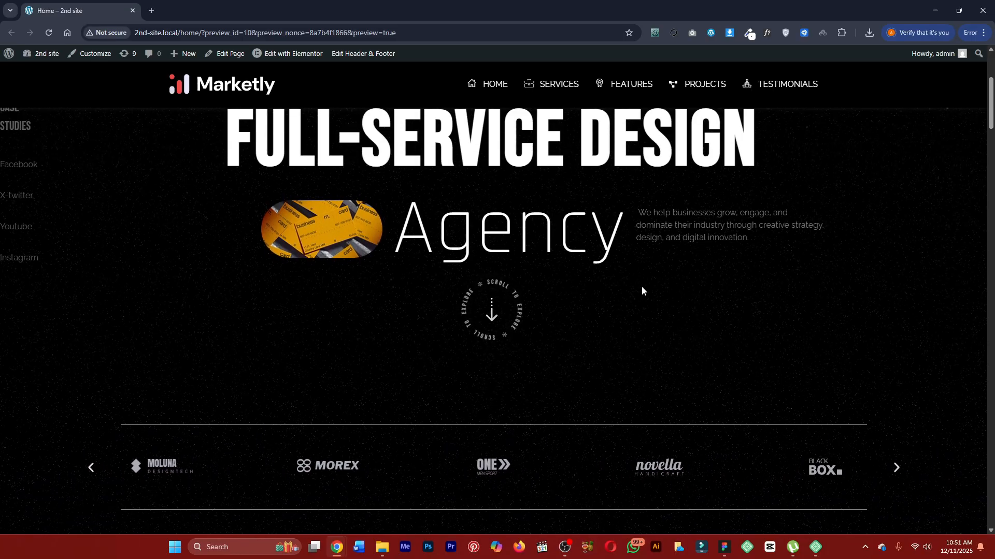
pyautogui.scroll(-3, 464, 309)
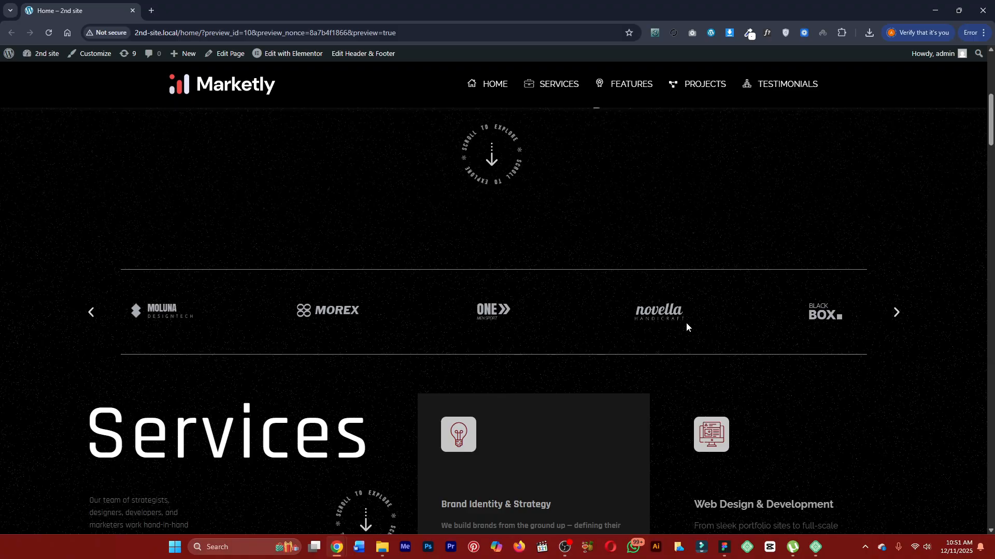
# Review the home page from the Services cards through the statistics to the Turning Ideas Into Masterpieces section, dismissing the browser performance prompt.
pyautogui.scroll(-4, 684, 322)
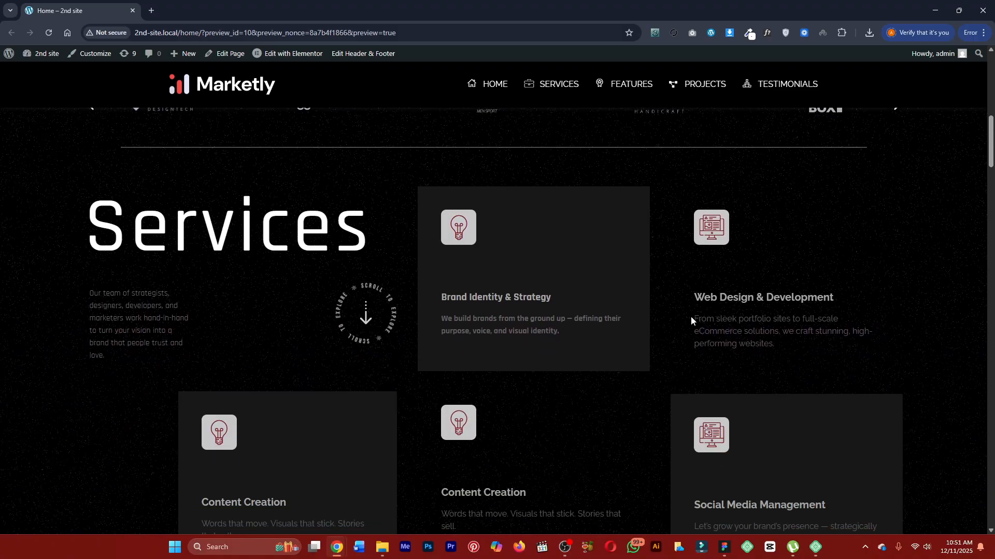
pyautogui.scroll(-3, 684, 305)
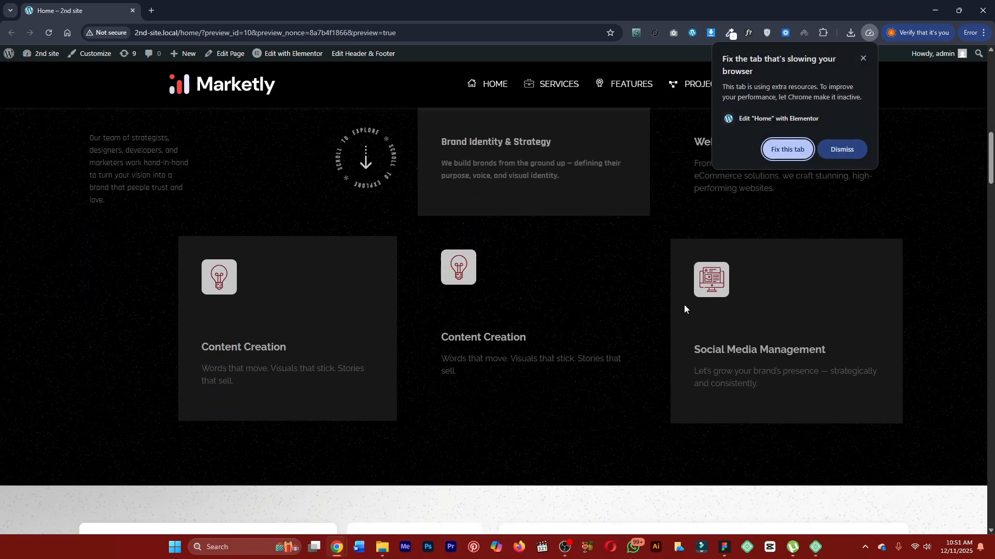
pyautogui.click(862, 59)
pyautogui.scroll(-8, 470, 226)
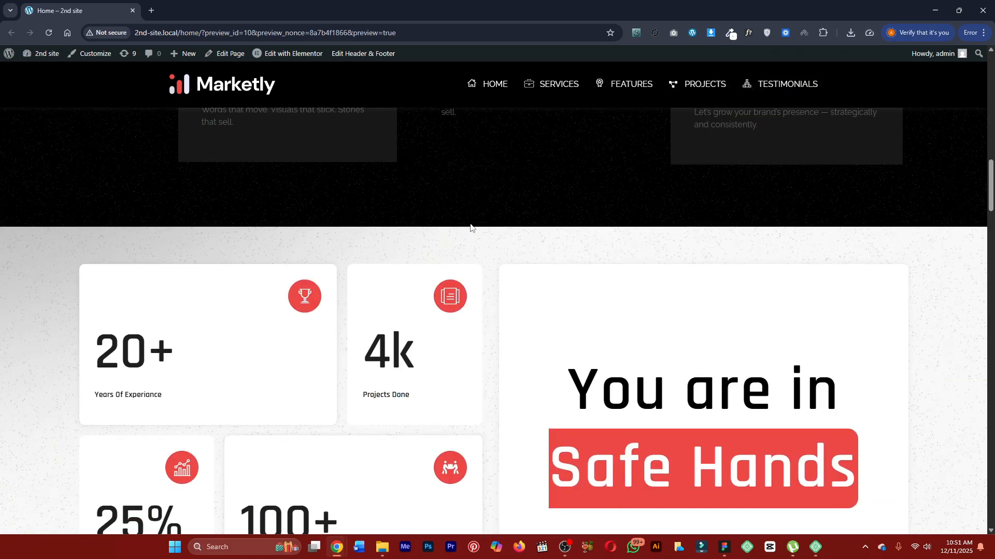
pyautogui.scroll(-6, 520, 230)
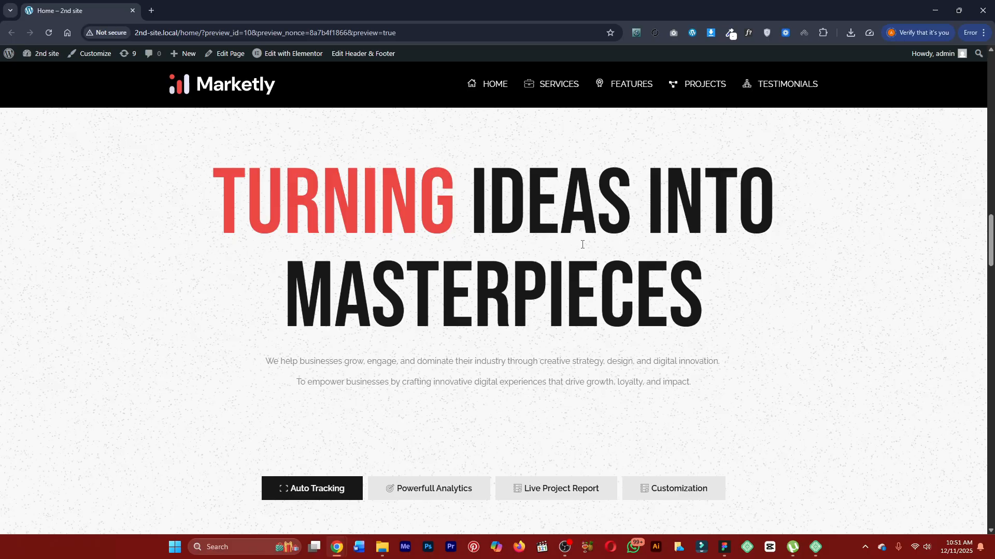
pyautogui.scroll(-5, 570, 223)
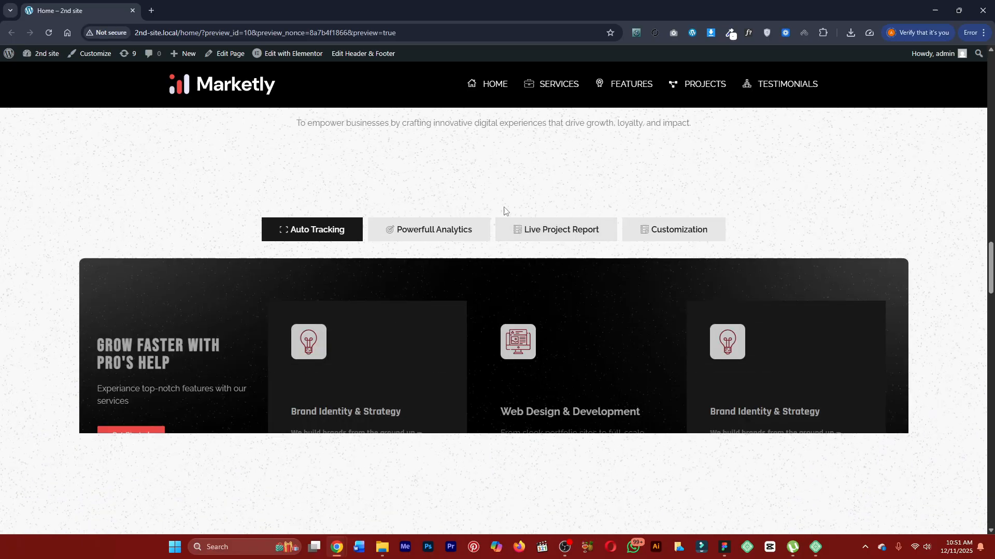
pyautogui.scroll(-1, 310, 233)
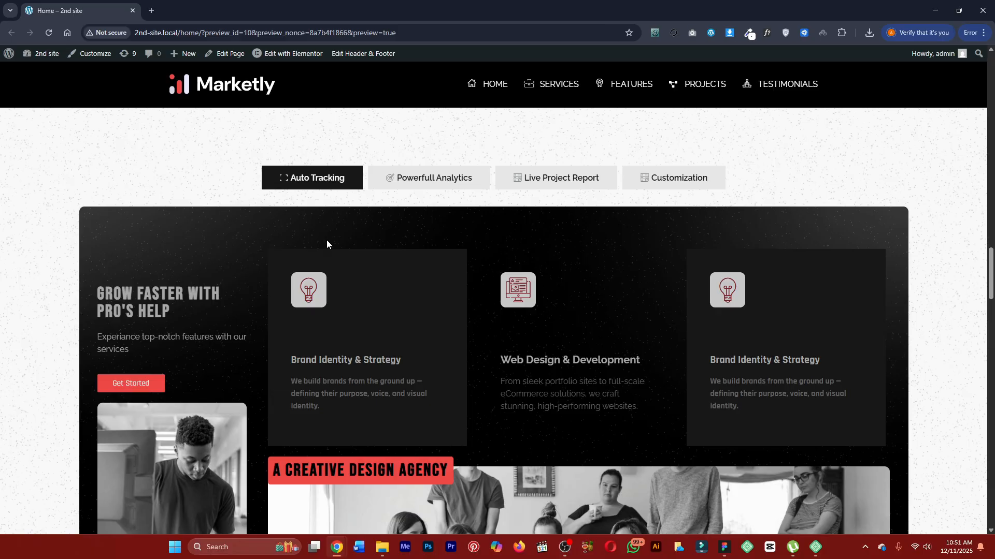
# Compare the Powerfull Analytics, Auto Tracking, Live Project Report and Customization views of the features section, ending on Powerfull Analytics.
pyautogui.click(397, 185)
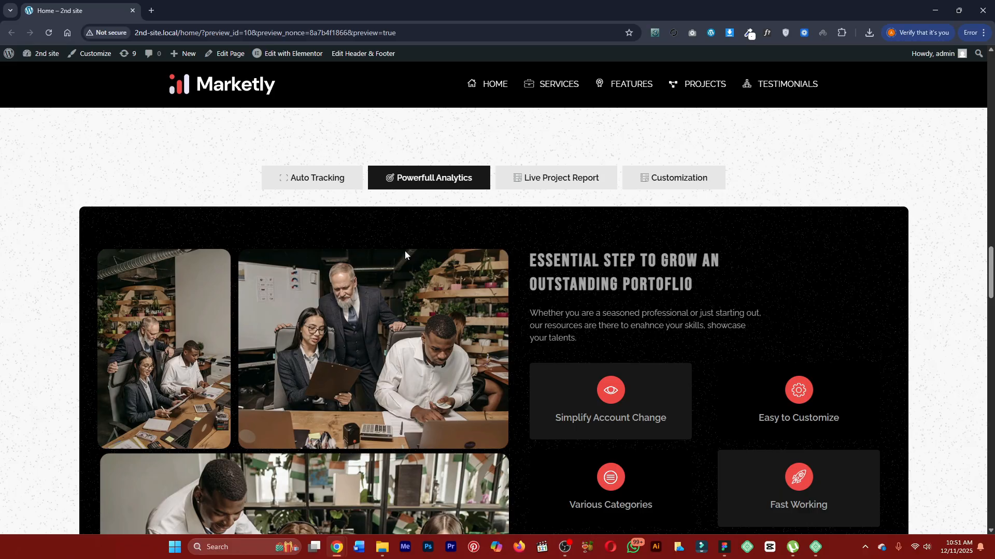
pyautogui.scroll(-3, 406, 253)
pyautogui.scroll(2, 611, 250)
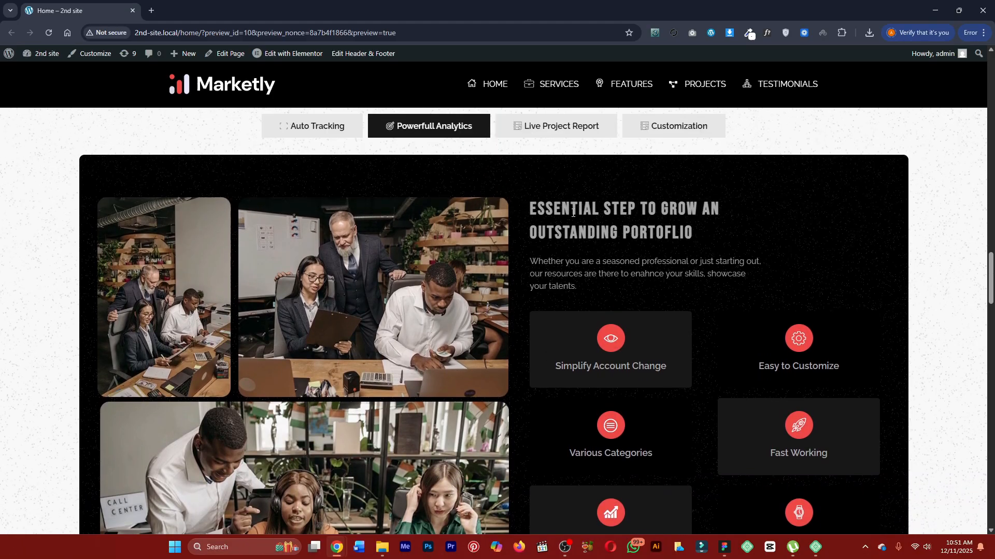
pyautogui.click(332, 127)
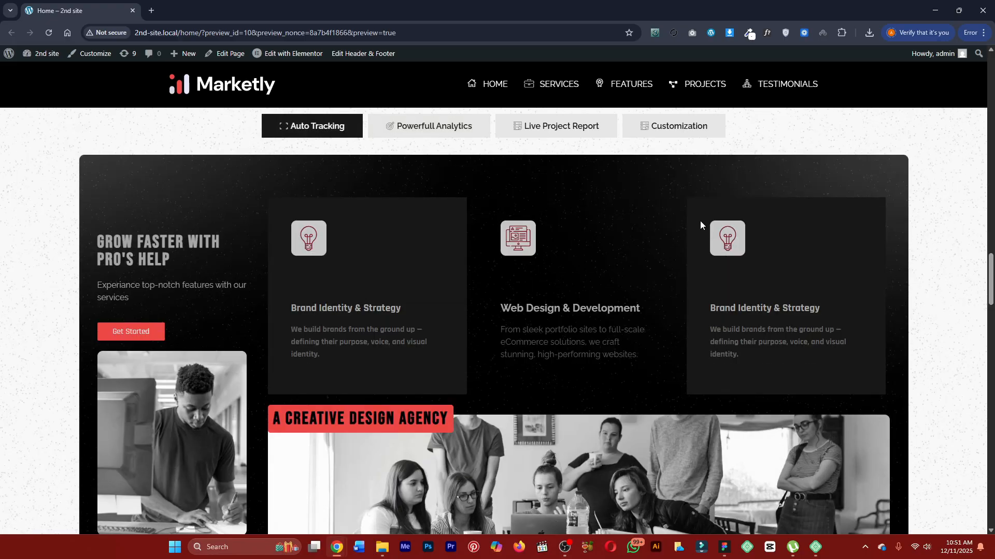
pyautogui.click(557, 129)
pyautogui.click(682, 139)
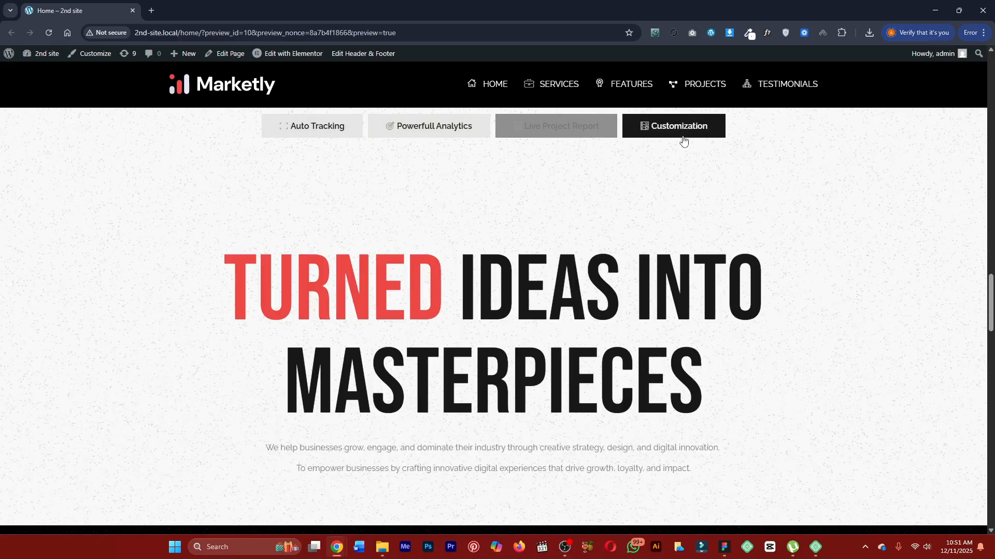
pyautogui.click(572, 142)
pyautogui.click(423, 127)
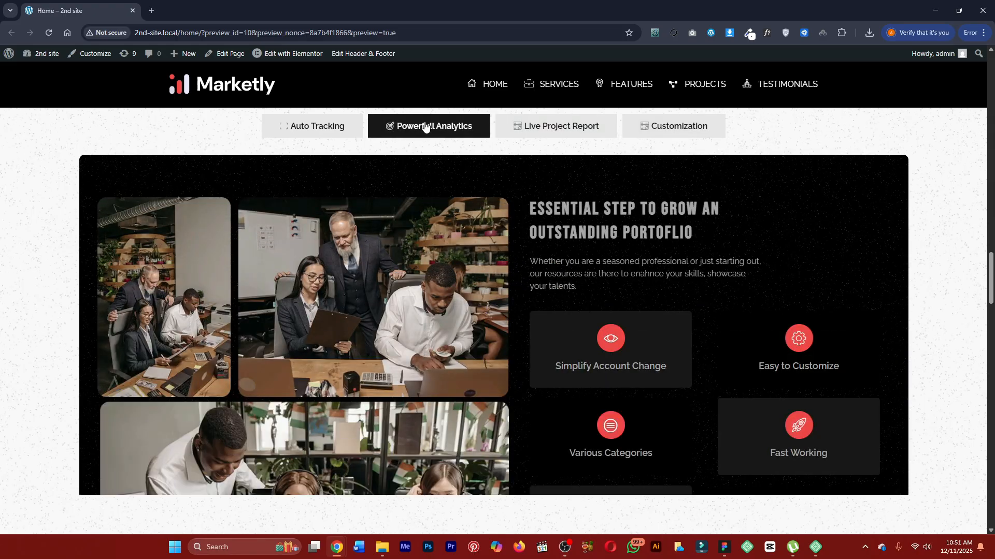
pyautogui.rightClick(421, 124)
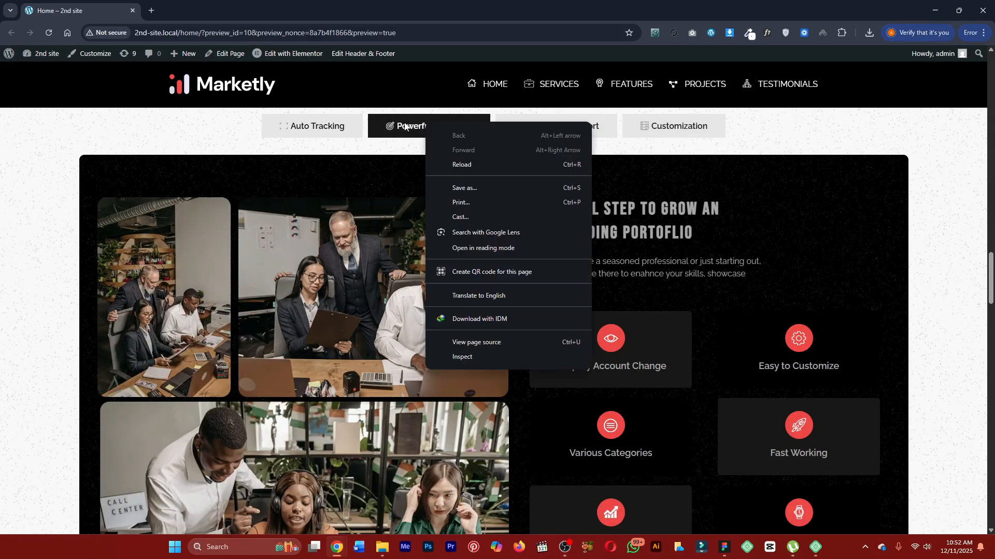
pyautogui.click(214, 132)
# Review the rest of the features section and the Turned Ideas Into Masterpieces heading with its tagline.
pyautogui.scroll(-6, 200, 182)
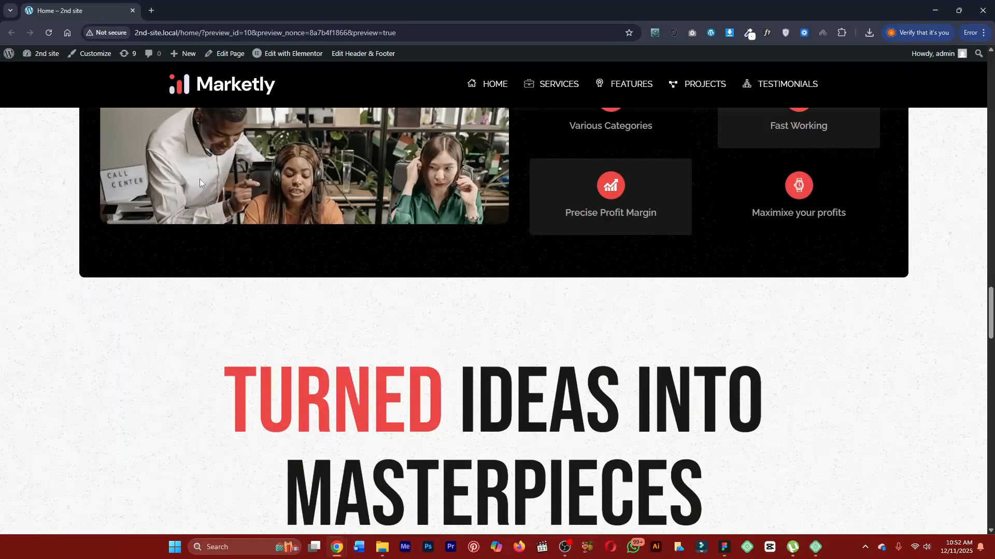
pyautogui.scroll(-3, 265, 227)
pyautogui.scroll(-3, 417, 213)
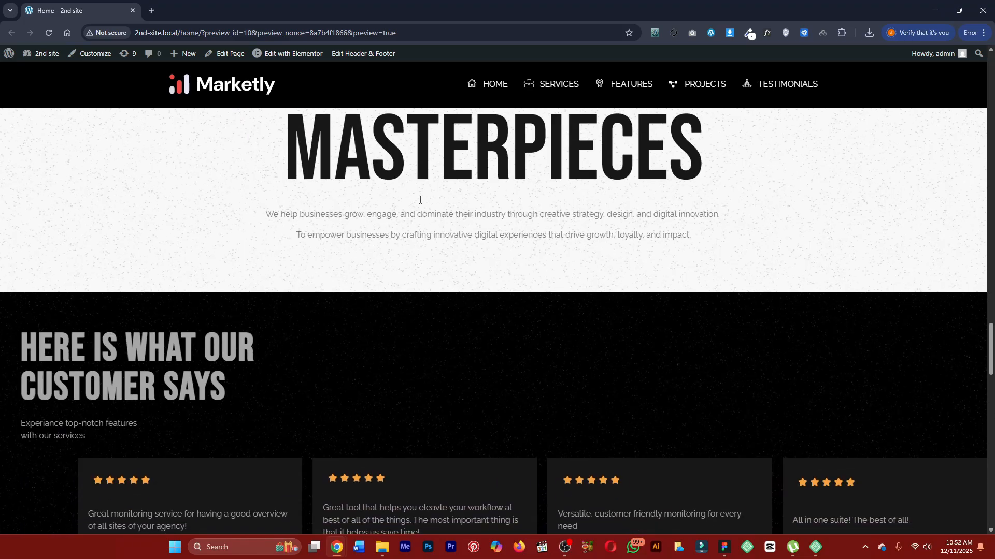
pyautogui.scroll(2, 466, 195)
pyautogui.scroll(15, 459, 352)
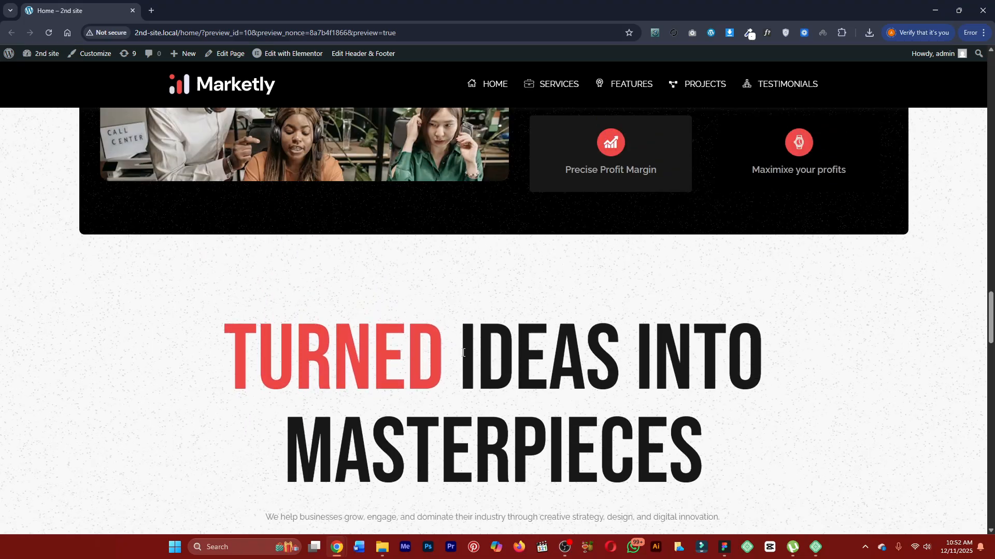
pyautogui.scroll(-15, 458, 327)
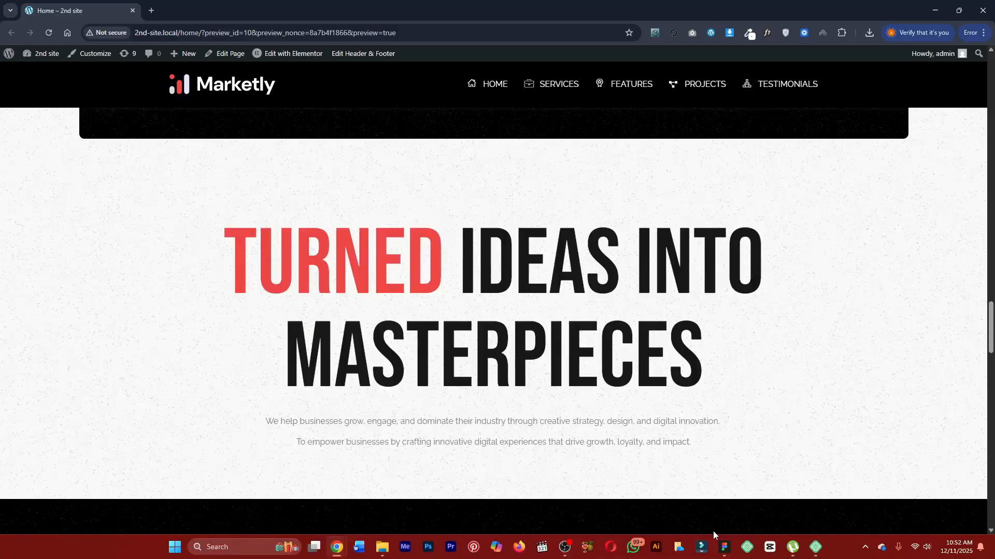
# Examine the customer testimonial rows and the Your Priorities Our Promise section of the home page.
pyautogui.scroll(-2, 485, 311)
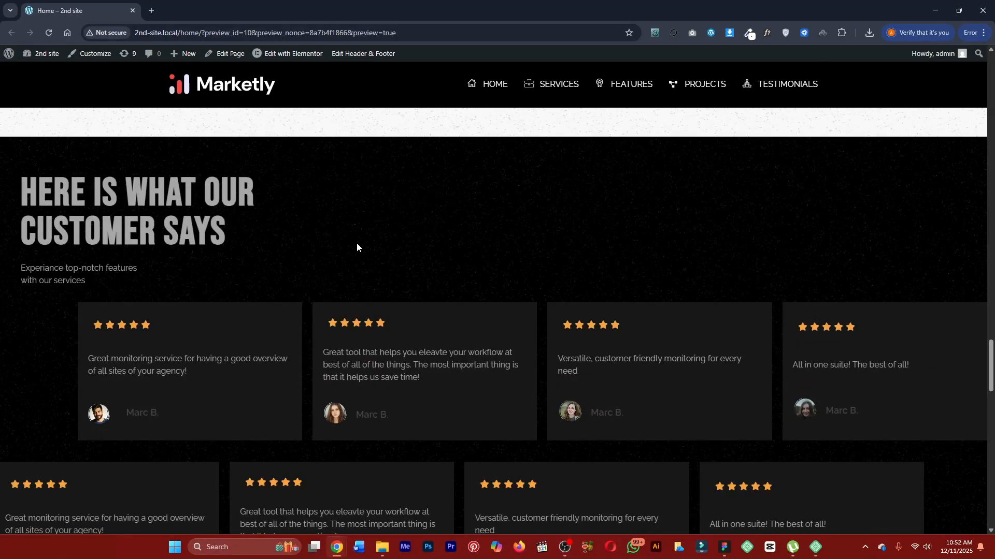
pyautogui.scroll(-4, 462, 244)
pyautogui.scroll(-6, 537, 222)
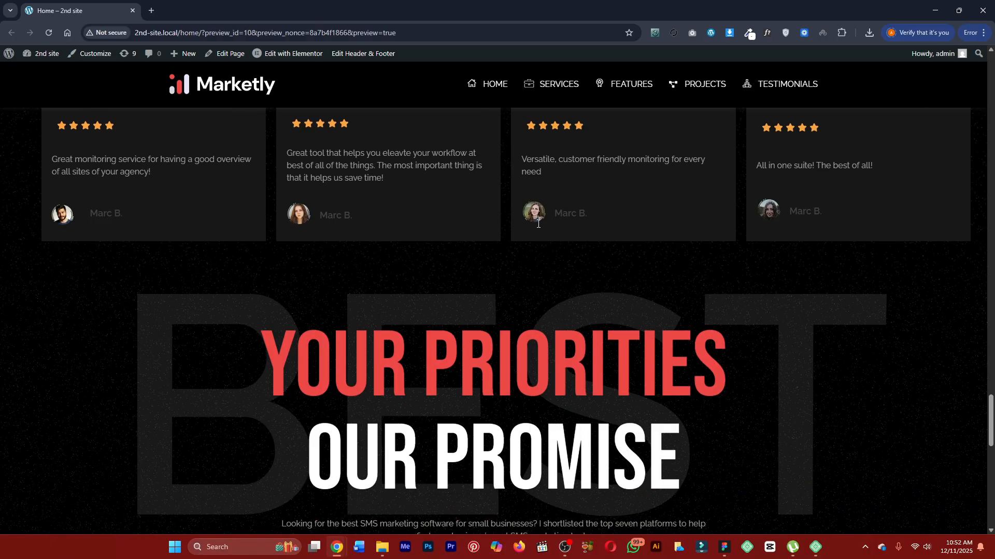
pyautogui.scroll(-3, 538, 224)
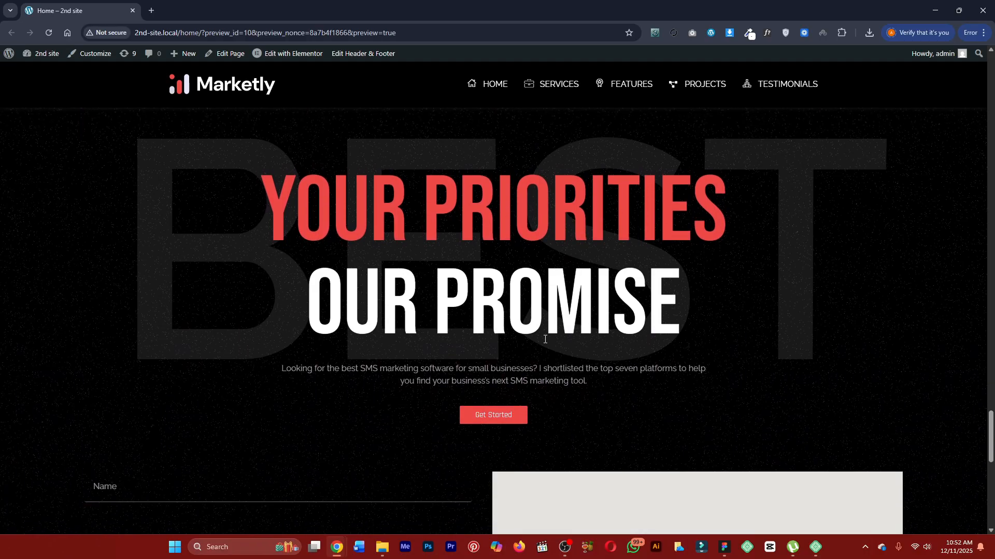
pyautogui.scroll(10, 492, 415)
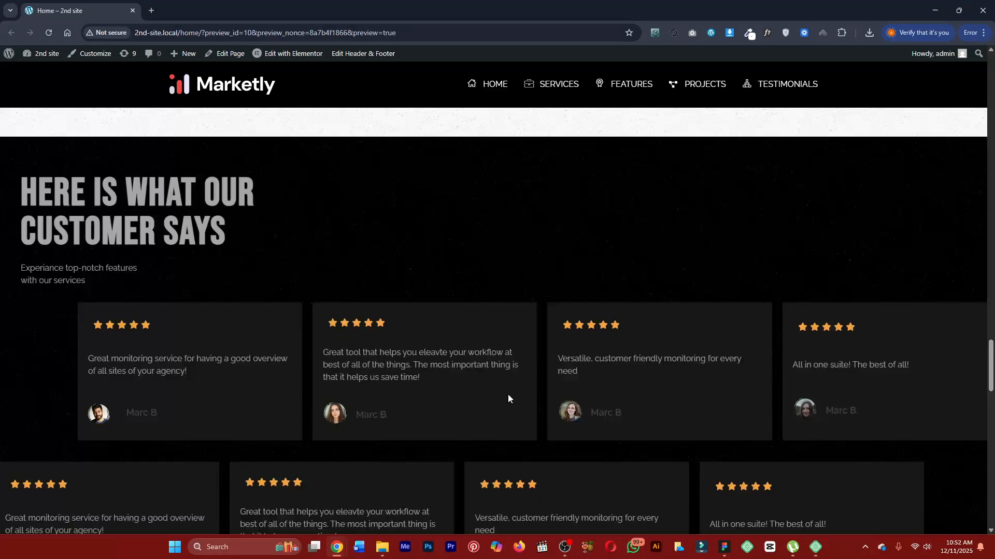
pyautogui.scroll(-2, 505, 385)
pyautogui.scroll(-4, 500, 371)
pyautogui.scroll(9, 444, 334)
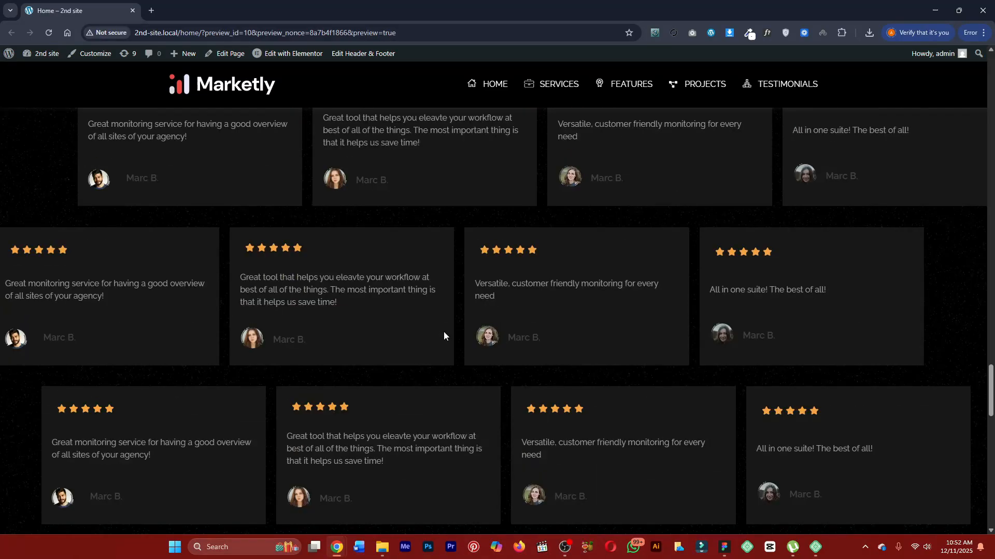
pyautogui.scroll(4, 443, 335)
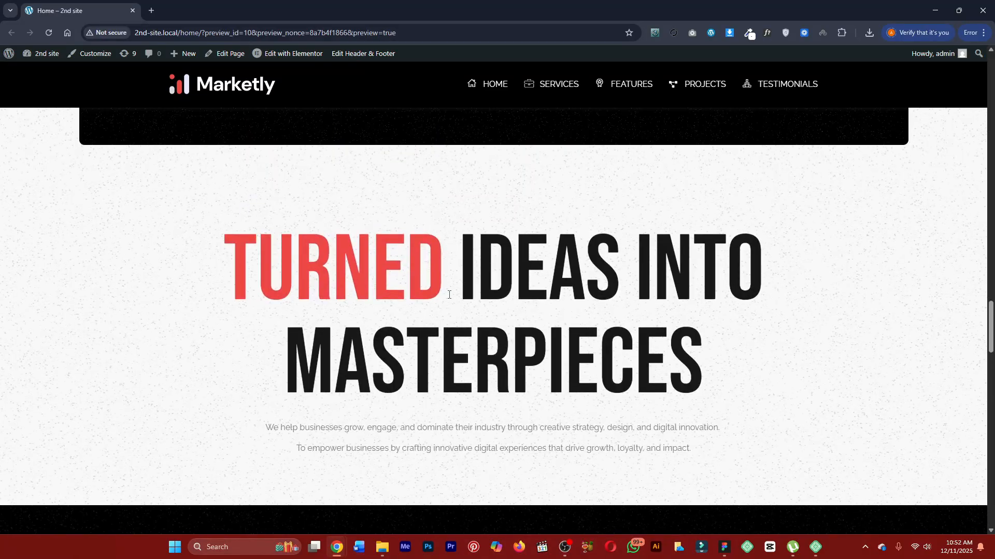
# Review the contact form with its file upload, the London Eye map and the footer of the home page.
pyautogui.scroll(-12, 445, 293)
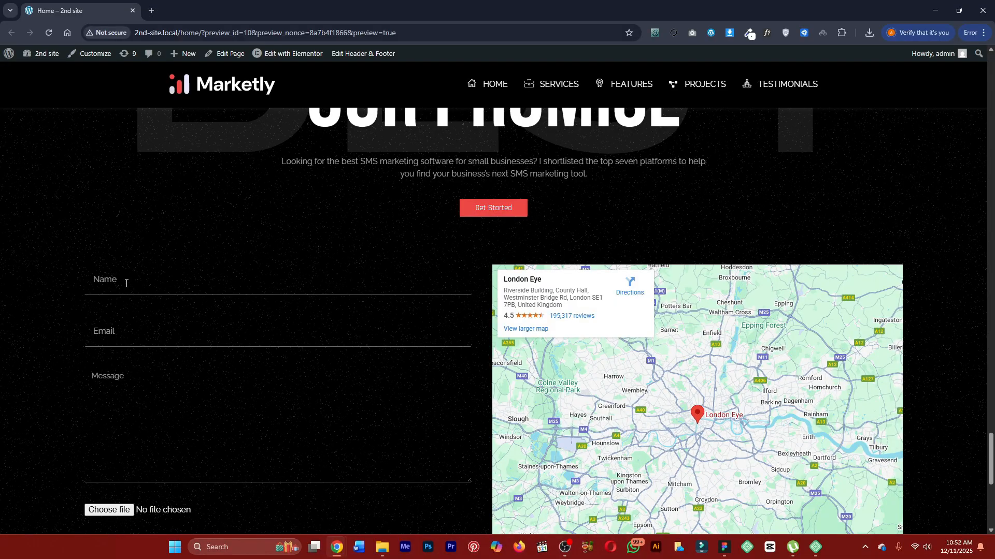
pyautogui.scroll(-2, 127, 284)
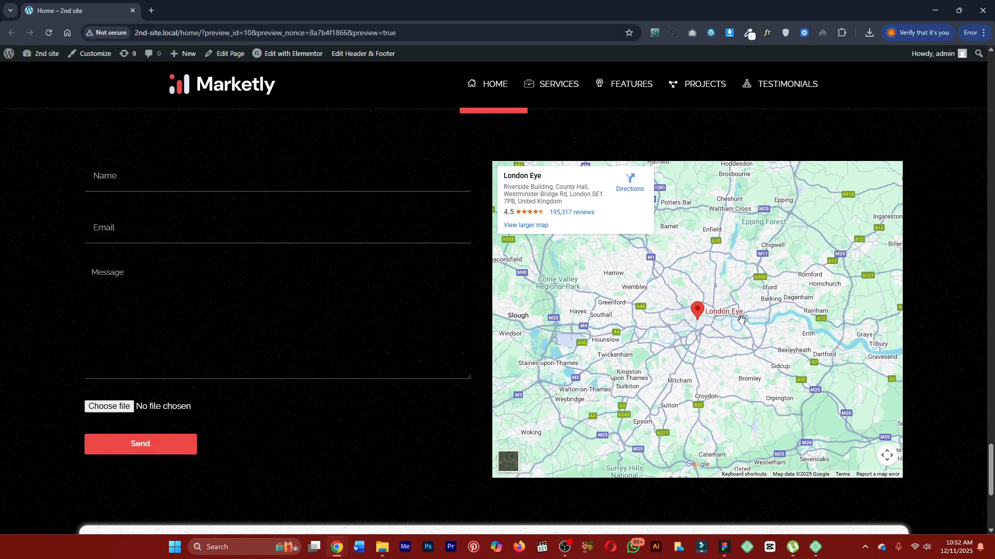
pyautogui.scroll(-5, 518, 311)
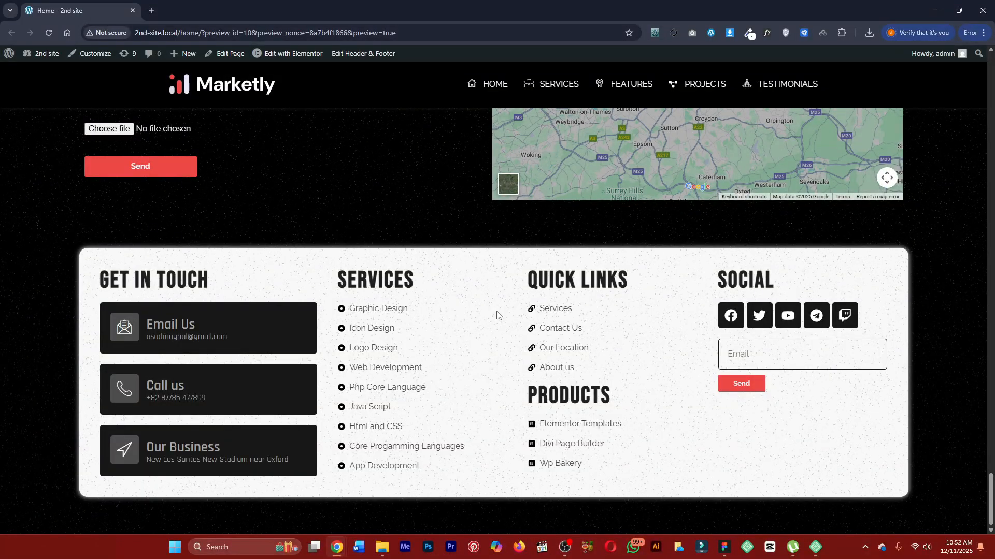
pyautogui.scroll(1, 496, 315)
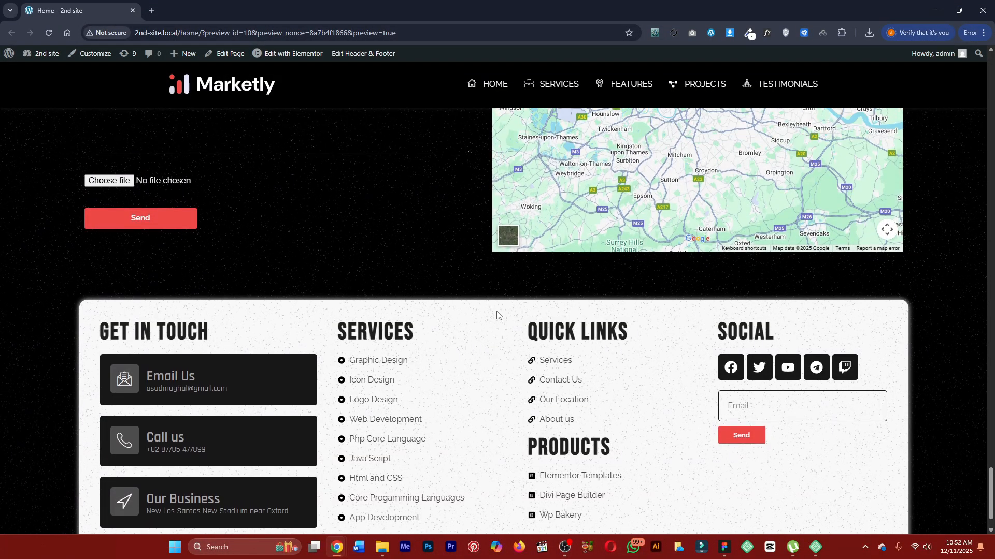
# Go back up the home page, jump to its Services section and view the client logo strip above it.
pyautogui.scroll(20, 497, 315)
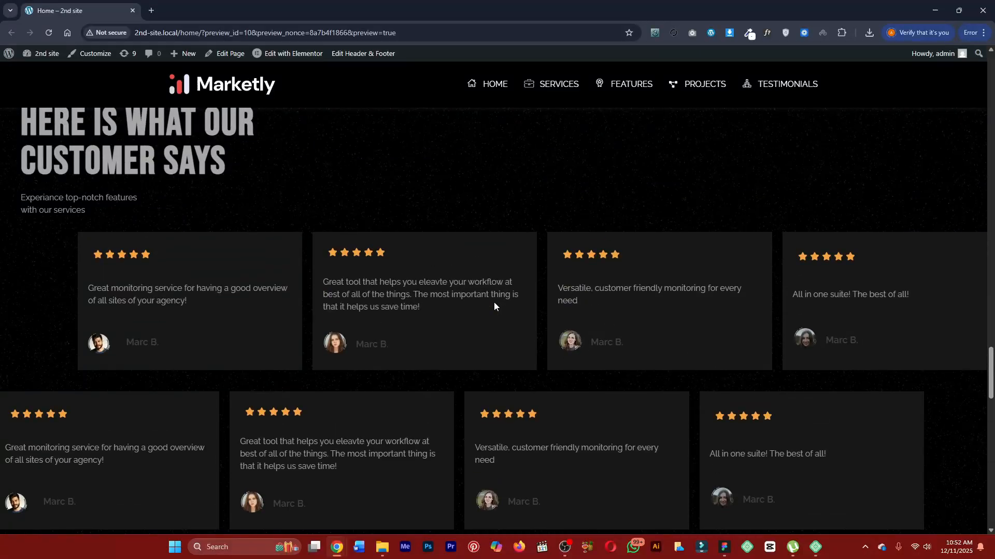
pyautogui.scroll(8, 494, 305)
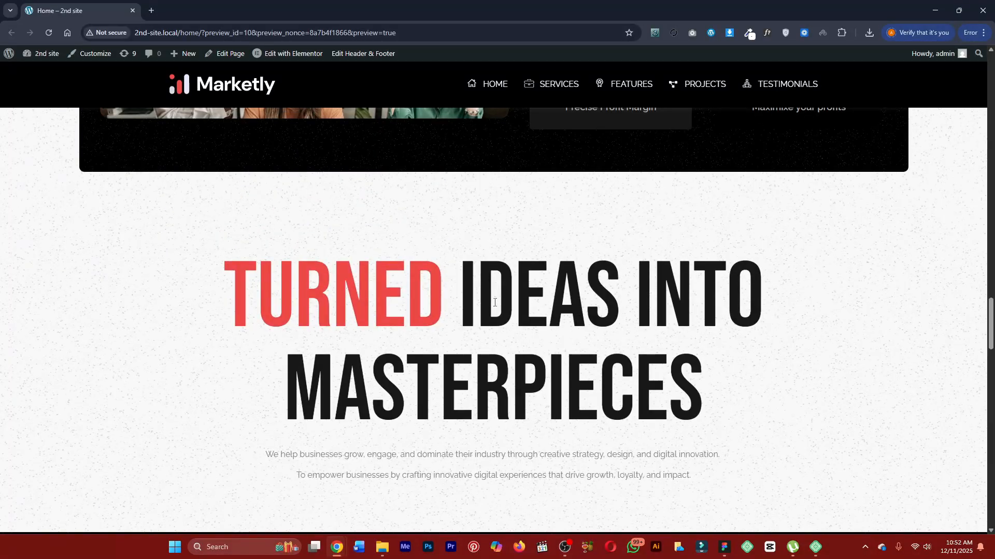
pyautogui.click(553, 89)
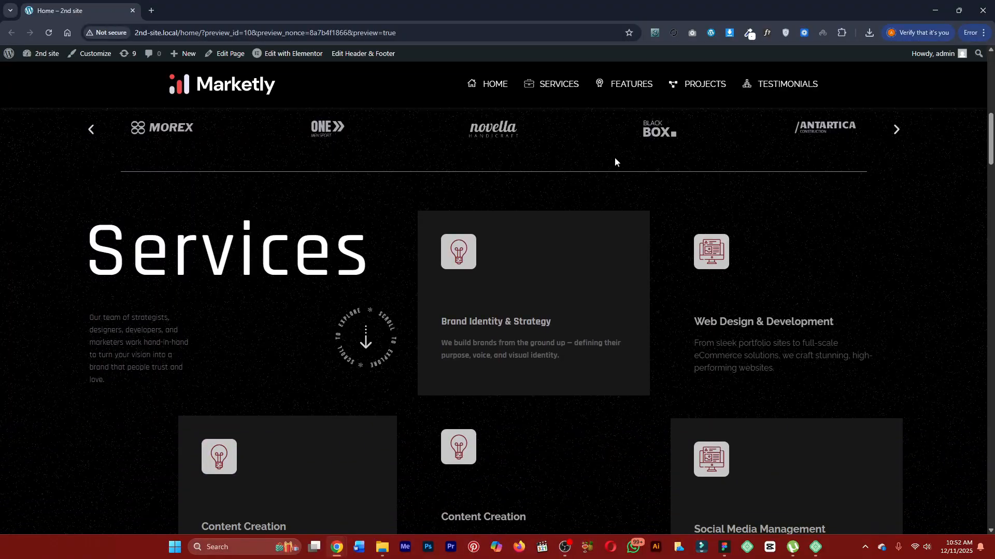
pyautogui.scroll(5, 602, 190)
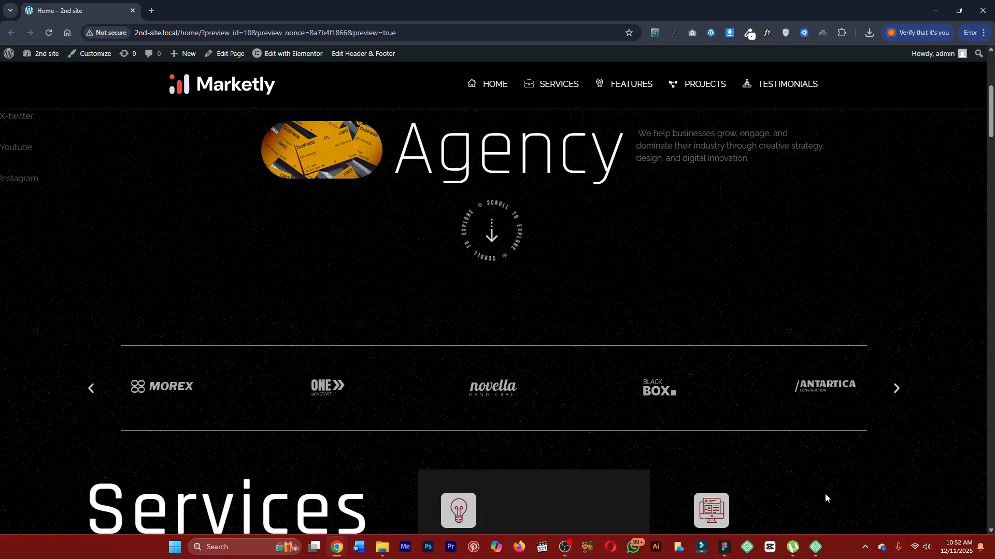
# Check the 2nd example site in the Local app, and return to the home page preview in Chrome.
pyautogui.click(815, 553)
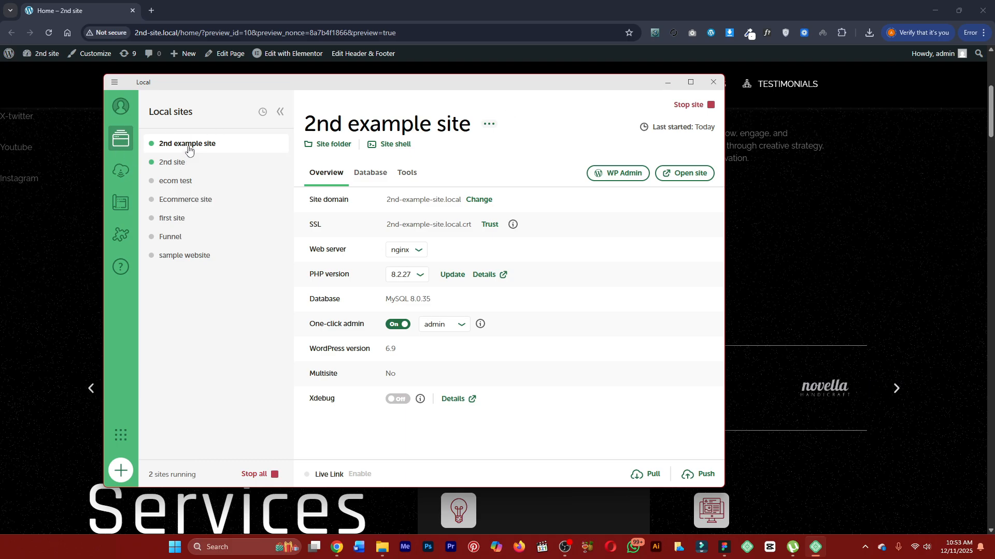
pyautogui.click(673, 81)
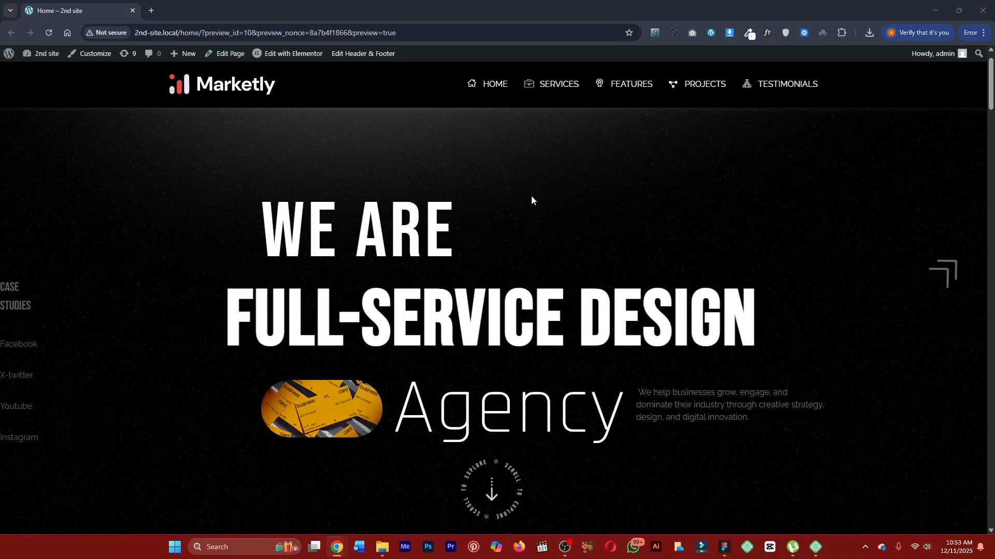
pyautogui.scroll(-5, 539, 215)
# In Figma's Free Agency Sass Landing Page file, add a 1x PNG export setting to the middle black background image, Frame-4 1.
pyautogui.click(724, 548)
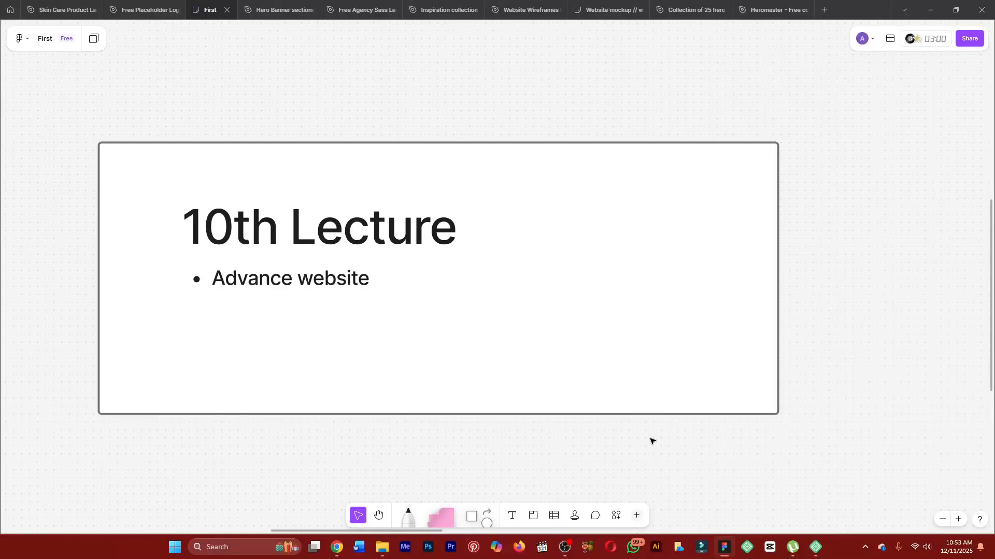
pyautogui.click(351, 10)
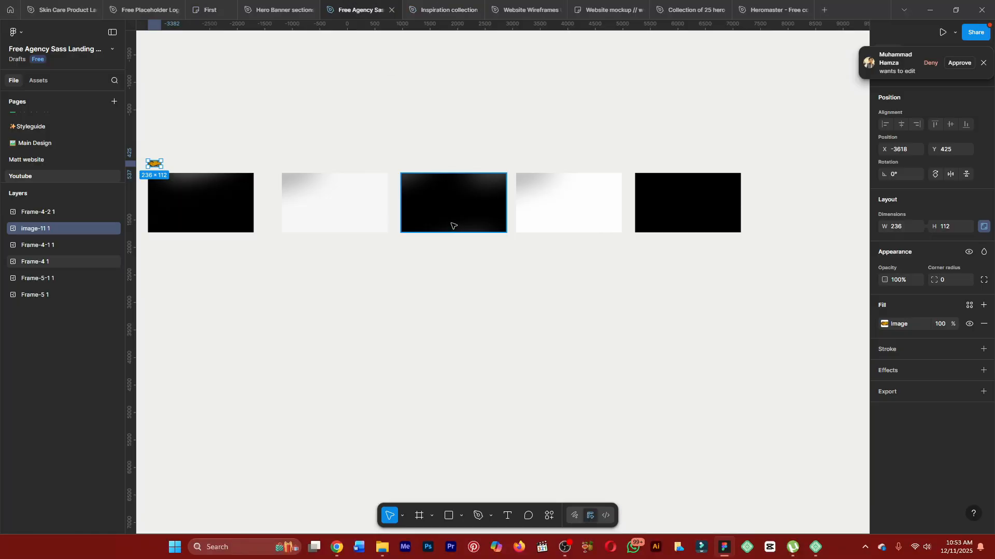
pyautogui.scroll(5, 194, 196)
pyautogui.scroll(-3, 202, 198)
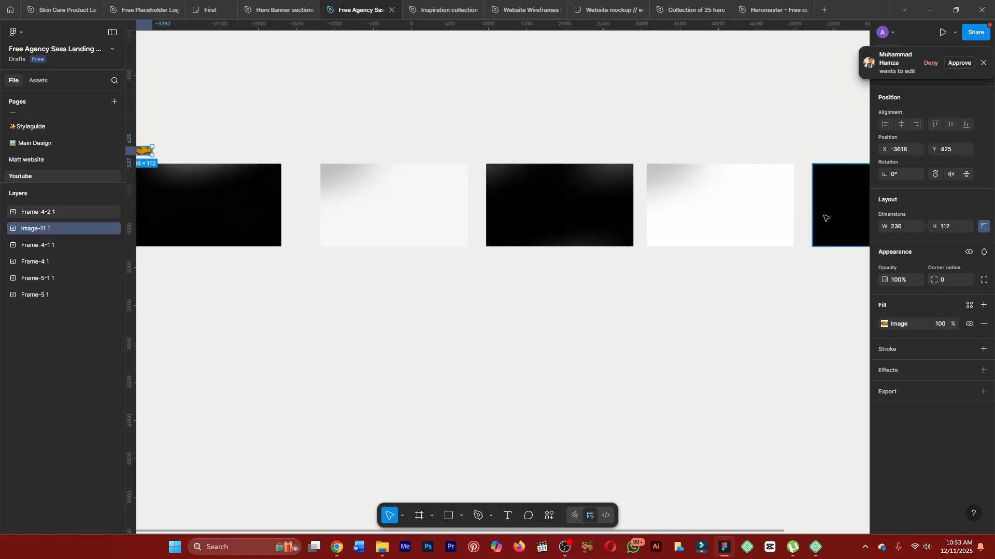
pyautogui.click(579, 202)
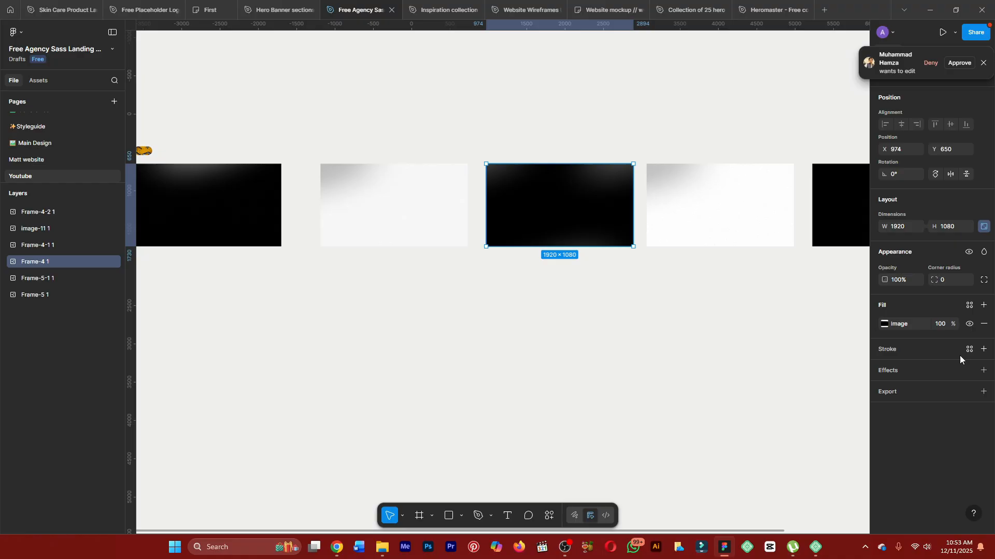
pyautogui.click(919, 389)
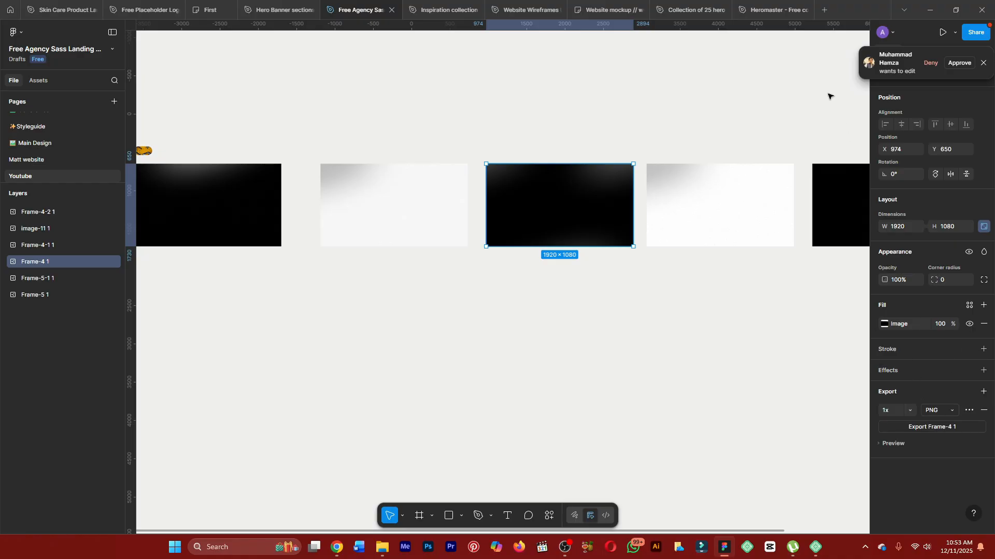
pyautogui.click(958, 64)
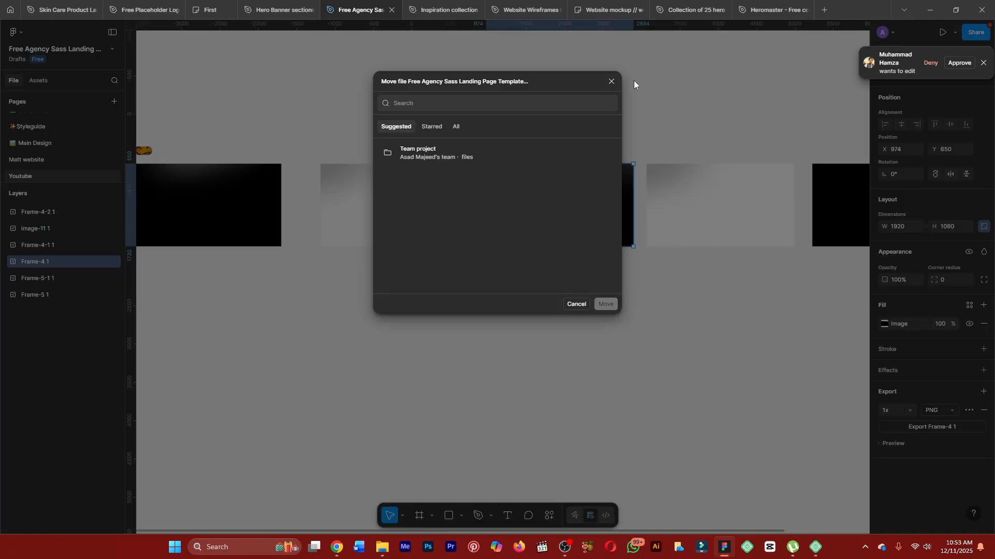
pyautogui.click(610, 82)
pyautogui.click(613, 82)
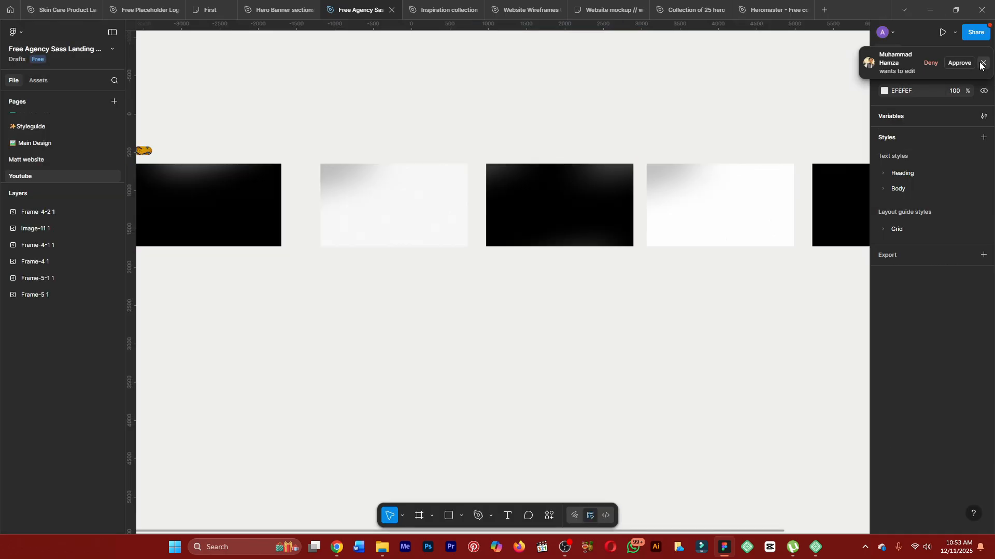
# Dismiss the pending edit request notification in Figma and return to Chrome to show the home page hero section.
pyautogui.click(983, 63)
pyautogui.click(931, 8)
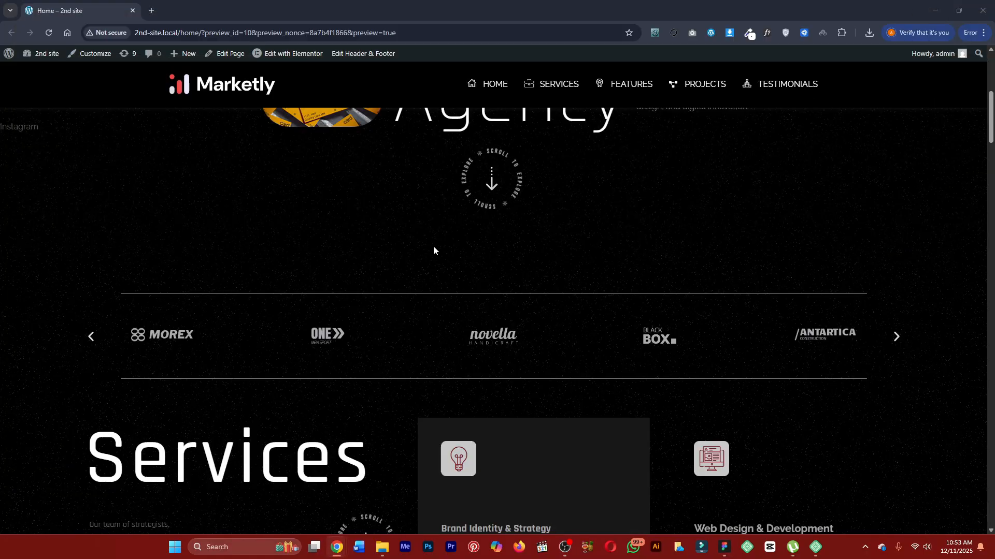
pyautogui.scroll(1, 426, 246)
pyautogui.scroll(4, 426, 248)
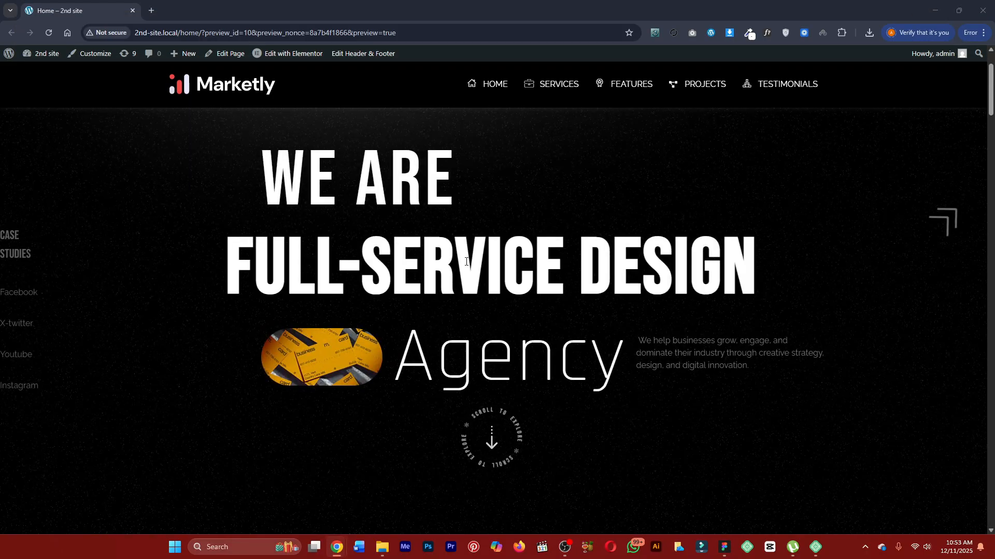
pyautogui.scroll(-2, 466, 262)
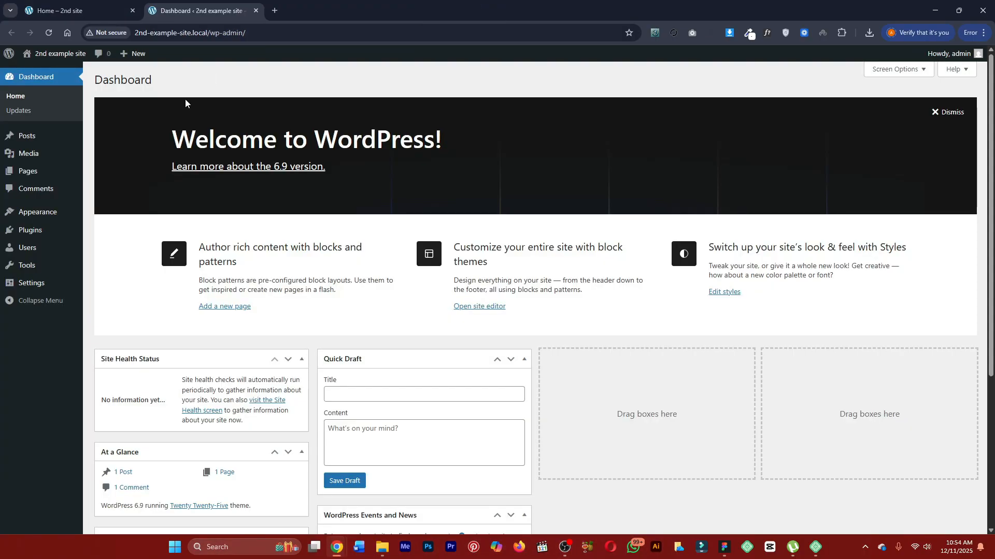
# Install and activate the Hello Elementor theme on the 2nd example site.
pyautogui.click(51, 211)
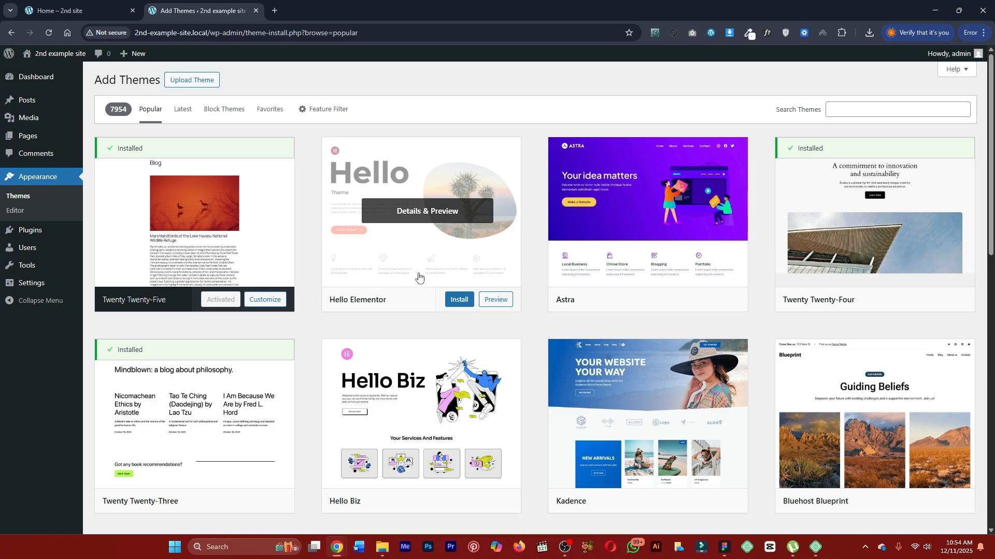
pyautogui.click(459, 301)
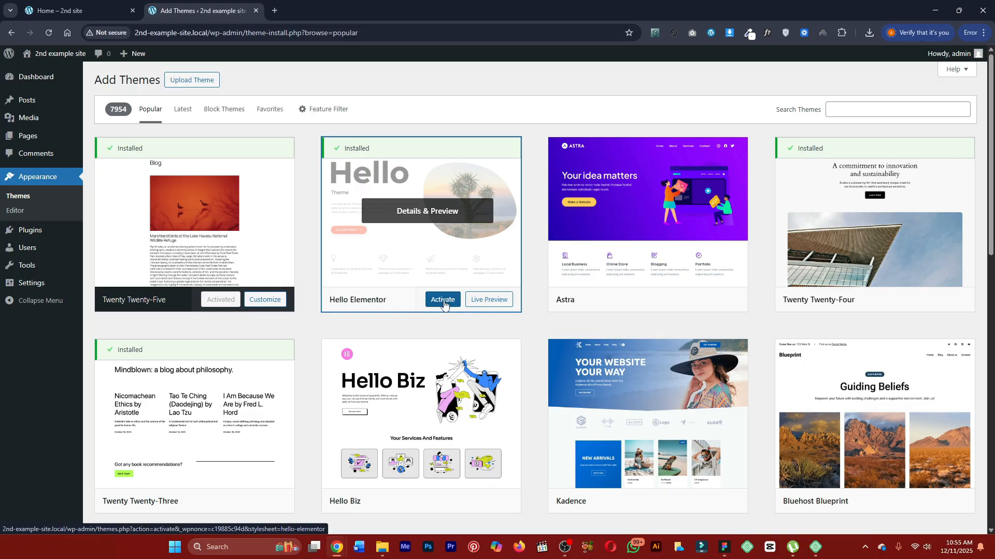
pyautogui.click(444, 305)
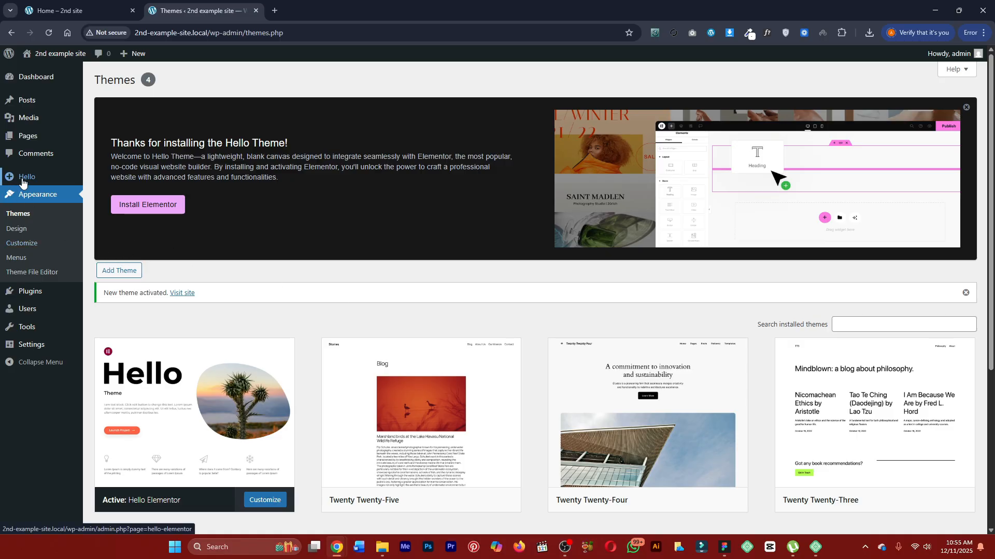
# Search the plugin directory for "page builder" on the 2nd example site.
pyautogui.moveTo(22, 181)
pyautogui.click(36, 292)
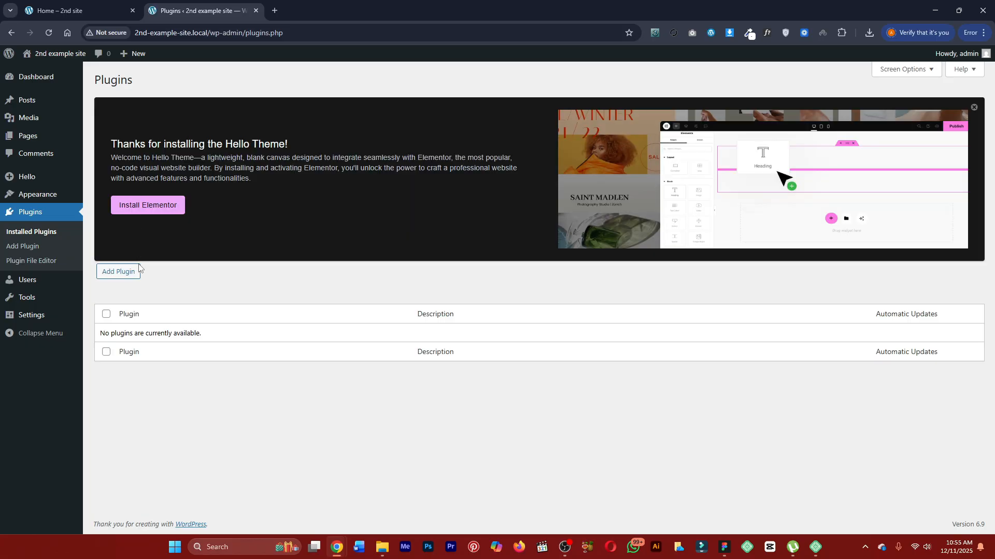
pyautogui.click(129, 277)
pyautogui.scroll(-1, 810, 207)
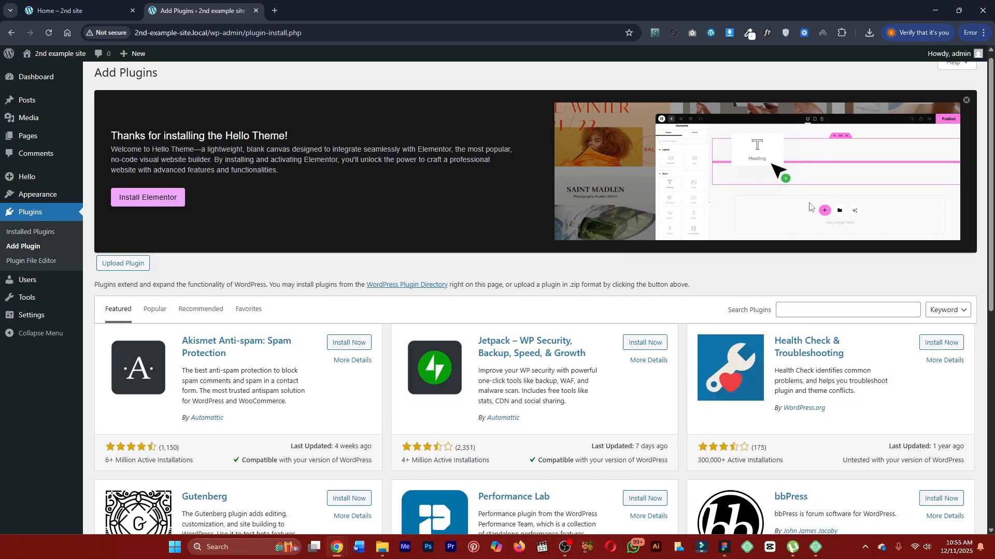
pyautogui.scroll(-5, 811, 207)
pyautogui.scroll(5, 814, 233)
pyautogui.click(818, 256)
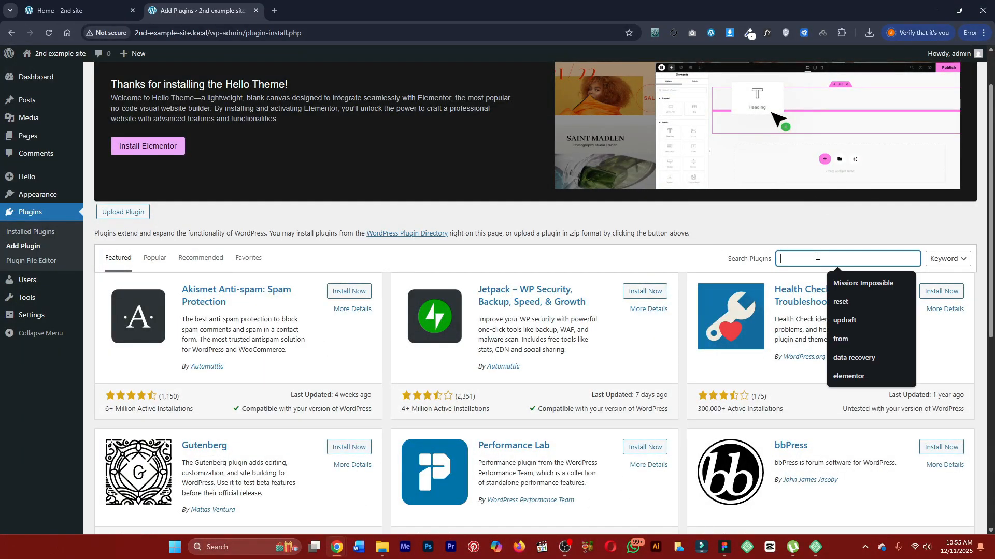
pyautogui.write('page buil')
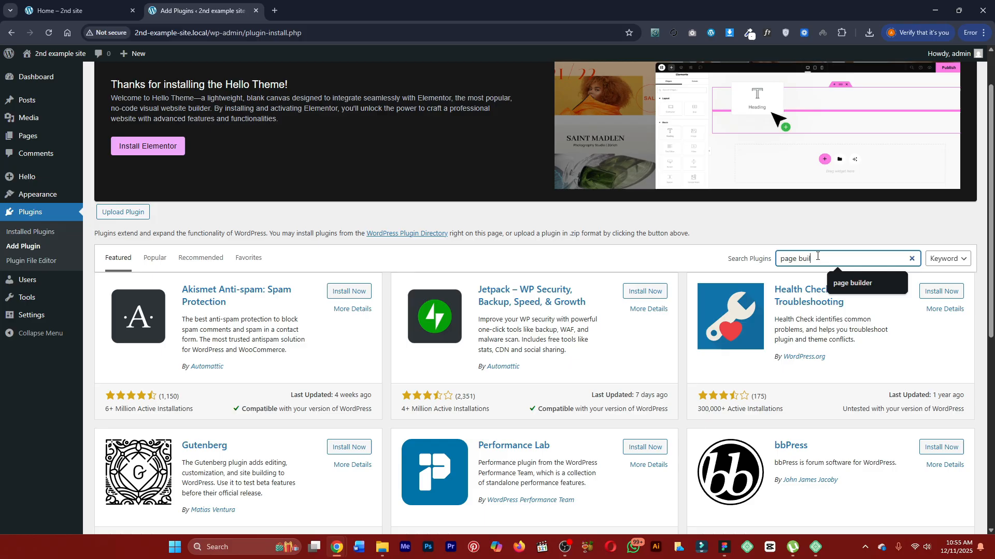
pyautogui.write('der')
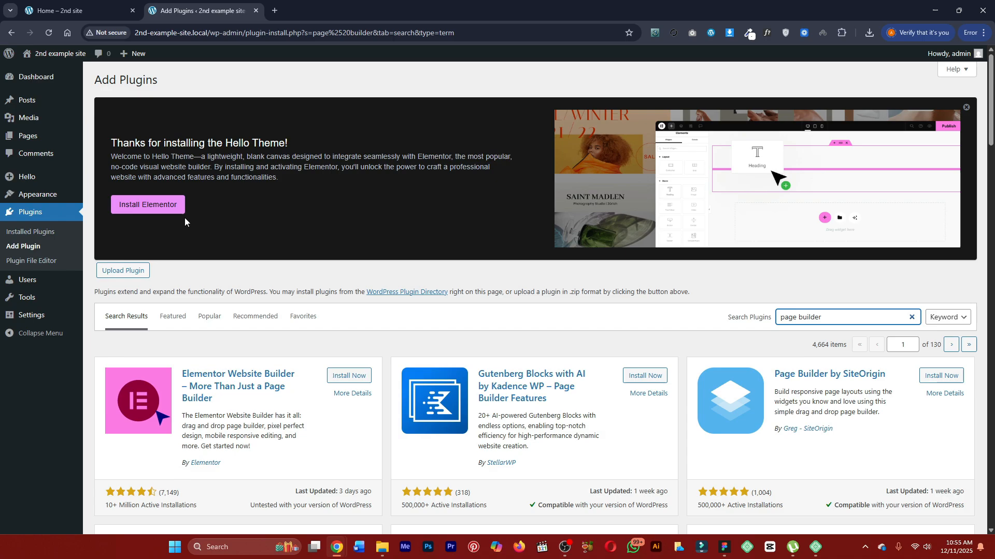
# Install and activate the Elementor plugin, and leave its onboarding page by loading the site's wp-admin dashboard.
pyautogui.click(156, 208)
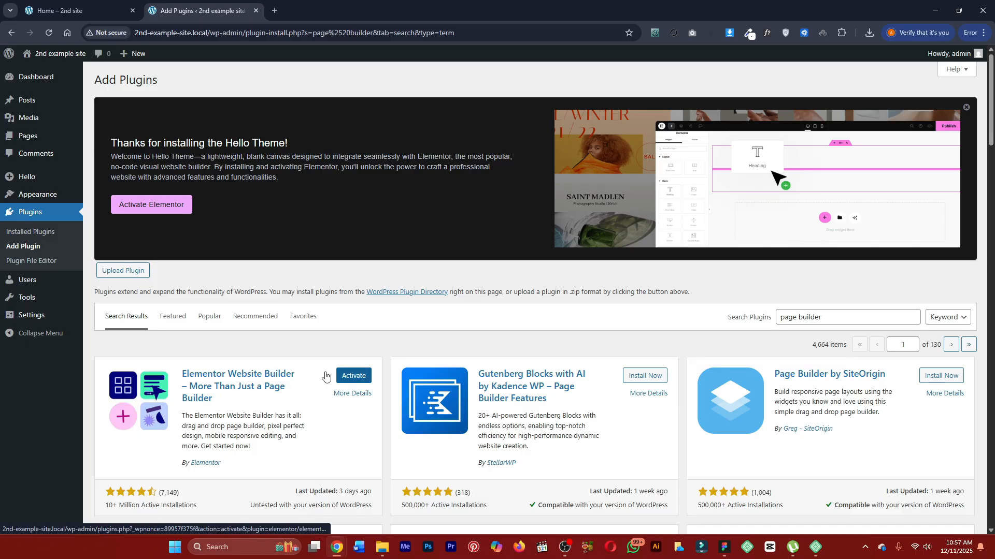
pyautogui.click(31, 233)
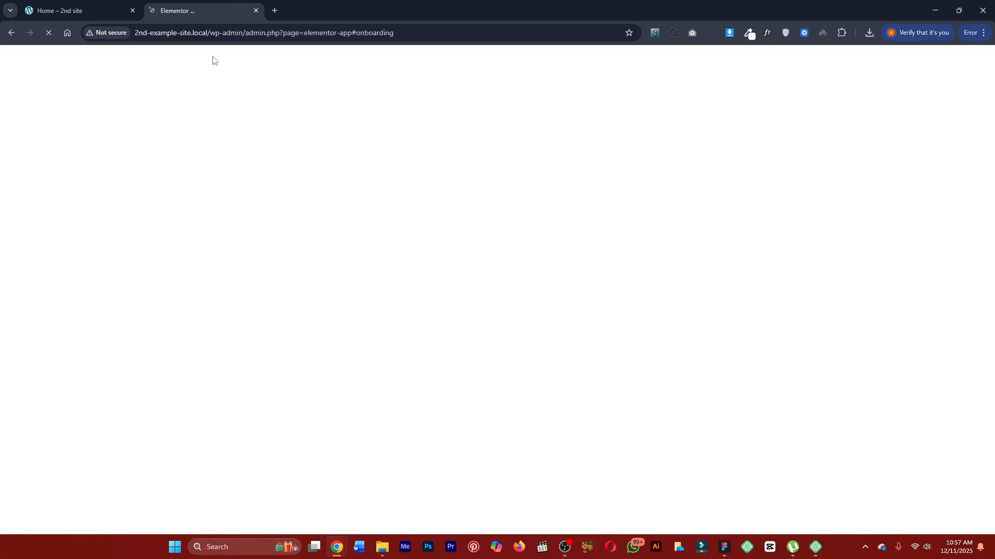
pyautogui.moveTo(455, 30); pyautogui.dragTo(248, 50)
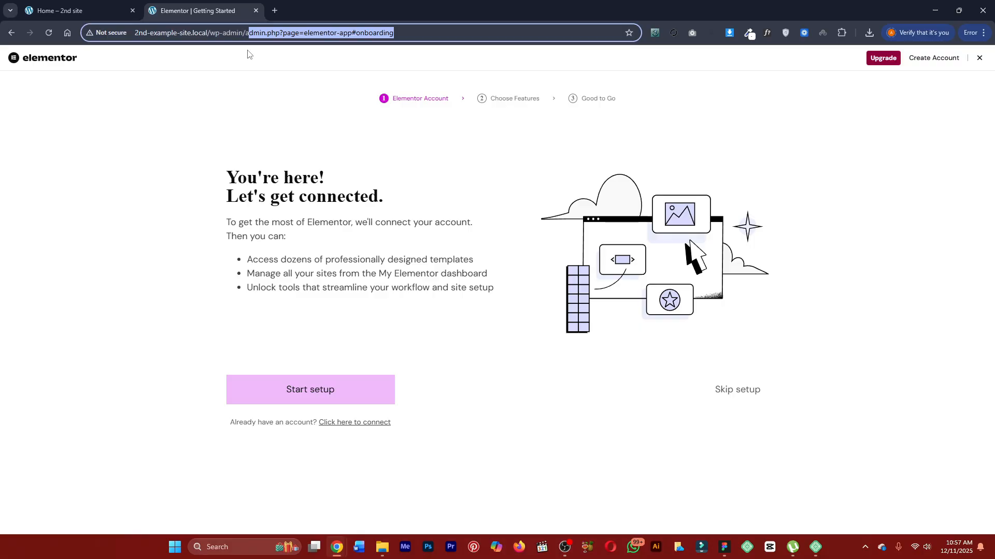
pyautogui.press('BackSpace')
pyautogui.press('Return')
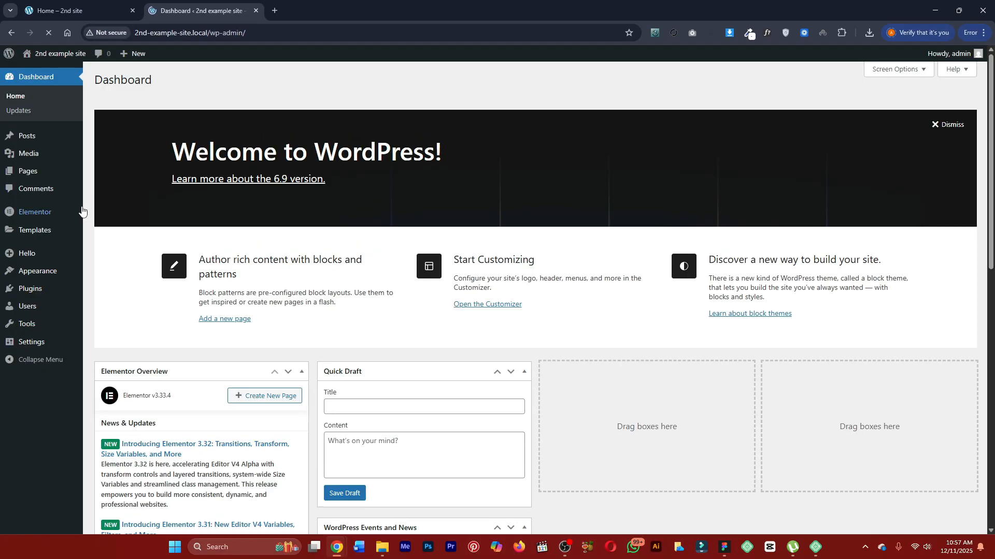
# Add a new page to the site and dismiss the editor's welcome guide.
pyautogui.moveTo(82, 212)
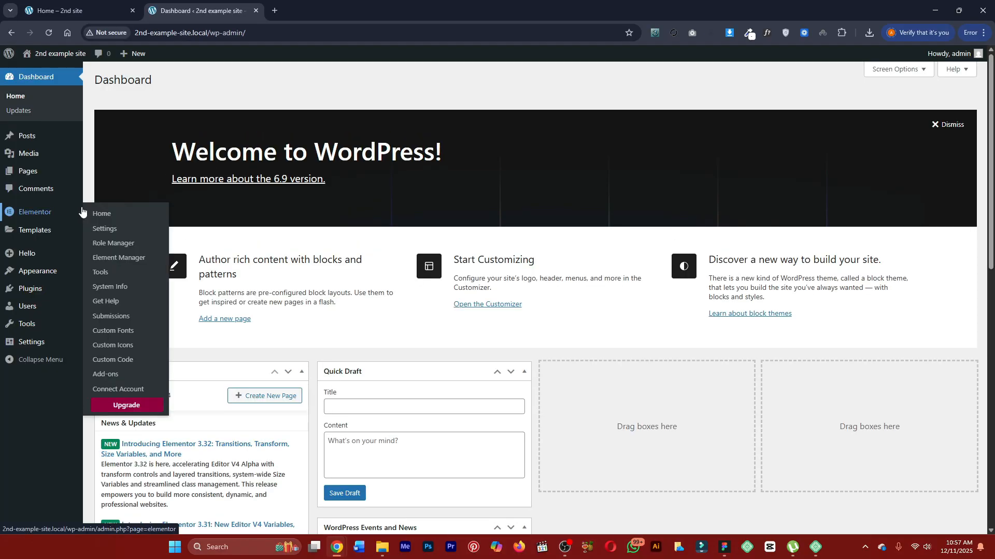
pyautogui.click(58, 175)
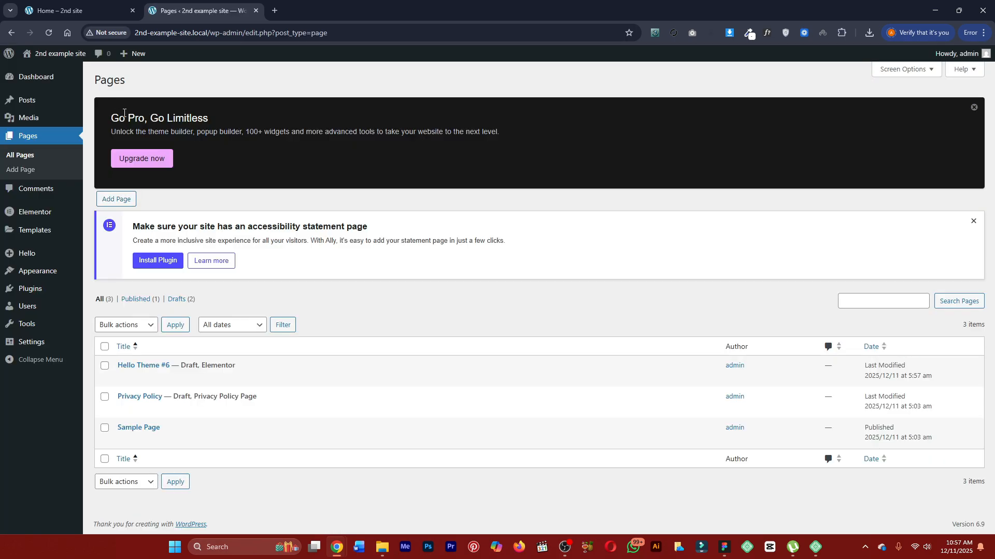
pyautogui.click(129, 192)
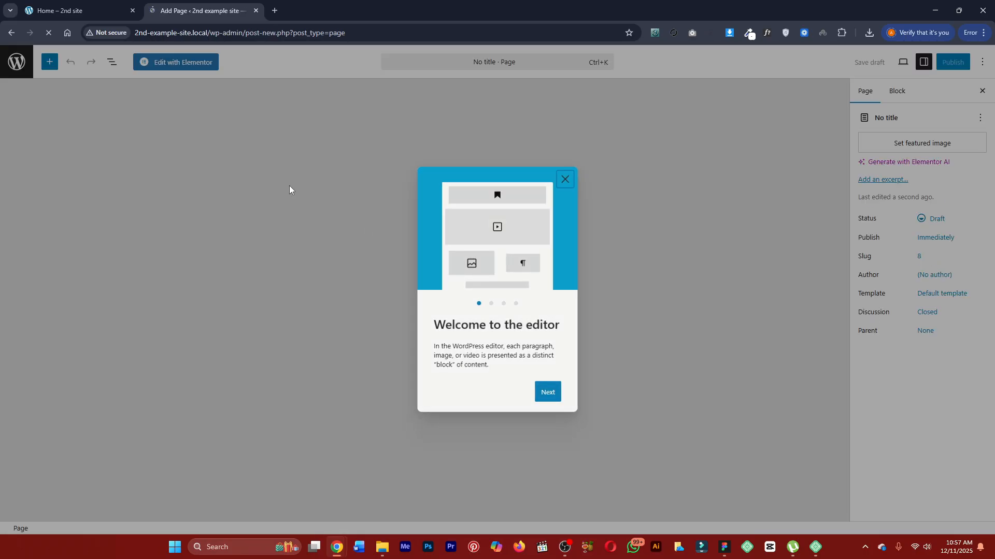
pyautogui.click(289, 190)
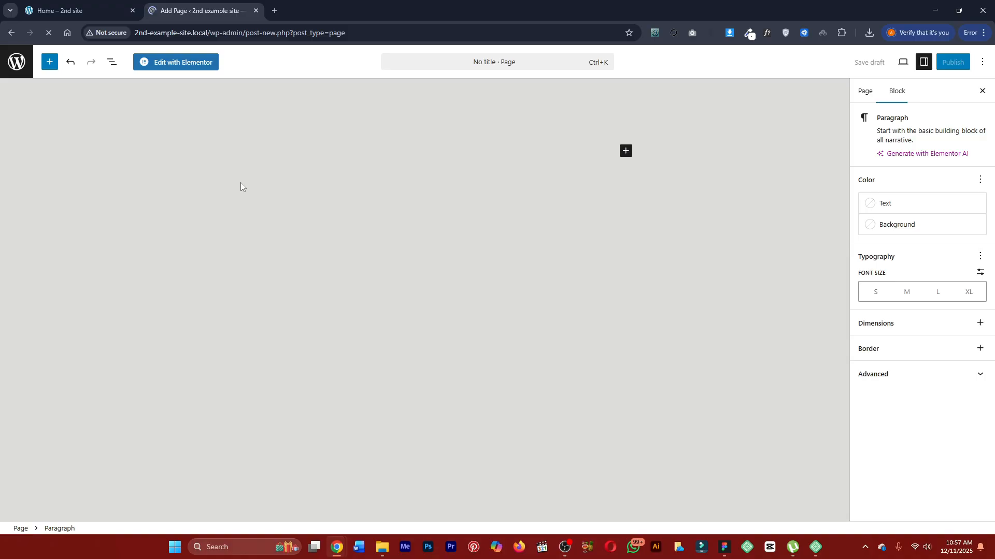
# Title the new page "Home Page".
pyautogui.click(237, 132)
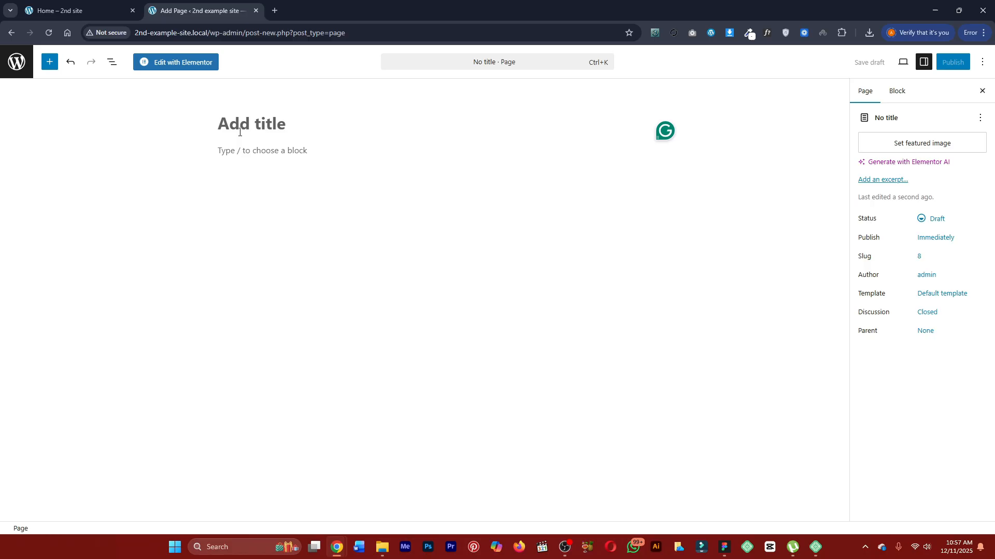
pyautogui.write('Home')
pyautogui.write(' OPag')
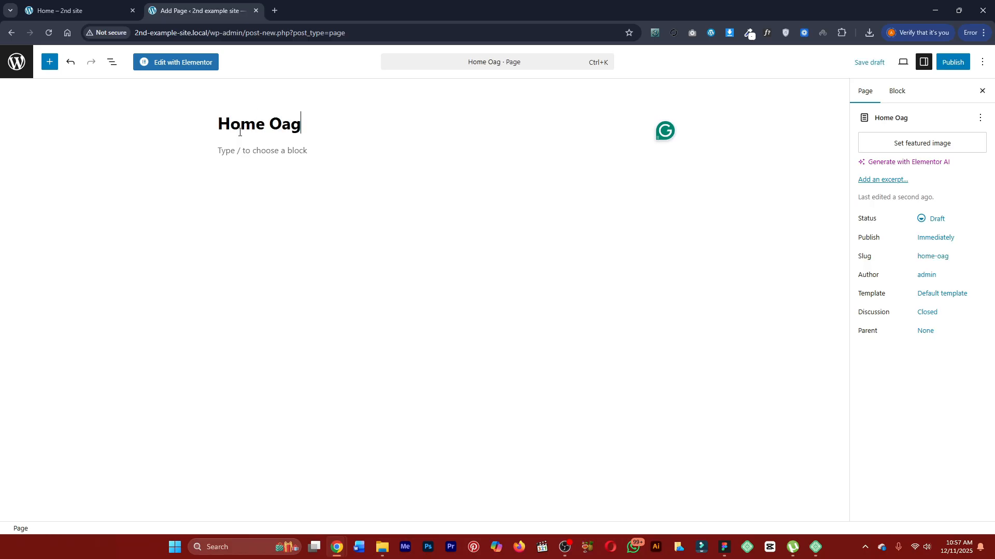
pyautogui.press('BackSpace')
pyautogui.press('BackSpace')
pyautogui.write('Page')
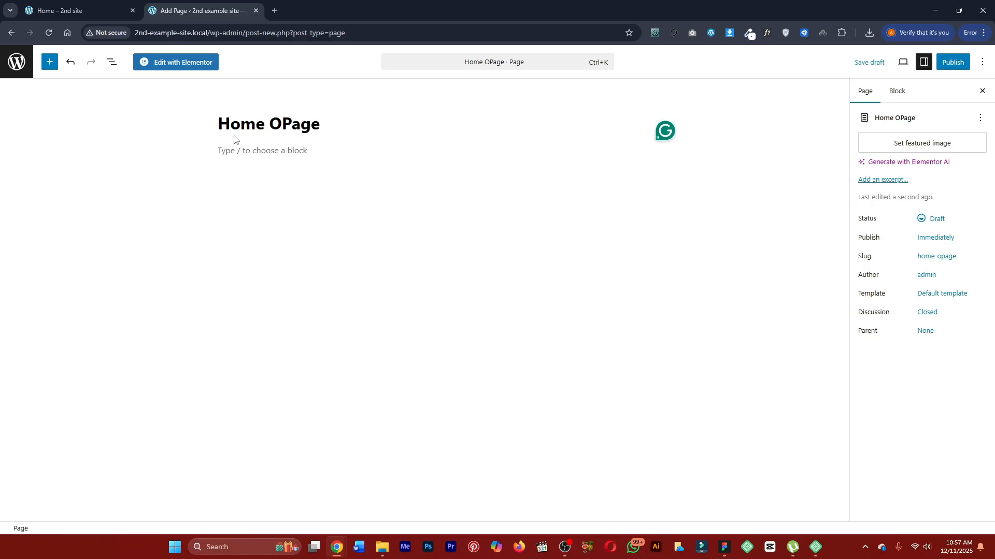
pyautogui.click(284, 124)
pyautogui.press('BackSpace')
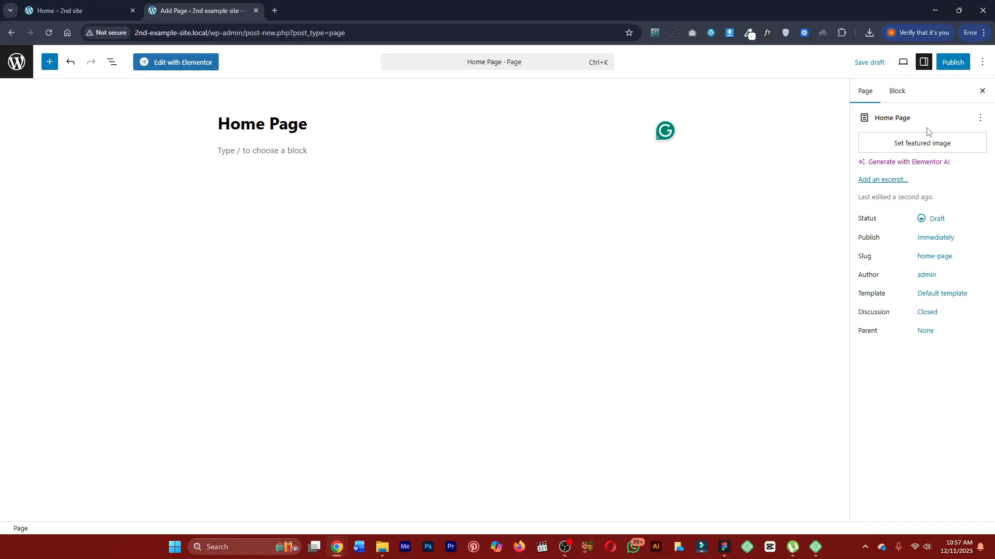
# Publish the Home Page, view it live briefly, and return to its editor.
pyautogui.click(955, 65)
pyautogui.click(956, 70)
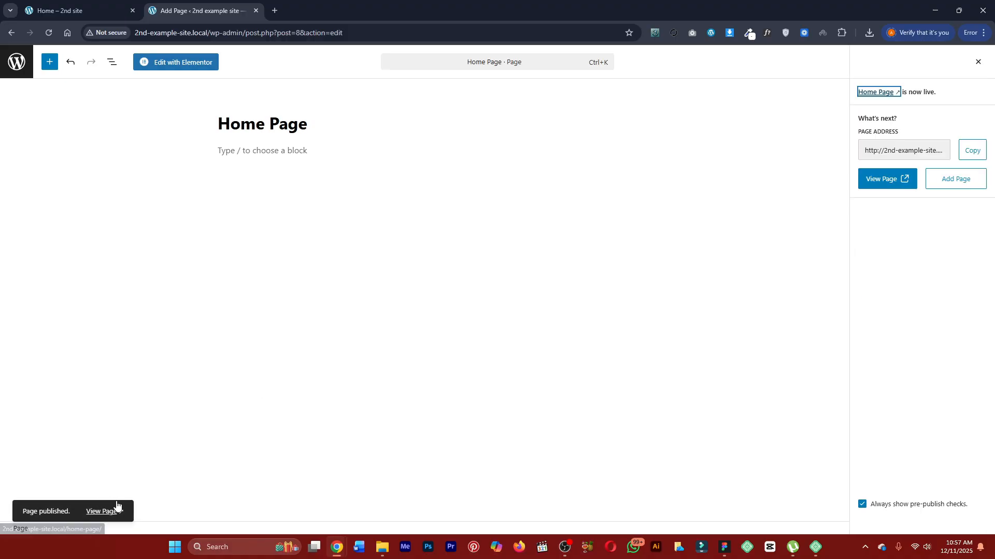
pyautogui.click(101, 512)
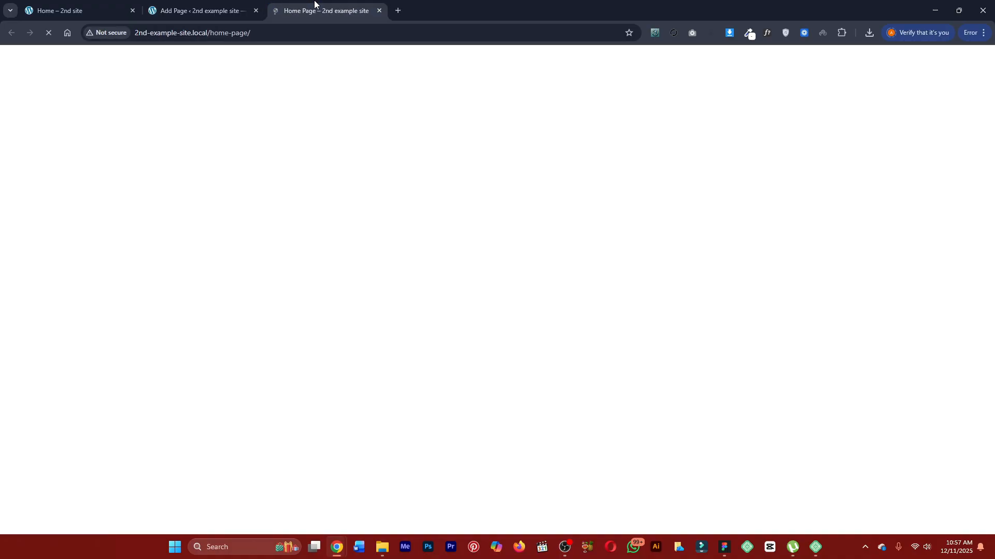
pyautogui.click(379, 10)
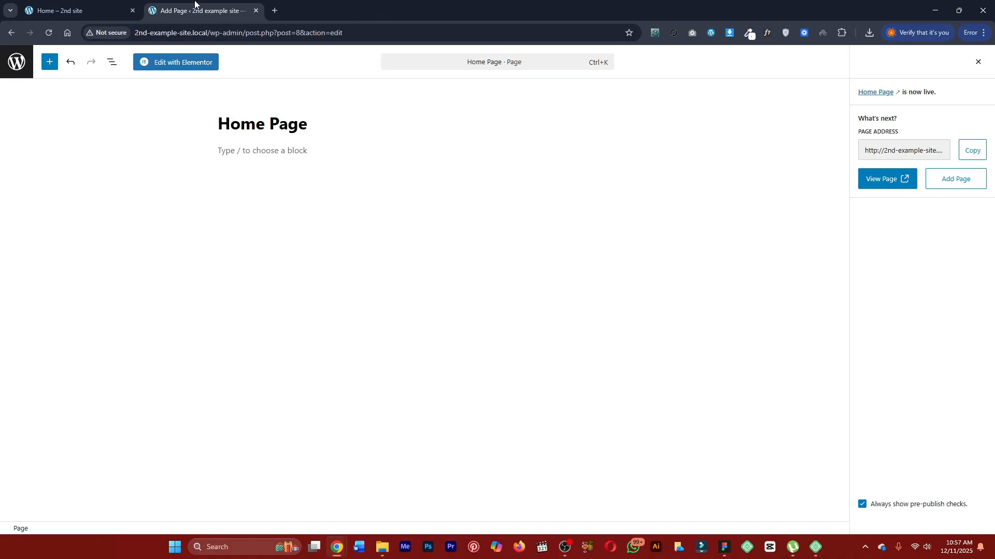
# Open the Home Page in the Elementor editor and close the notification popup and the Structure panel.
pyautogui.click(184, 66)
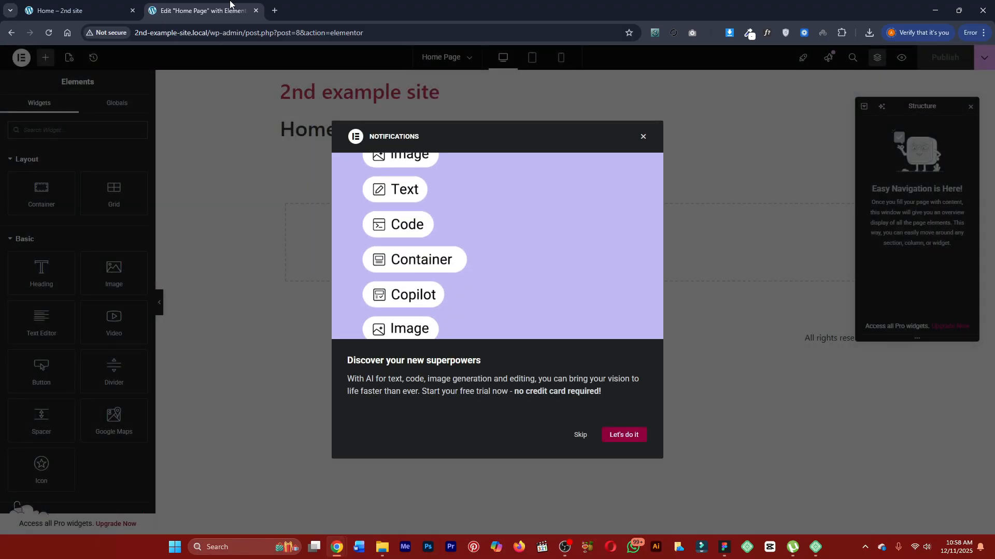
pyautogui.click(644, 138)
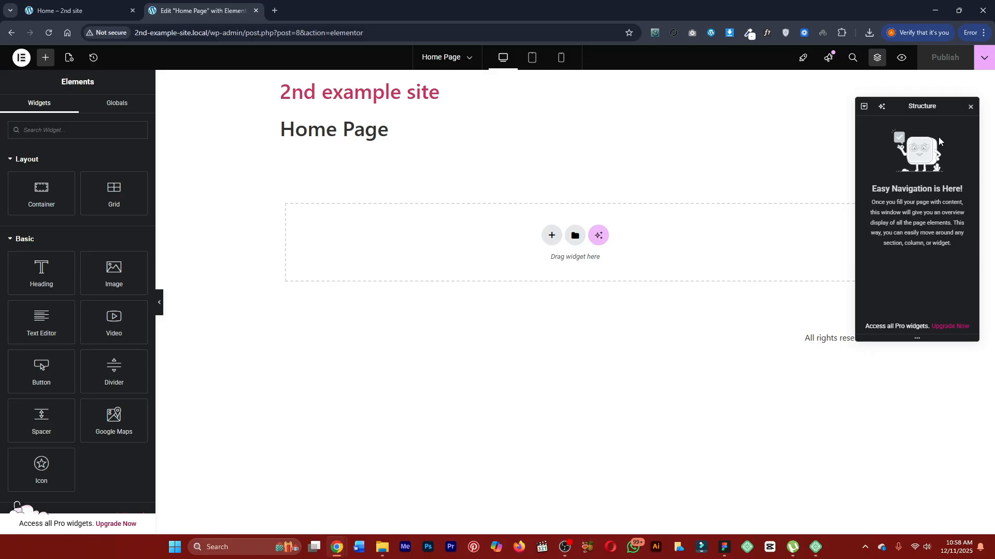
pyautogui.click(970, 107)
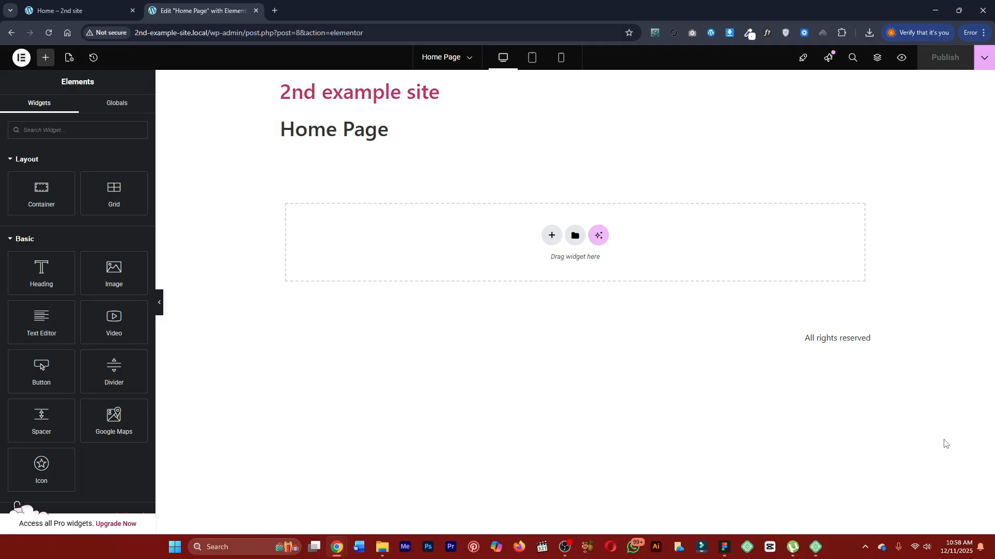
# Highlight the default "All rights reserved" footer text on the page canvas and clear the selection.
pyautogui.moveTo(804, 343); pyautogui.dragTo(879, 343)
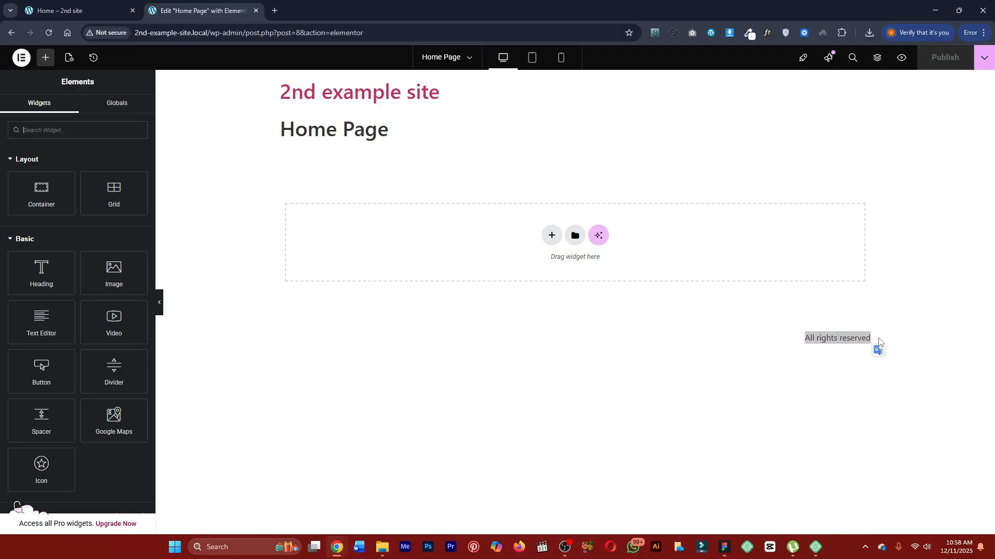
pyautogui.click(749, 330)
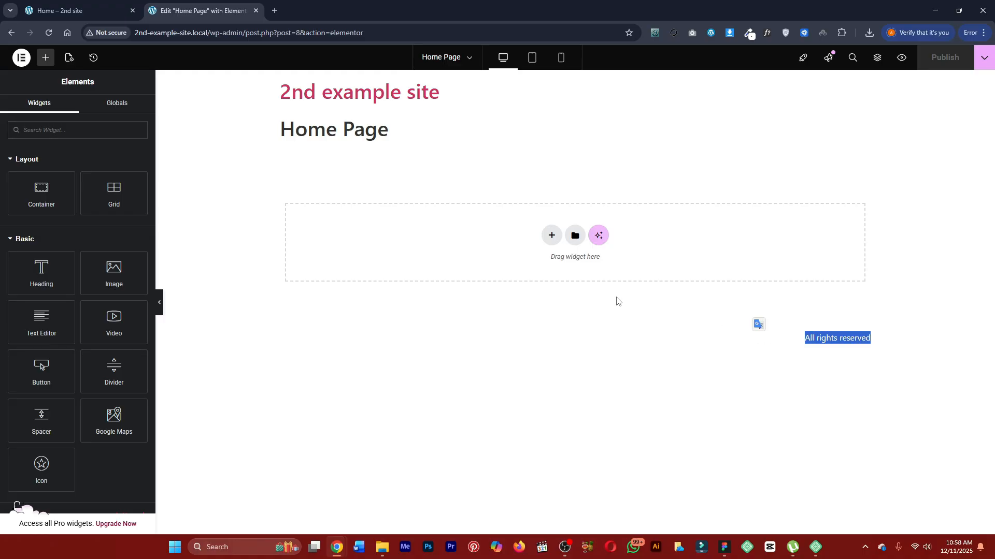
pyautogui.click(618, 302)
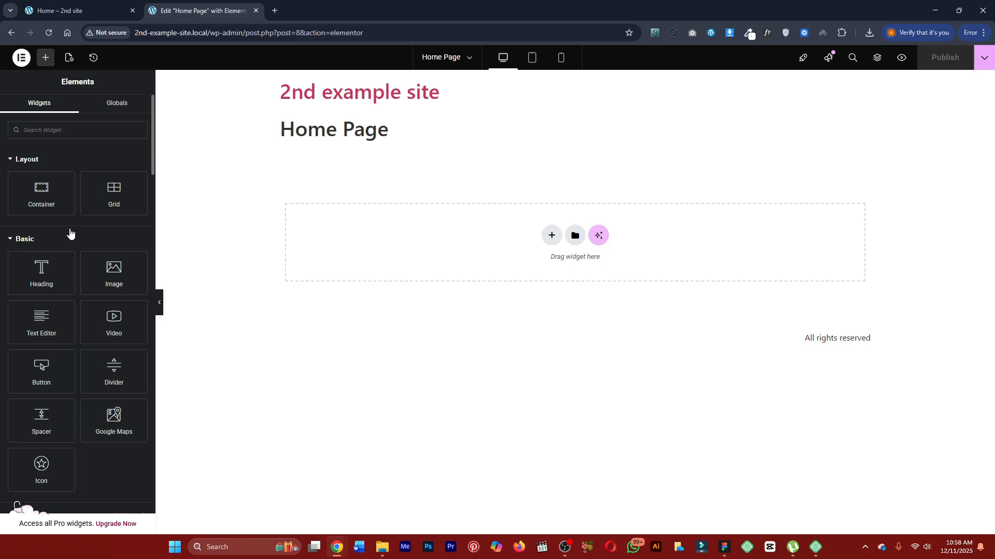
# Set the Home Page's page layout to Elementor Canvas.
pyautogui.click(70, 61)
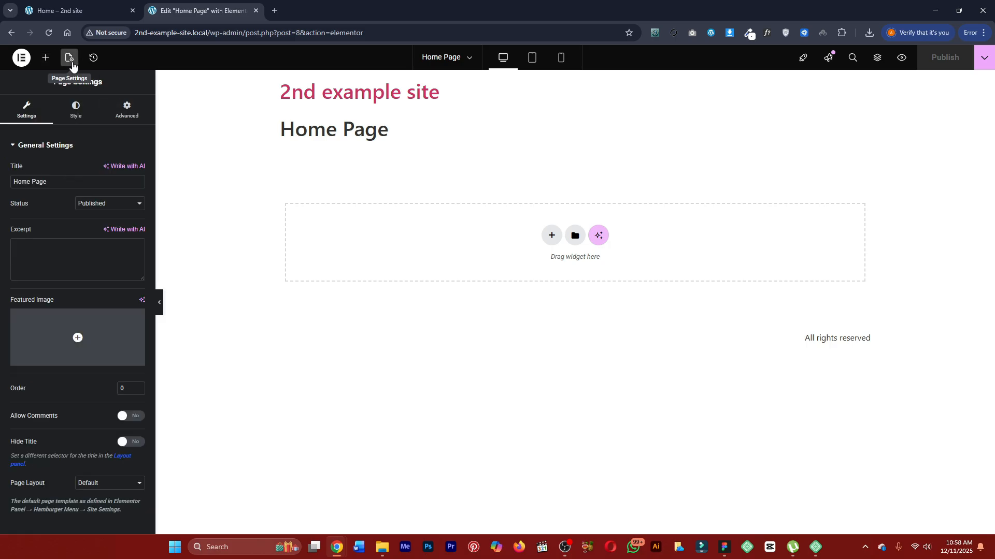
pyautogui.moveTo(9, 488); pyautogui.dragTo(60, 483)
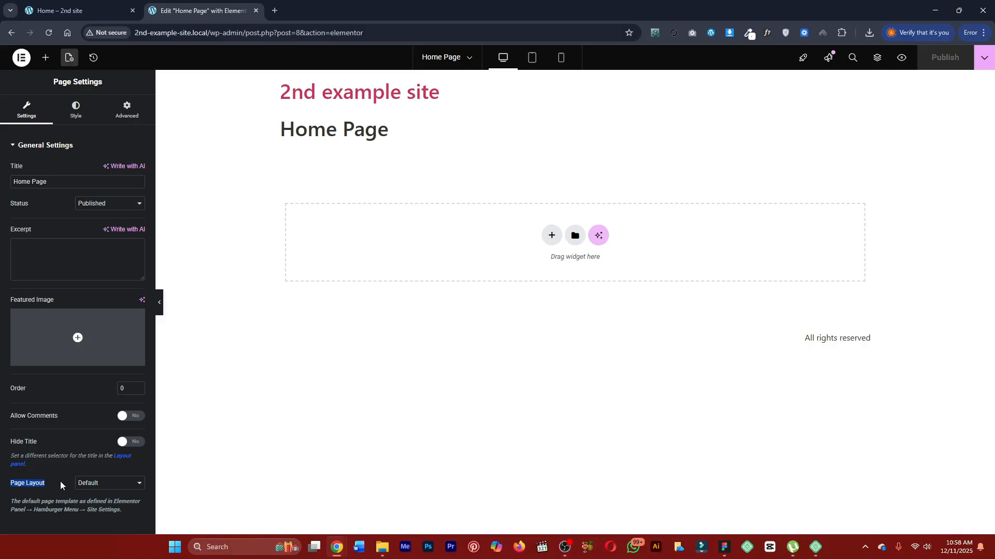
pyautogui.click(85, 483)
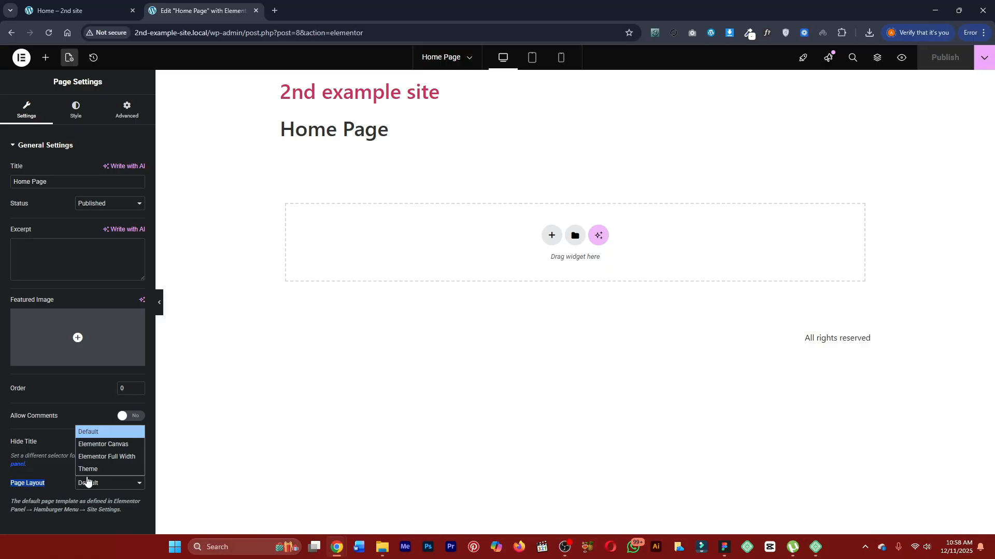
pyautogui.click(94, 451)
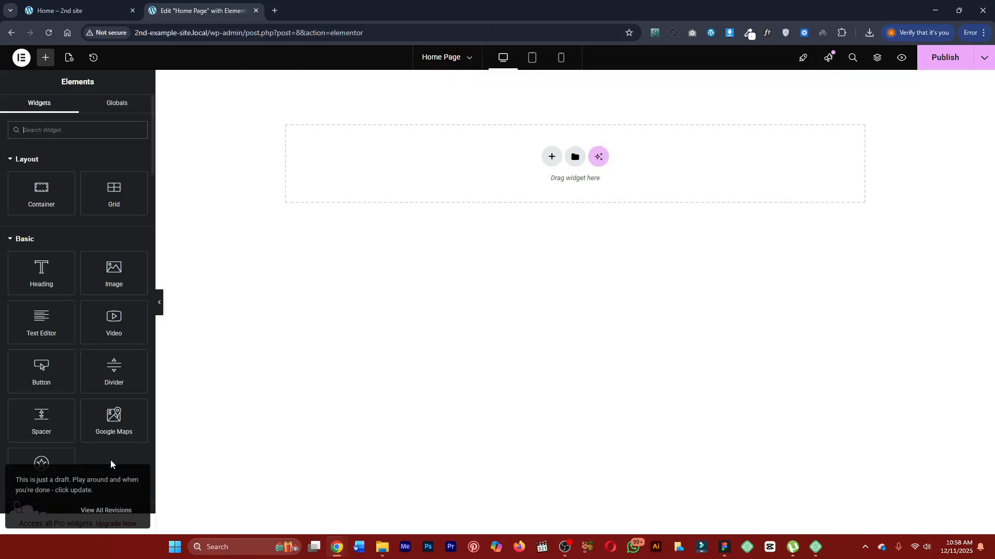
# Change the Home Page's page layout to Elementor Full Width.
pyautogui.click(69, 57)
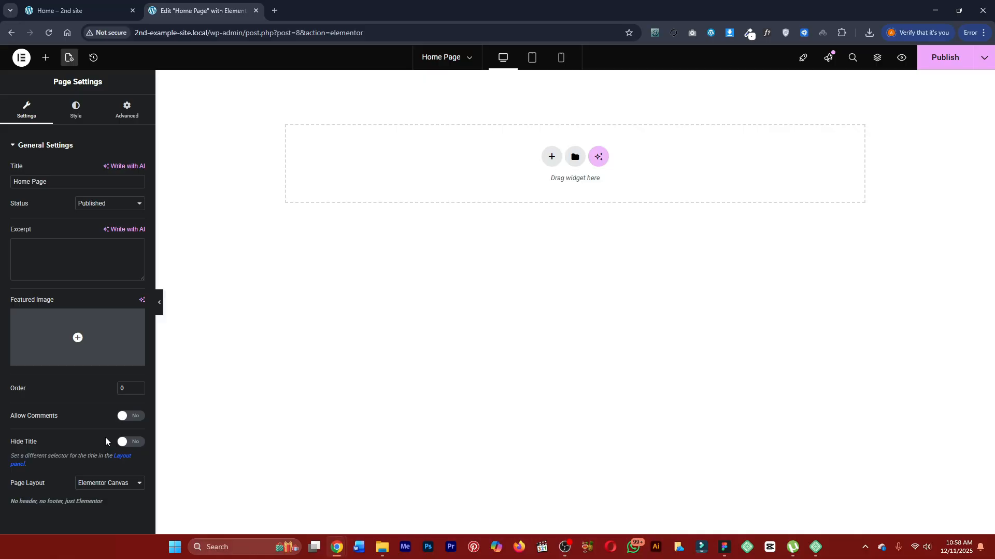
pyautogui.click(106, 482)
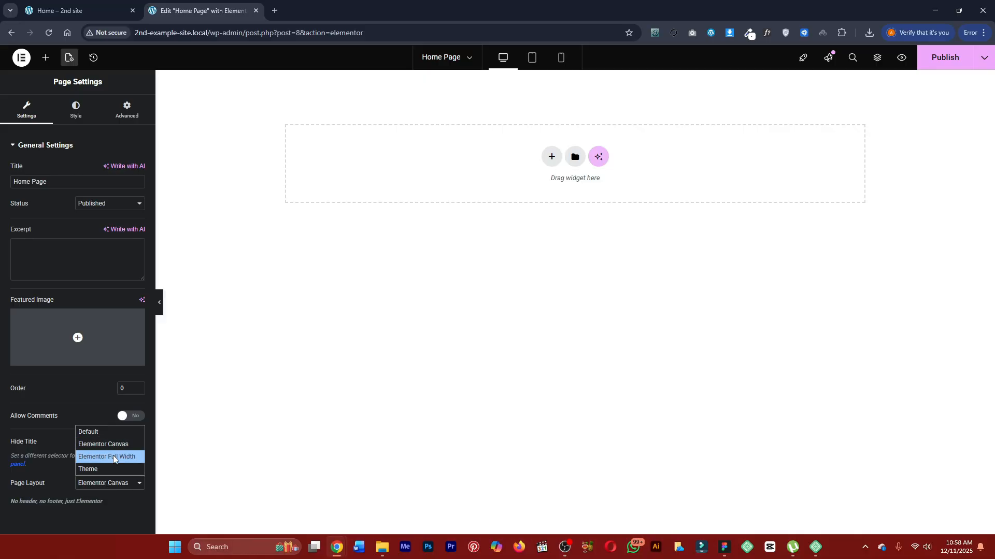
pyautogui.click(115, 458)
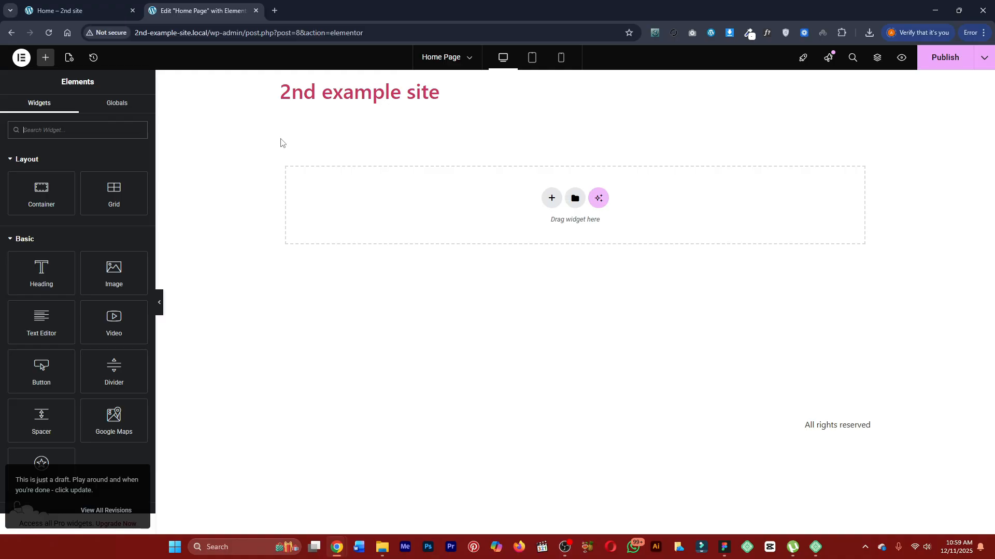
# Review the Page Layout choice, keeping Elementor Full Width, and switch to the finished Marketly home page preview.
pyautogui.click(69, 58)
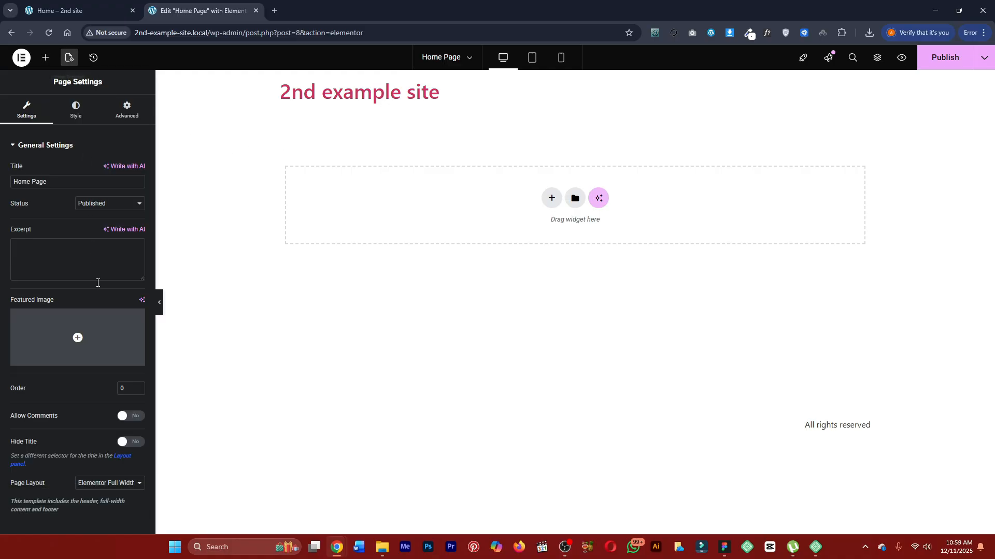
pyautogui.click(99, 482)
pyautogui.click(104, 458)
pyautogui.click(96, 11)
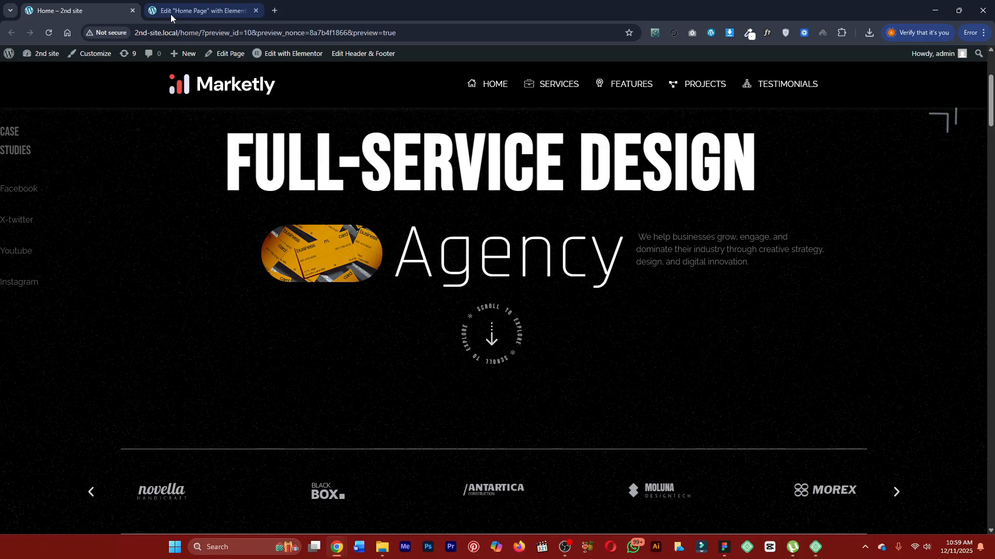
# Open the Home Page in the WordPress editor in a separate tab, examine its Template options, and return to the Elementor editor.
pyautogui.click(171, 15)
pyautogui.click(21, 58)
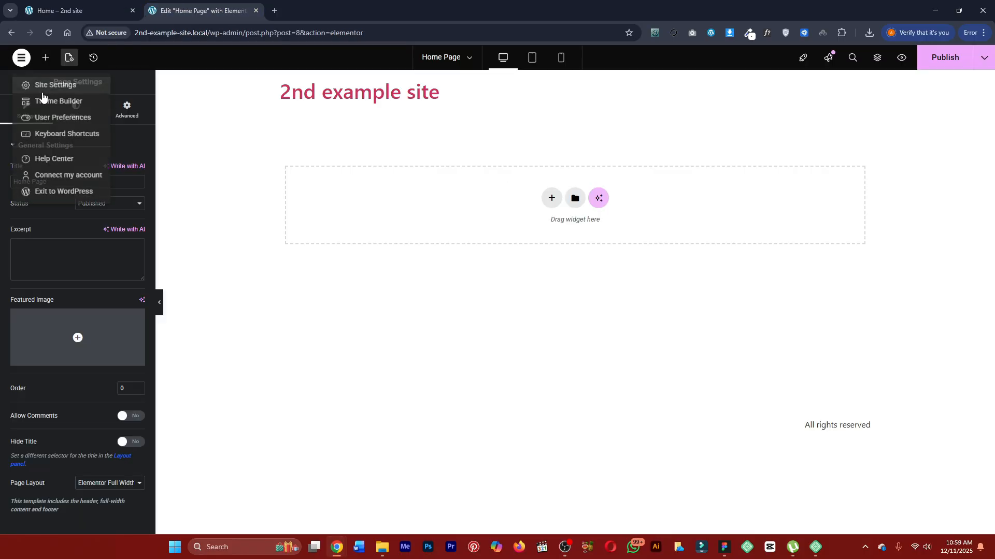
pyautogui.keyDown('ctrl'); pyautogui.click(51, 192); pyautogui.keyUp('ctrl')
pyautogui.moveTo(274, 6); pyautogui.dragTo(171, 2)
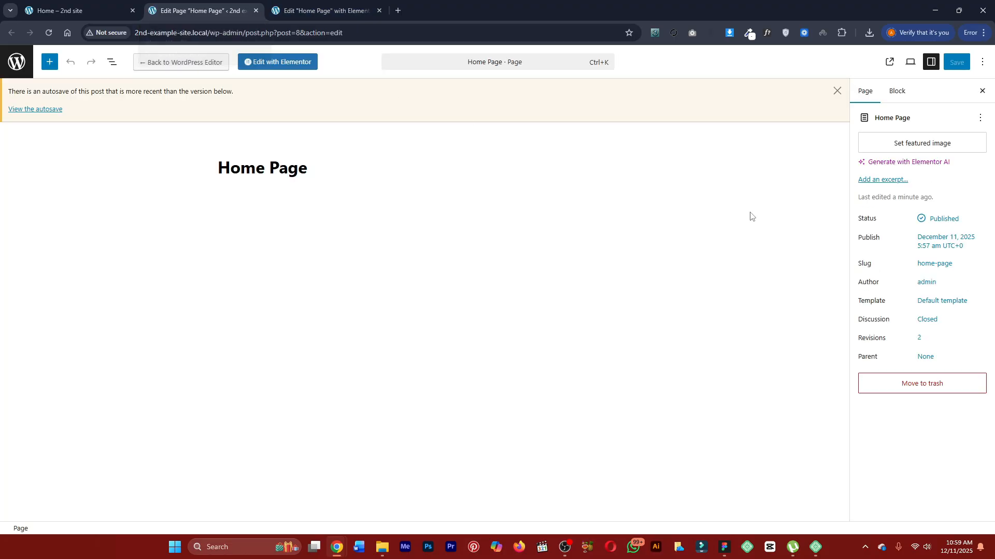
pyautogui.moveTo(865, 302); pyautogui.dragTo(898, 310)
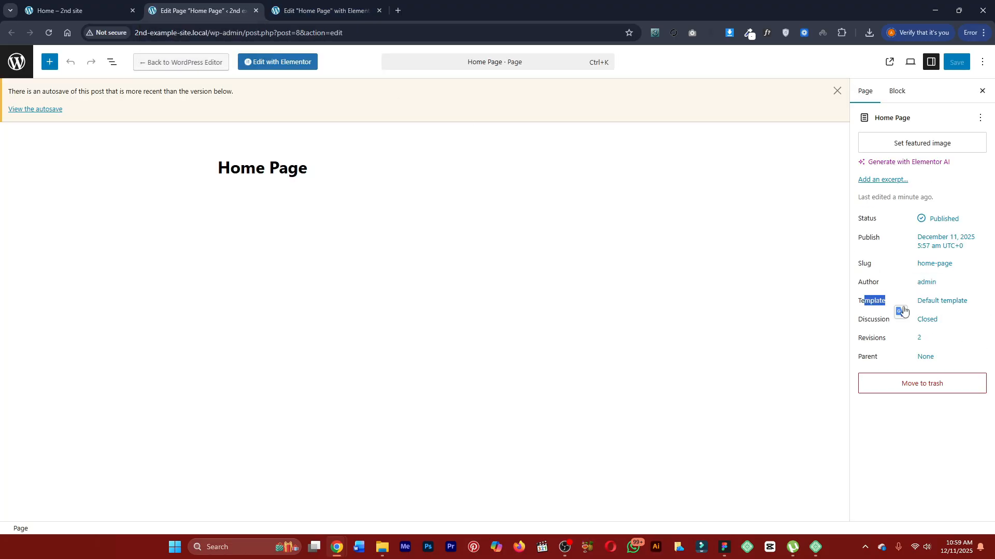
pyautogui.click(940, 302)
pyautogui.click(766, 361)
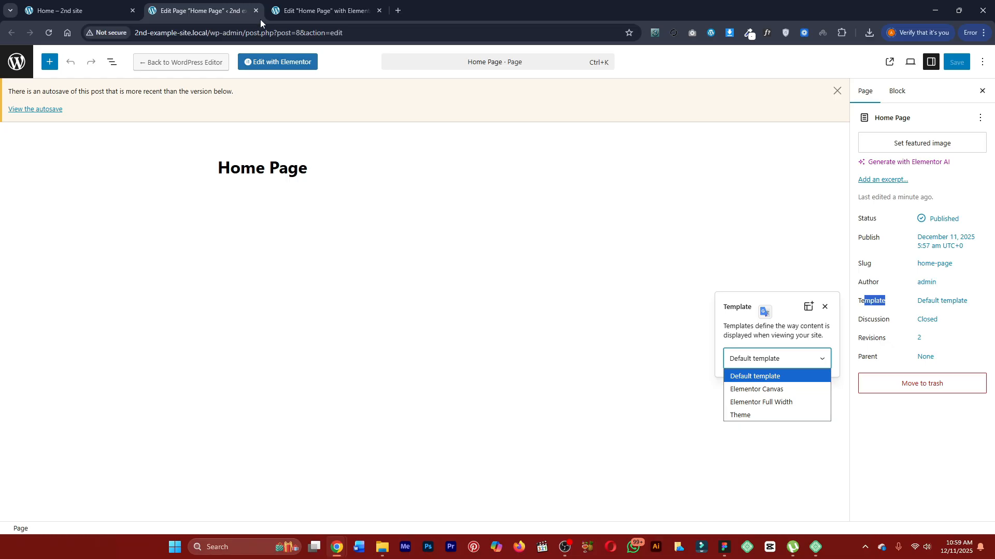
pyautogui.click(309, 6)
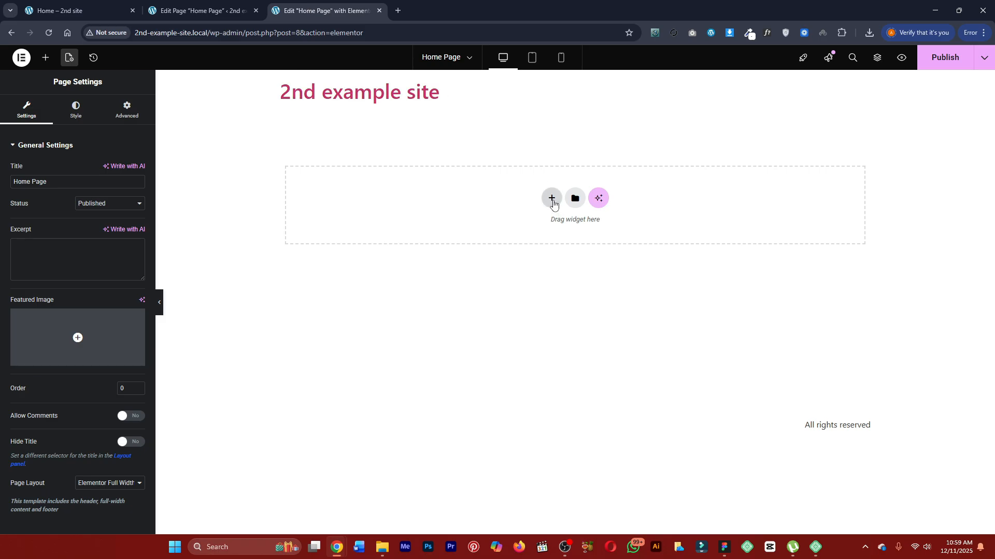
# Set the Home Page's page layout to Elementor Canvas and check the hero section in the finished Marketly preview.
pyautogui.click(100, 484)
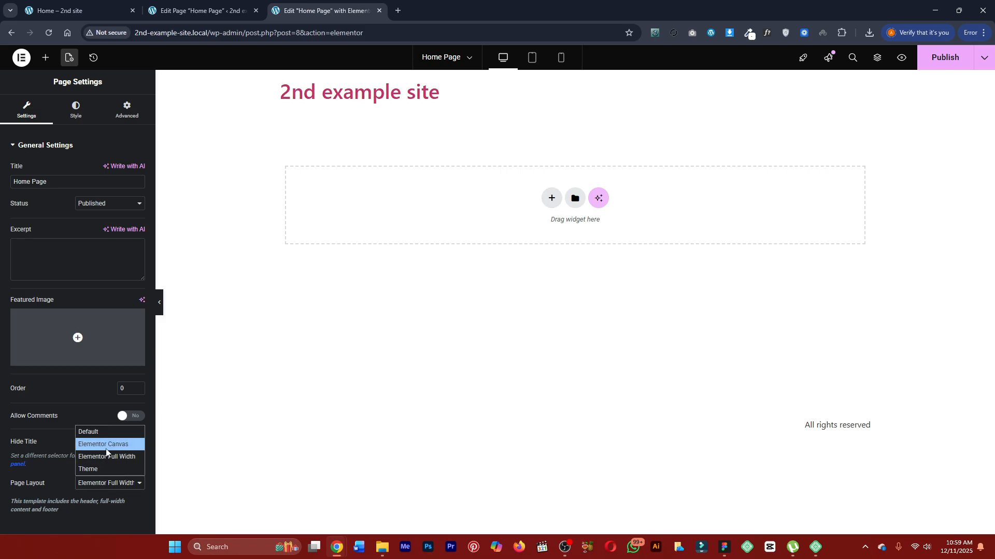
pyautogui.click(105, 448)
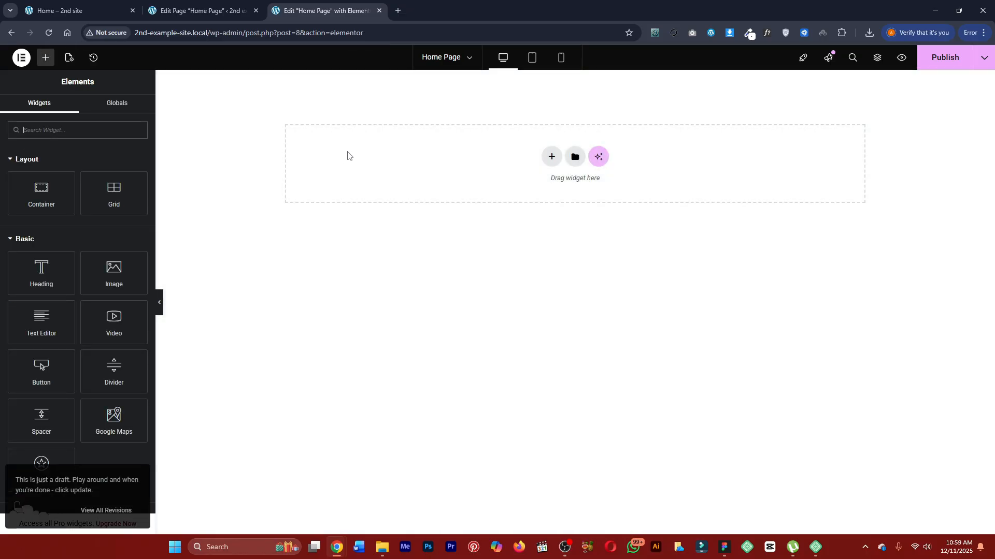
pyautogui.click(95, 6)
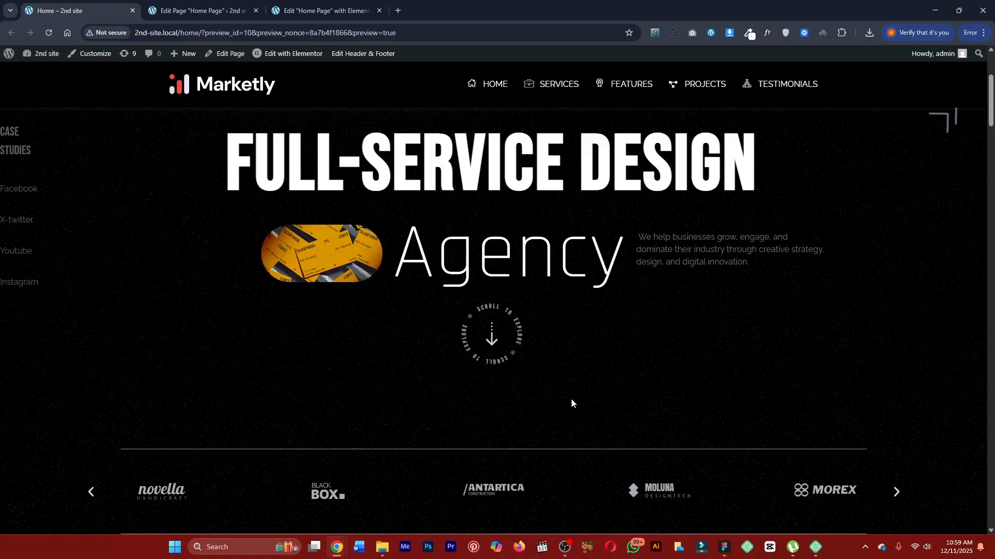
pyautogui.scroll(2, 469, 270)
pyautogui.click(321, 7)
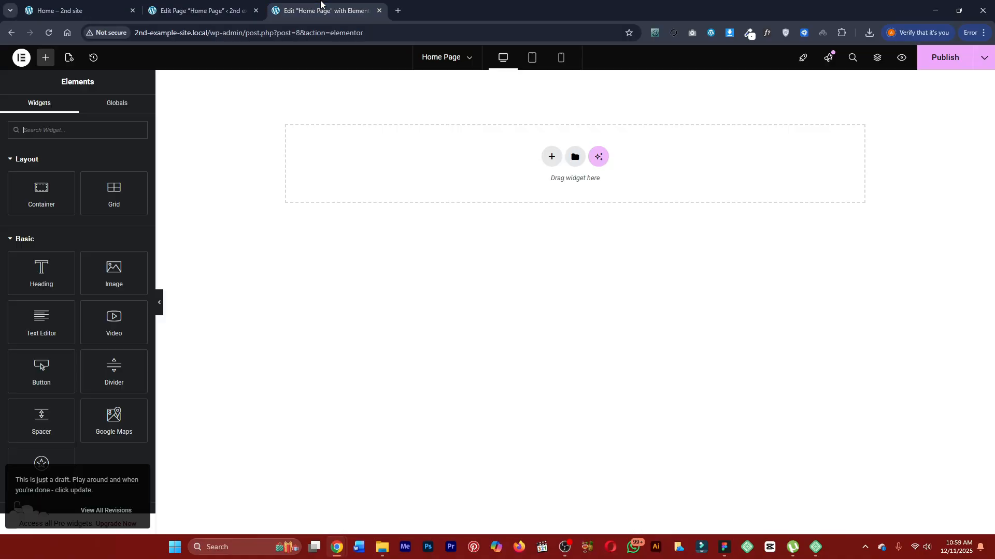
# Add a single-column flexbox container to the page and set its minimum height to 100 vh.
pyautogui.click(550, 158)
pyautogui.click(536, 171)
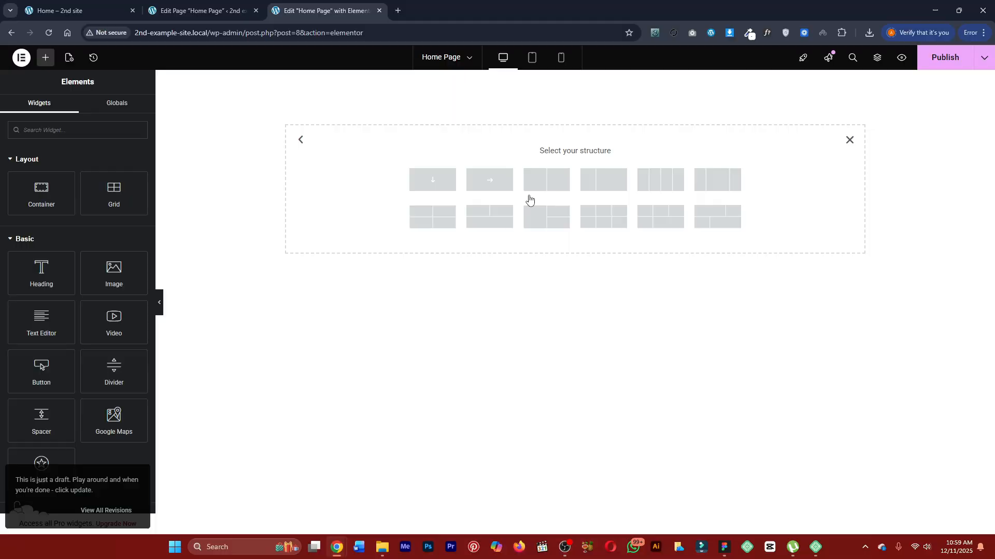
pyautogui.click(441, 189)
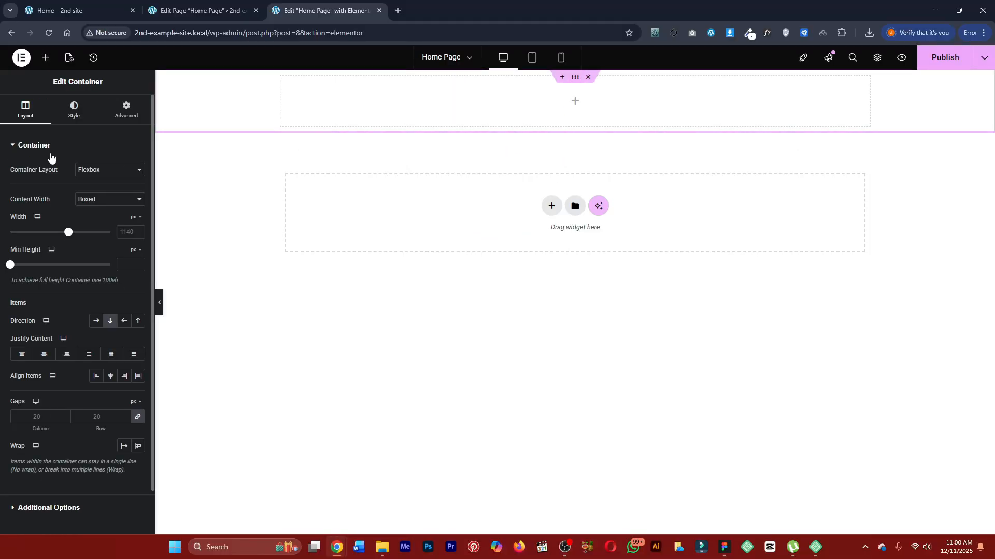
pyautogui.click(135, 249)
pyautogui.click(133, 298)
pyautogui.write('100')
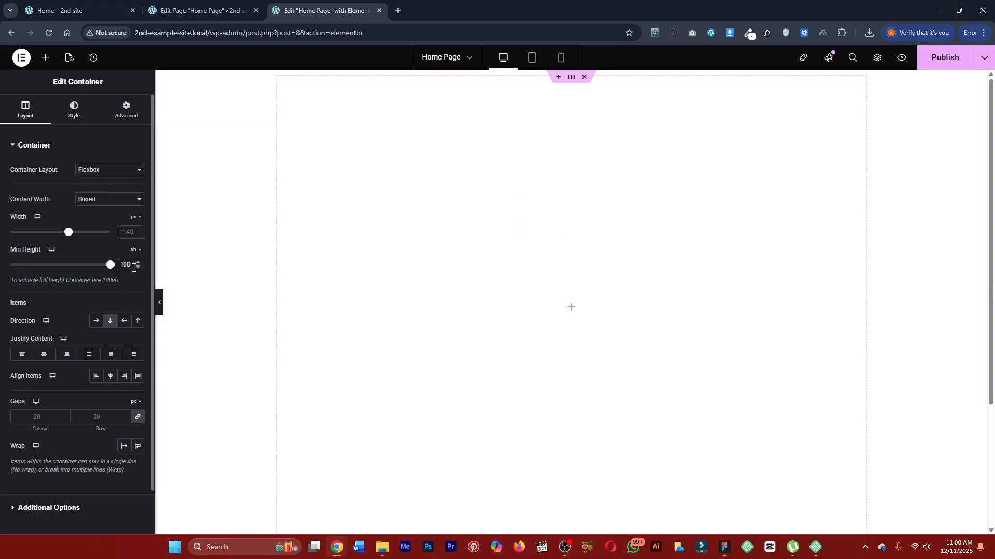
# Give the container a Classic background and upload the downloaded Frame-5, Frame-5-1, Frame-4, Frame-4-1, Frame-4-2 and image-11 PNG files to the media library.
pyautogui.click(76, 124)
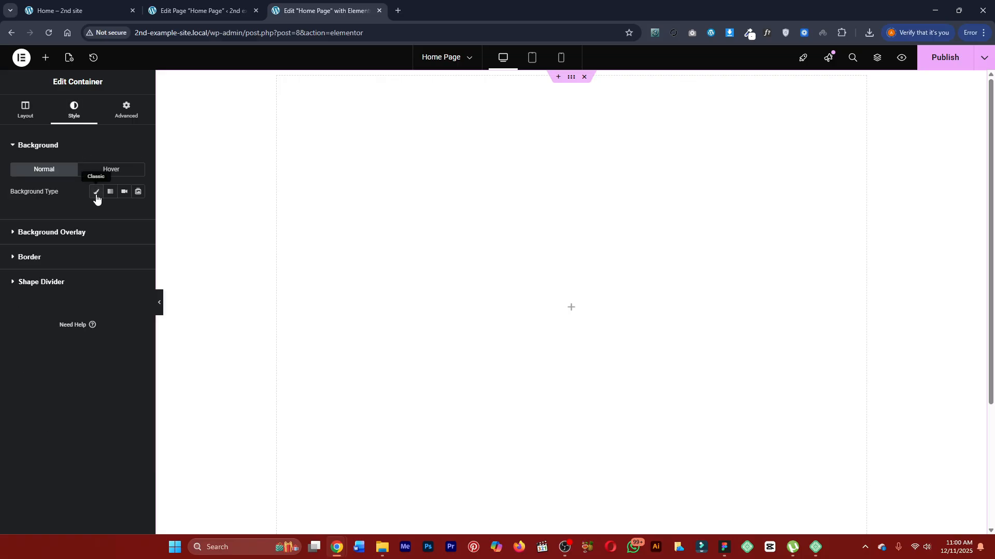
pyautogui.click(97, 193)
pyautogui.click(91, 262)
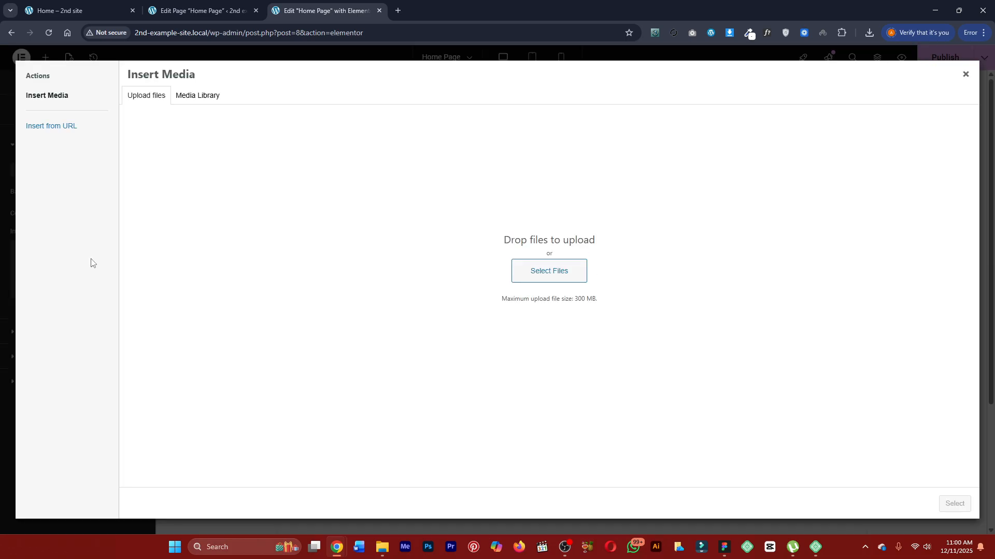
pyautogui.click(869, 33)
pyautogui.moveTo(746, 78); pyautogui.dragTo(592, 164)
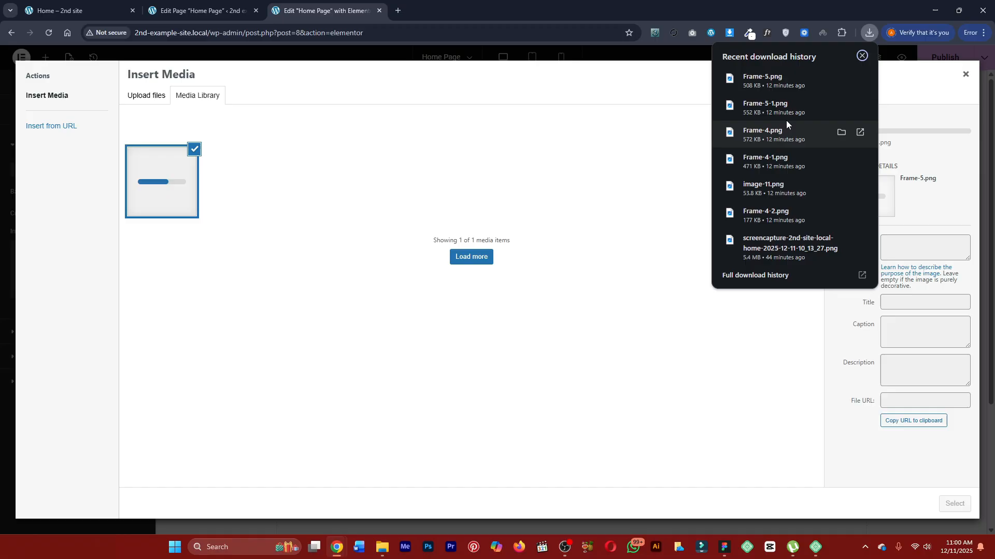
pyautogui.moveTo(786, 120); pyautogui.dragTo(666, 188)
pyautogui.moveTo(767, 156); pyautogui.dragTo(607, 269)
pyautogui.moveTo(762, 187); pyautogui.dragTo(549, 264)
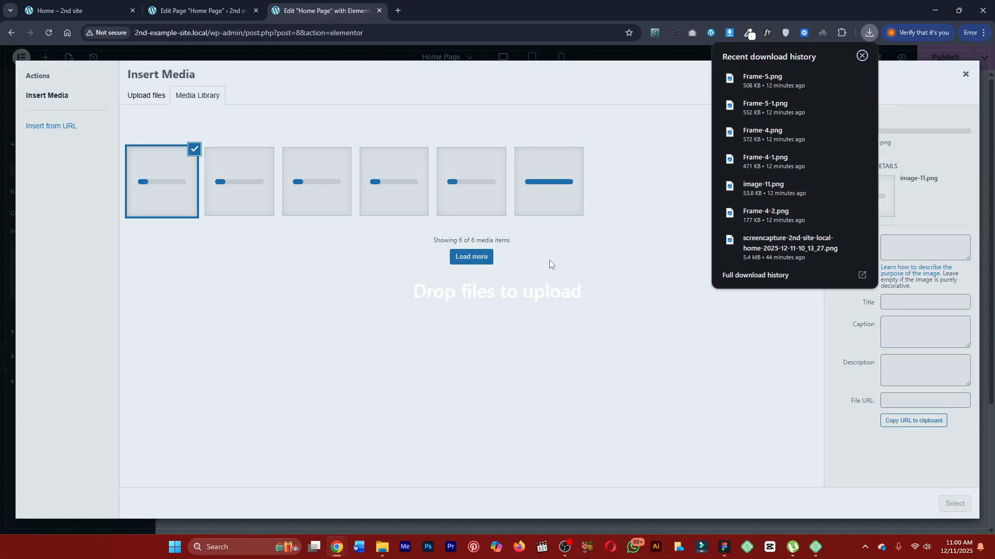
# Check the background frames in Figma and the finished Marketly preview, and apply Frame-4-1.png as the container's background image.
pyautogui.click(724, 547)
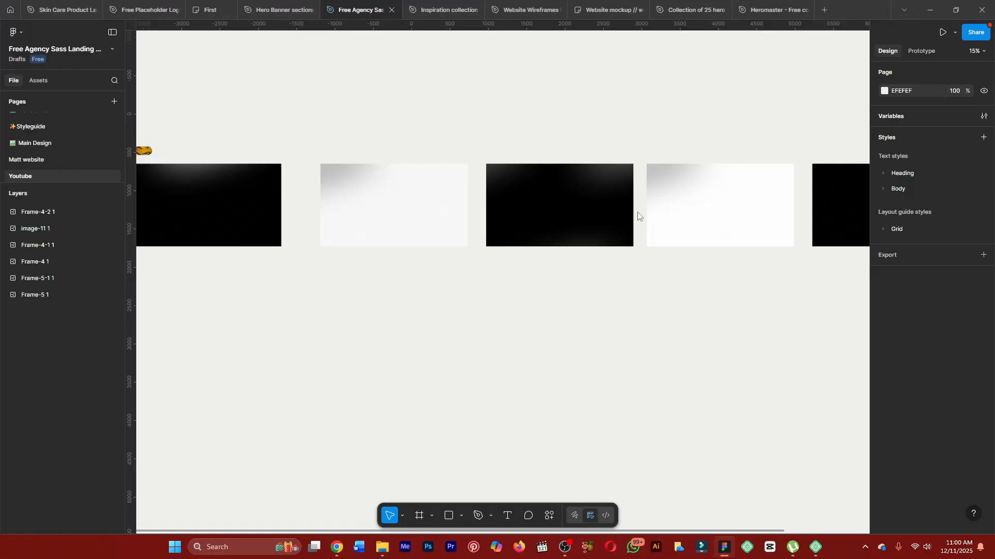
pyautogui.click(930, 10)
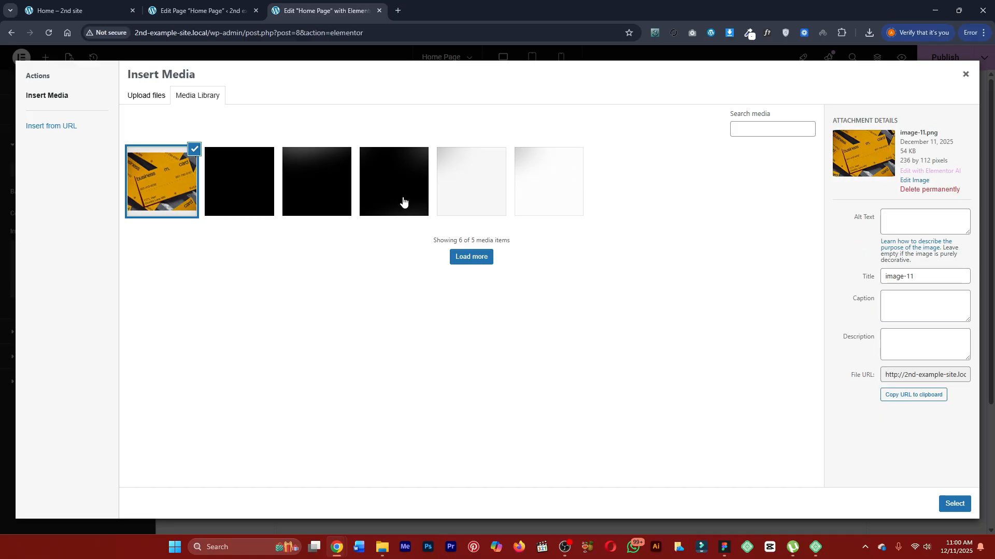
pyautogui.click(83, 10)
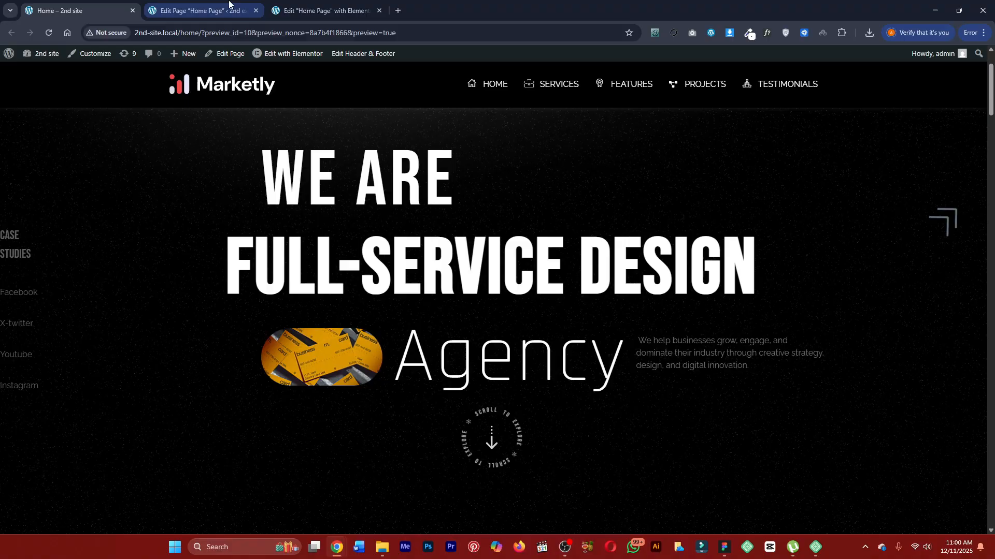
pyautogui.click(321, 10)
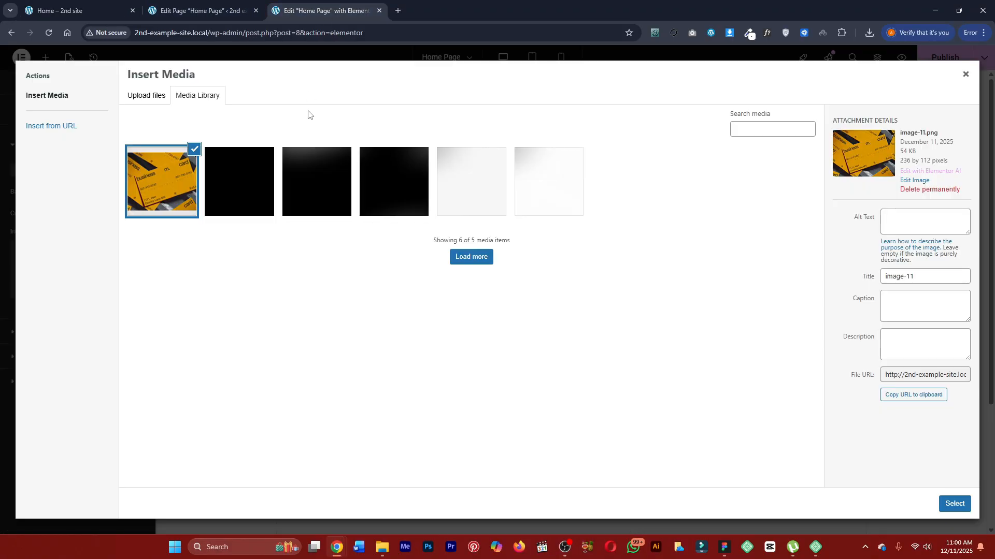
pyautogui.click(317, 200)
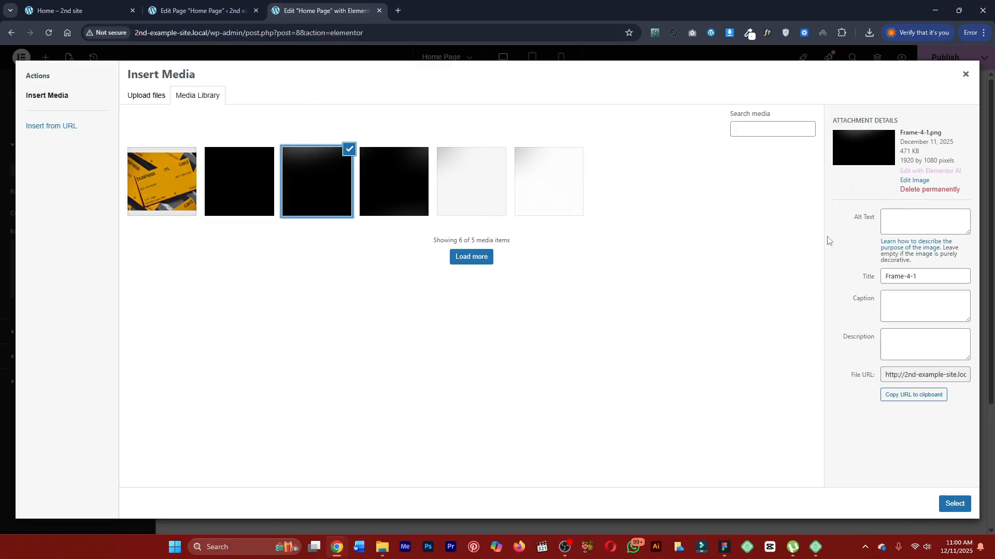
pyautogui.click(955, 503)
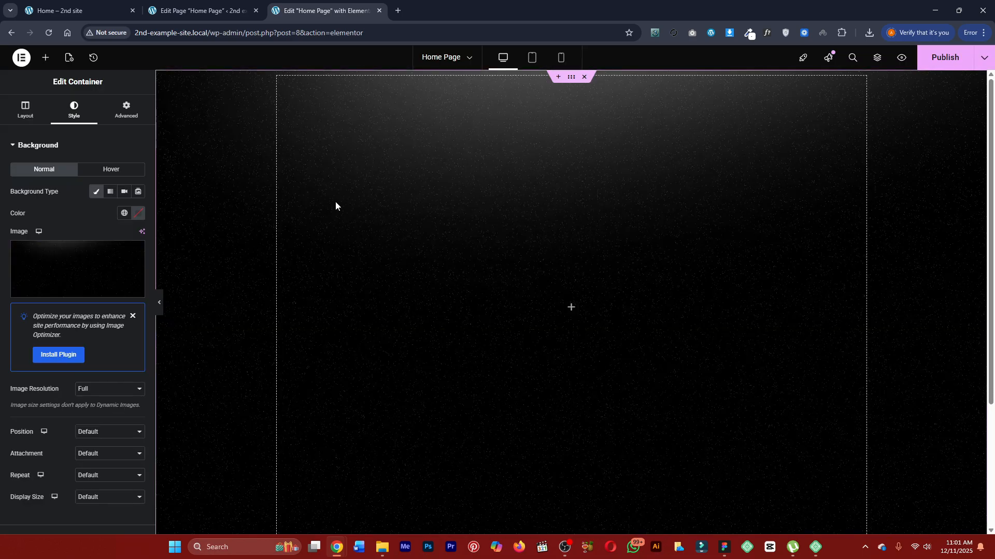
# Keep the background image at Full resolution and set its position to Center Center, repeat to No-repeat and display size to Cover.
pyautogui.scroll(-2, 91, 295)
pyautogui.click(84, 286)
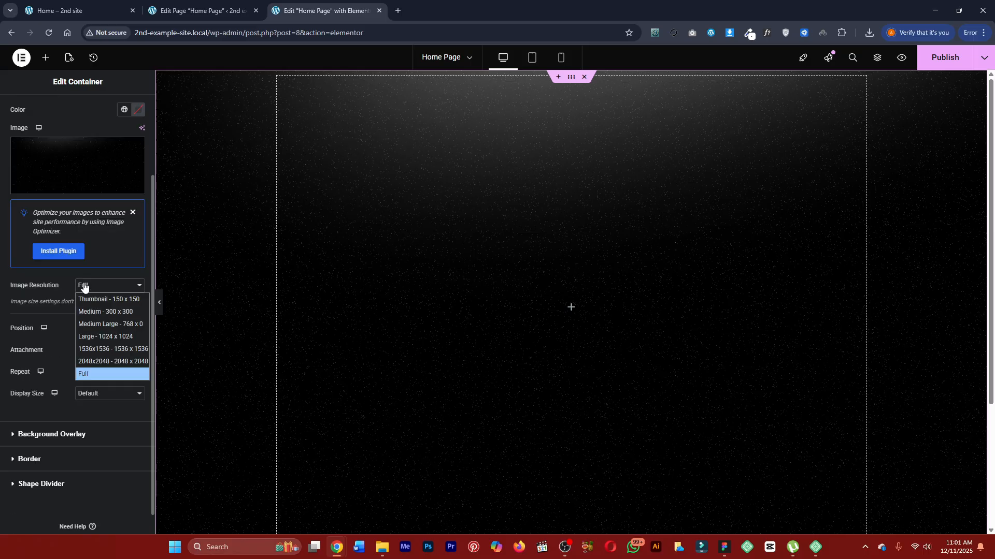
pyautogui.click(86, 374)
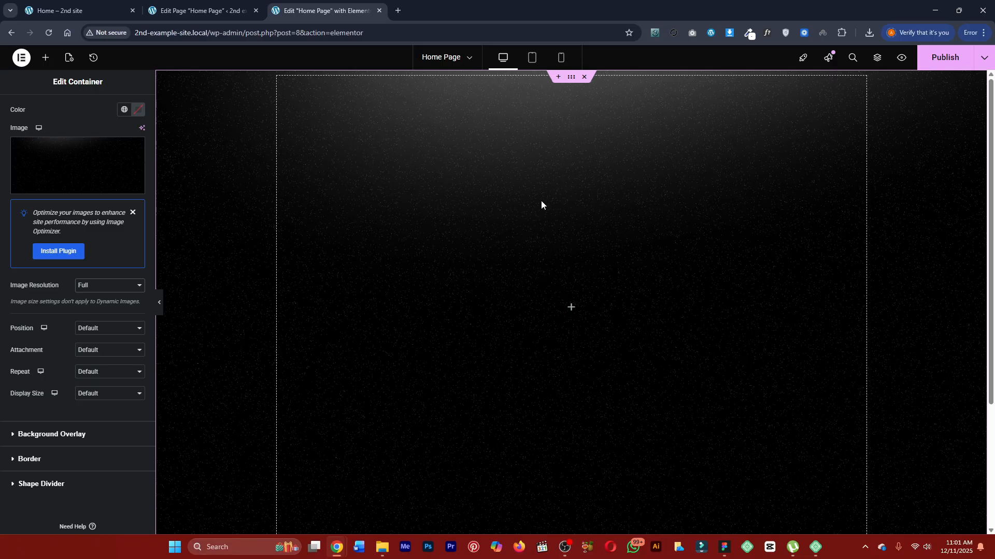
pyautogui.click(91, 331)
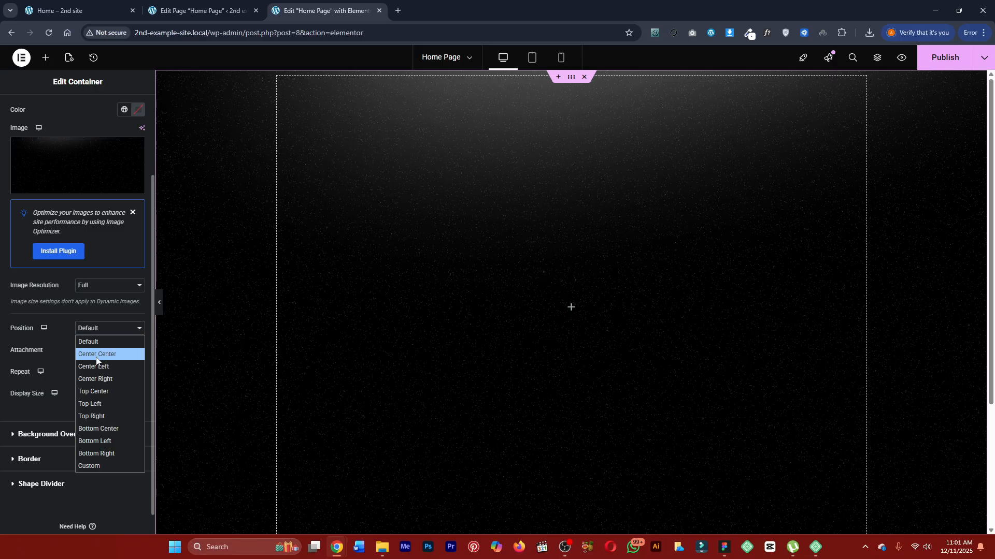
pyautogui.click(96, 355)
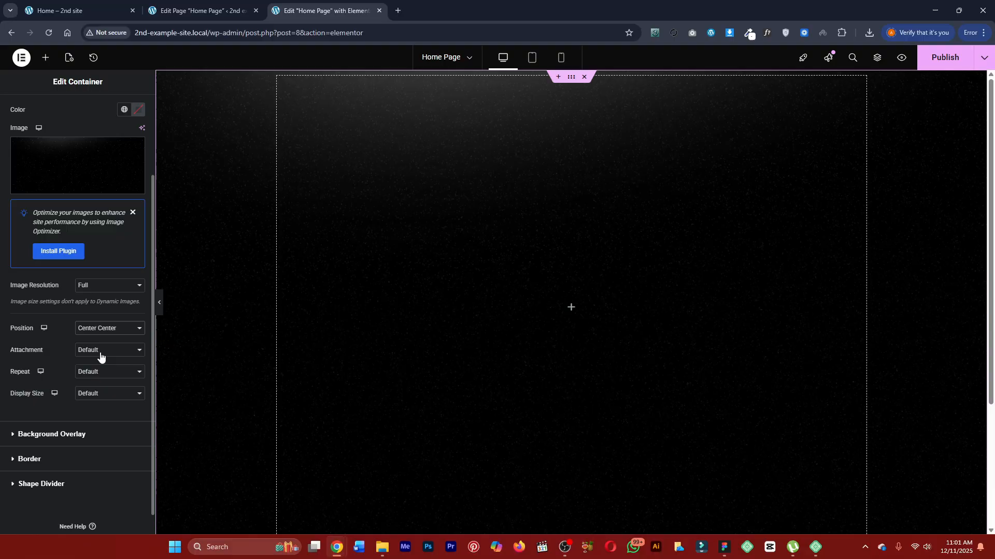
pyautogui.click(100, 357)
pyautogui.click(99, 362)
pyautogui.click(98, 372)
pyautogui.click(95, 397)
pyautogui.click(95, 396)
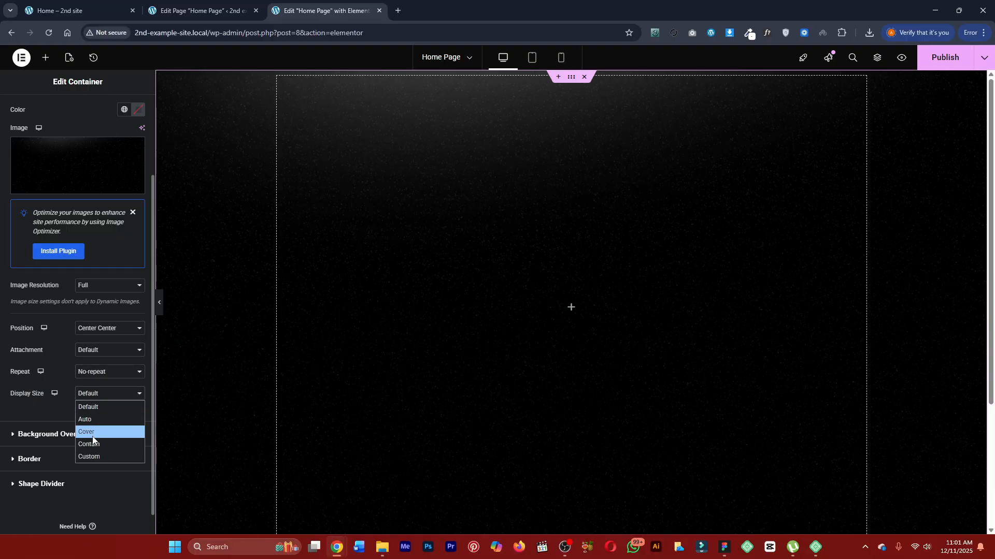
pyautogui.click(93, 435)
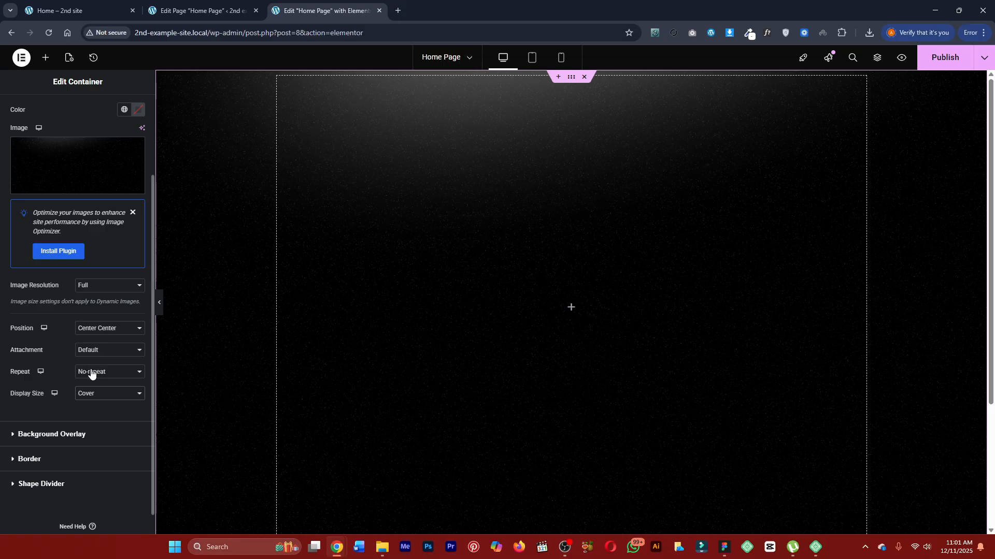
# Replace the container's background image with the business card picture image-11.png.
pyautogui.click(87, 154)
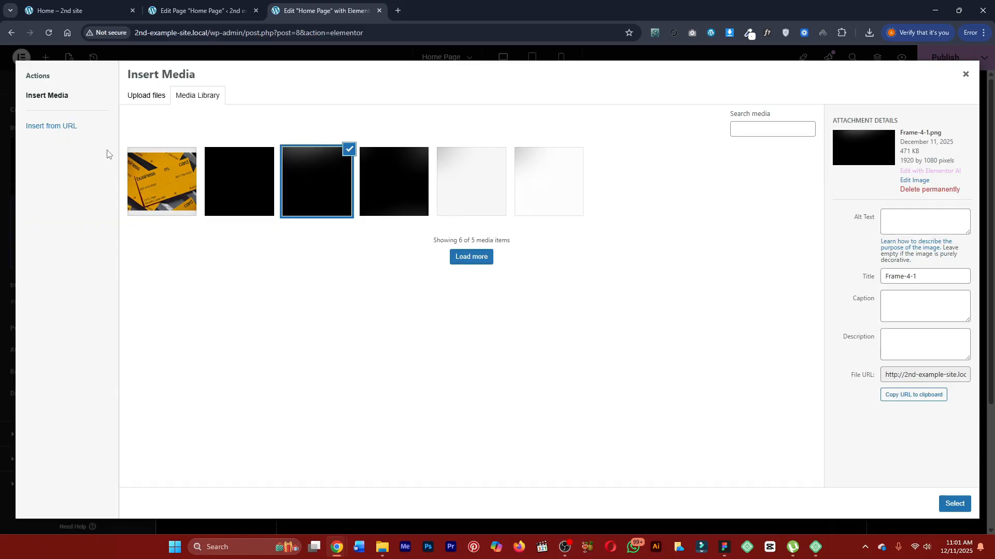
pyautogui.click(143, 159)
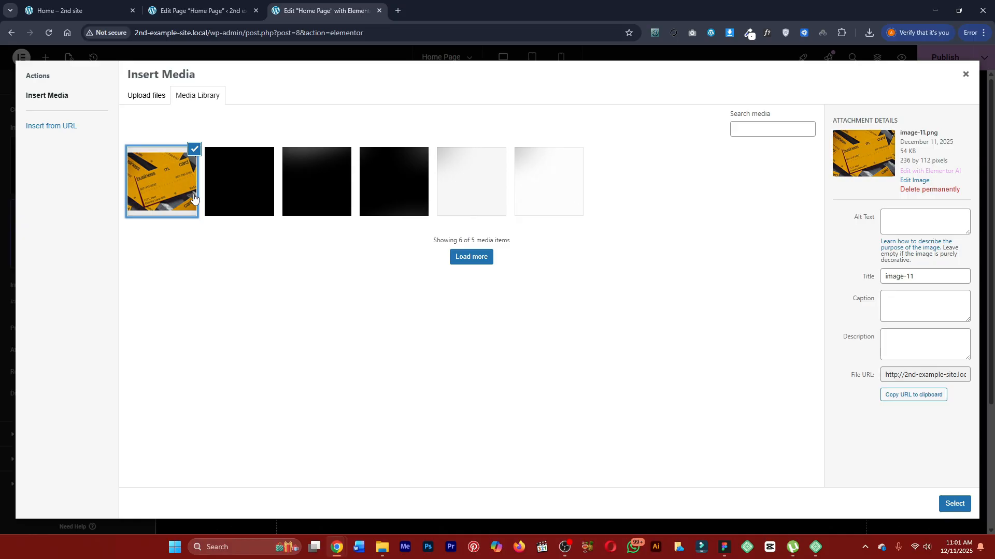
pyautogui.click(954, 504)
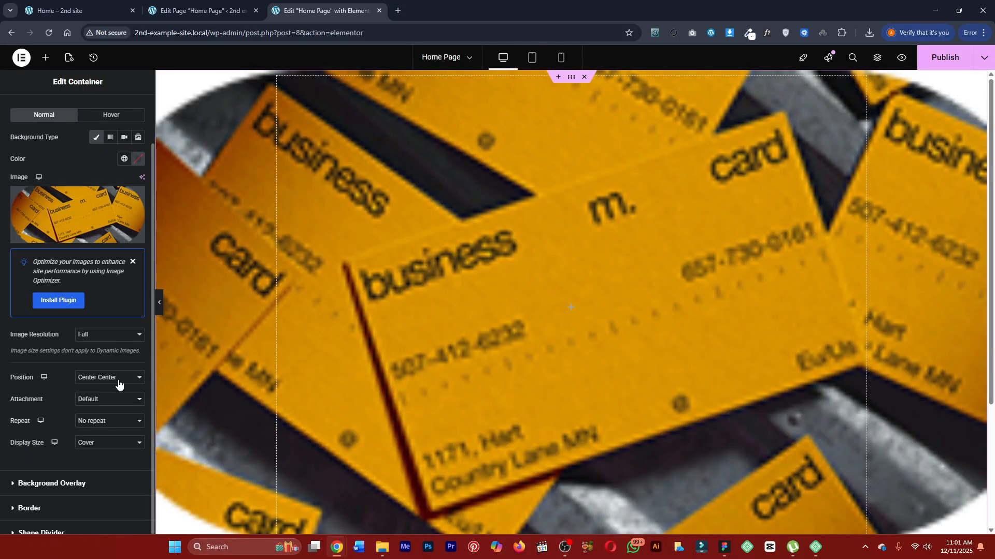
# Set the background image's repeat to Repeat and its display size to Default, and highlight the Repeat label.
pyautogui.click(100, 422)
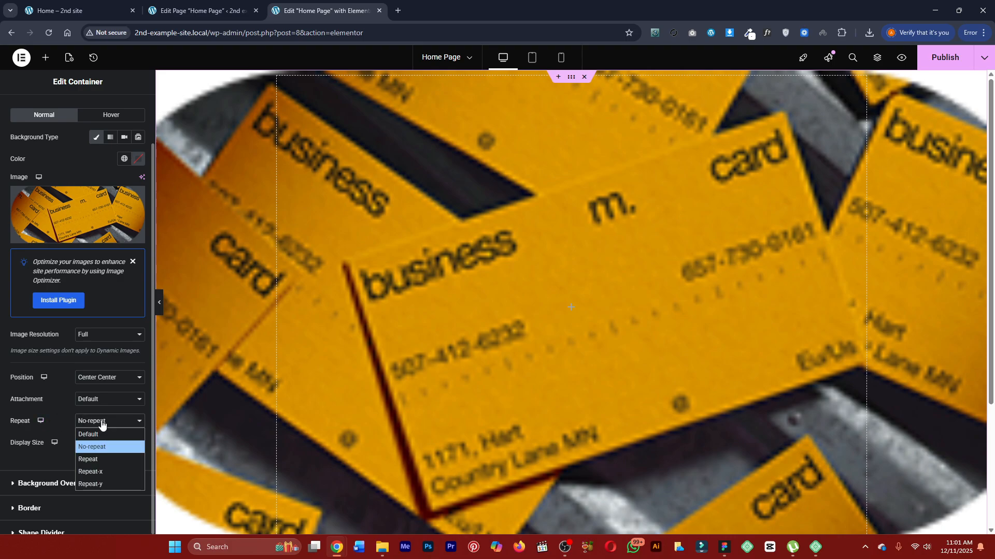
pyautogui.click(94, 458)
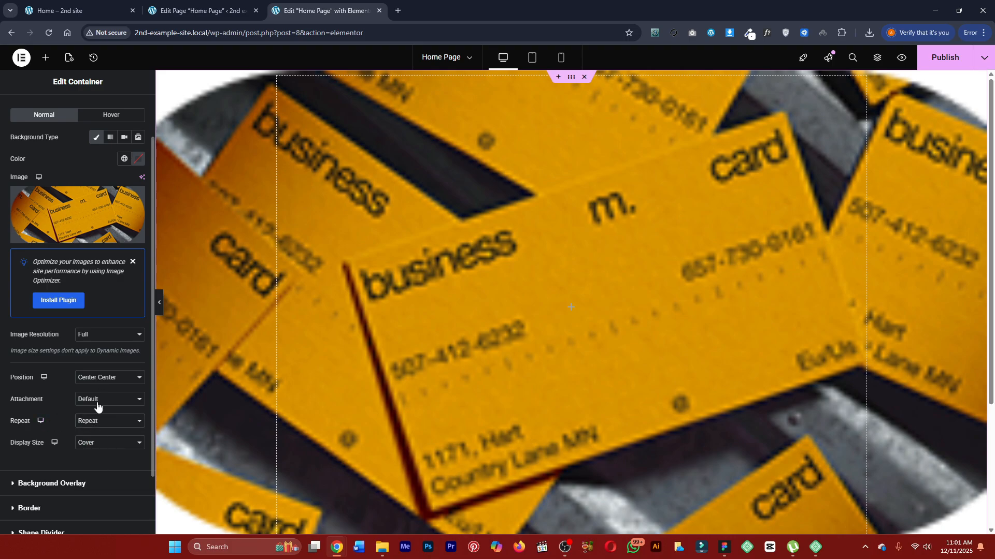
pyautogui.click(98, 443)
pyautogui.click(92, 453)
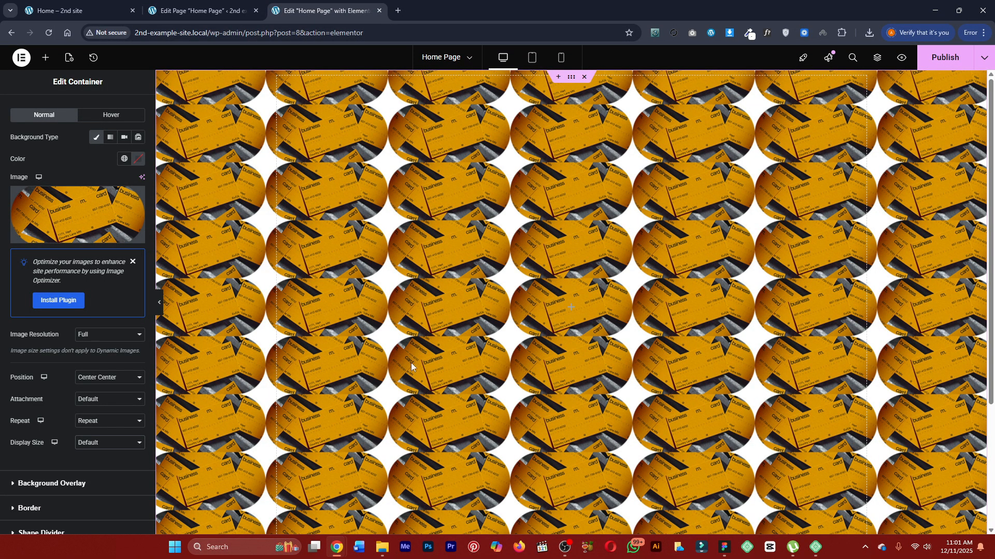
pyautogui.moveTo(9, 425); pyautogui.dragTo(37, 421)
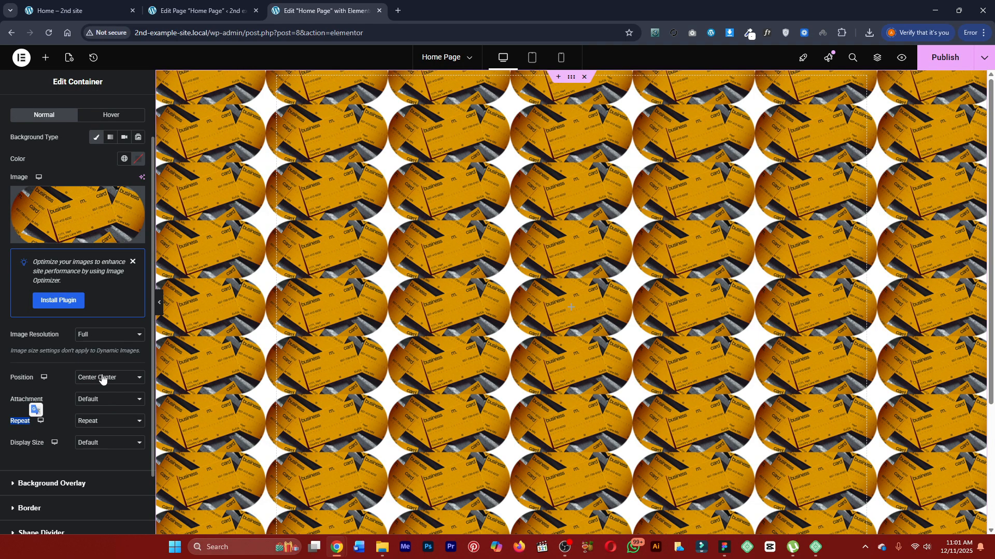
# Replace the container's background image with Frame-4-1.png from the media library.
pyautogui.click(51, 204)
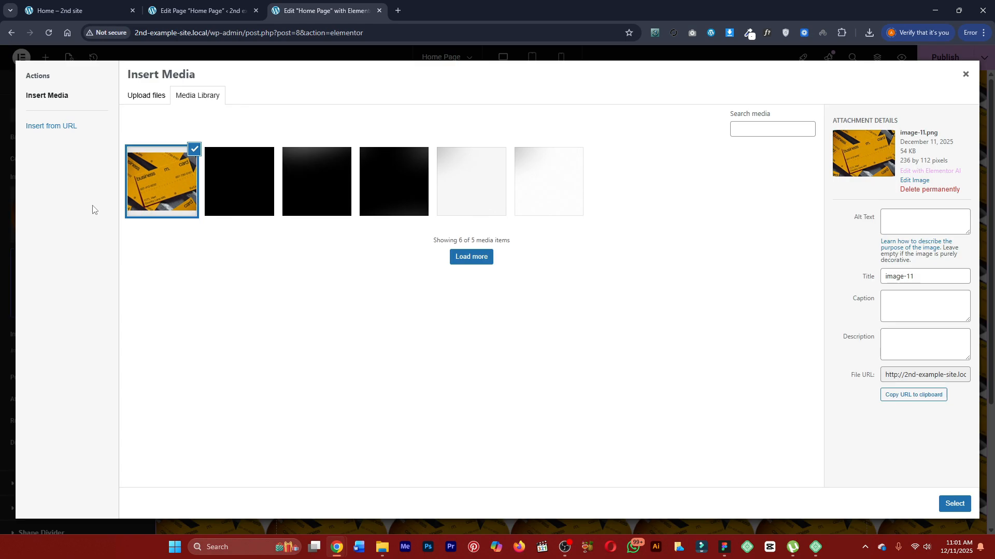
pyautogui.click(310, 199)
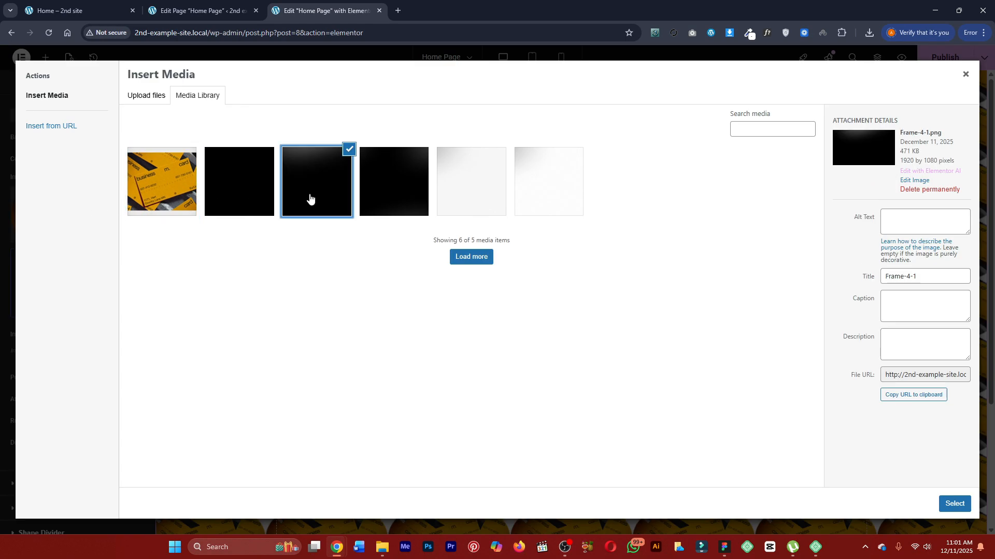
pyautogui.click(955, 504)
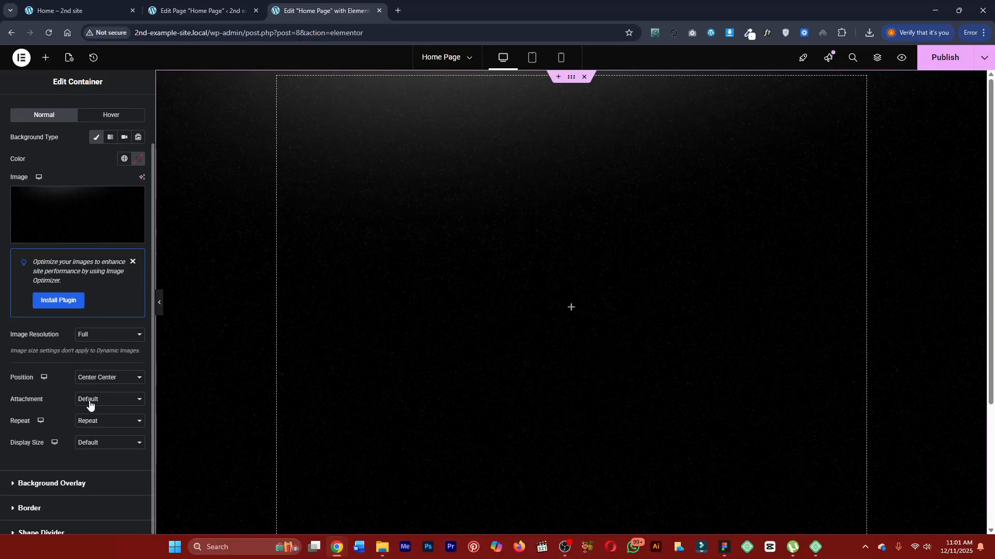
# Set the background image's repeat to No-repeat and its display size to Cover.
pyautogui.click(90, 404)
pyautogui.click(88, 412)
pyautogui.click(89, 420)
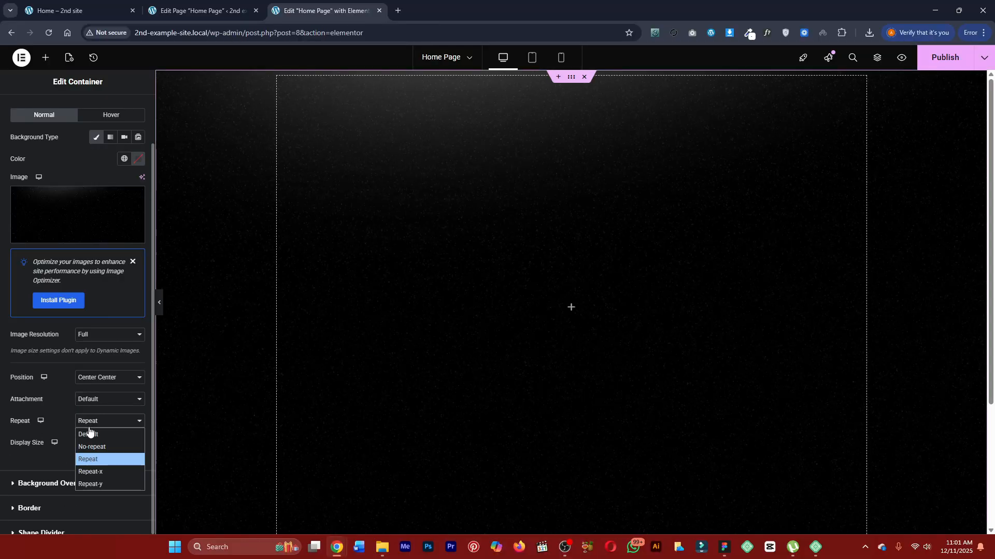
pyautogui.click(90, 447)
pyautogui.click(89, 443)
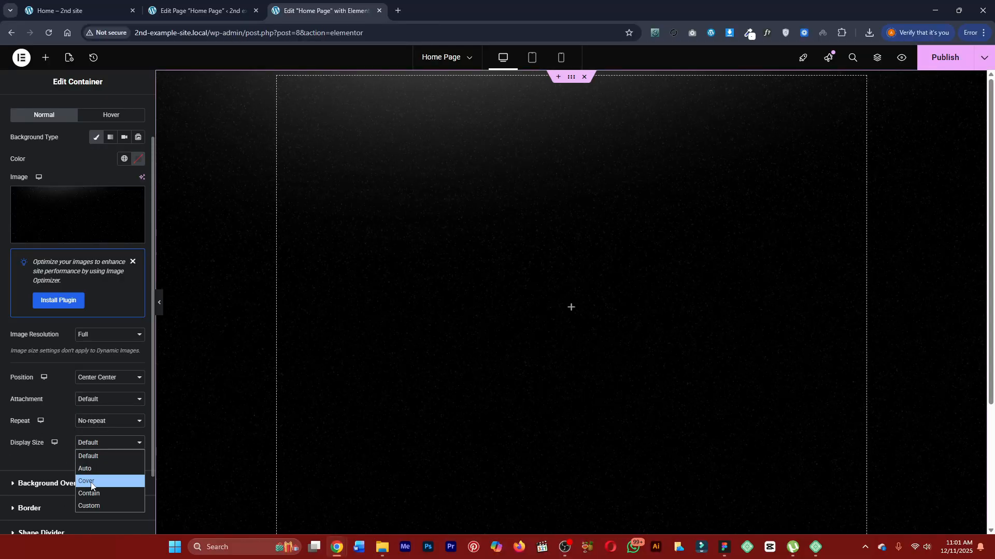
pyautogui.click(91, 480)
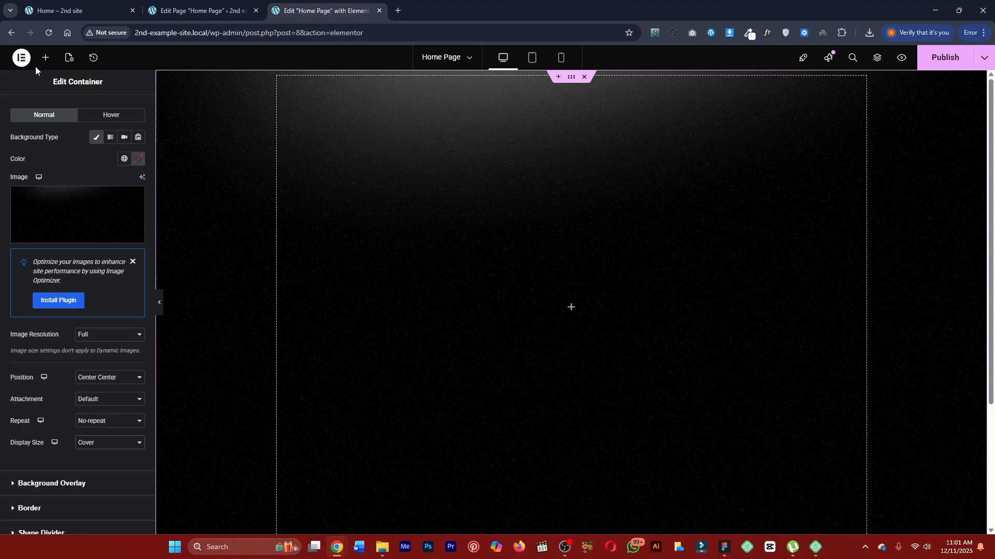
pyautogui.click(45, 57)
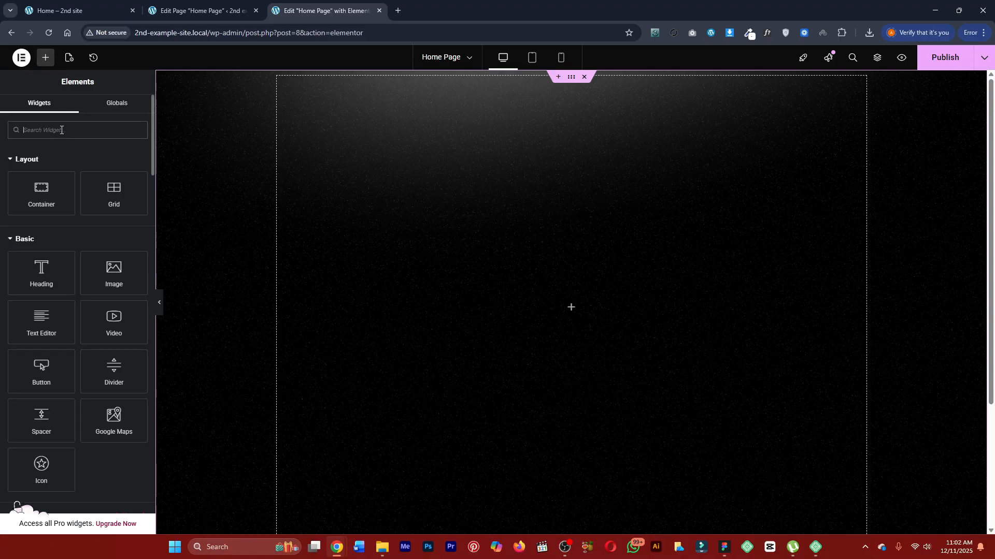
pyautogui.write('head')
pyautogui.moveTo(41, 166); pyautogui.dragTo(551, 308)
pyautogui.tripleClick(87, 181)
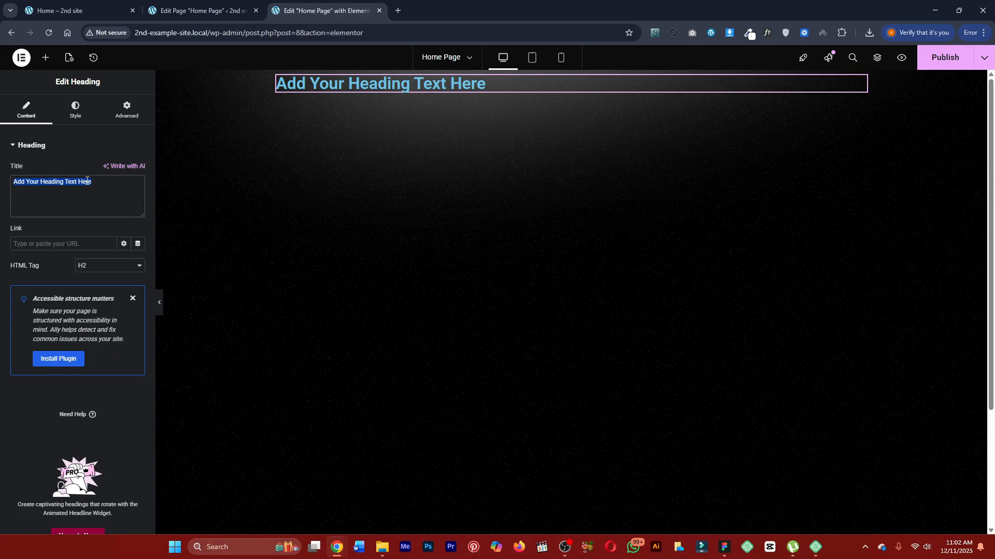
pyautogui.click(83, 112)
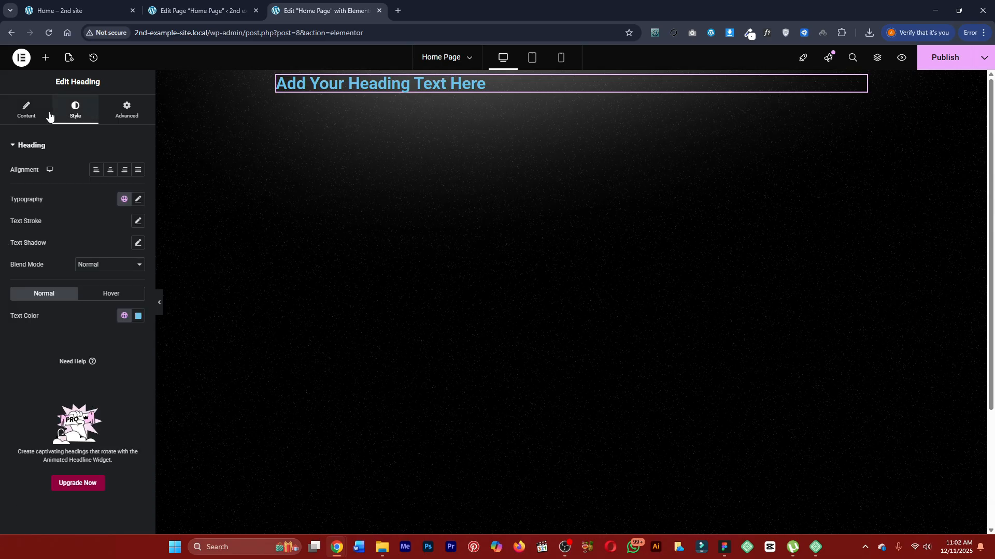
pyautogui.click(124, 321)
pyautogui.press('Delete')
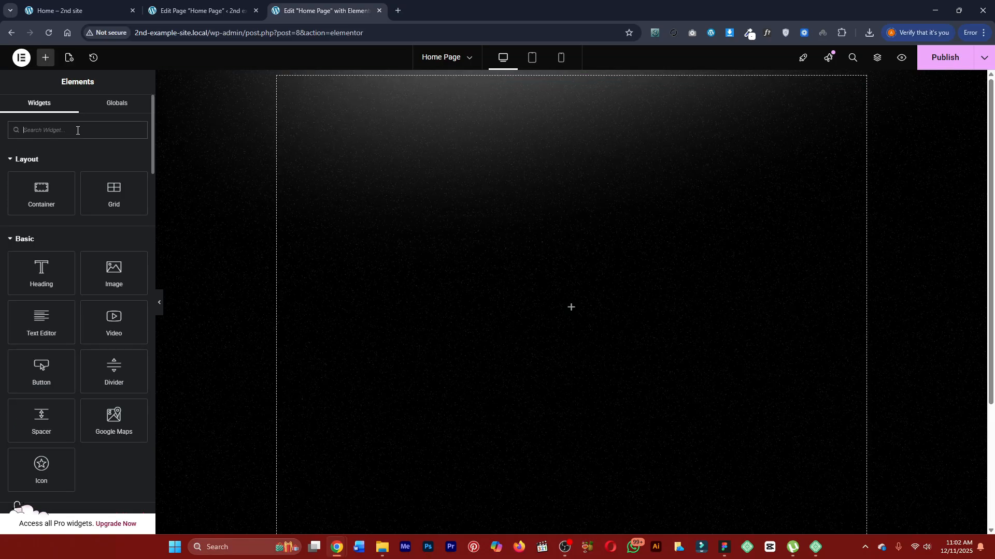
# Add a Heading widget to the hero container and show its style settings.
pyautogui.write('head')
pyautogui.moveTo(47, 184); pyautogui.dragTo(518, 297)
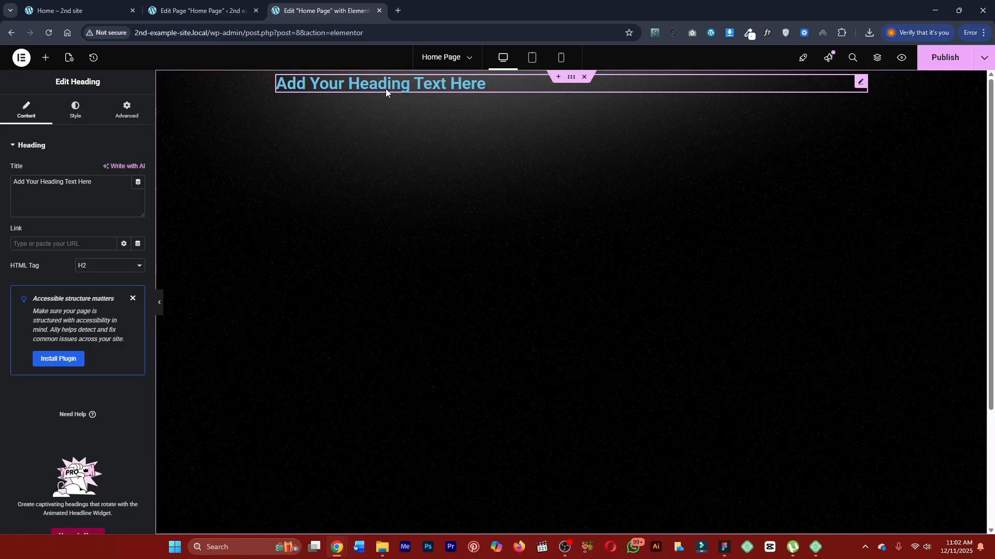
pyautogui.click(77, 120)
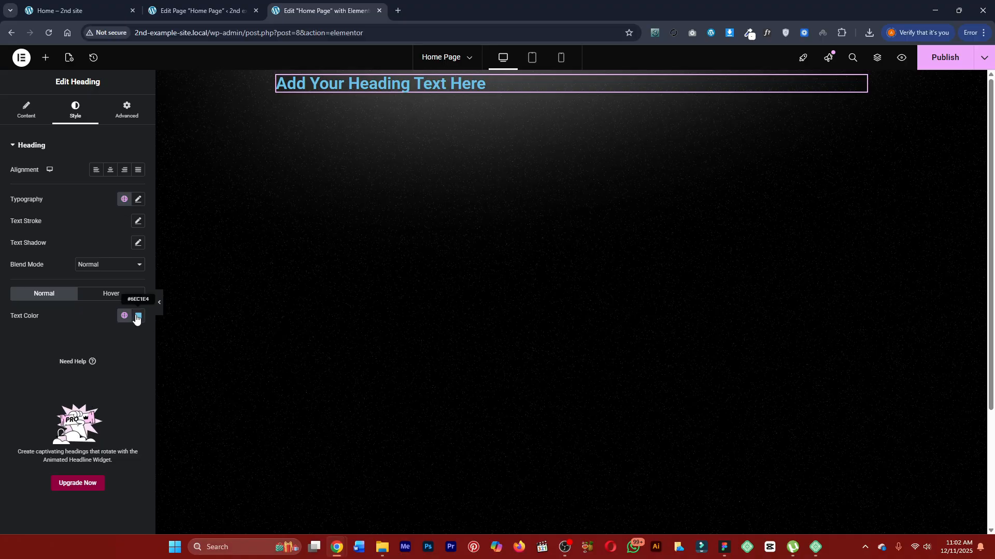
# Open the site's Global Colors settings and check the colors used on the finished Marketly preview.
pyautogui.click(26, 59)
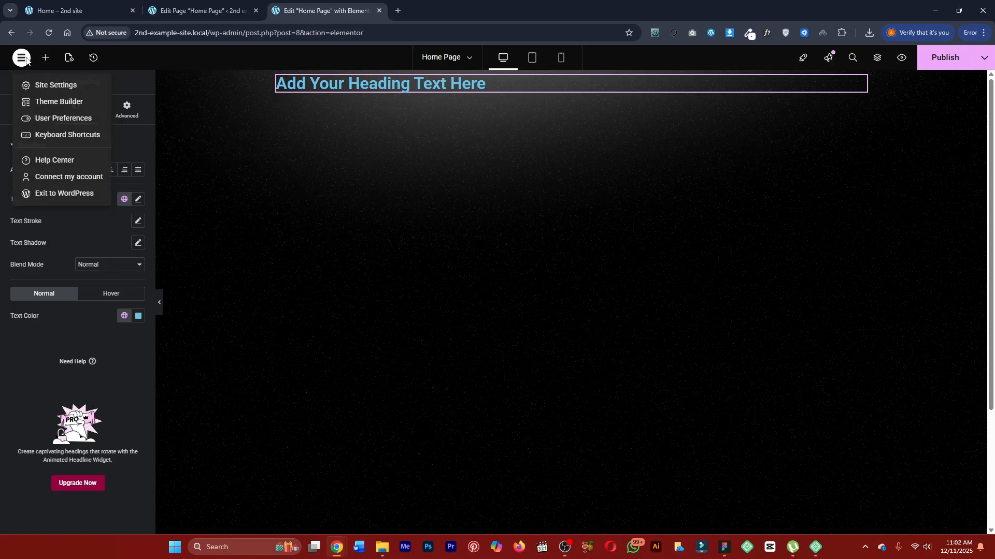
pyautogui.click(53, 84)
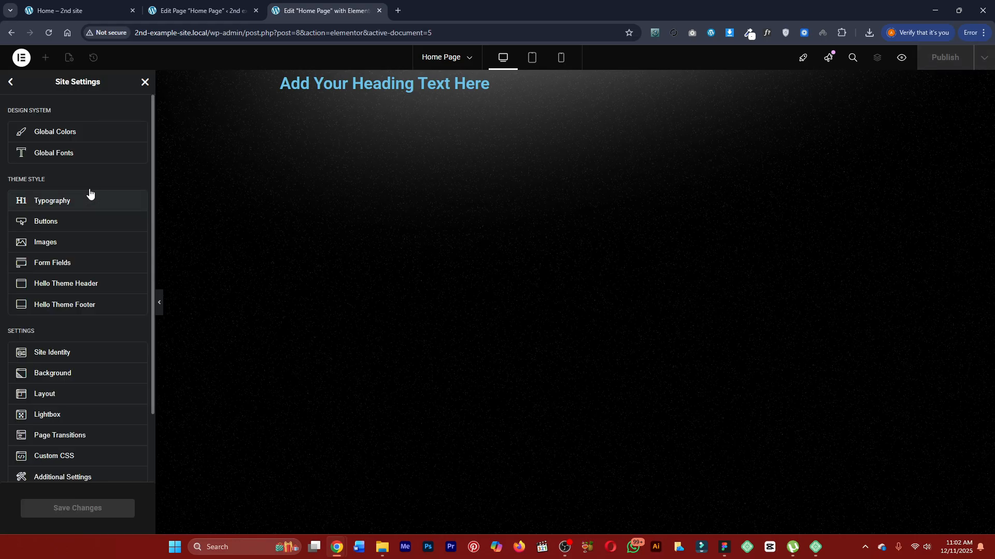
pyautogui.click(67, 133)
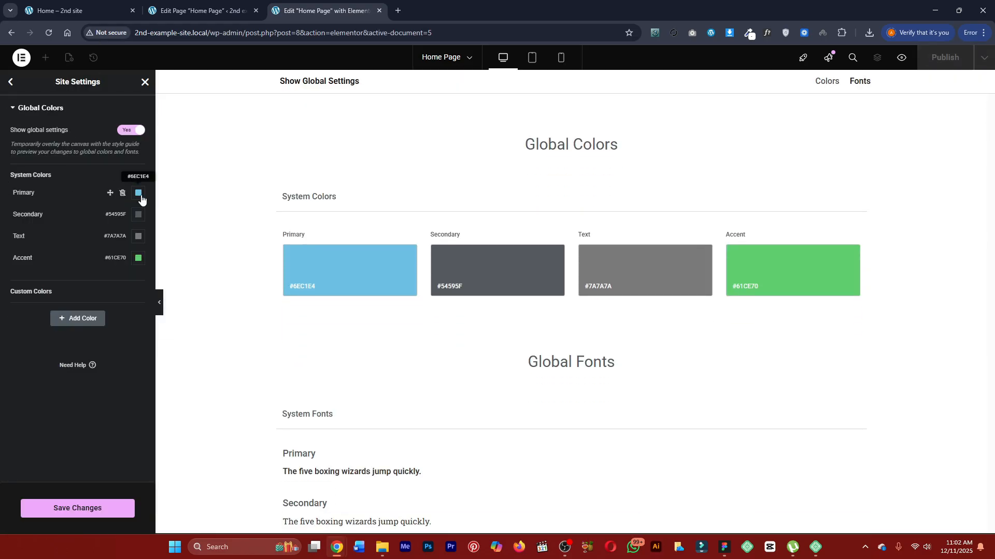
pyautogui.click(54, 6)
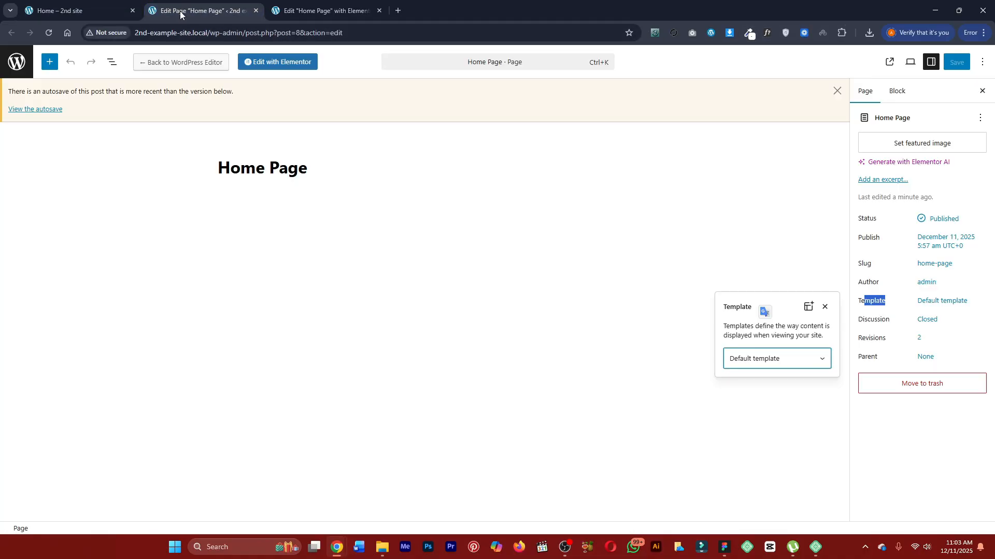
pyautogui.click(179, 10)
pyautogui.click(270, 3)
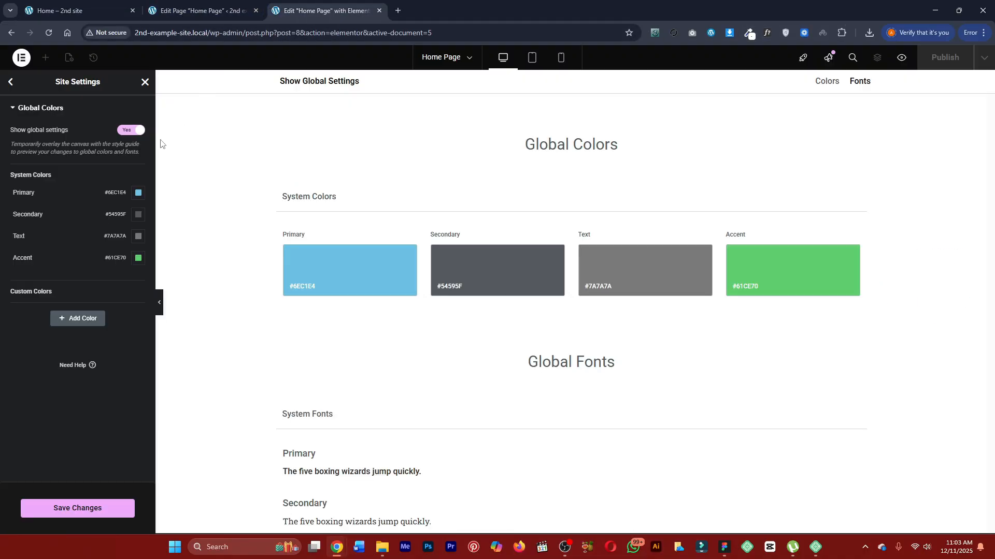
# Set the Primary global color to #FFFFFF and save the site settings.
pyautogui.click(138, 193)
pyautogui.moveTo(107, 247); pyautogui.dragTo(73, 235)
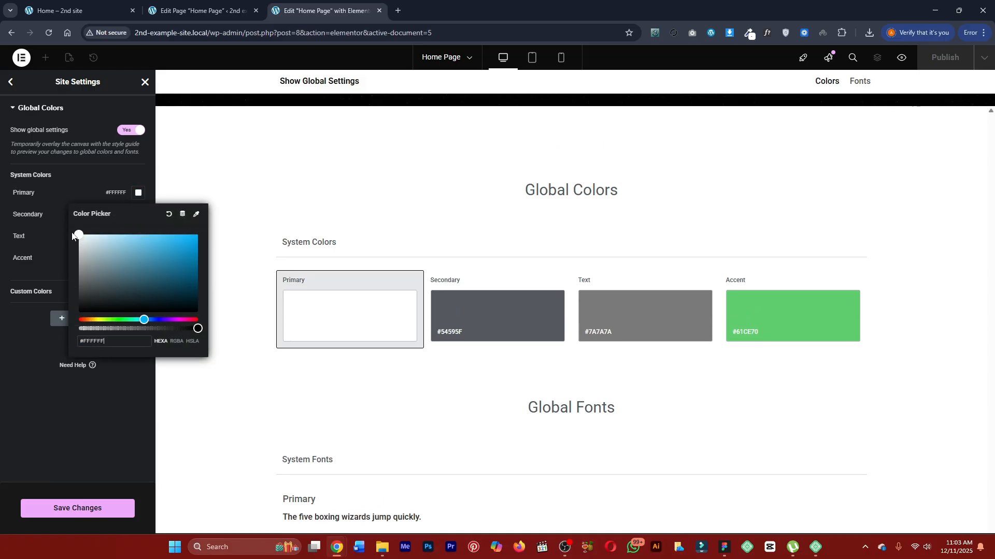
pyautogui.click(88, 182)
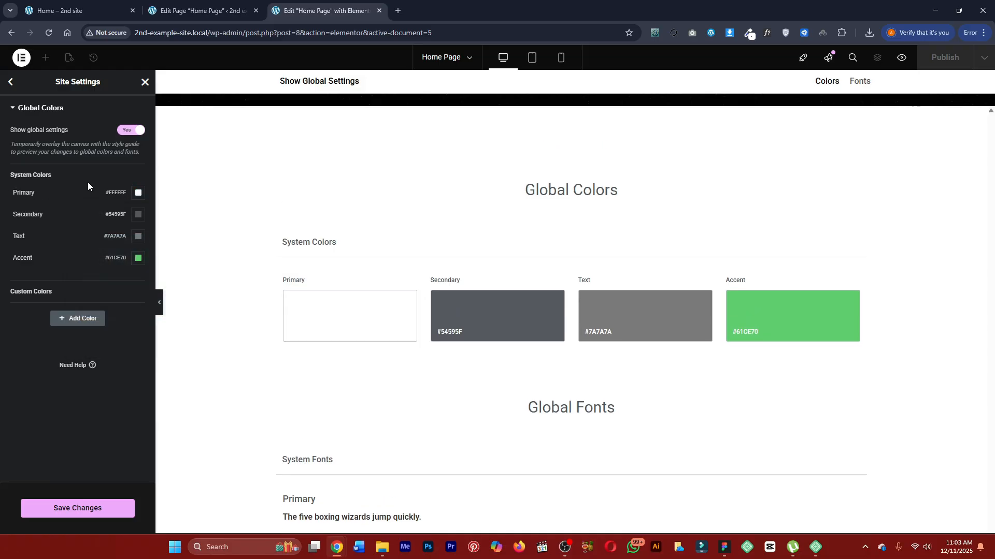
pyautogui.doubleClick(17, 219)
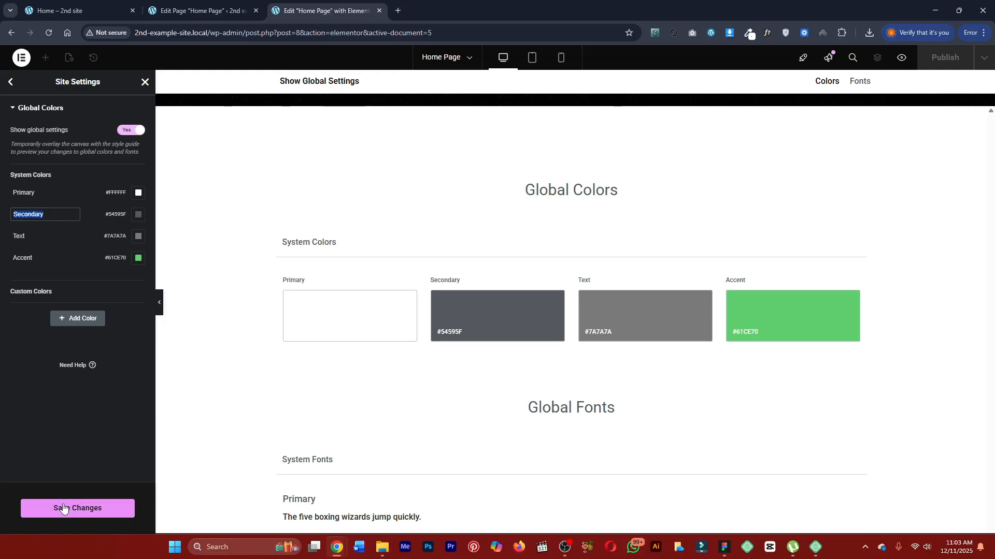
pyautogui.click(12, 84)
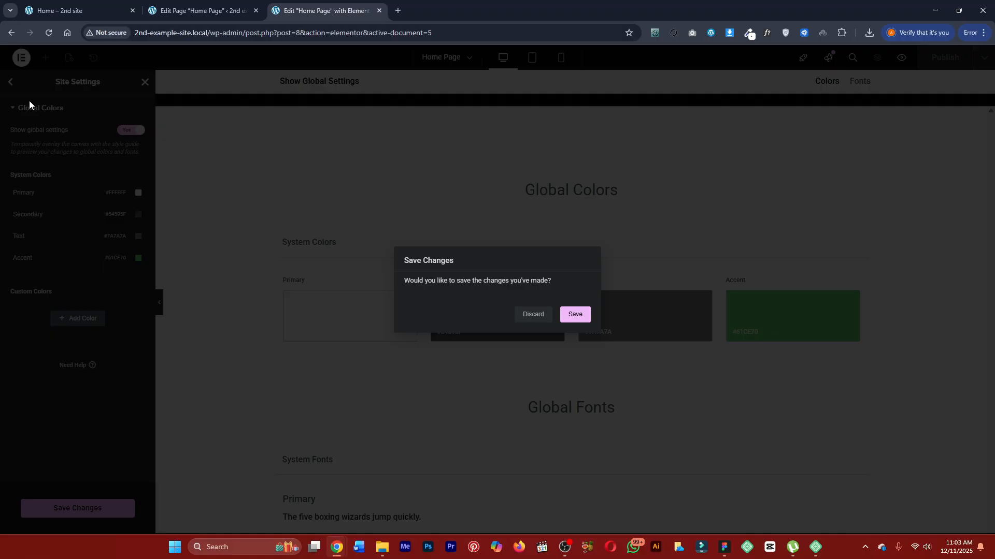
pyautogui.click(586, 319)
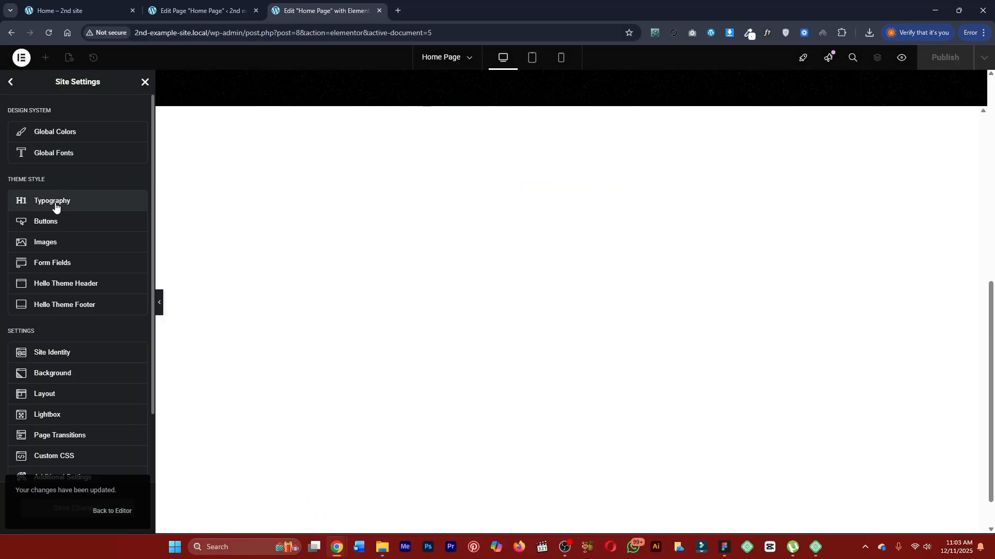
# Set the H1 color to white #FFFFFF in the theme style typography of the site settings.
pyautogui.click(57, 204)
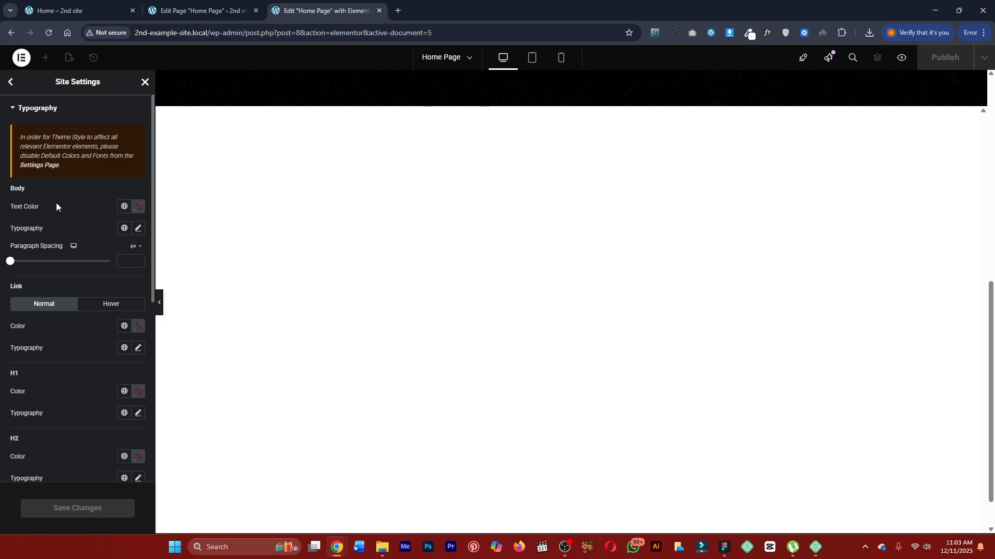
pyautogui.scroll(-1, 18, 337)
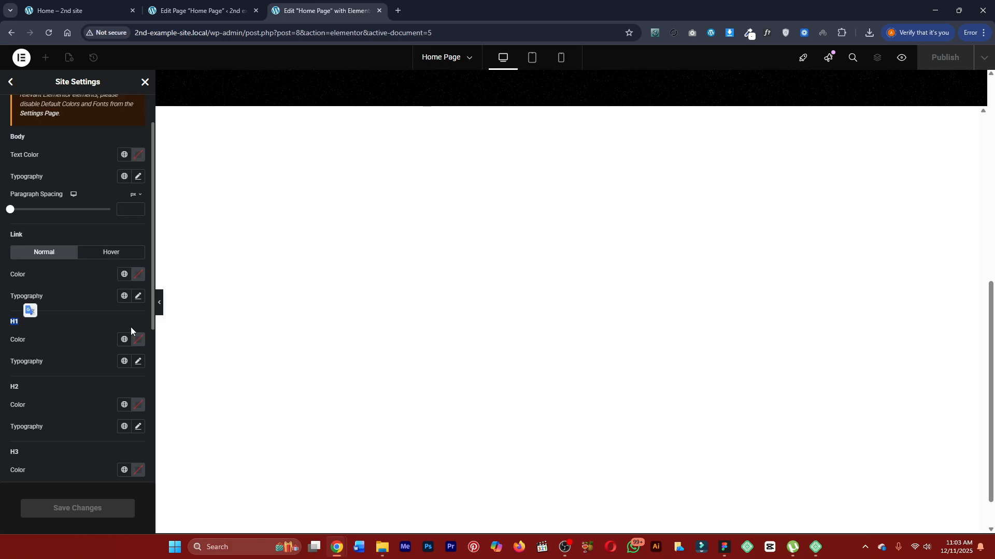
pyautogui.click(139, 343)
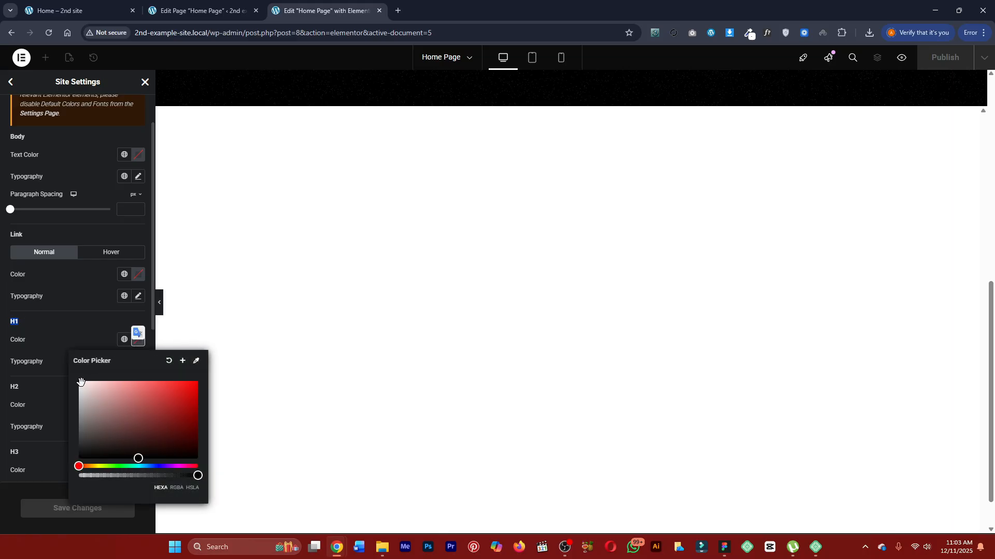
pyautogui.moveTo(90, 391); pyautogui.dragTo(68, 368)
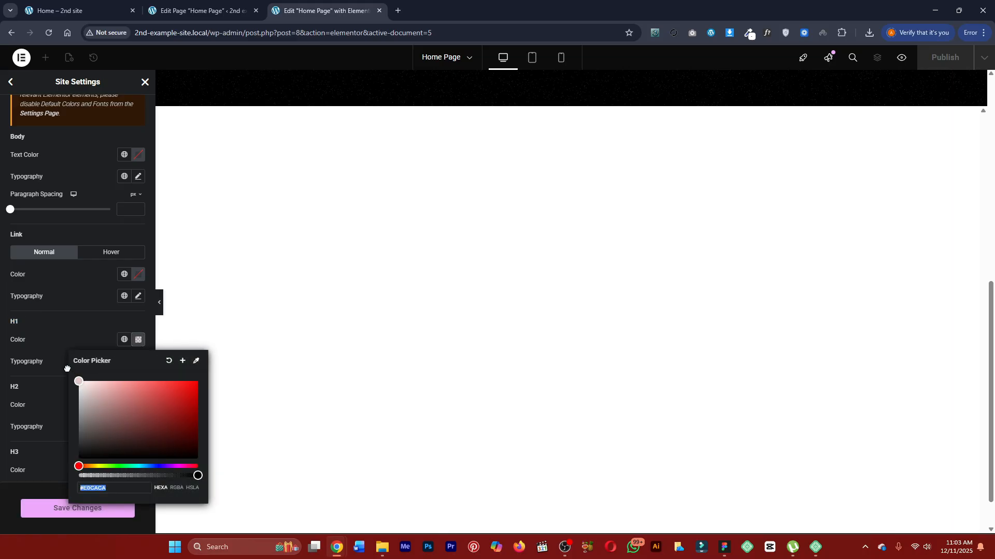
pyautogui.click(68, 330)
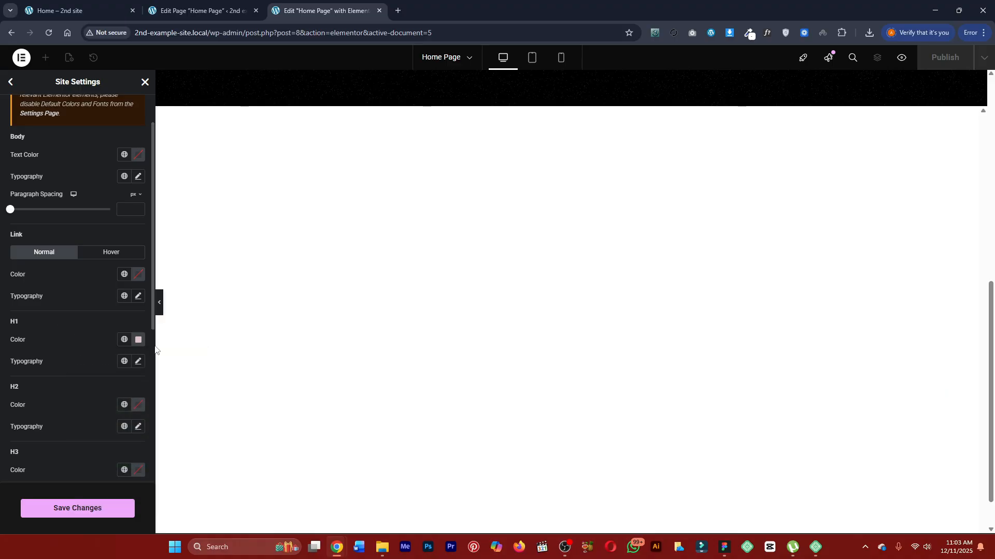
pyautogui.click(138, 340)
pyautogui.moveTo(104, 391); pyautogui.dragTo(54, 362)
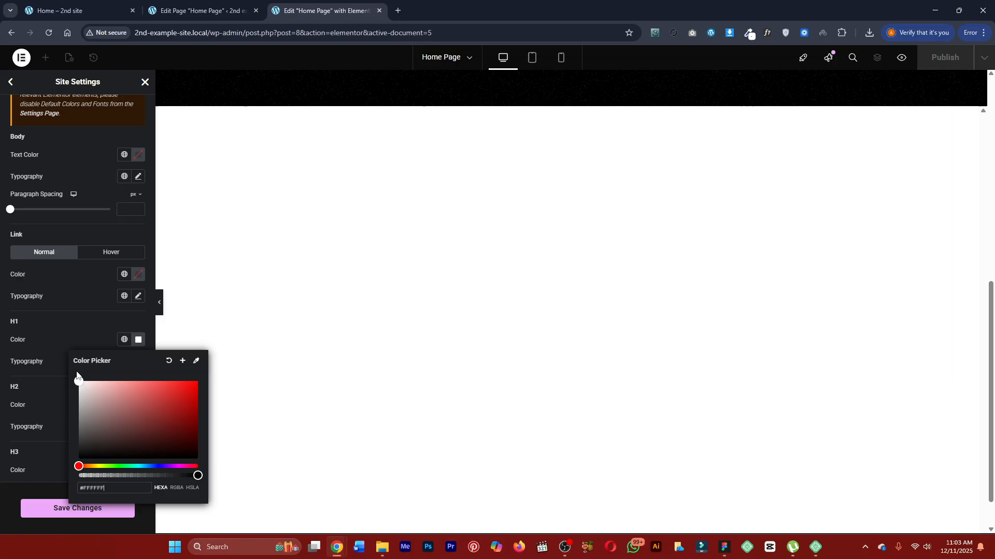
pyautogui.click(76, 331)
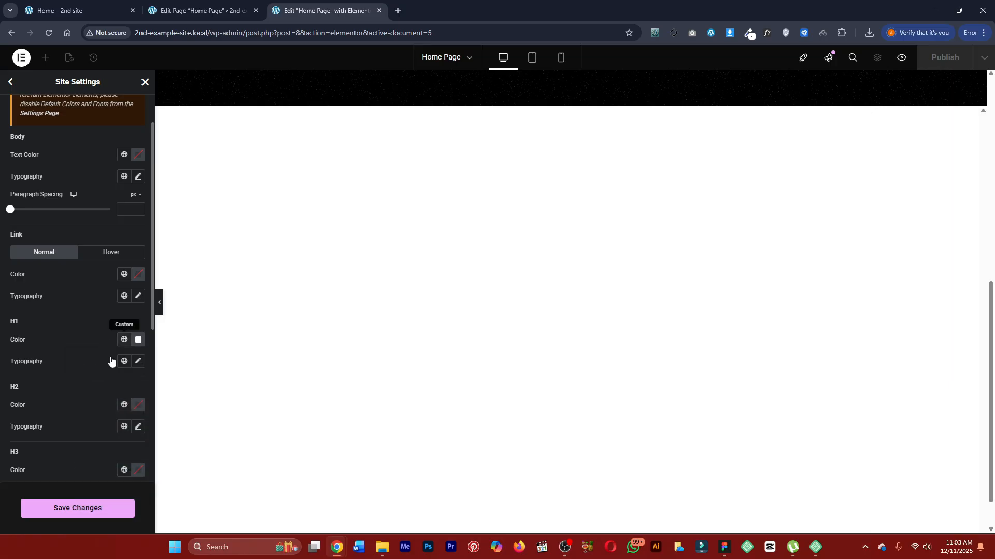
# Set the H1 typography's font family to Bebas Neue.
pyautogui.click(138, 363)
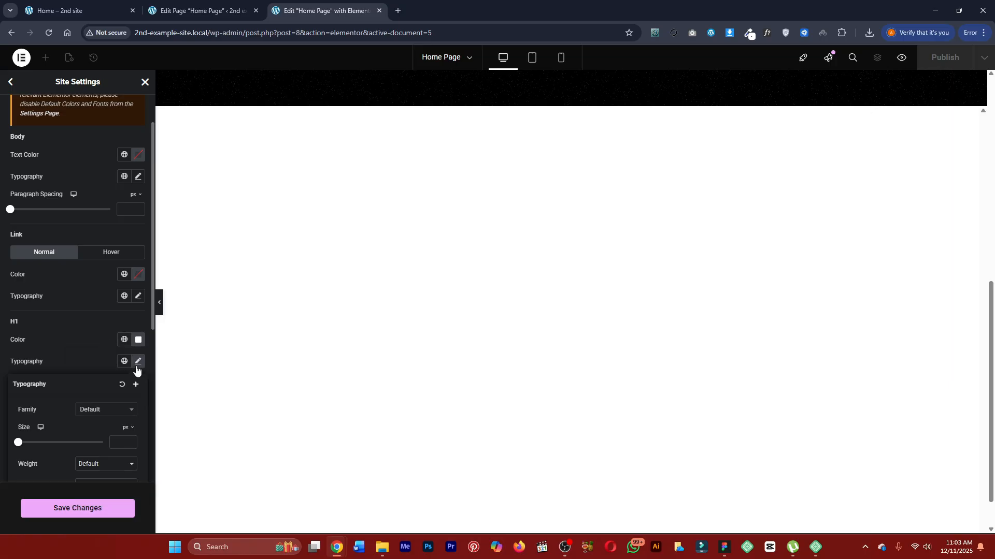
pyautogui.click(104, 409)
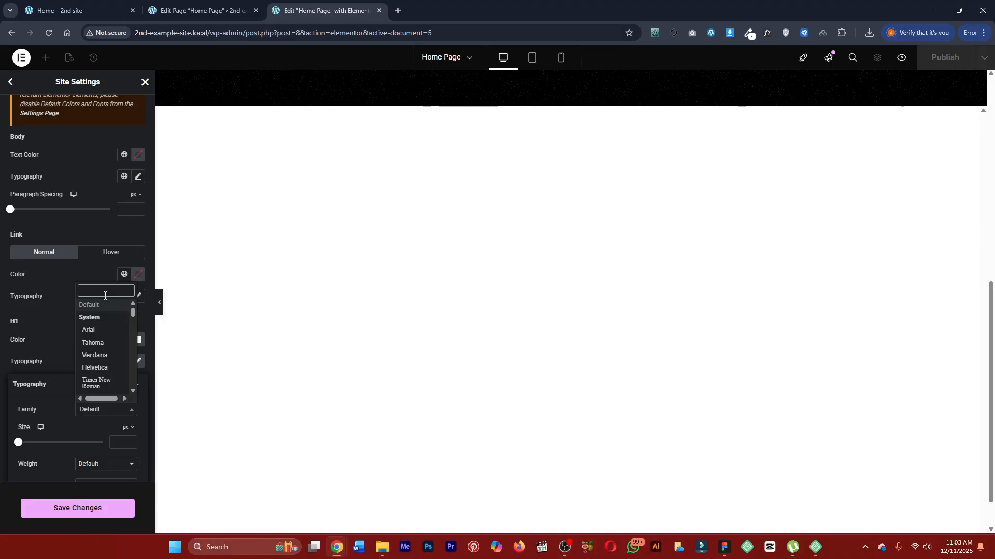
pyautogui.write('beba')
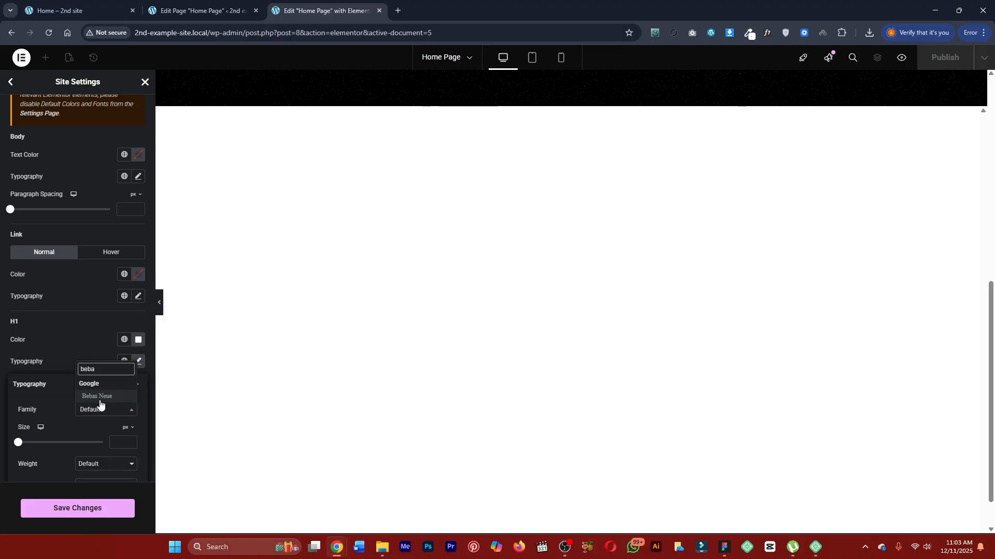
pyautogui.click(97, 397)
pyautogui.scroll(-1, 89, 399)
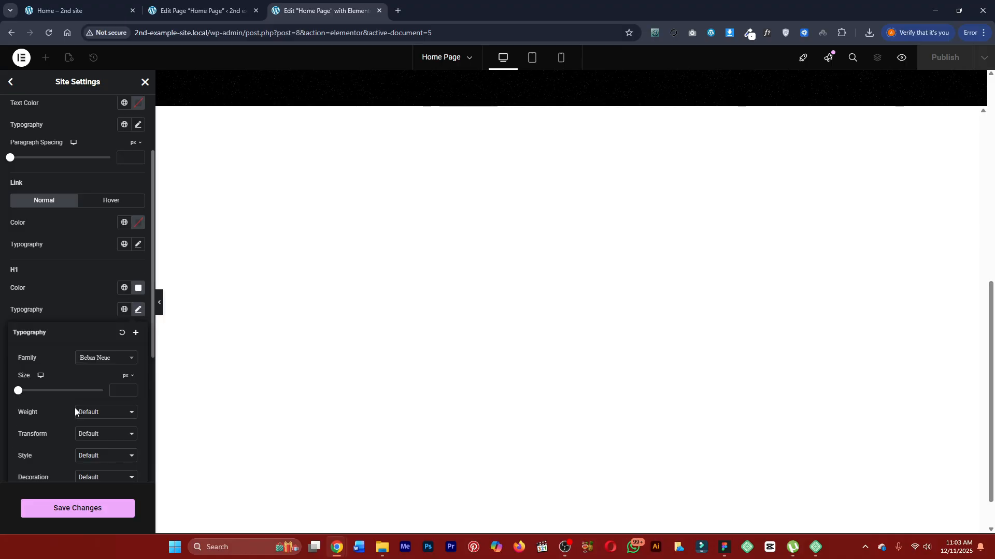
# Set the H1 typography's font size to 75 px, checking the finished Marketly preview, and save and close the site settings.
pyautogui.click(121, 392)
pyautogui.click(78, 10)
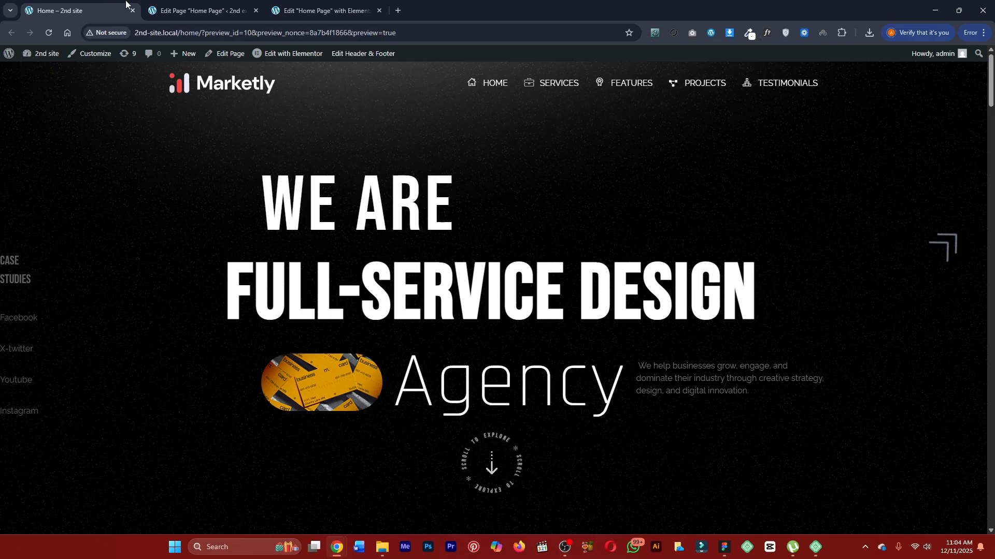
pyautogui.click(232, 4)
pyautogui.click(274, 11)
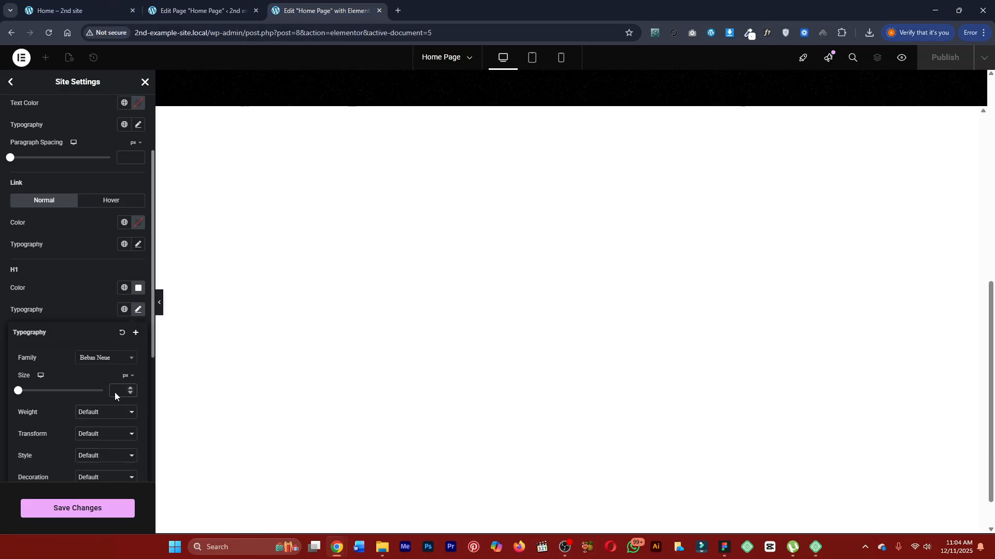
pyautogui.write('75')
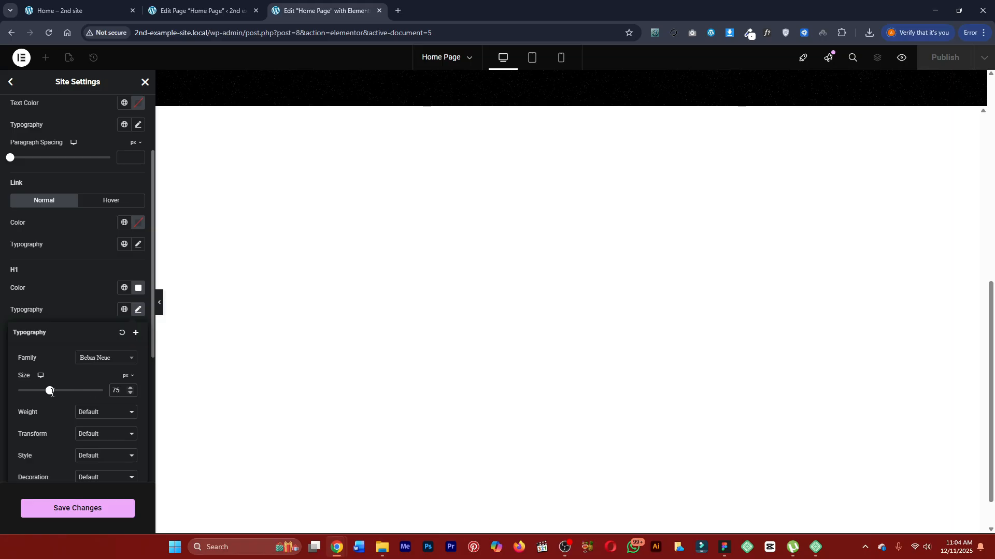
pyautogui.click(83, 509)
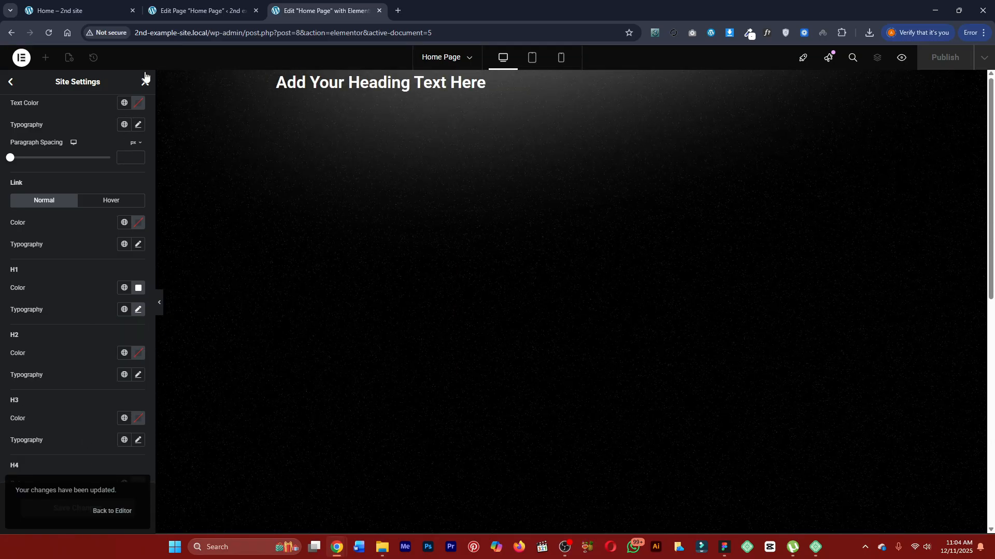
pyautogui.click(146, 83)
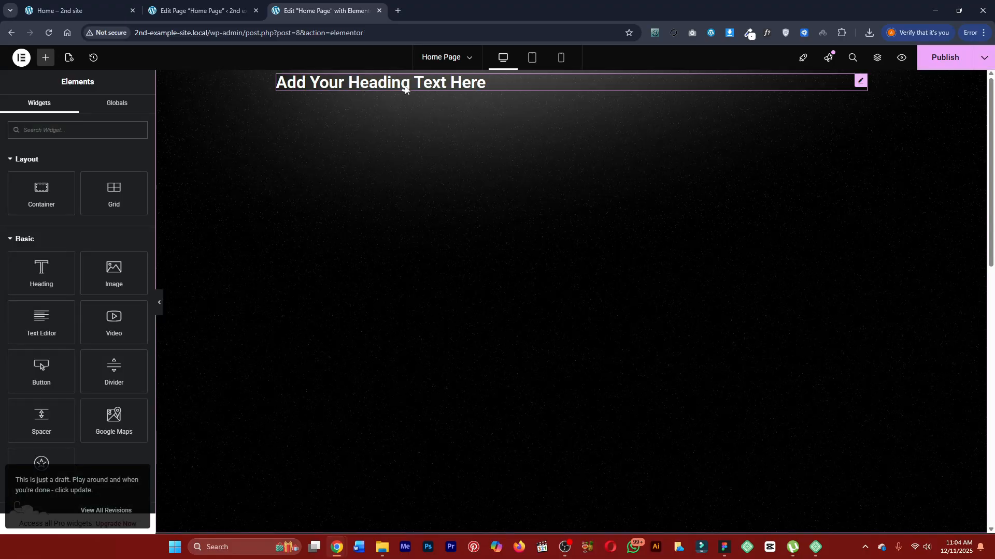
# Delete the existing heading from the hero container and add a new Heading widget in its place.
pyautogui.click(405, 86)
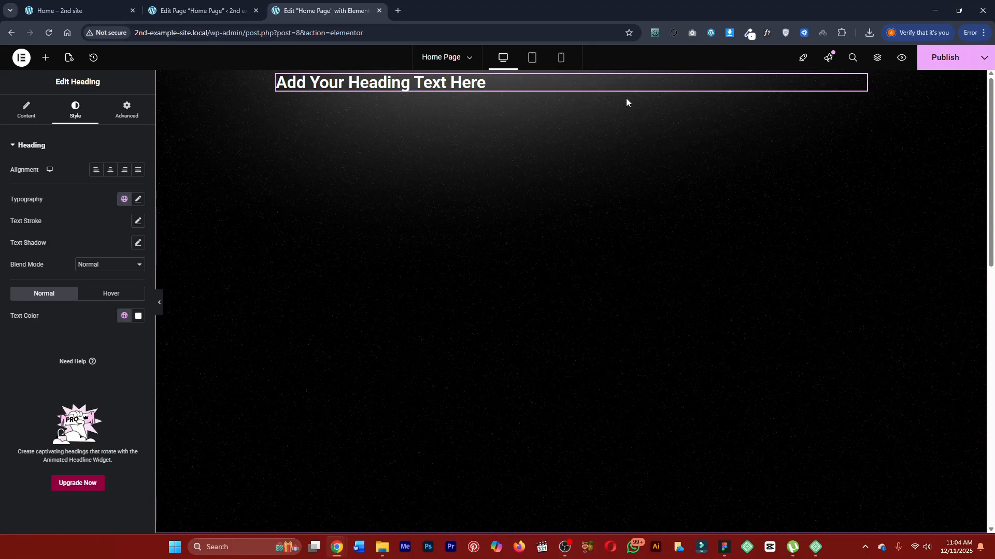
pyautogui.press('Delete')
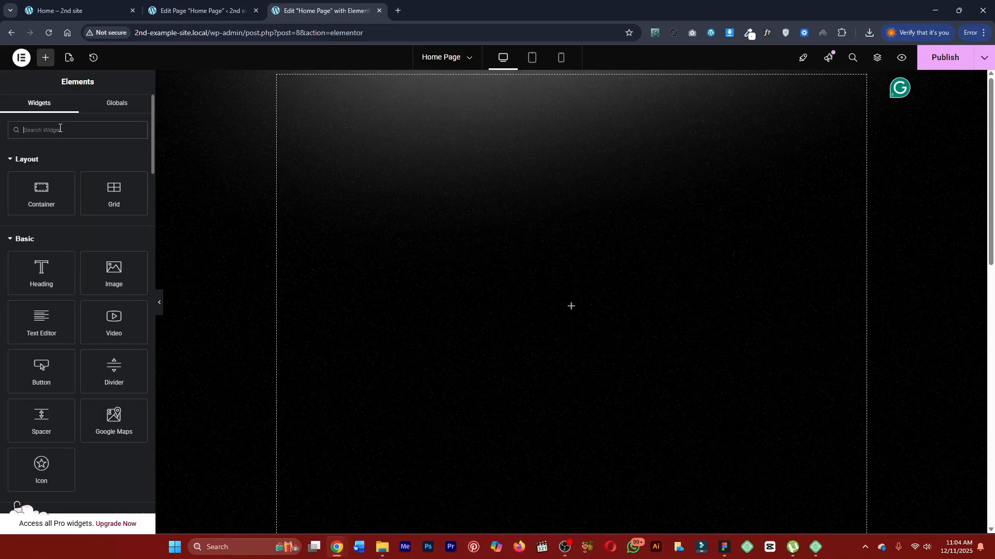
pyautogui.write('head')
pyautogui.moveTo(41, 169); pyautogui.dragTo(449, 210)
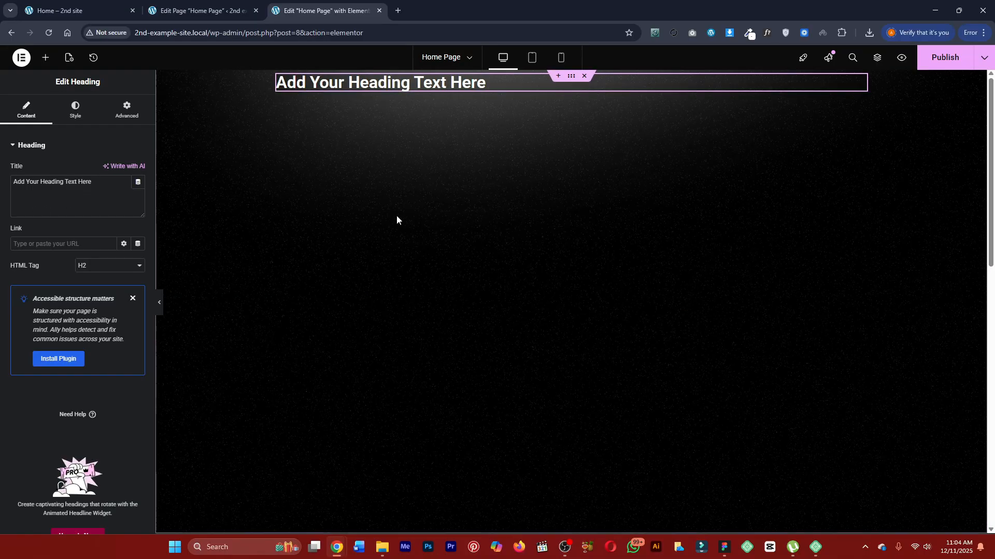
# Set the new heading's HTML tag to H1.
pyautogui.click(92, 266)
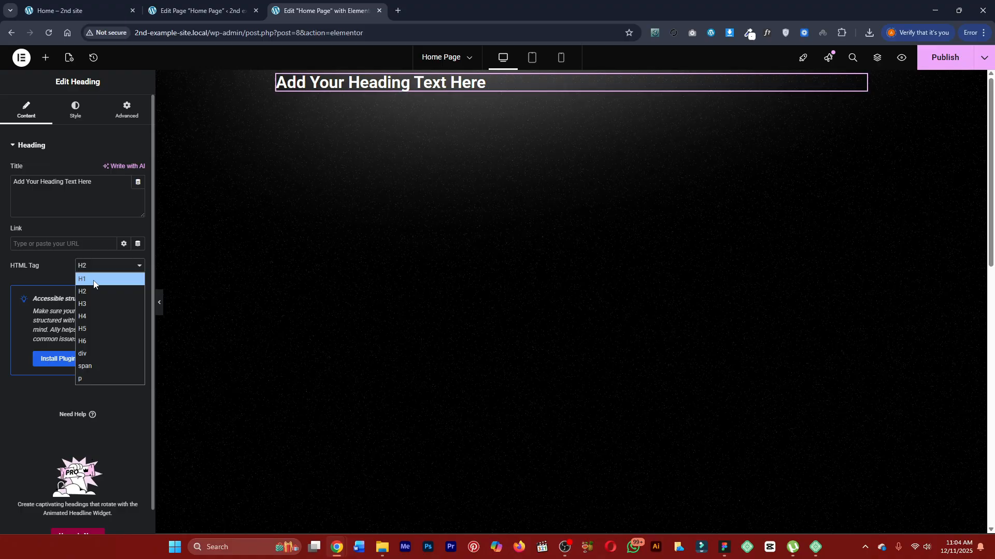
pyautogui.click(94, 280)
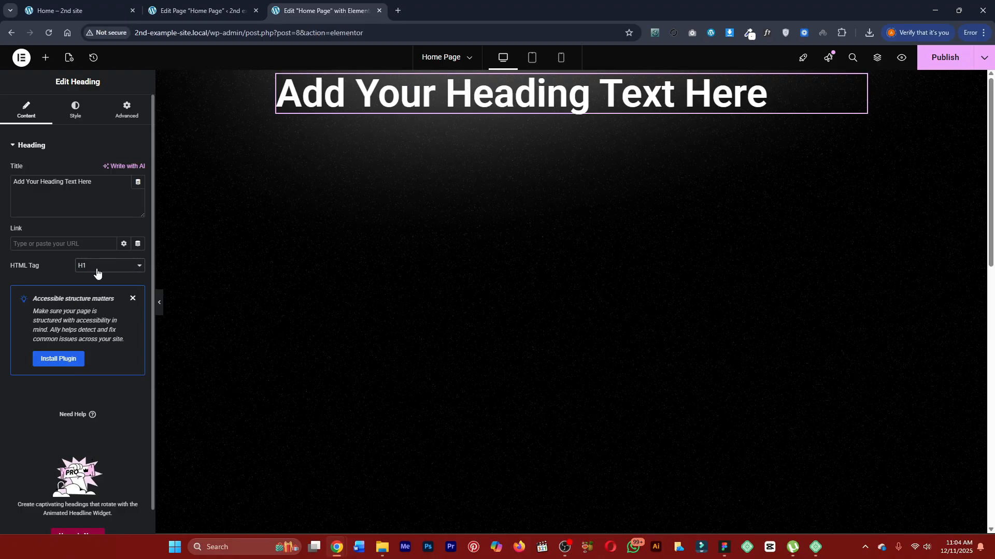
pyautogui.click(94, 266)
pyautogui.click(95, 284)
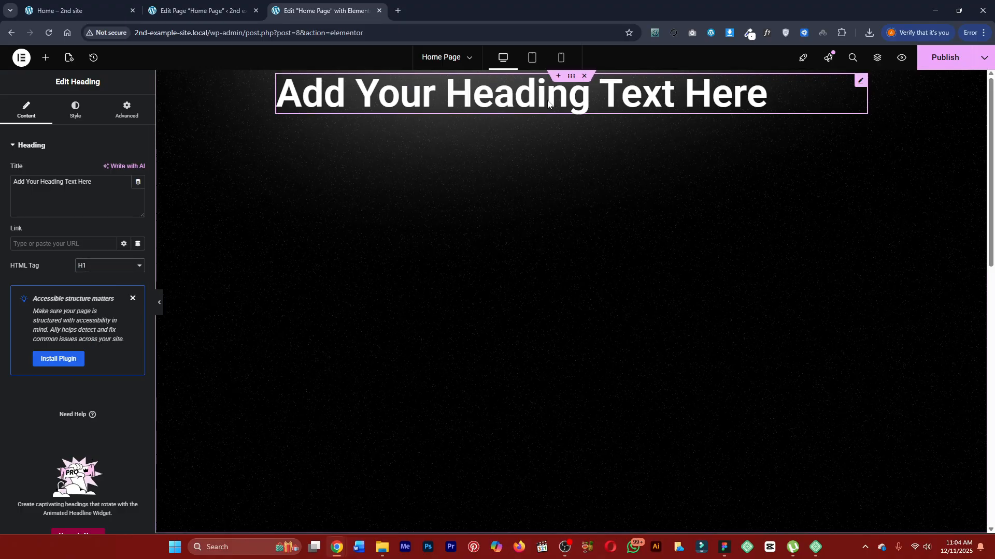
# Set the heading's own typography font family to Bebas Neue and publish the page.
pyautogui.click(75, 111)
pyautogui.click(138, 199)
pyautogui.click(126, 243)
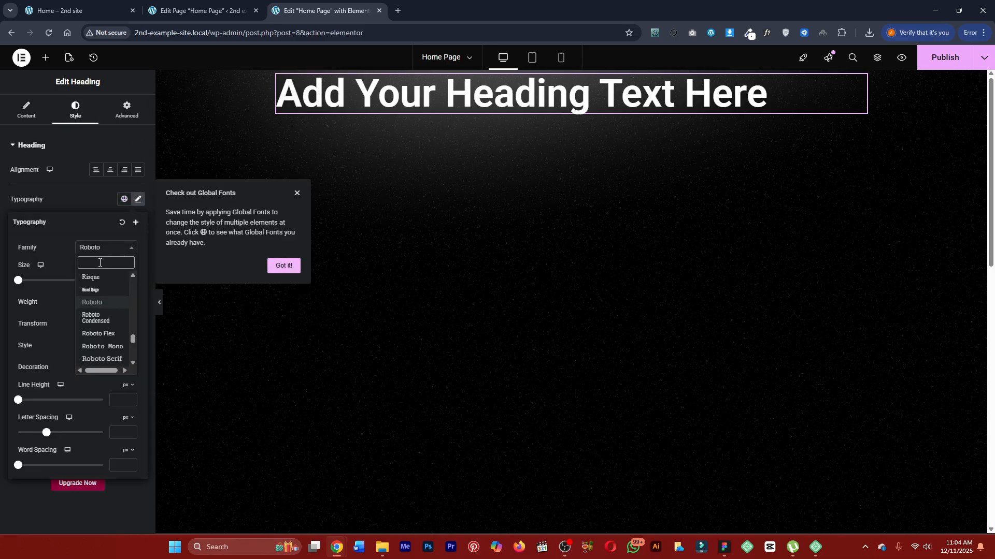
pyautogui.write('be')
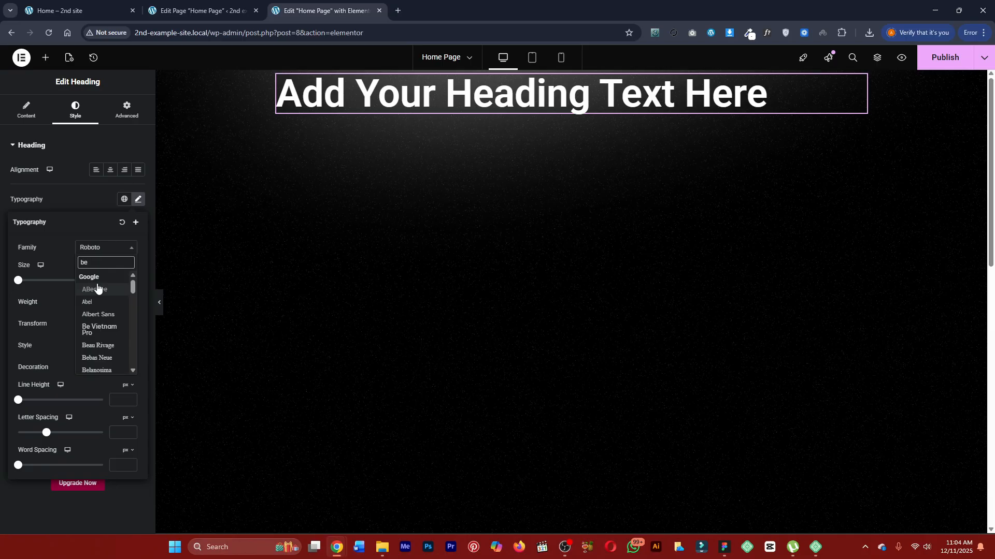
pyautogui.write('ba')
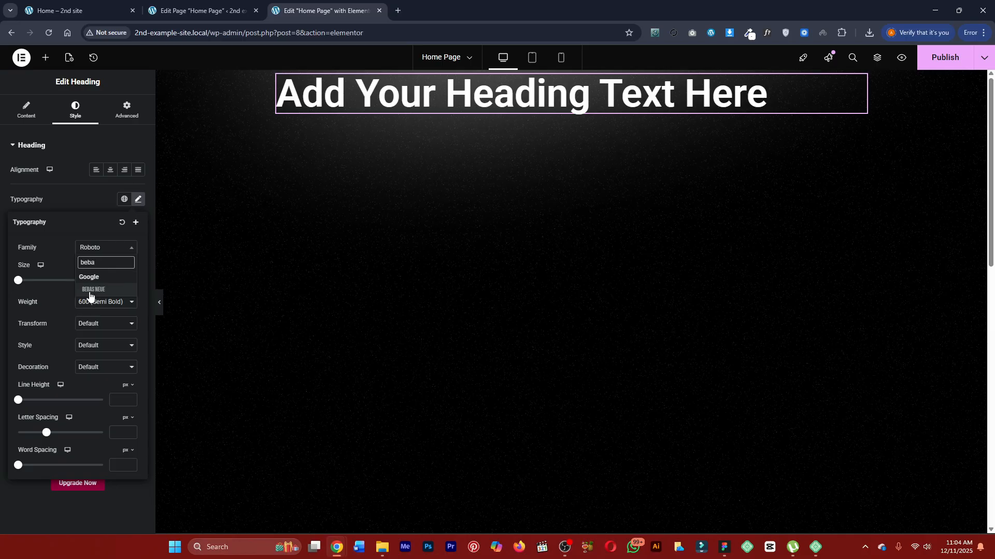
pyautogui.click(90, 290)
pyautogui.click(96, 196)
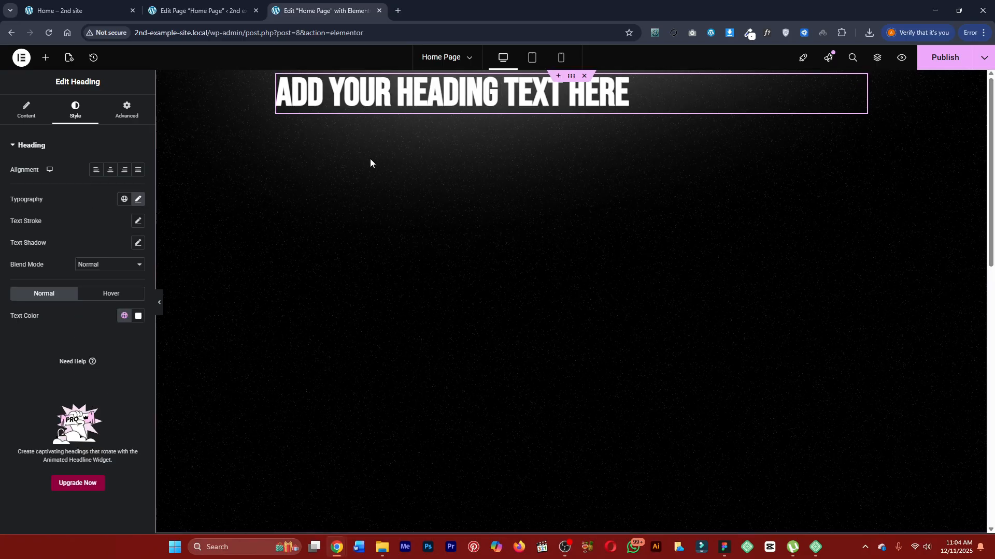
pyautogui.click(934, 60)
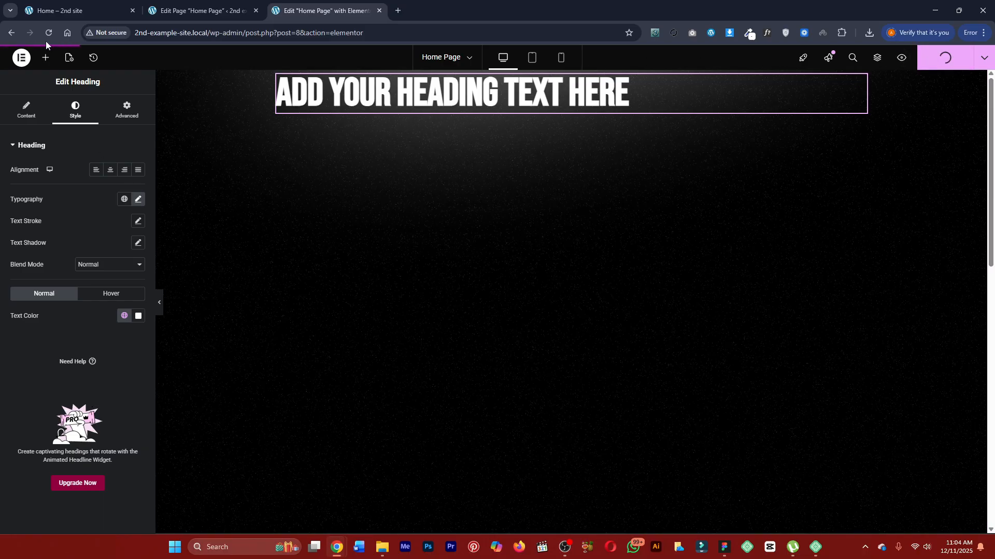
# Go from the site's theme style typography to Elementor's general settings, disable default colors and default fonts, and save.
pyautogui.click(21, 58)
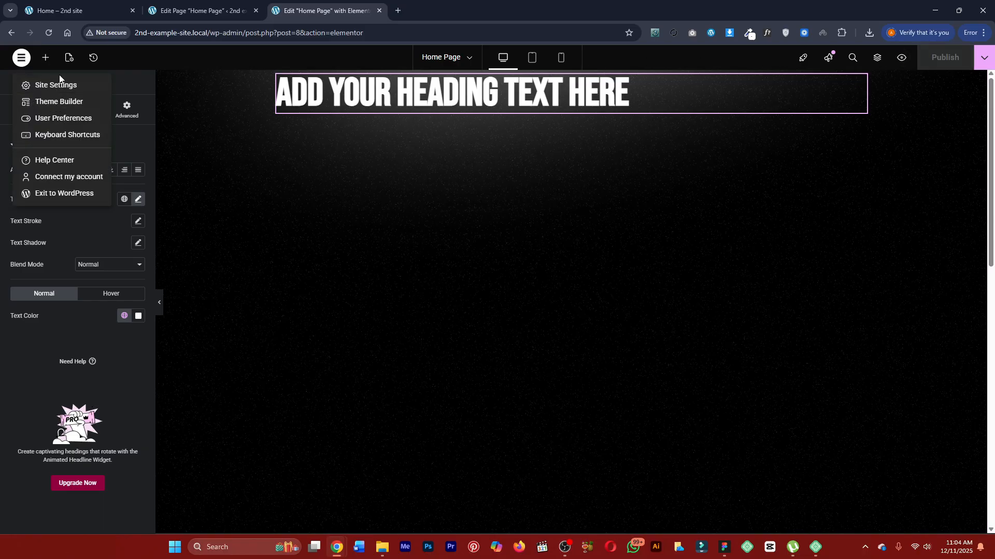
pyautogui.click(60, 91)
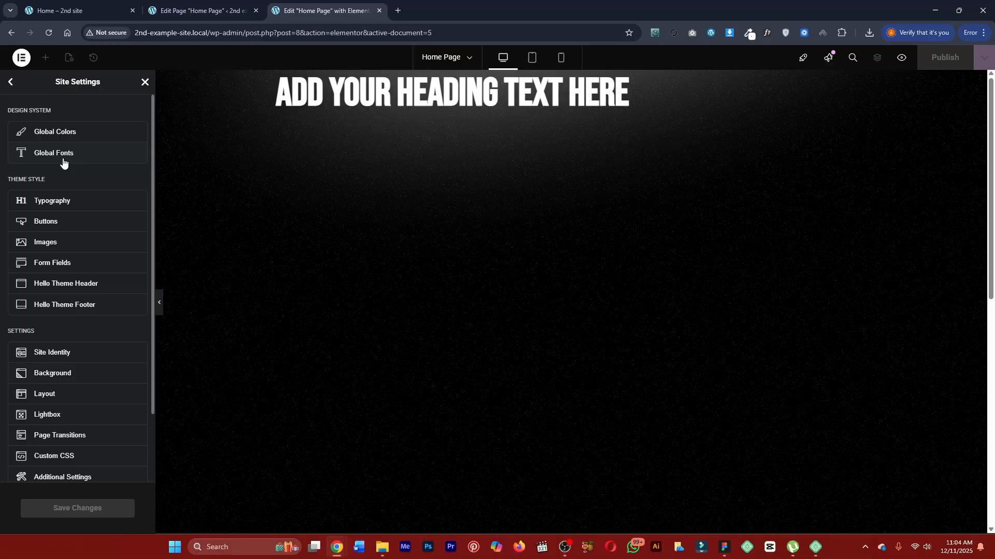
pyautogui.click(69, 200)
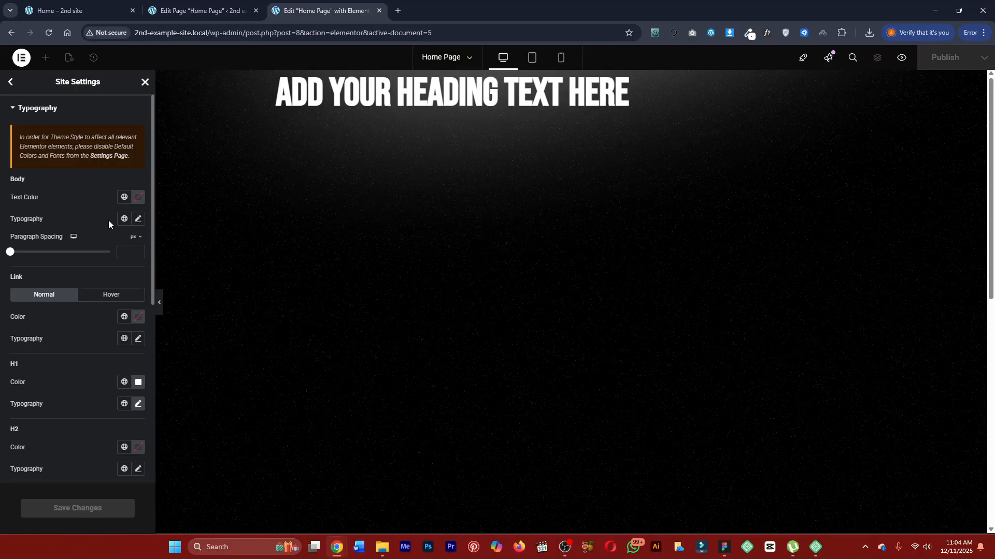
pyautogui.click(108, 156)
pyautogui.click(417, 11)
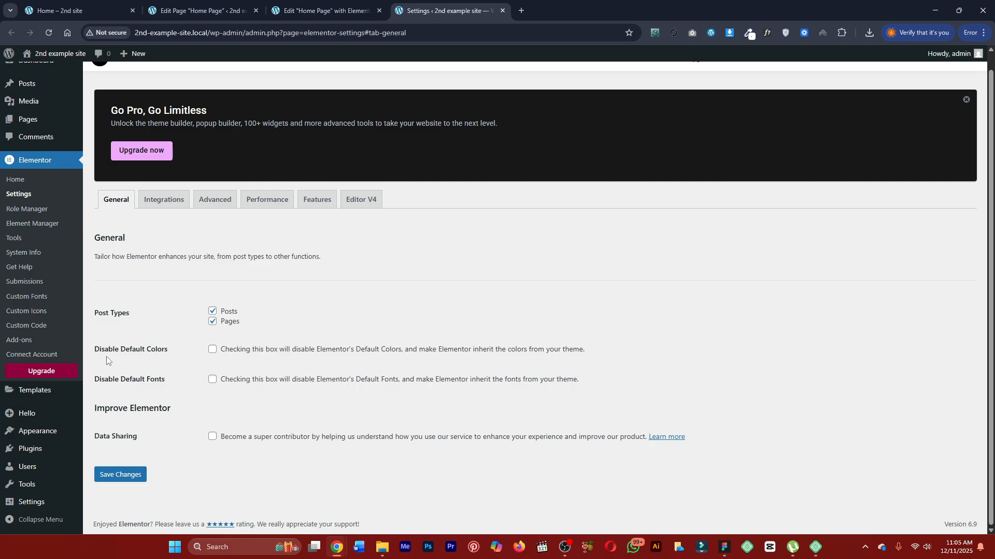
pyautogui.click(212, 349)
pyautogui.click(212, 379)
pyautogui.click(131, 475)
# Return to the page editor and review the H1 color and typography in the theme style settings.
pyautogui.click(312, 3)
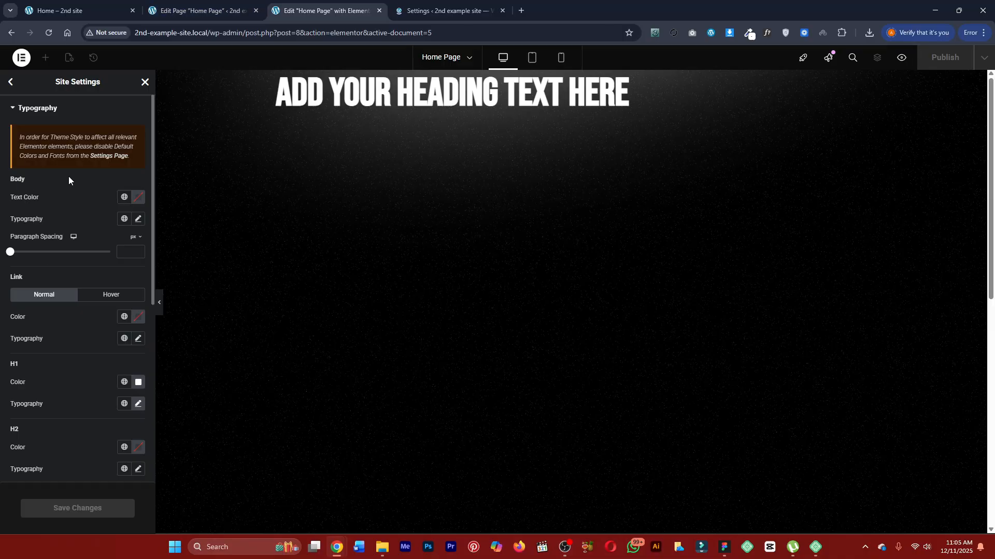
pyautogui.scroll(-2, 76, 284)
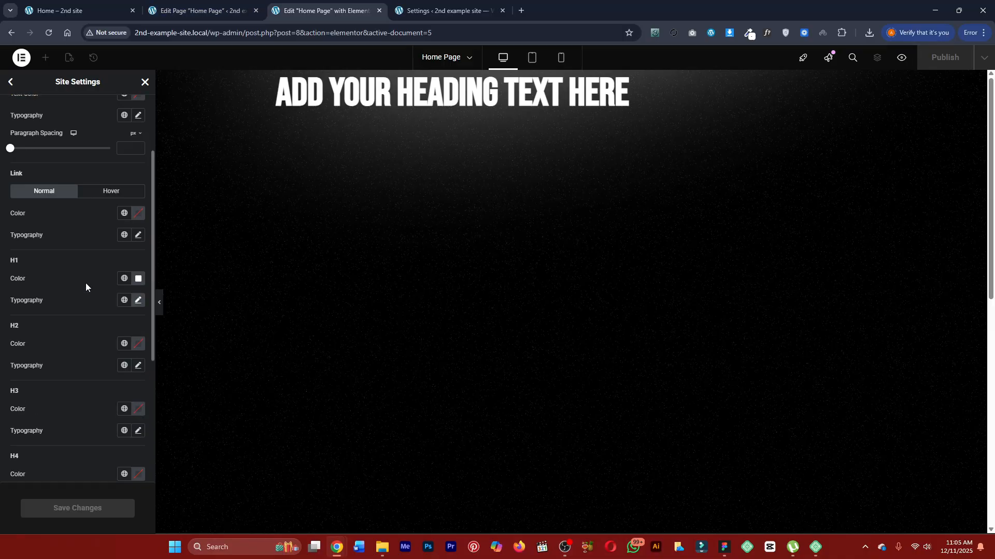
pyautogui.doubleClick(33, 263)
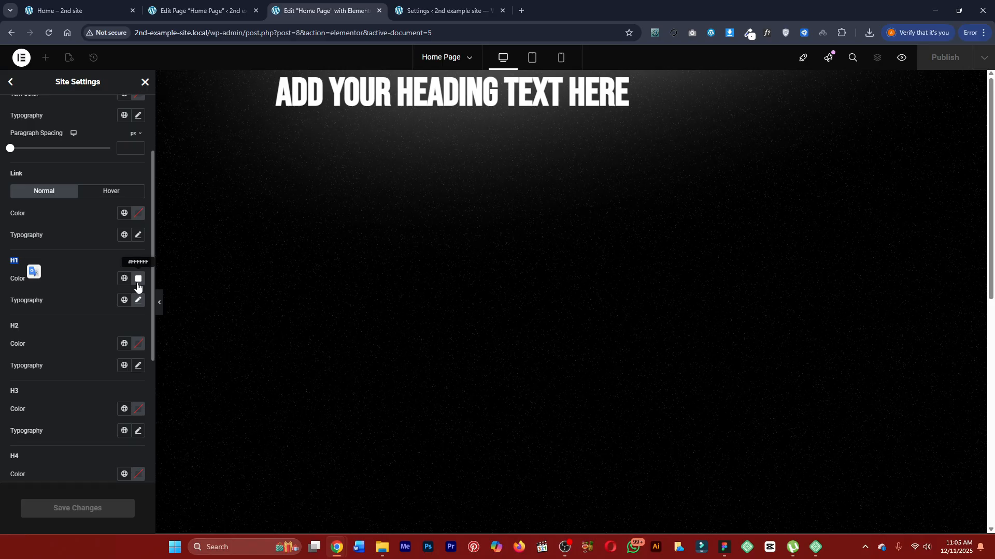
pyautogui.click(138, 300)
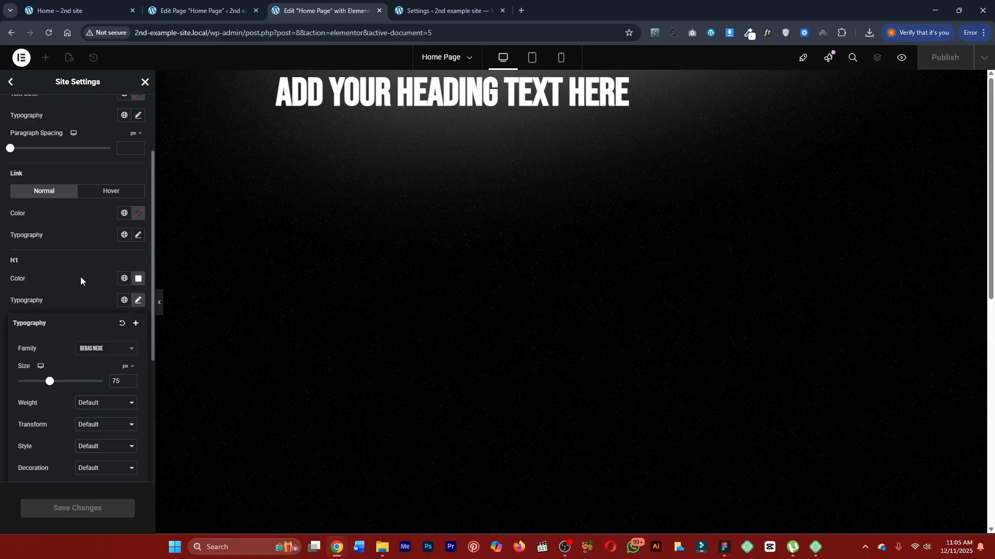
pyautogui.click(90, 291)
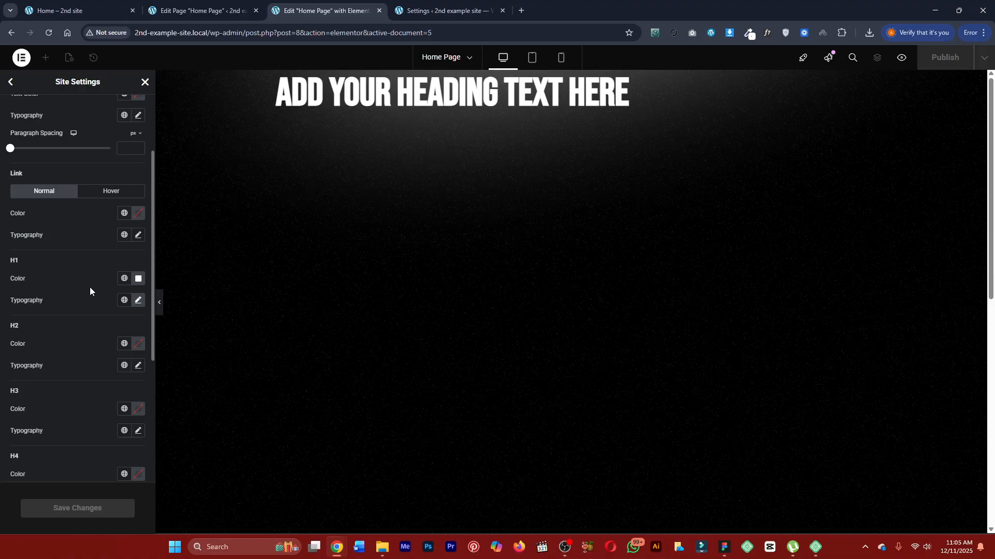
pyautogui.moveTo(7, 266); pyautogui.dragTo(79, 300)
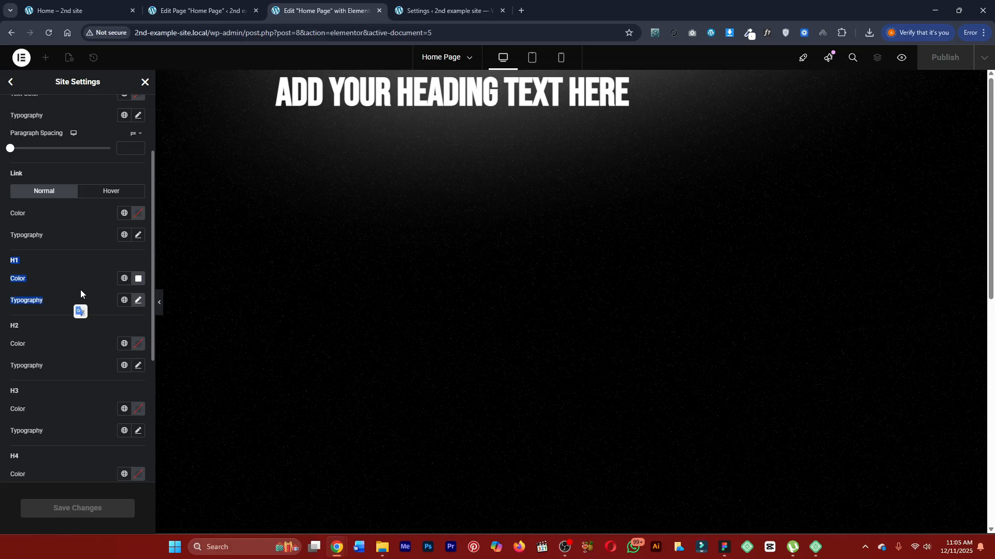
pyautogui.click(81, 290)
# Reapply white #FFFFFF as the H1 color and save the site settings.
pyautogui.click(139, 278)
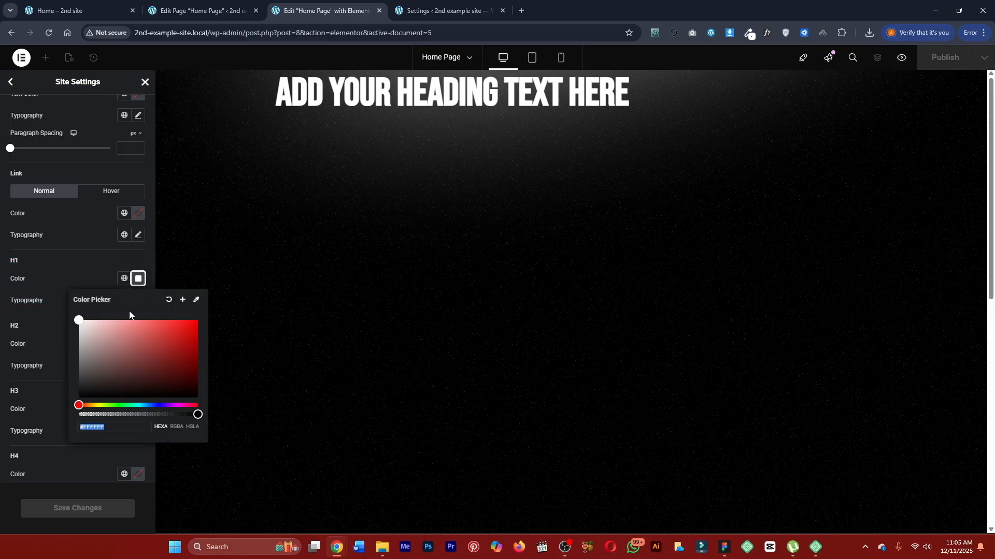
pyautogui.moveTo(105, 339); pyautogui.dragTo(61, 301)
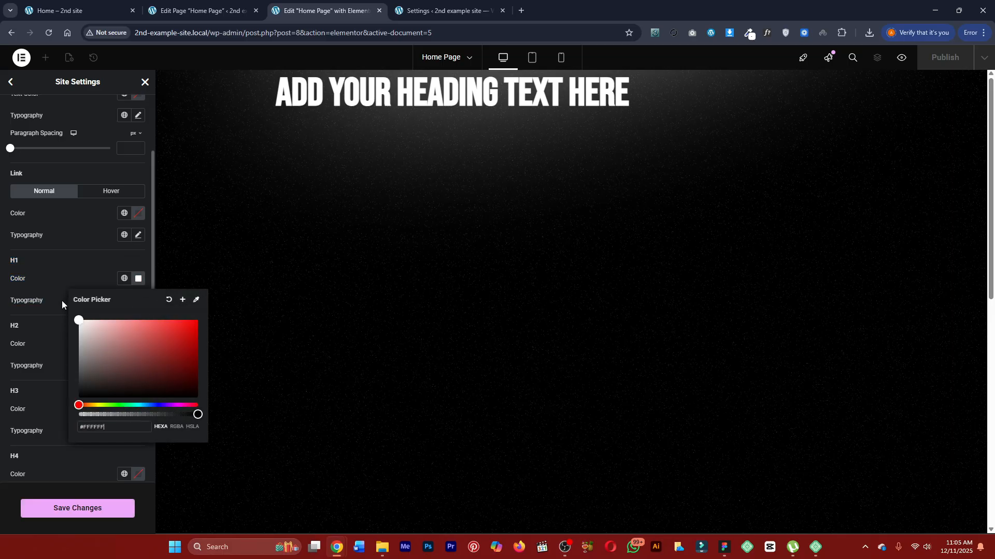
pyautogui.click(74, 271)
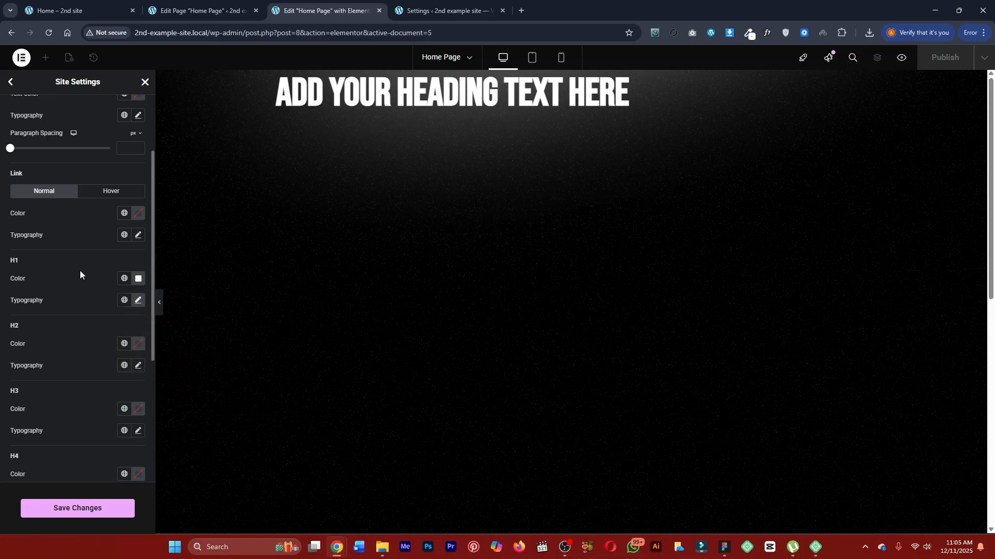
pyautogui.scroll(2, 80, 275)
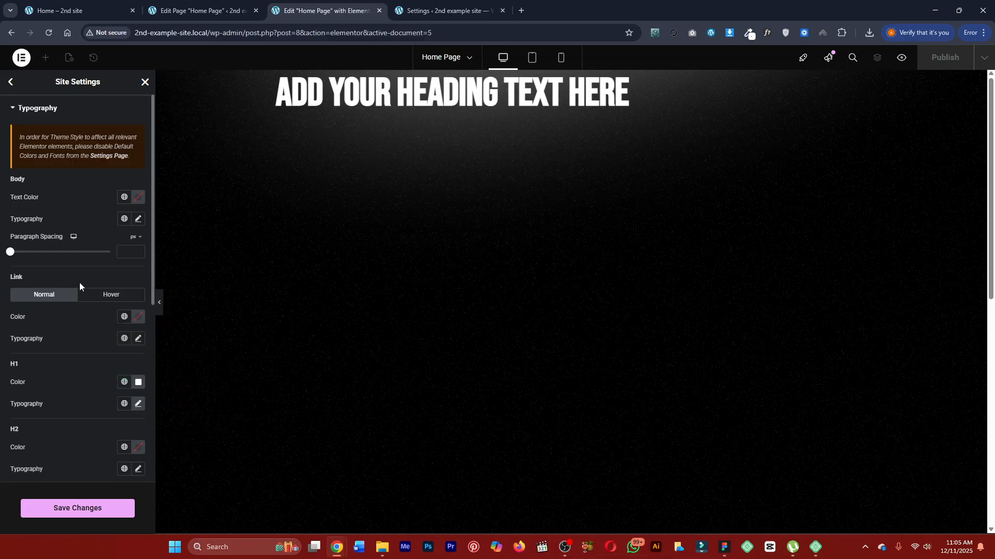
pyautogui.click(74, 509)
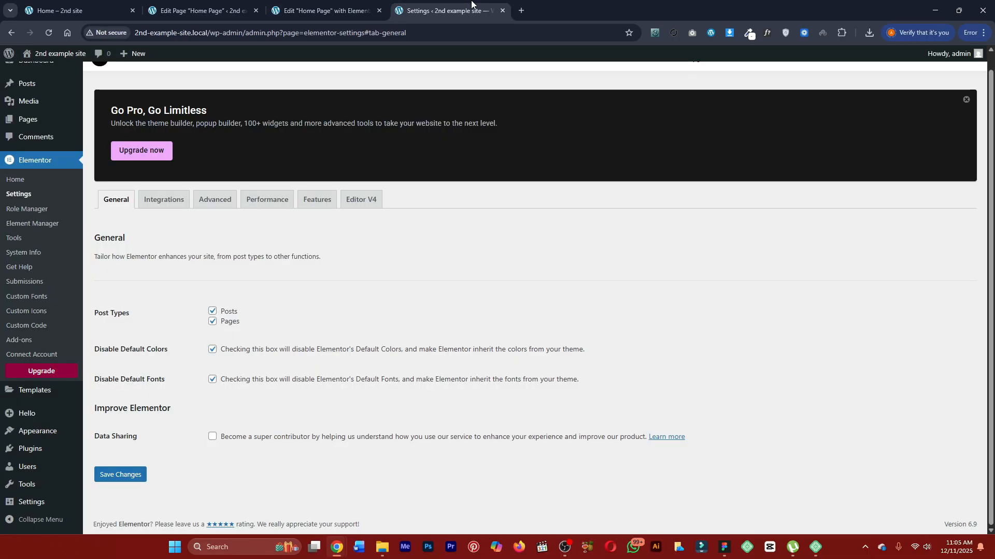
# Check the saved Elementor settings, reload the page editor, and dismiss the launchpad checklist with its notice.
pyautogui.hotkey('ctrl', 'Tab')
pyautogui.hotkey('ctrl', 'shift', 'Tab')
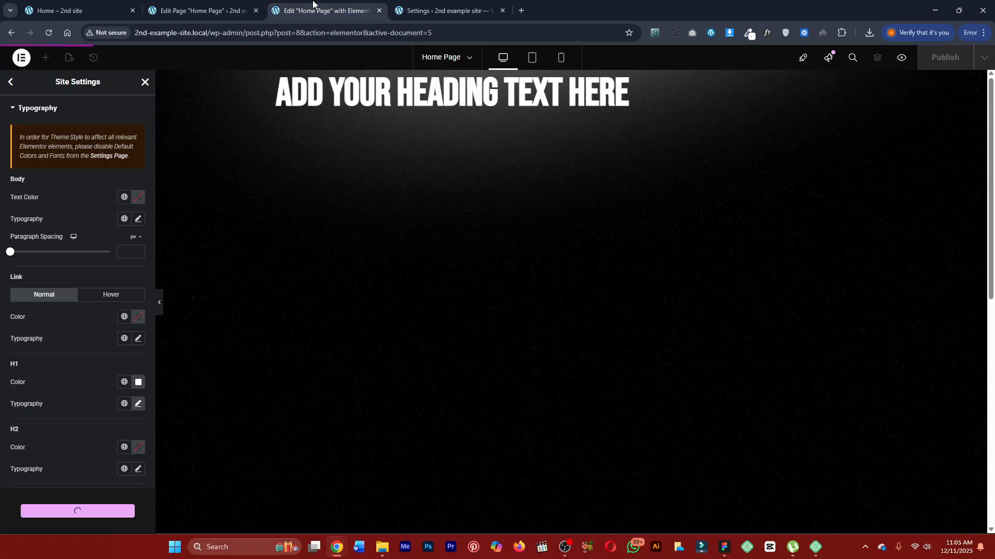
pyautogui.click(51, 33)
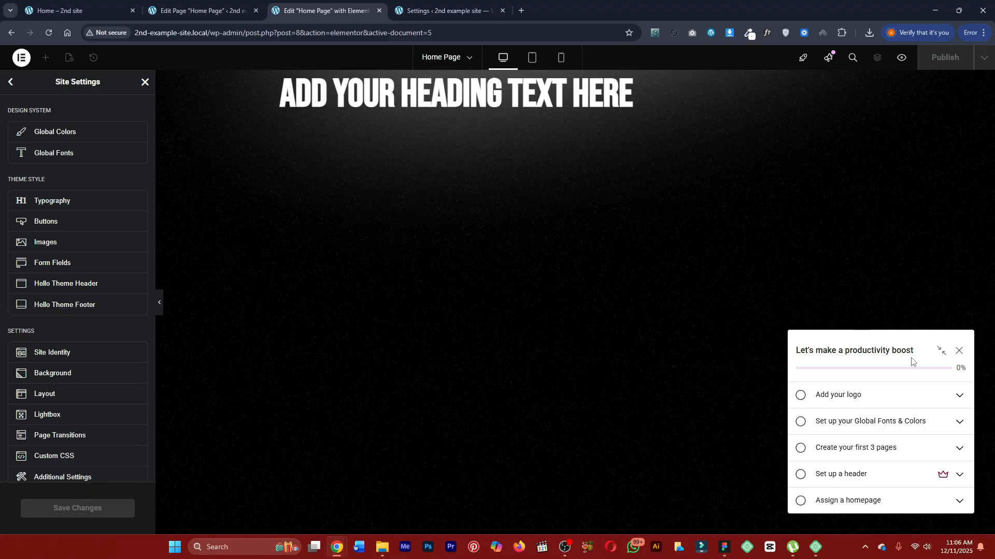
pyautogui.click(959, 351)
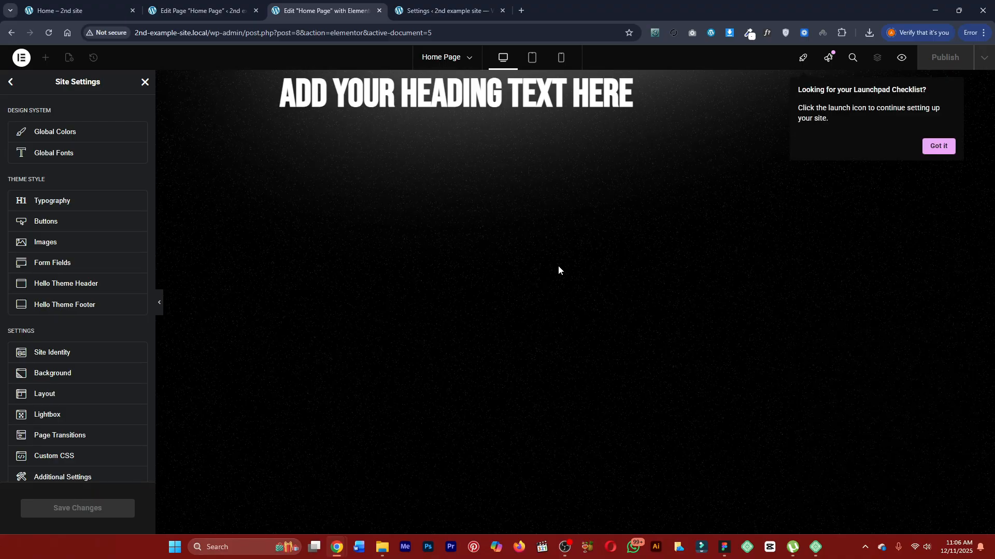
pyautogui.click(940, 146)
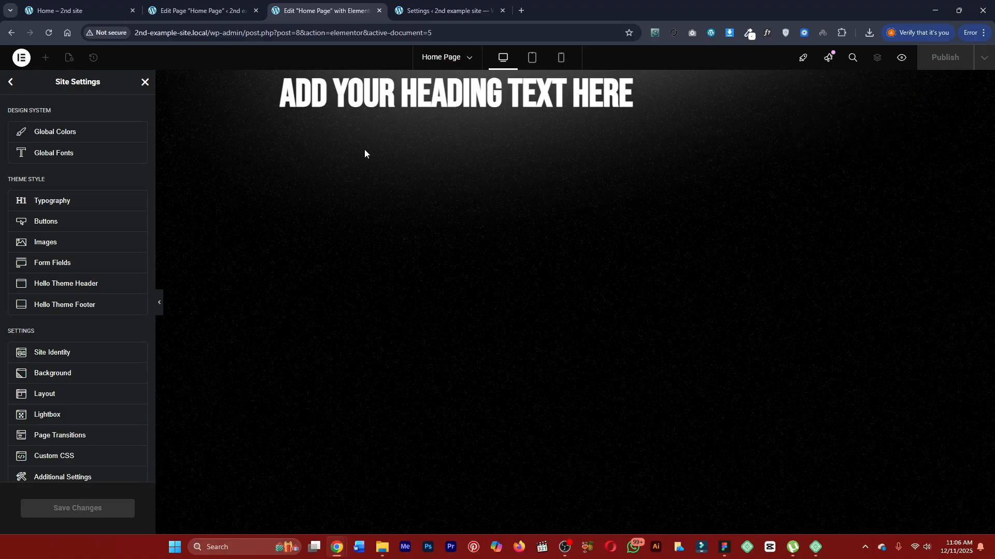
# Test the theme style H1 color by switching it to near-black #0E0D0D and restoring white #FFFFFF.
pyautogui.click(108, 197)
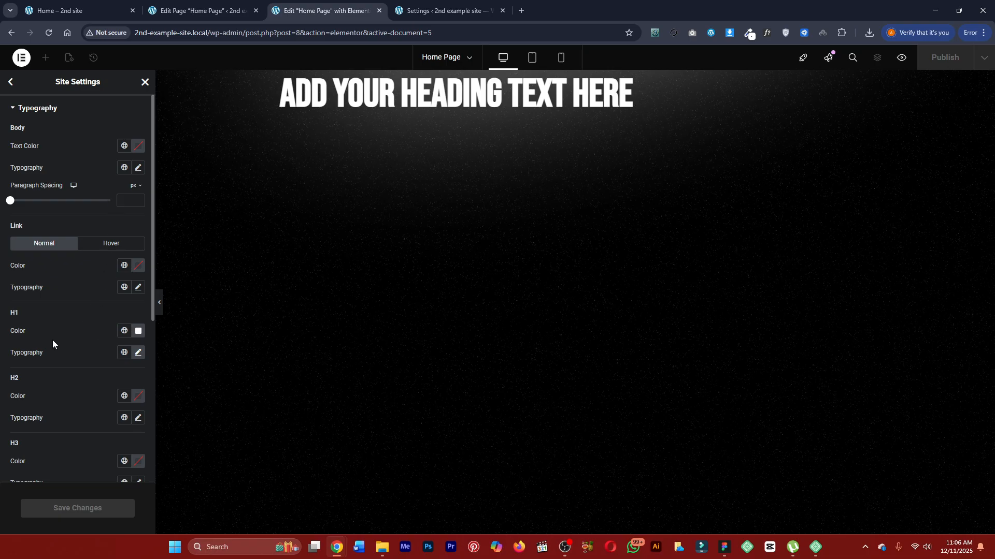
pyautogui.click(136, 333)
pyautogui.moveTo(83, 384); pyautogui.dragTo(86, 446)
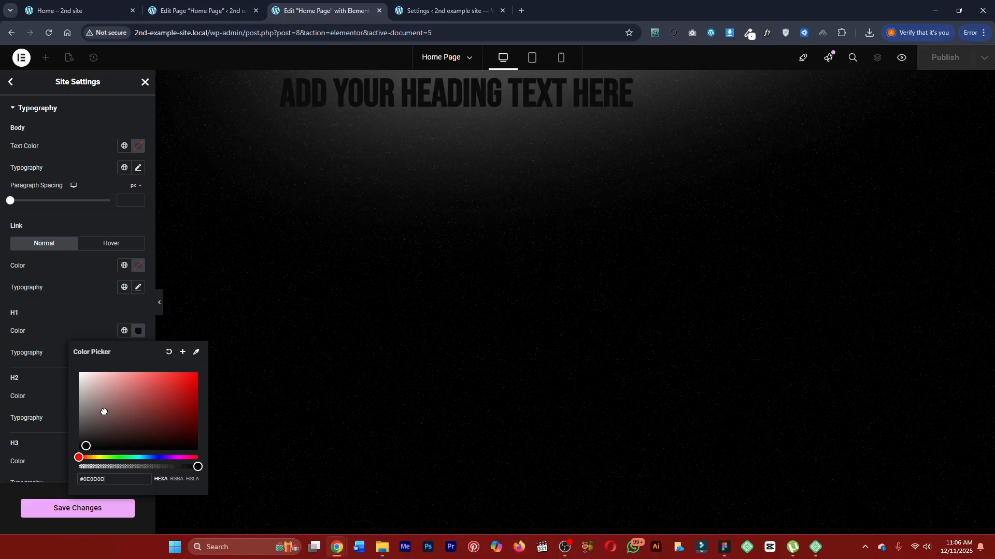
pyautogui.moveTo(103, 411); pyautogui.dragTo(66, 362)
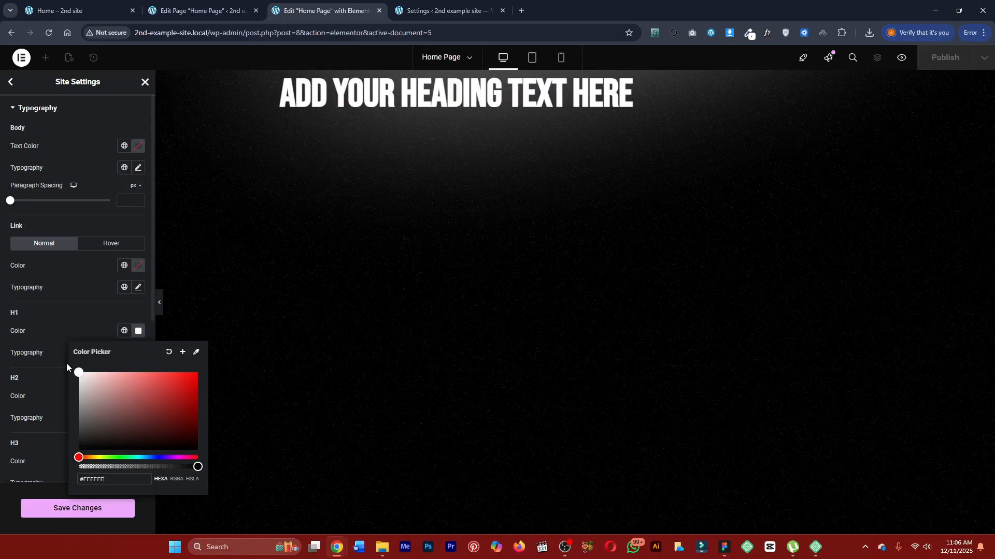
pyautogui.click(62, 322)
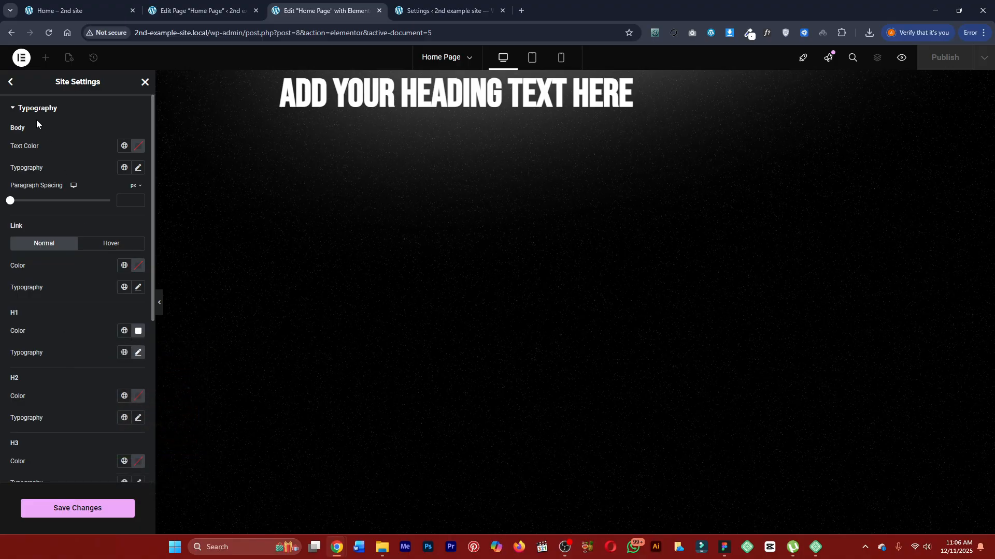
# Check the global system colors in the site settings and save the pending changes.
pyautogui.click(10, 83)
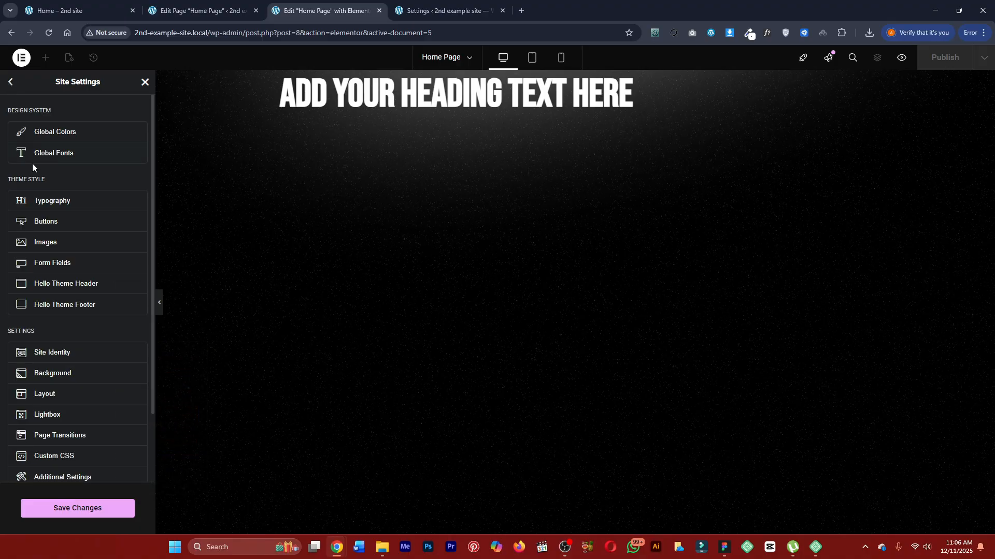
pyautogui.click(54, 136)
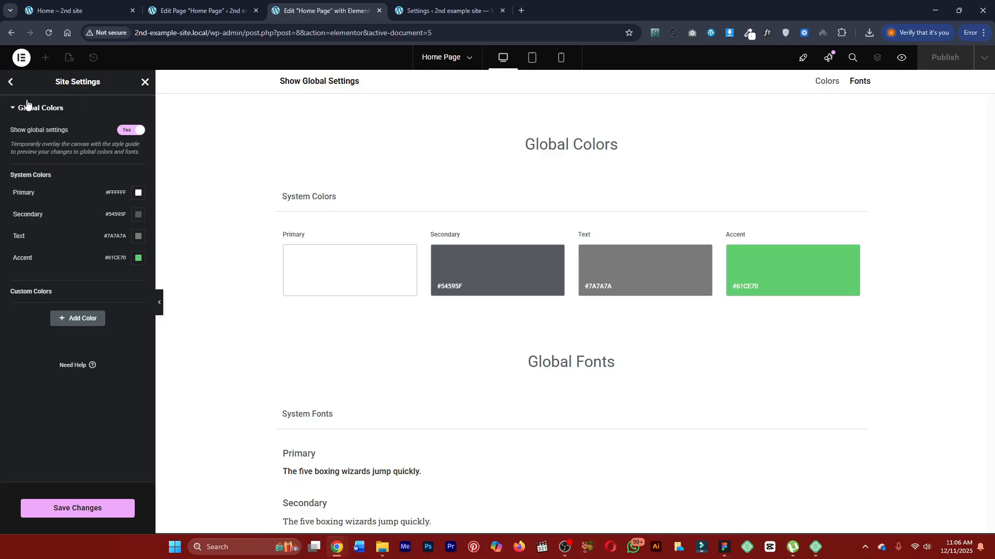
pyautogui.click(12, 84)
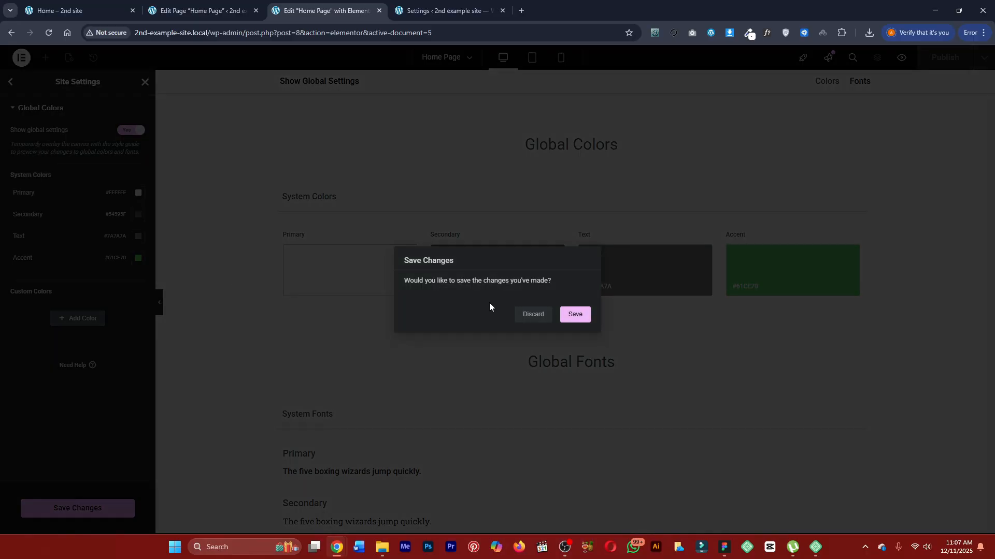
pyautogui.click(574, 313)
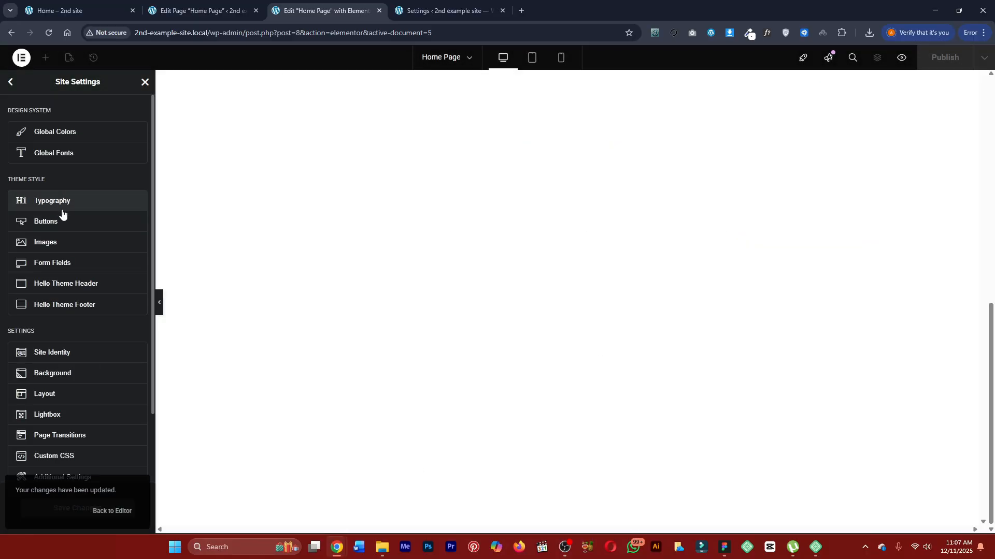
# Review the H1 and other heading entries in the theme style typography settings.
pyautogui.click(61, 210)
pyautogui.moveTo(10, 316); pyautogui.dragTo(29, 315)
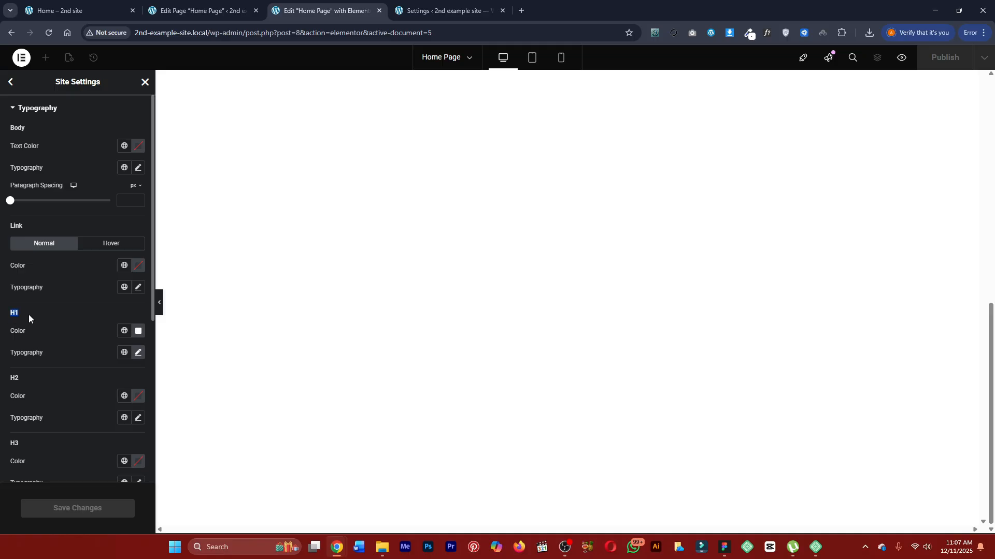
pyautogui.scroll(-1, 70, 321)
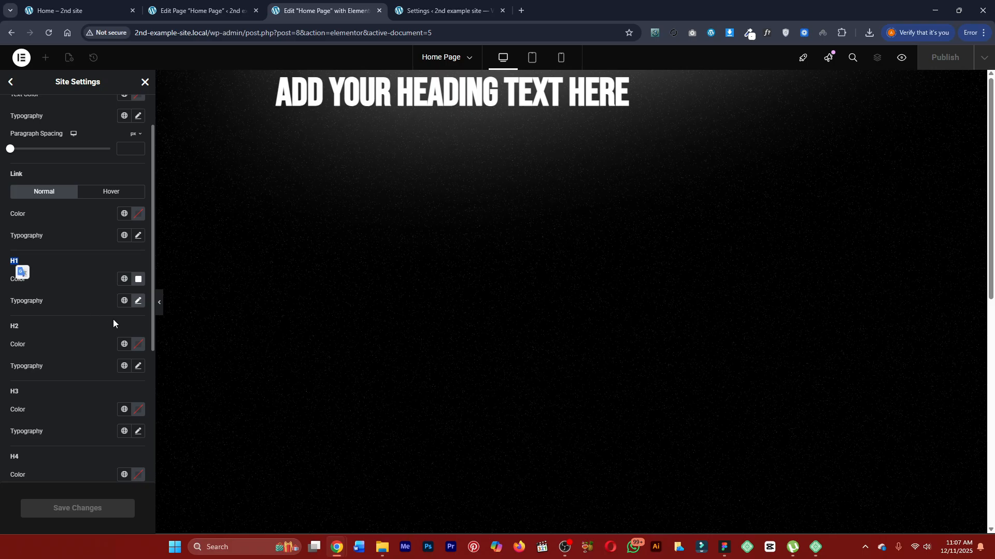
pyautogui.click(432, 4)
pyautogui.click(331, 8)
pyautogui.click(218, 5)
pyautogui.click(307, 4)
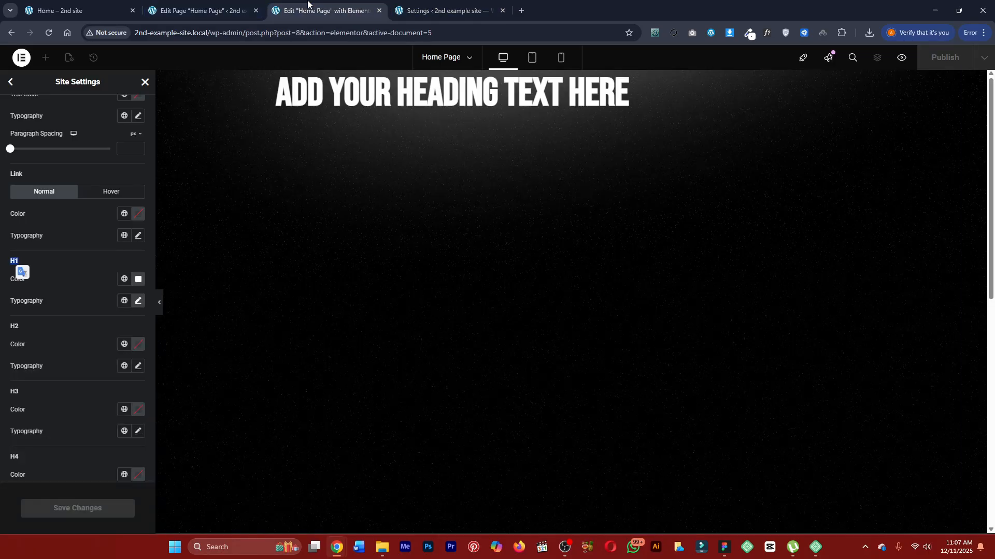
# Set the H2 color in the theme style typography to white #FFFFFF.
pyautogui.click(60, 328)
pyautogui.scroll(-1, 60, 328)
pyautogui.click(137, 293)
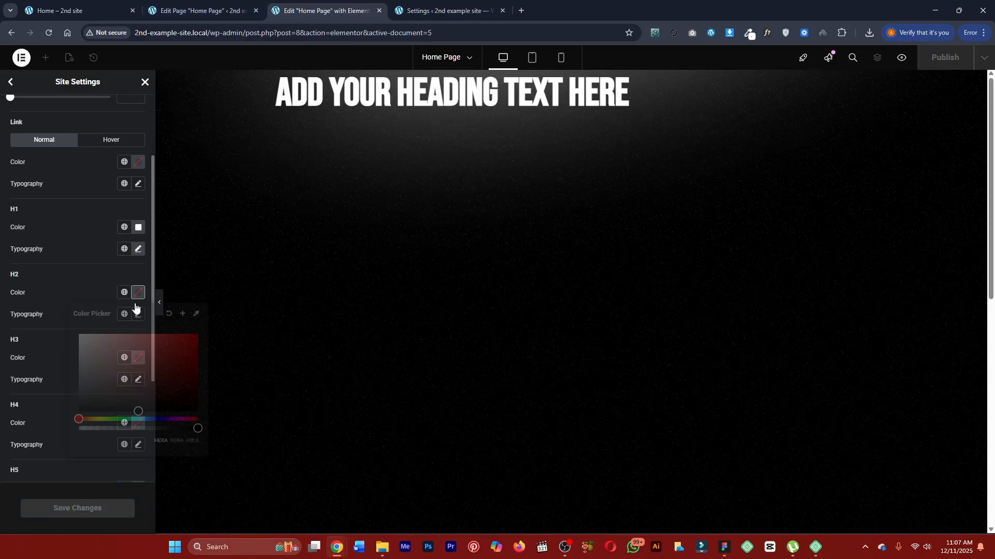
pyautogui.moveTo(105, 347); pyautogui.dragTo(52, 322)
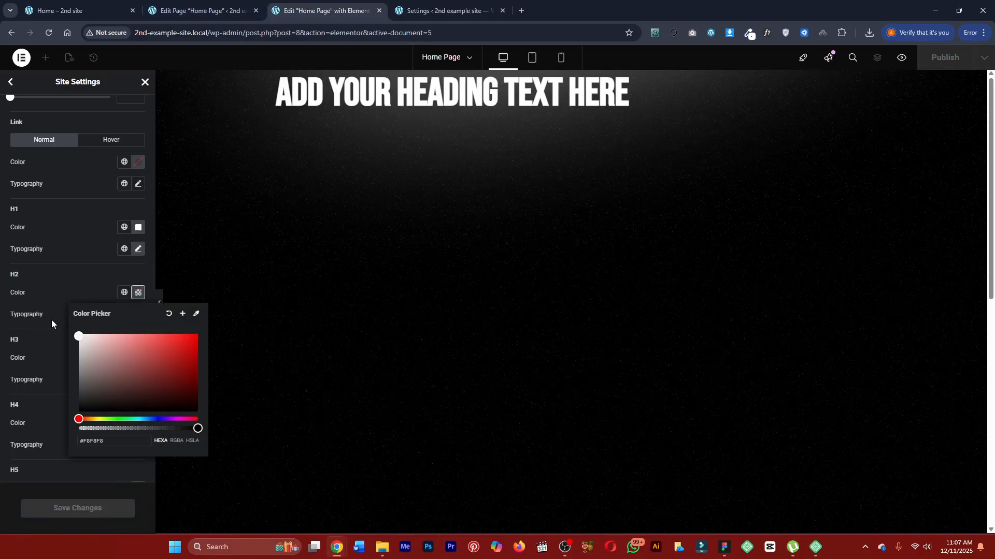
# Set the H2 typography to the Bebas Neue family at 45 px and save the site settings.
pyautogui.click(138, 316)
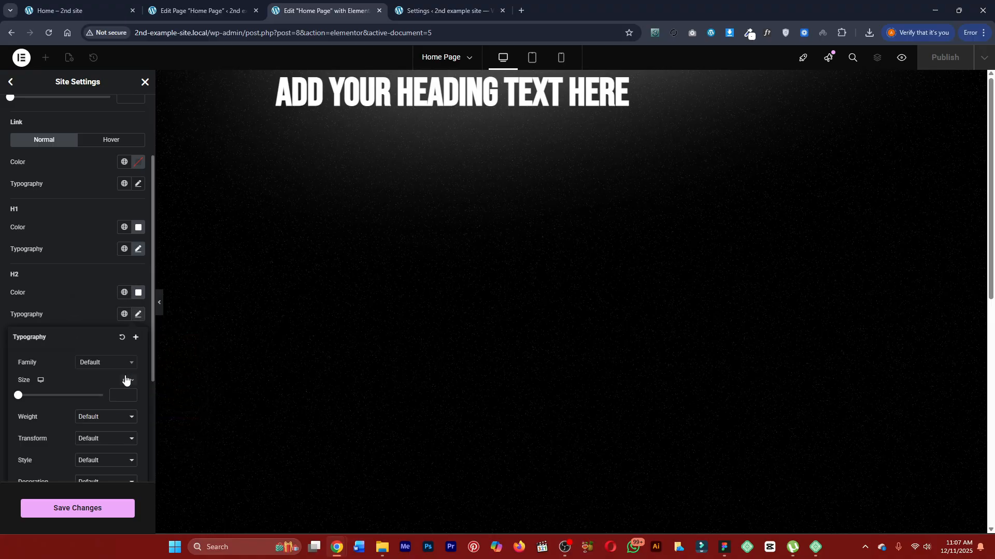
pyautogui.click(93, 366)
pyautogui.write('beb')
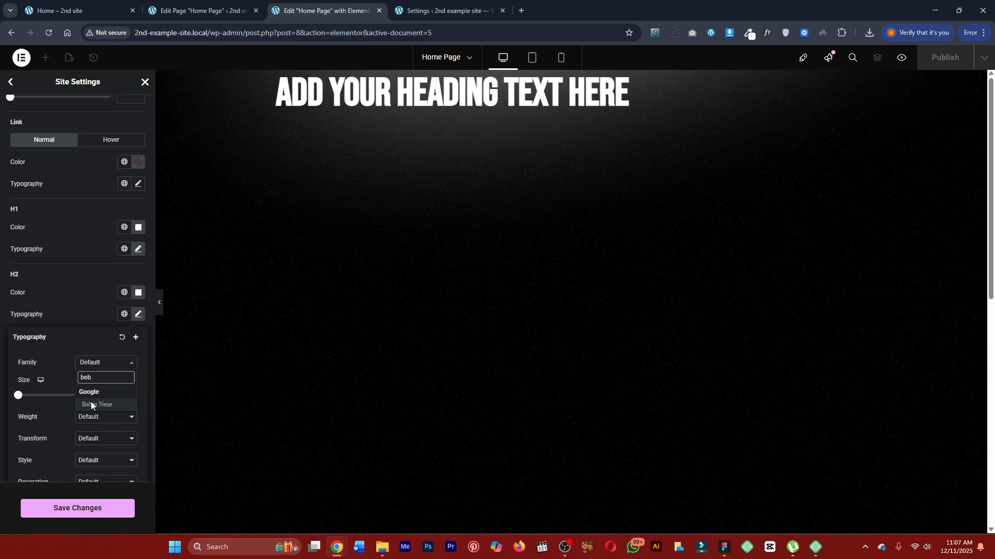
pyautogui.click(91, 404)
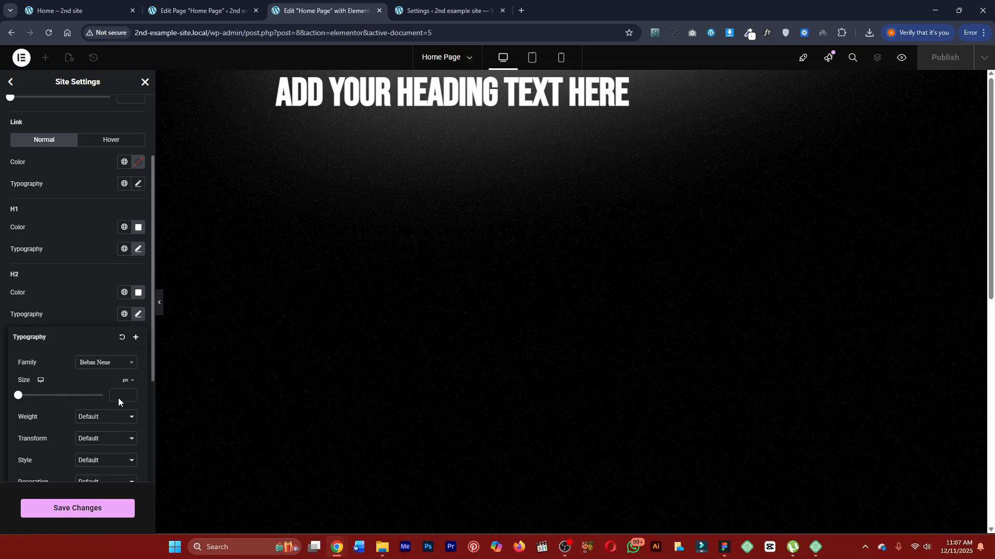
pyautogui.write('45')
pyautogui.click(106, 512)
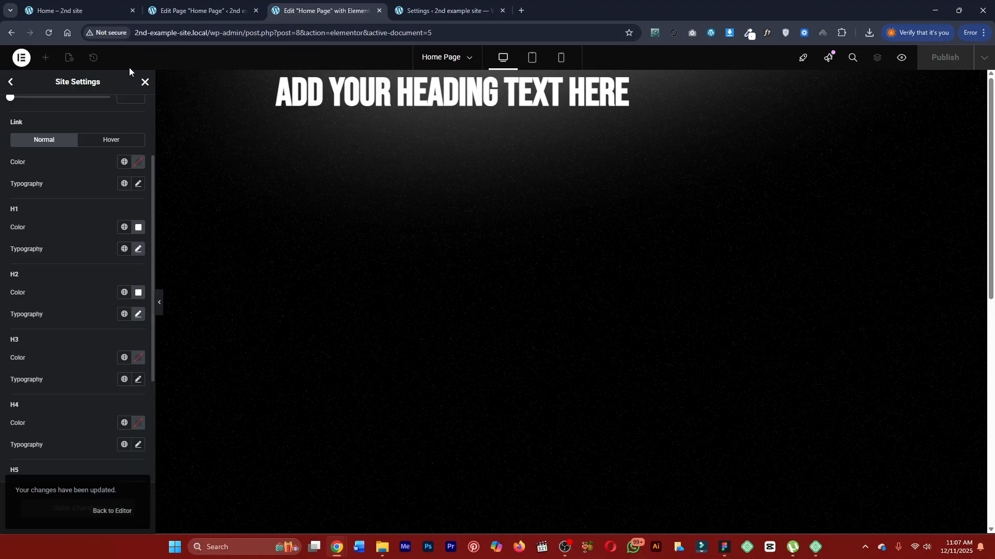
# Leave the site settings and inspect the font details of the FULL-SERVICE DESIGN heading on the finished Marketly page.
pyautogui.click(145, 83)
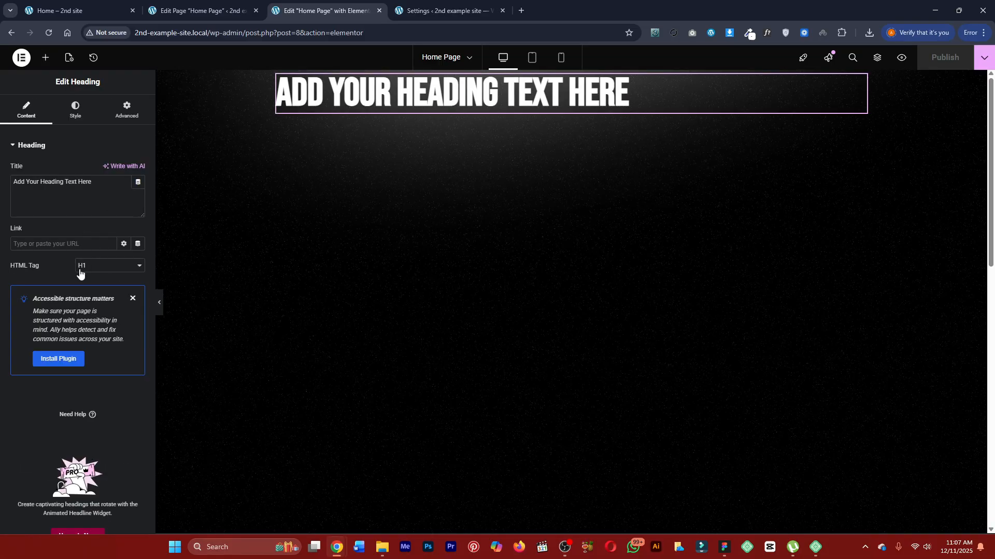
pyautogui.click(388, 112)
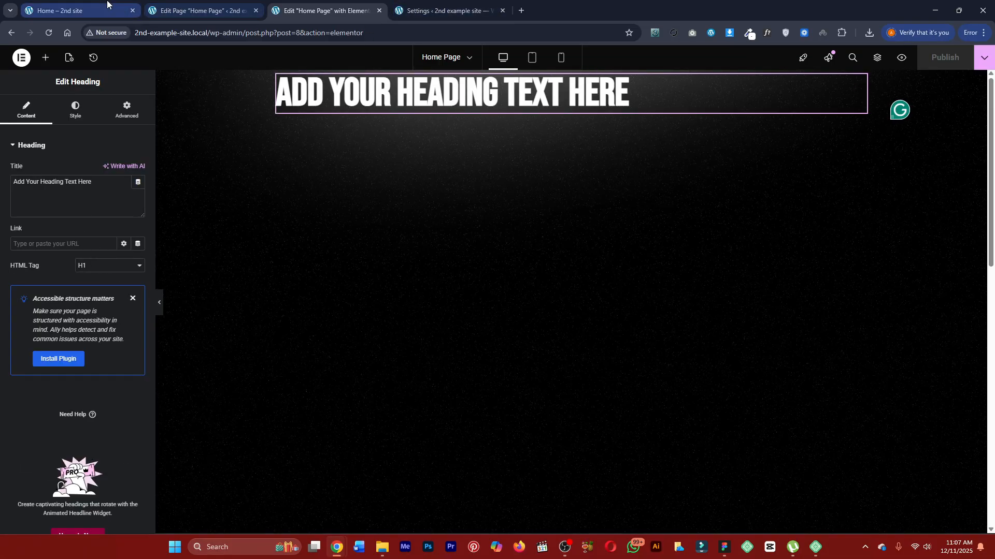
pyautogui.moveTo(59, 11); pyautogui.dragTo(440, 10)
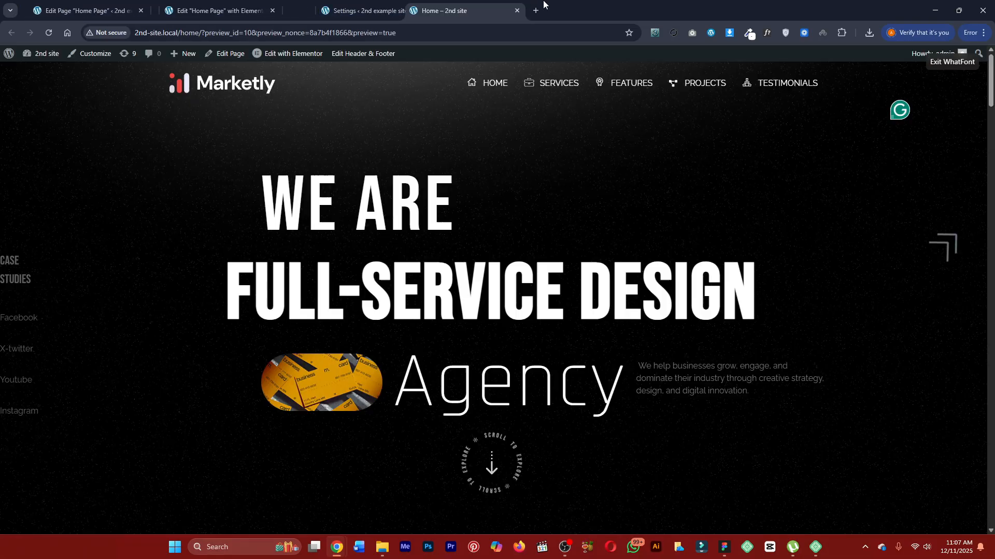
pyautogui.click(412, 288)
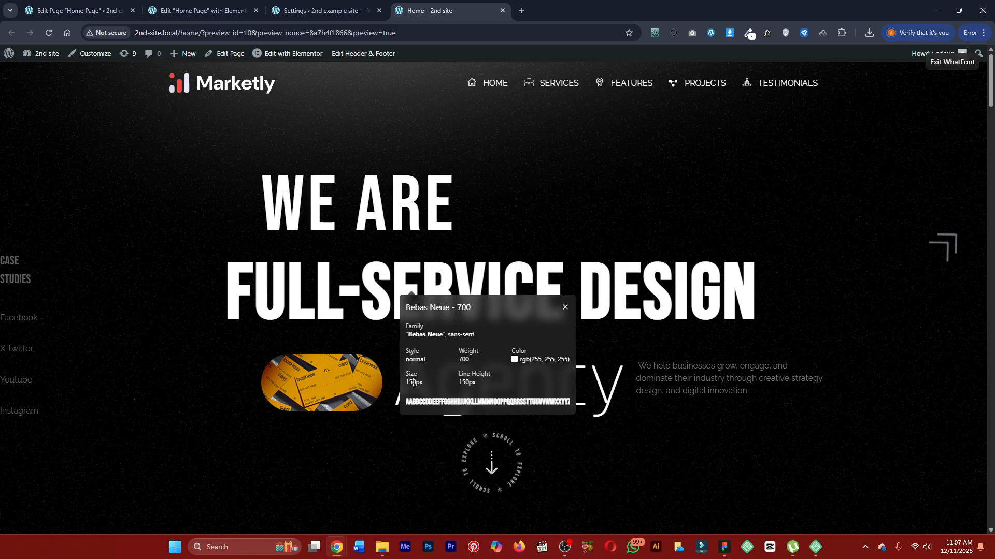
pyautogui.press('Escape')
# Set the H1 font size to 150 px in the site's theme style typography.
pyautogui.click(202, 10)
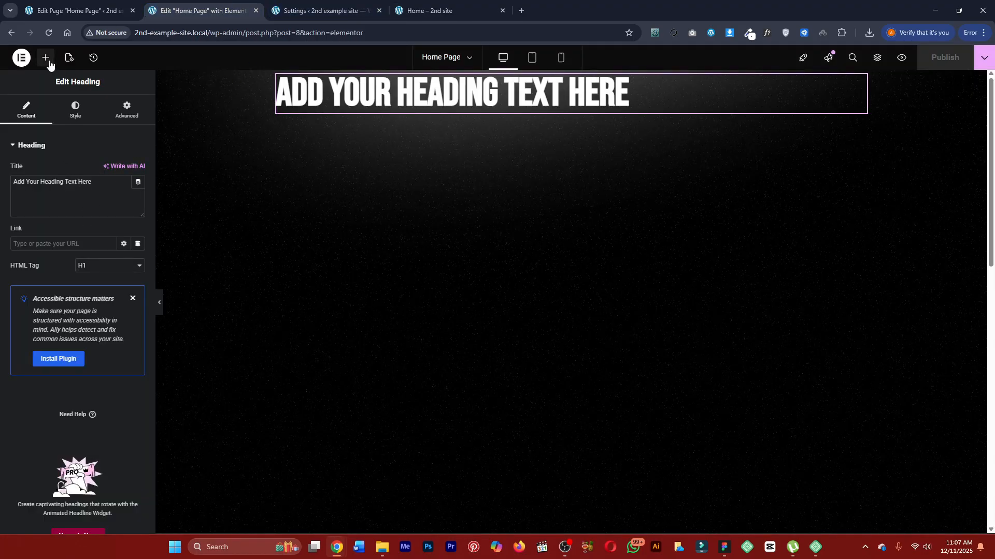
pyautogui.click(23, 60)
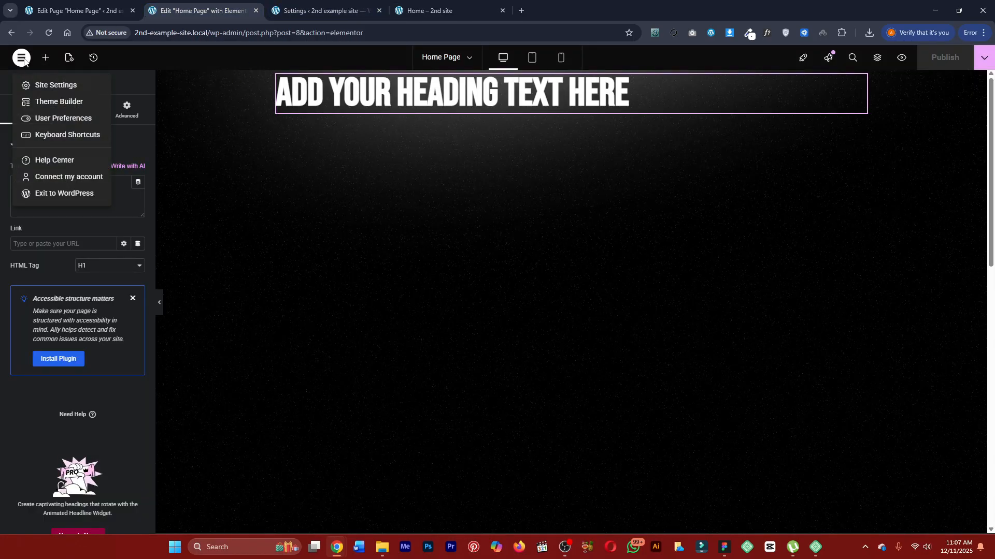
pyautogui.click(44, 84)
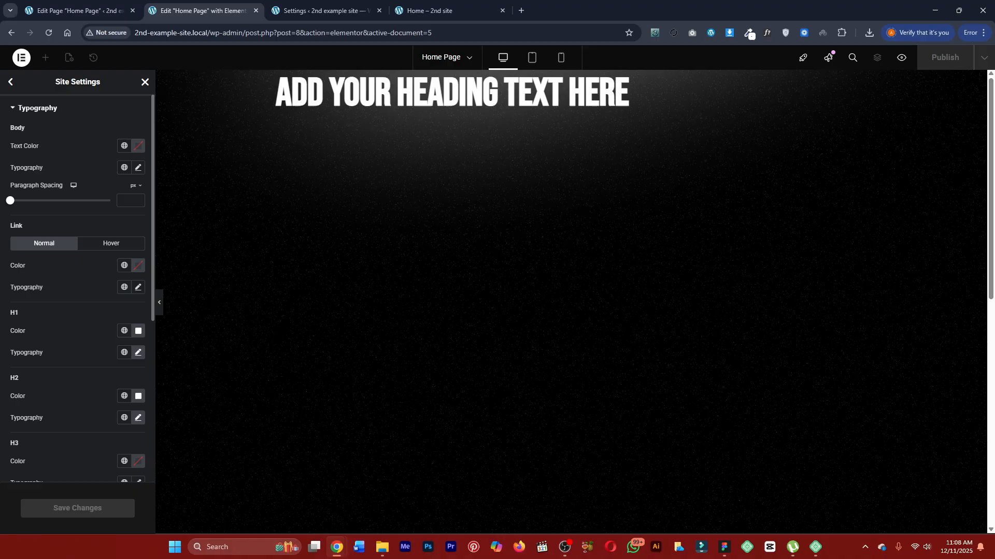
pyautogui.click(129, 356)
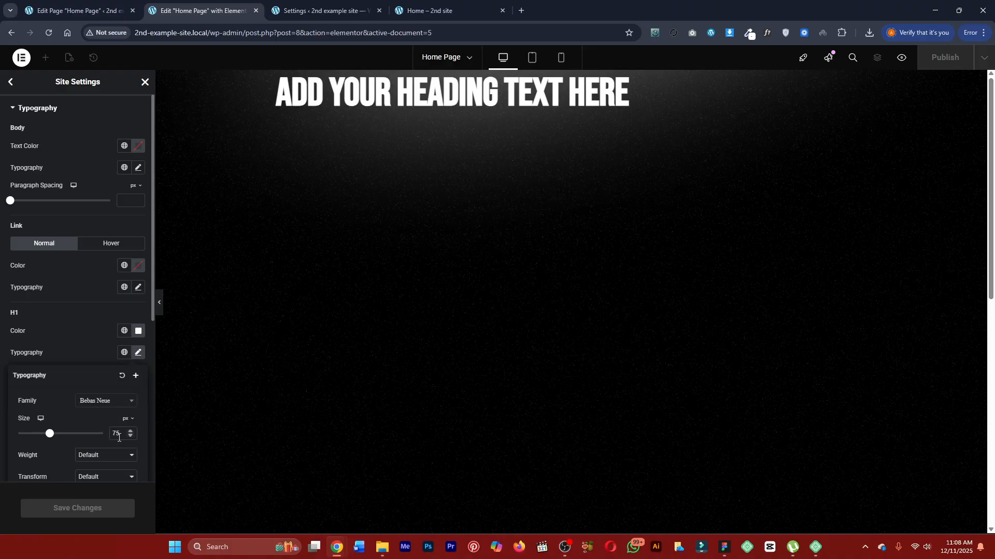
pyautogui.write('150')
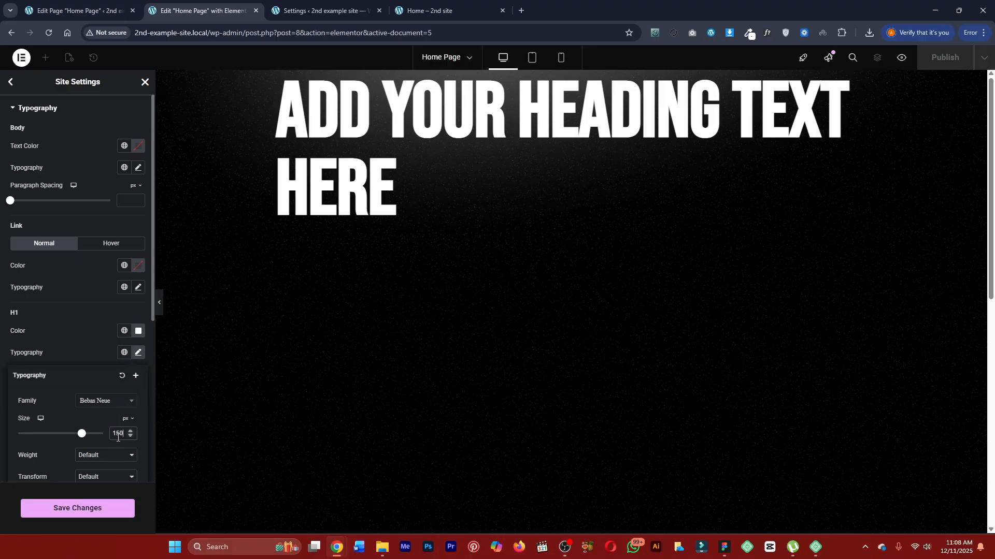
# Use WhatFont on the finished Marketly page to check the size, weight and color of the FULL-SERVICE DESIGN heading.
pyautogui.click(433, 12)
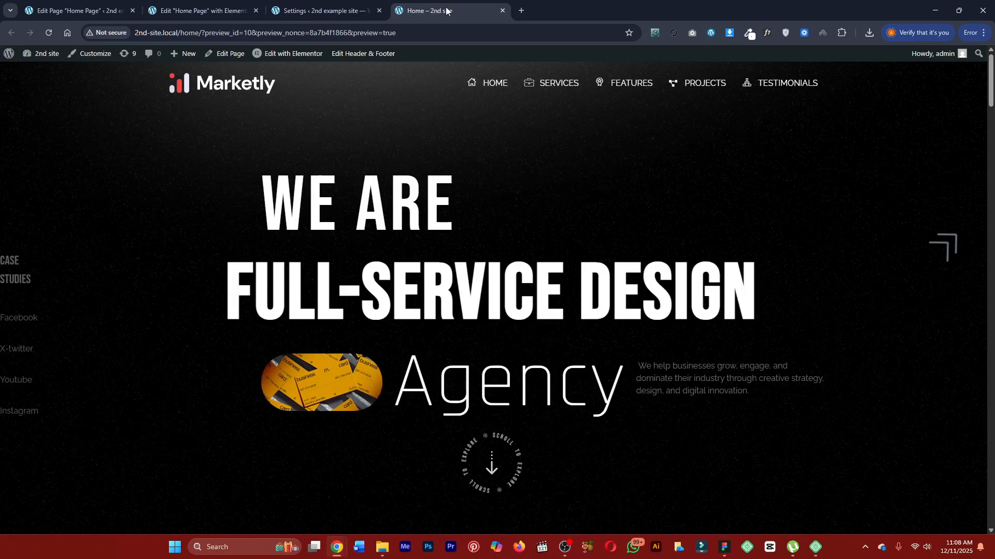
pyautogui.click(769, 32)
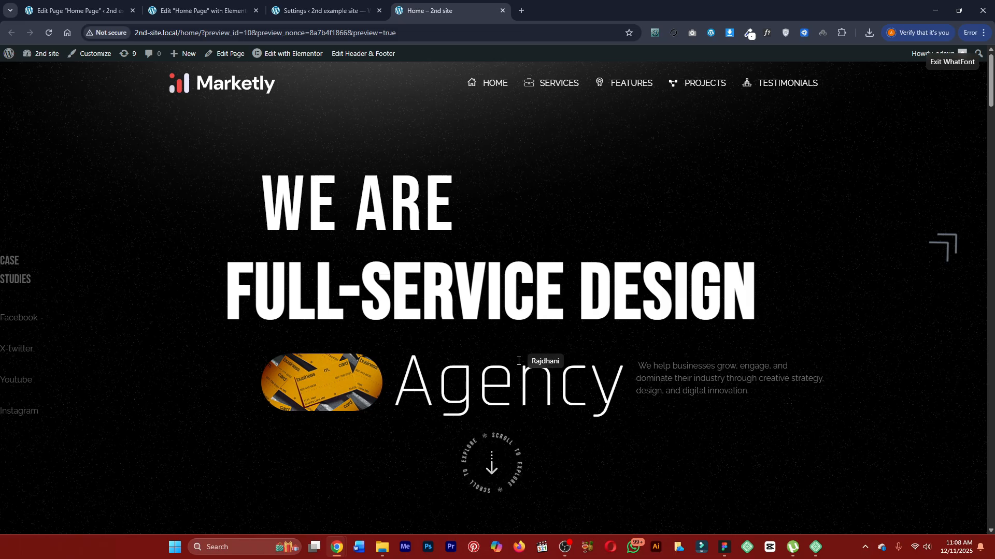
pyautogui.click(495, 299)
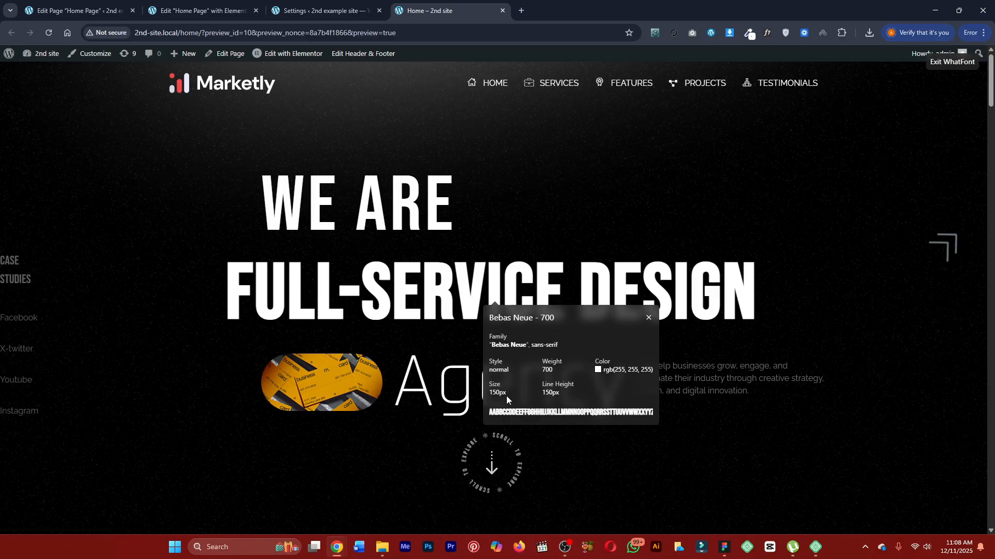
pyautogui.moveTo(607, 366)
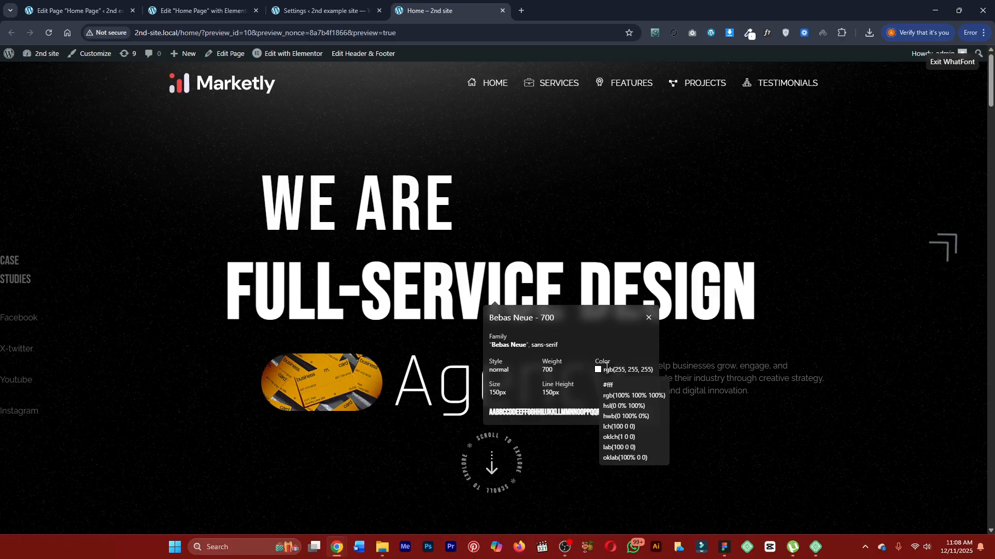
pyautogui.press('Escape')
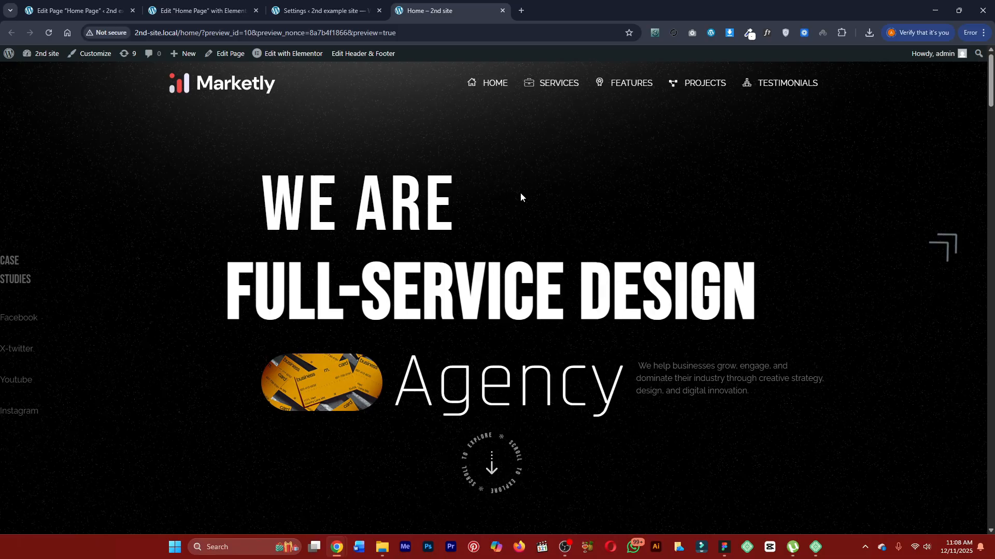
# Save the H1 typography change in the site settings and go to Elementor's general settings page.
pyautogui.click(202, 11)
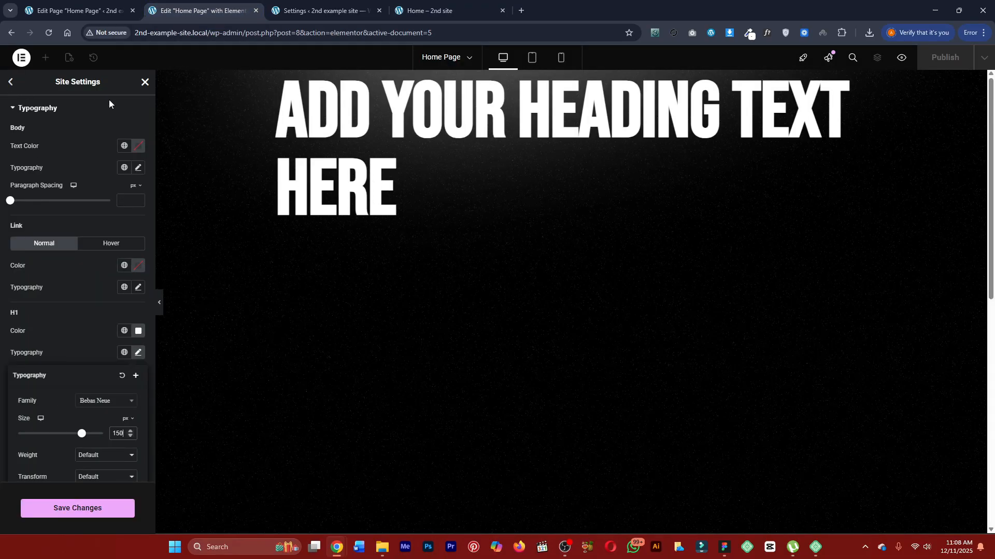
pyautogui.click(74, 508)
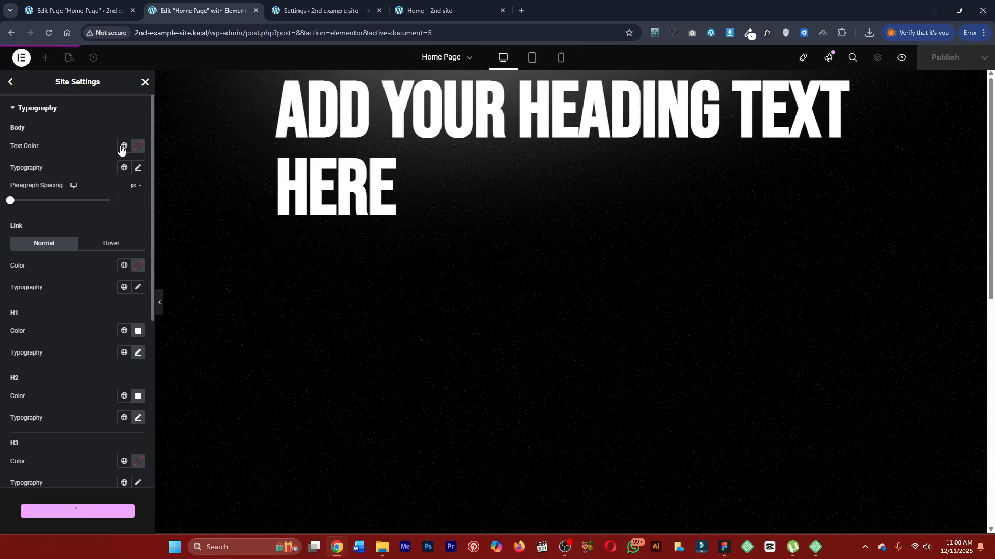
pyautogui.click(428, 11)
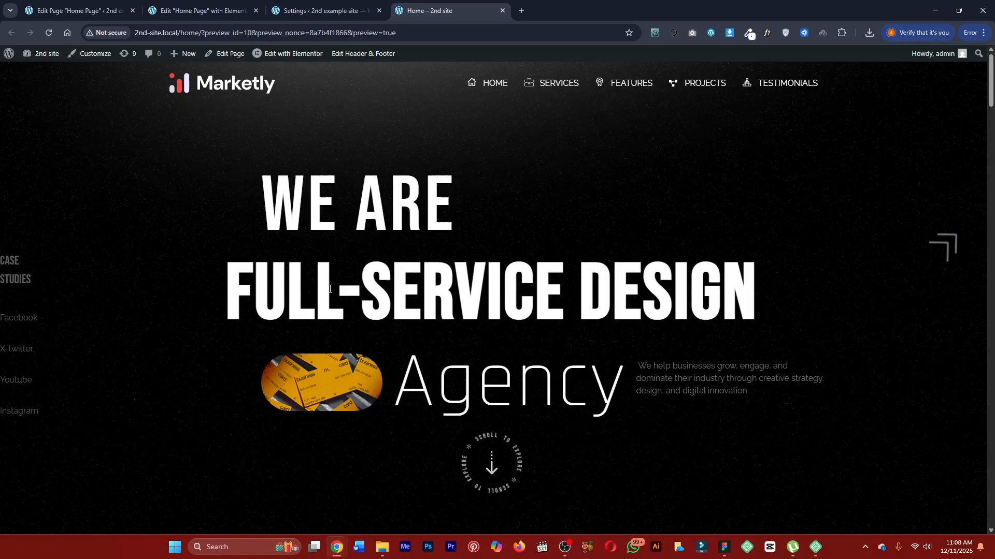
pyautogui.click(307, 6)
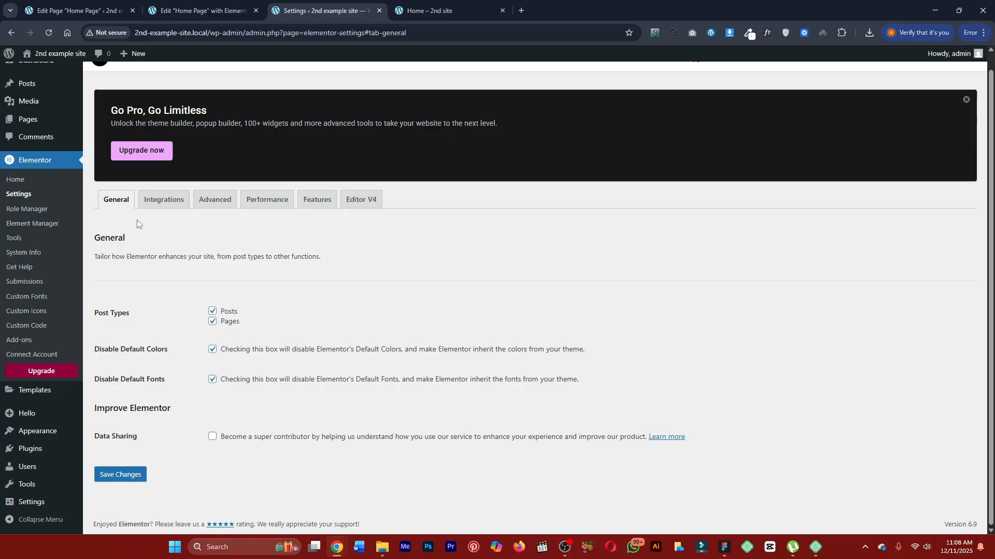
# Leave the site settings and change the hero heading's text to "Full-Service Design".
pyautogui.click(223, 11)
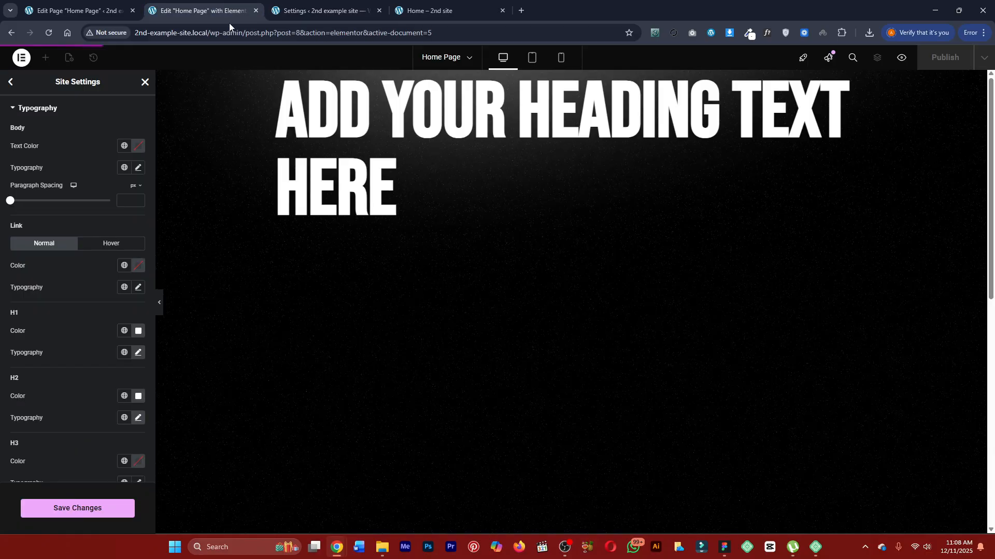
pyautogui.click(145, 83)
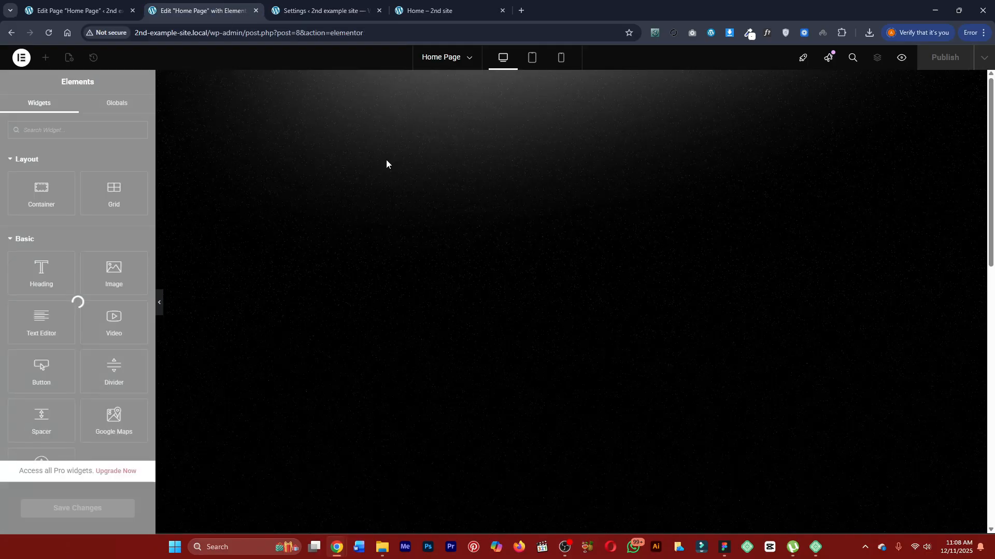
pyautogui.click(379, 142)
pyautogui.hotkey('ctrl', 'a')
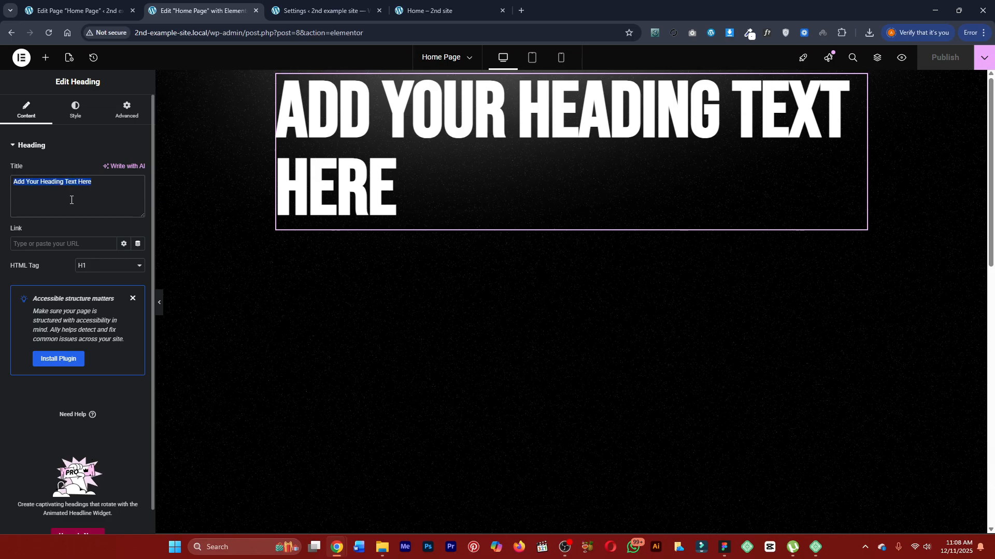
pyautogui.write('Full')
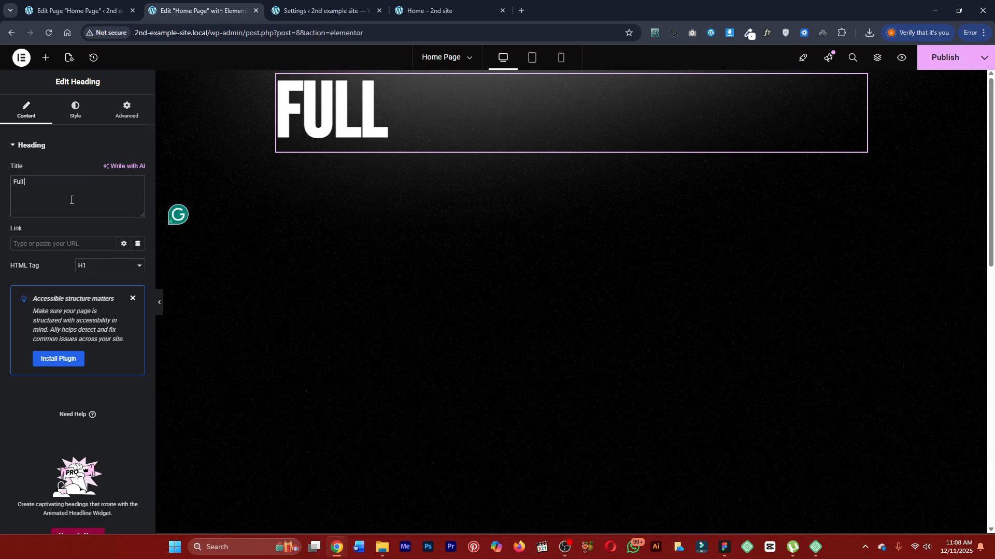
pyautogui.click(430, 10)
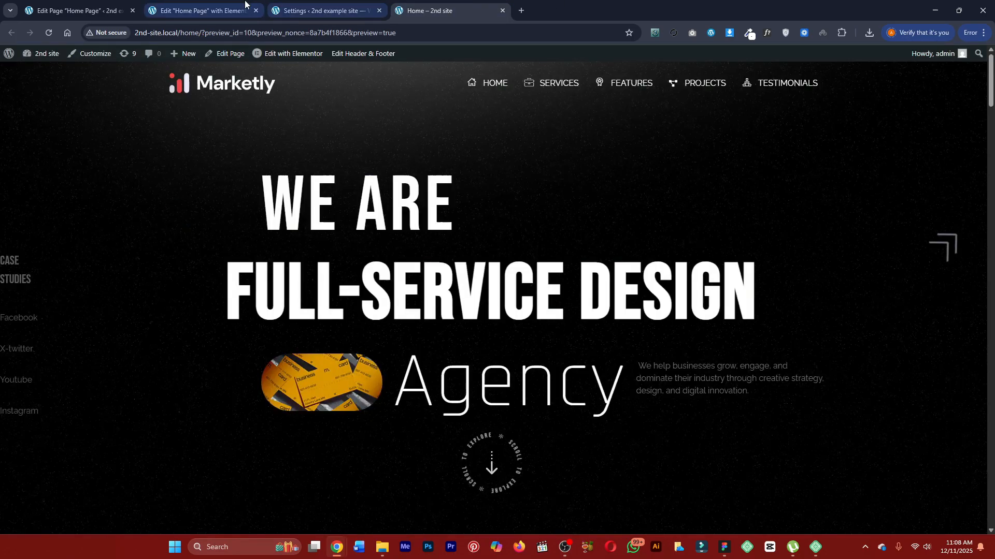
pyautogui.click(202, 10)
pyautogui.write('-S')
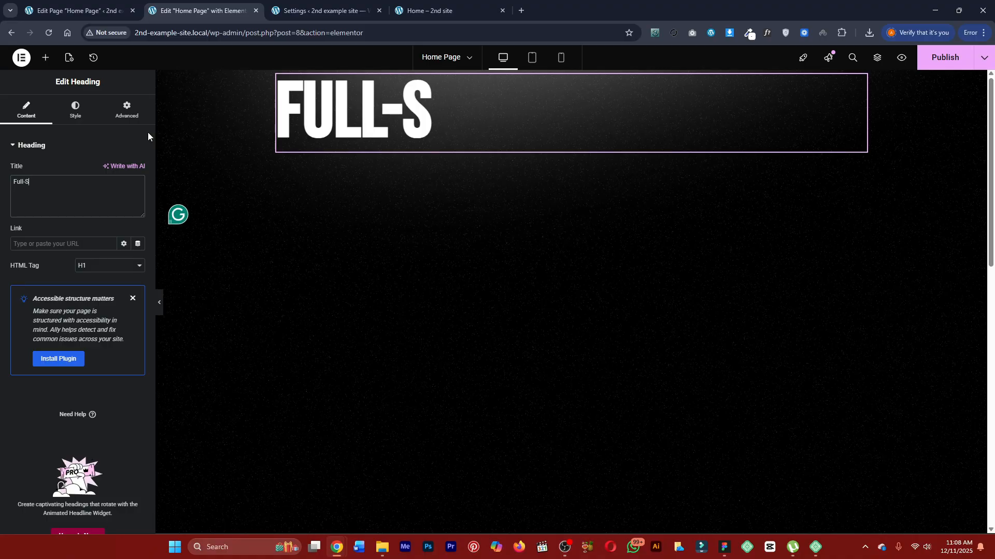
pyautogui.write('ervice Design')
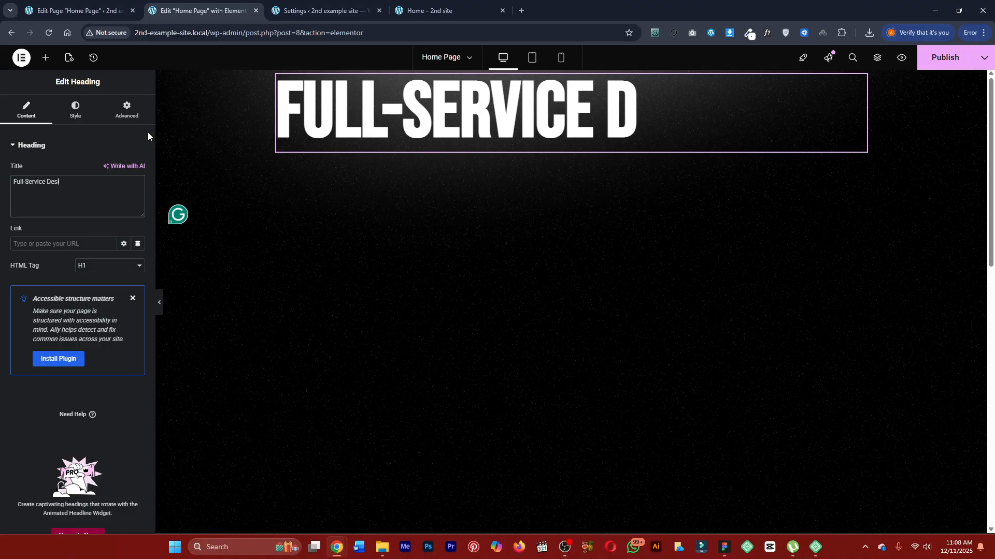
# Center the hero container's contents both horizontally and vertically using Align Items and Justify Content.
pyautogui.moveTo(568, 81)
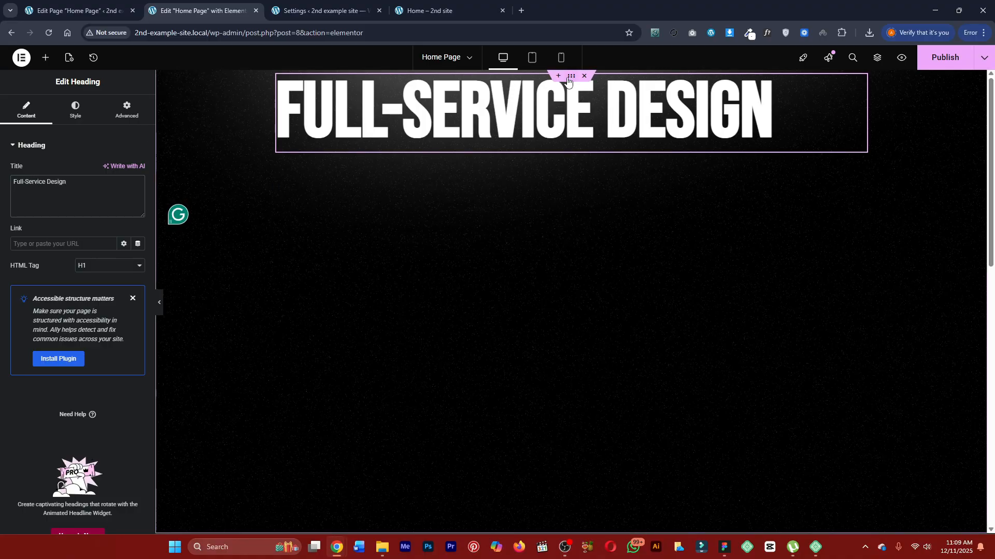
pyautogui.click(300, 203)
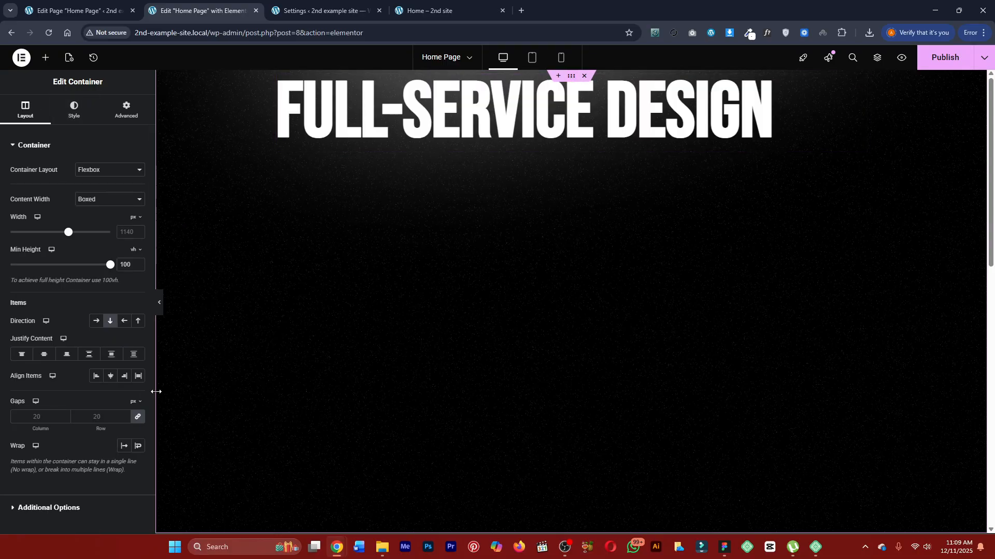
pyautogui.click(111, 378)
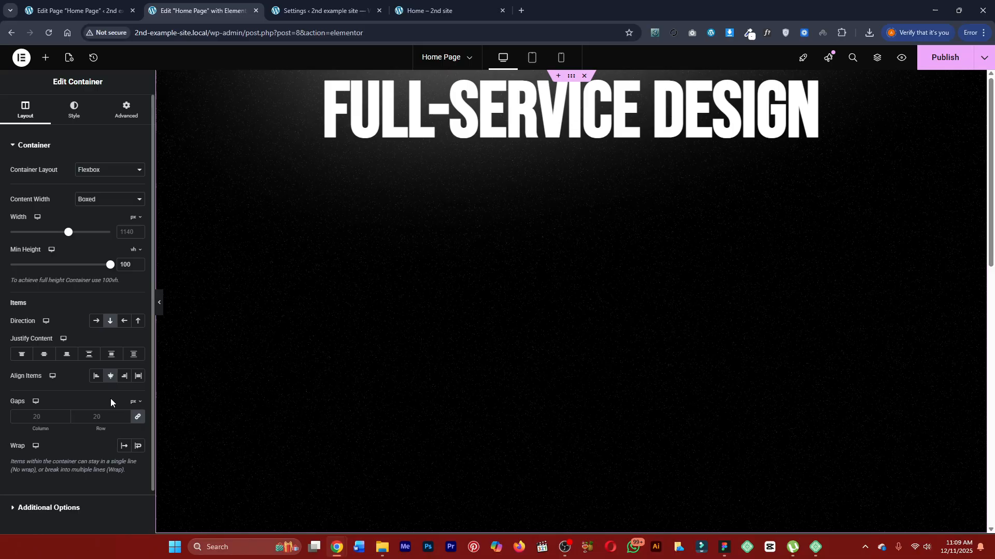
pyautogui.click(44, 354)
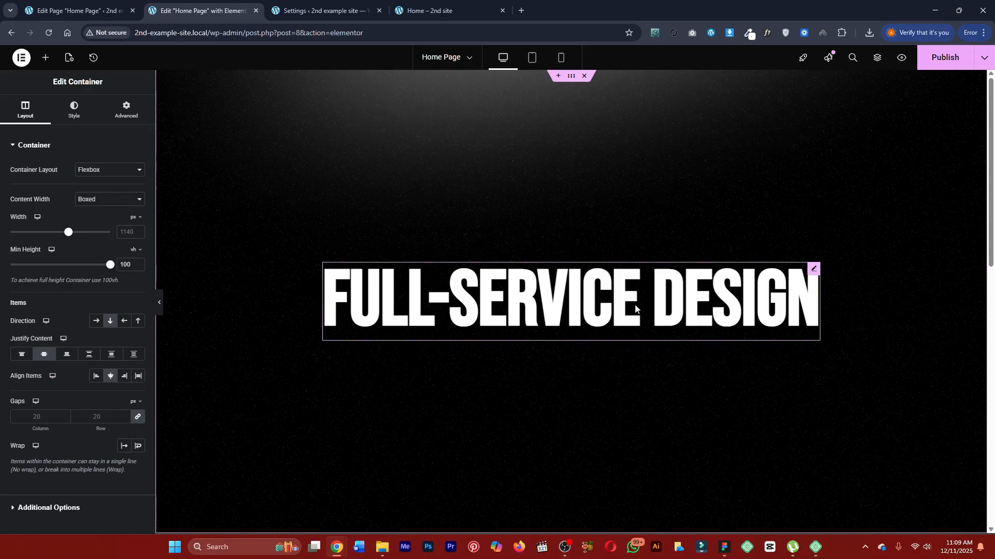
# Compare with the finished Marketly page and set the Full-Service Design heading's letter spacing to 2 px.
pyautogui.click(320, 7)
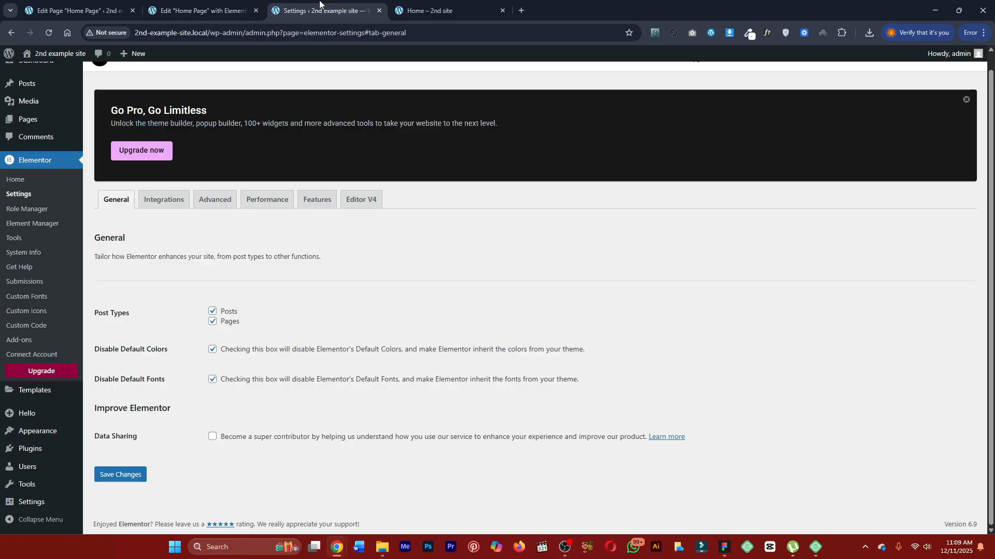
pyautogui.click(433, 9)
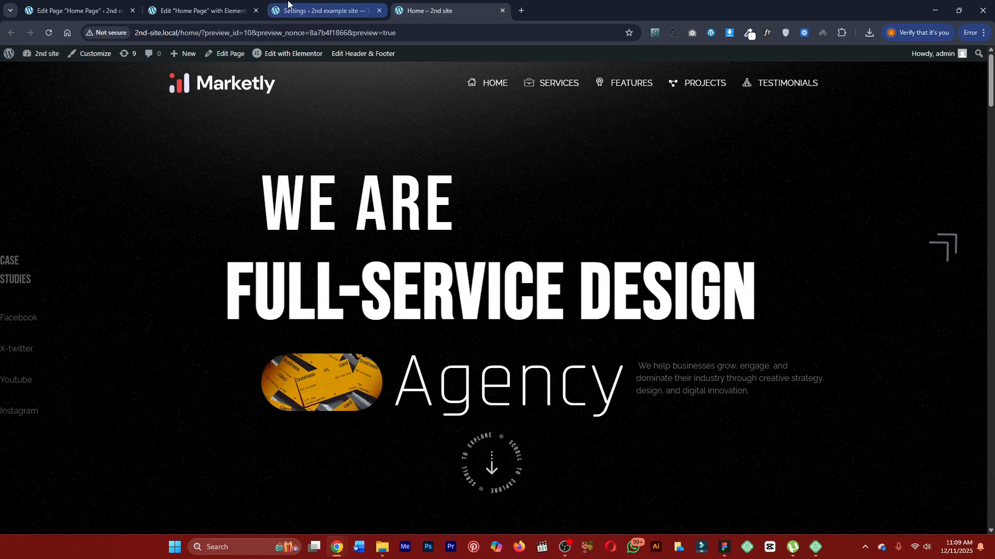
pyautogui.click(254, 5)
pyautogui.click(501, 340)
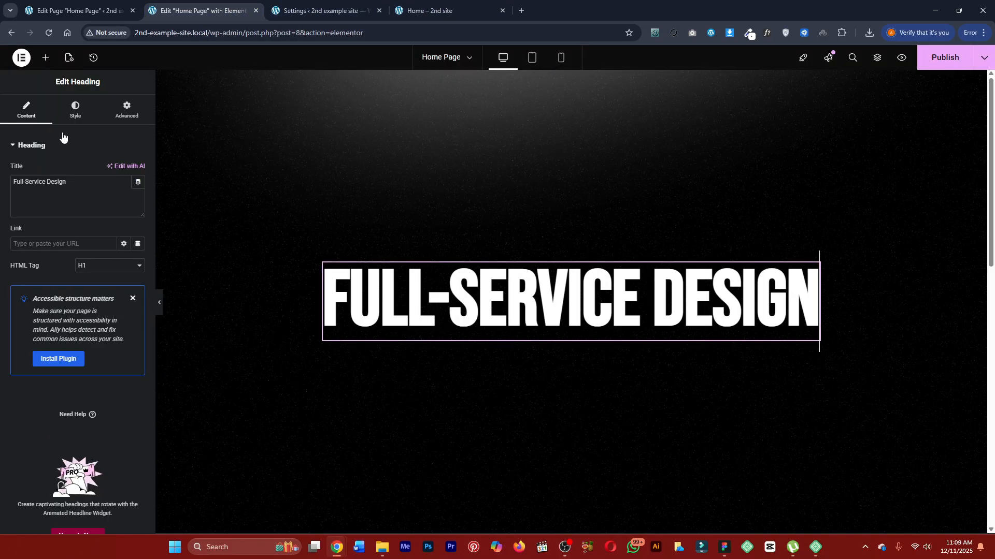
pyautogui.click(64, 106)
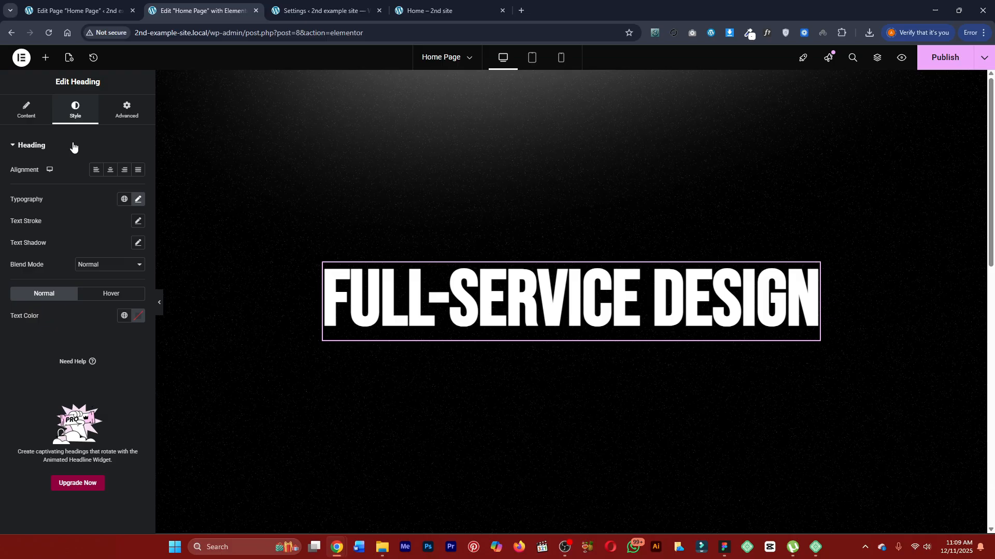
pyautogui.click(138, 199)
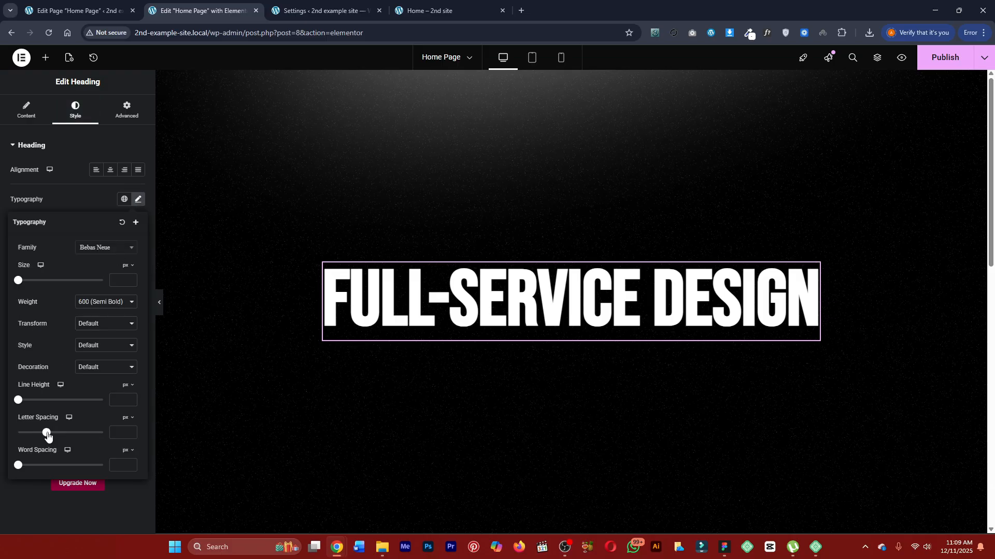
pyautogui.moveTo(47, 436); pyautogui.dragTo(60, 436)
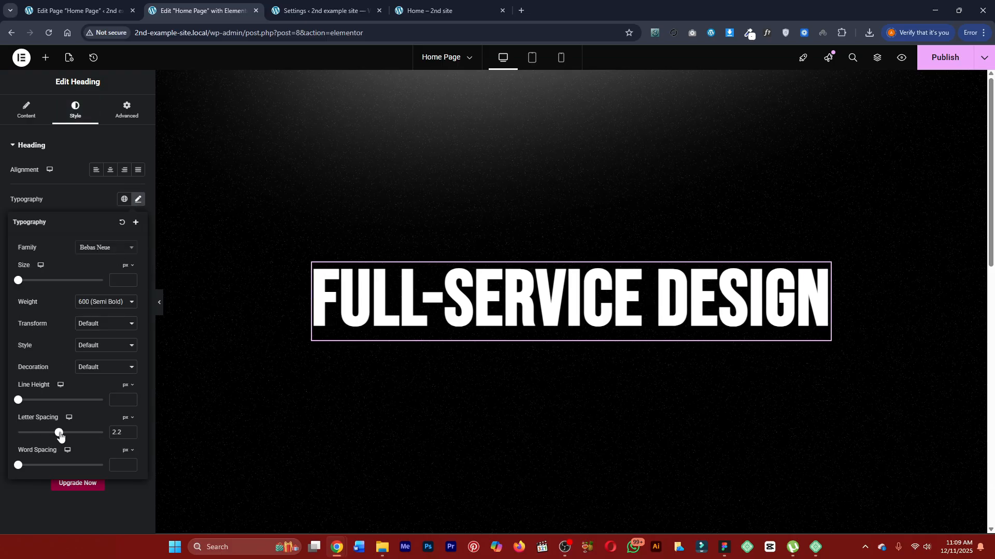
pyautogui.click(130, 436)
pyautogui.rightClick(131, 437)
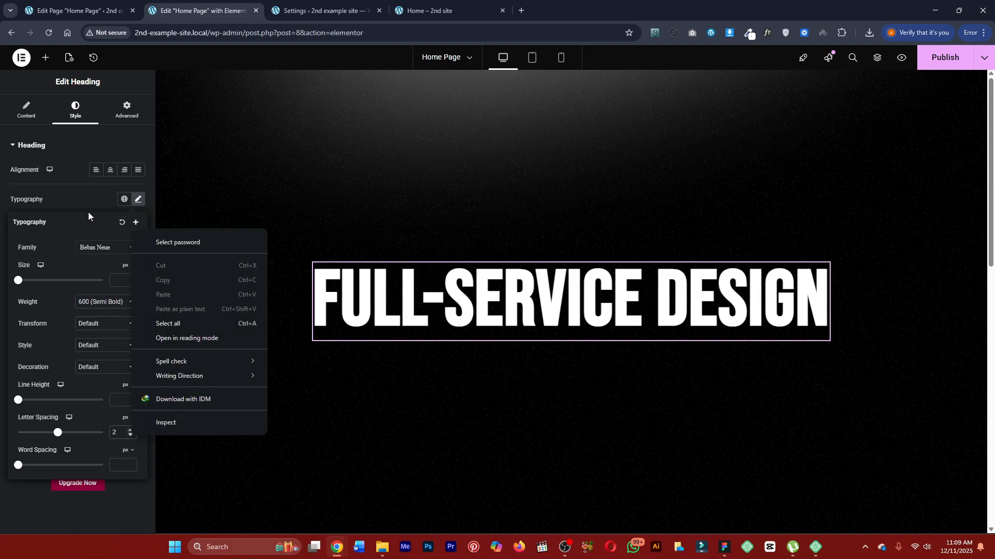
pyautogui.click(89, 197)
pyautogui.click(88, 197)
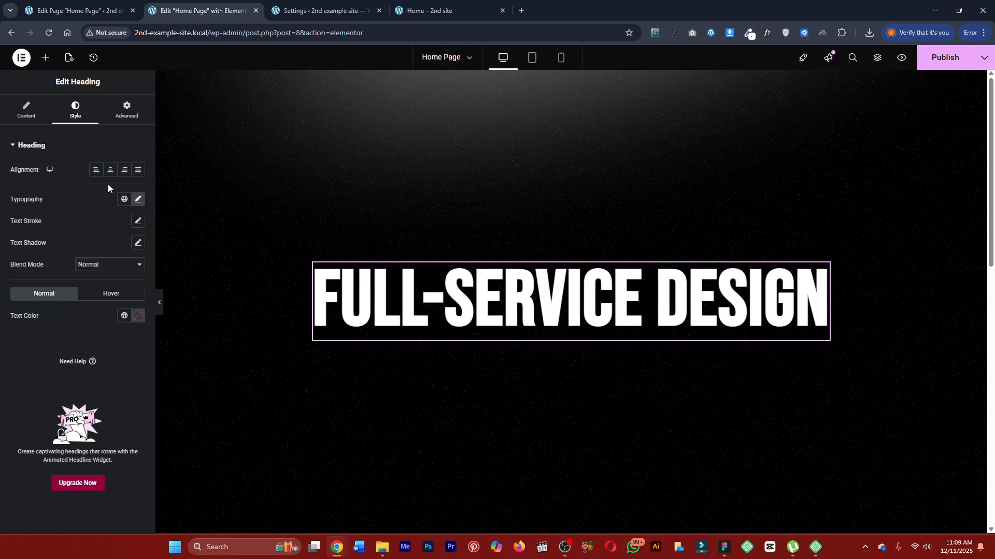
# Check the finished page's hero layout and add a Heading widget directly above the Full-Service Design heading.
pyautogui.click(443, 10)
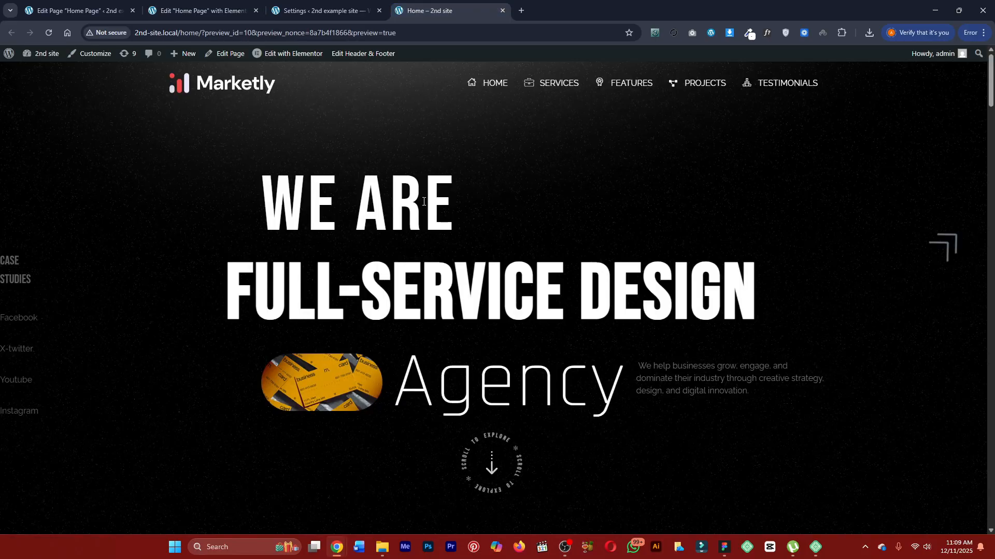
pyautogui.click(321, 10)
pyautogui.click(163, 5)
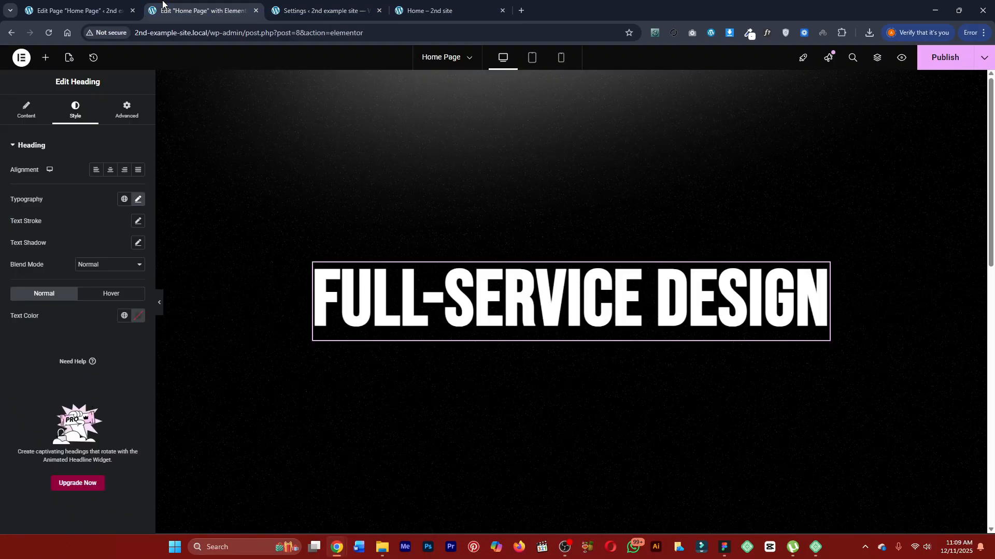
pyautogui.click(46, 57)
pyautogui.write('head')
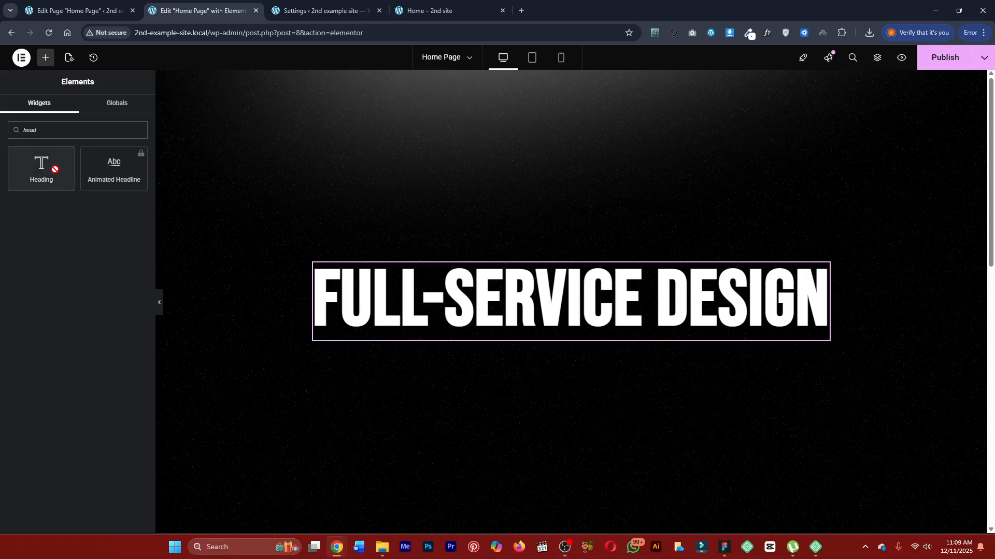
pyautogui.moveTo(41, 166); pyautogui.dragTo(496, 286)
pyautogui.doubleClick(66, 185)
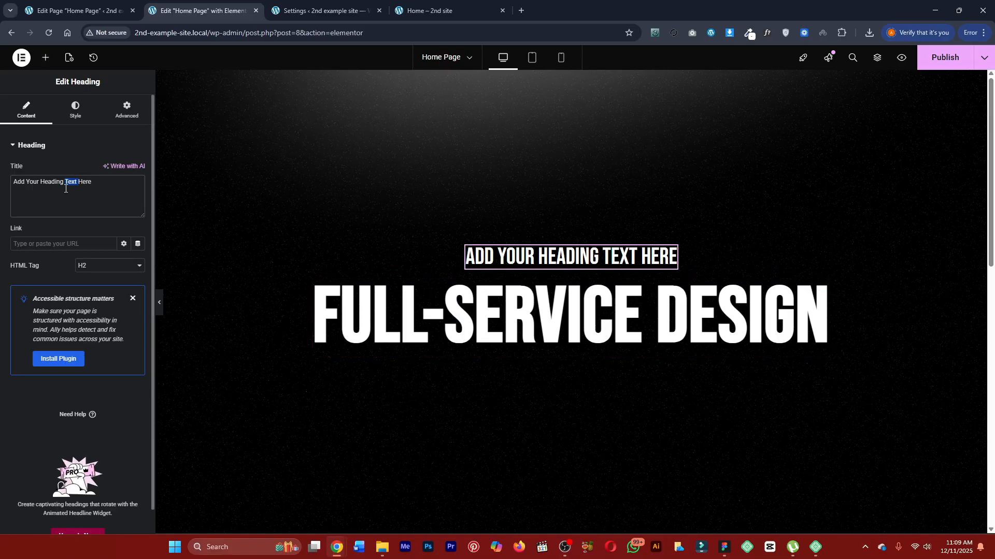
pyautogui.click(90, 271)
pyautogui.click(56, 266)
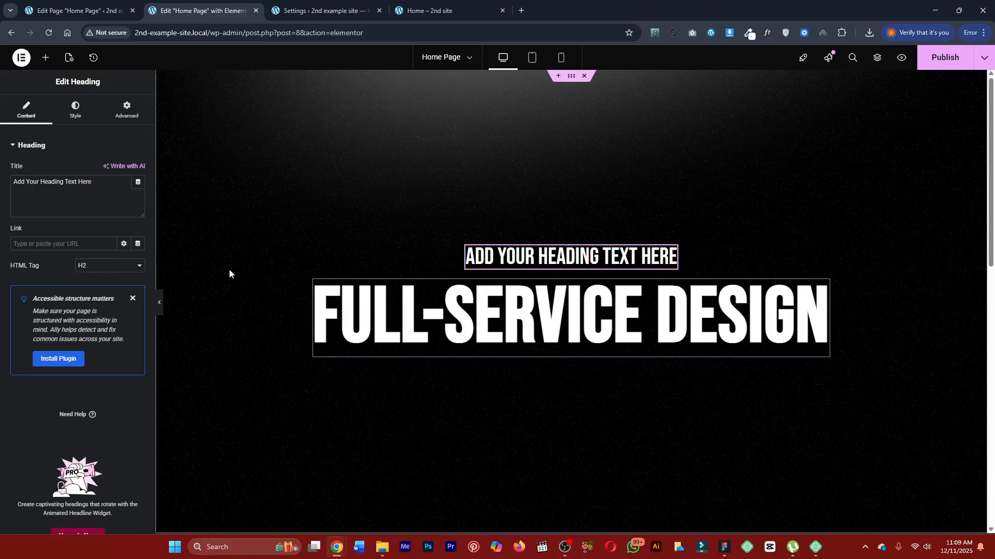
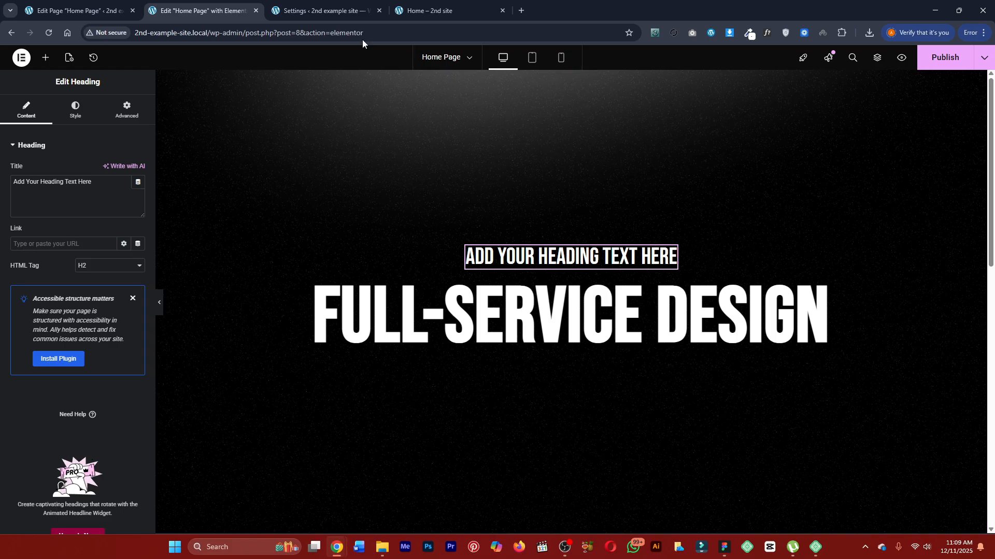
# Inspect the finished page's "We Are" heading with WhatFont to read its font size and weight, and return to the Elementor editor.
pyautogui.click(421, 11)
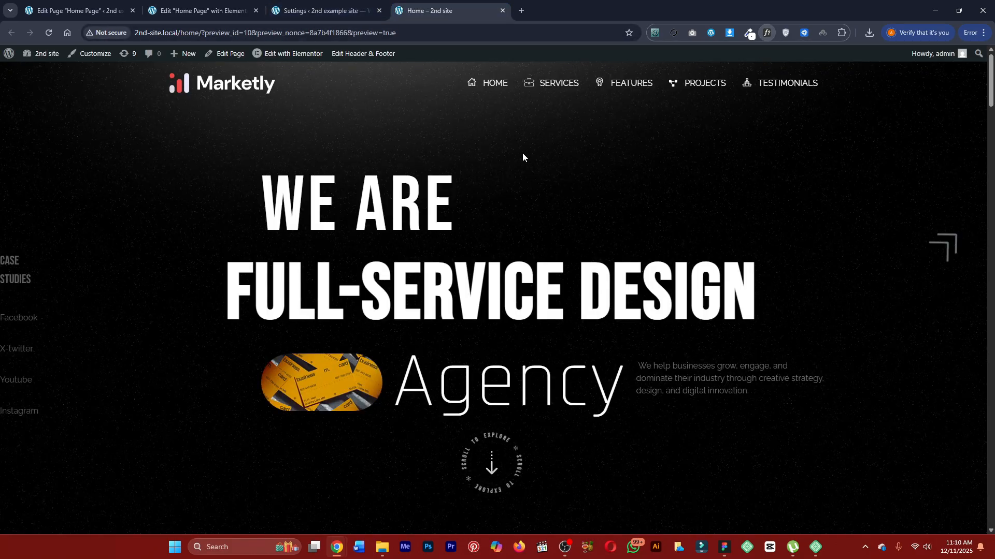
pyautogui.click(767, 33)
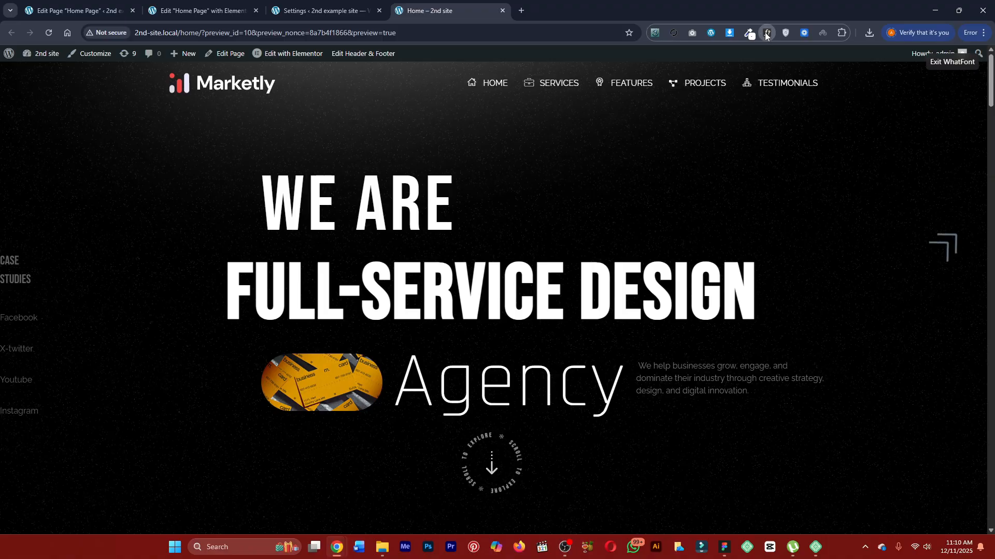
pyautogui.click(410, 221)
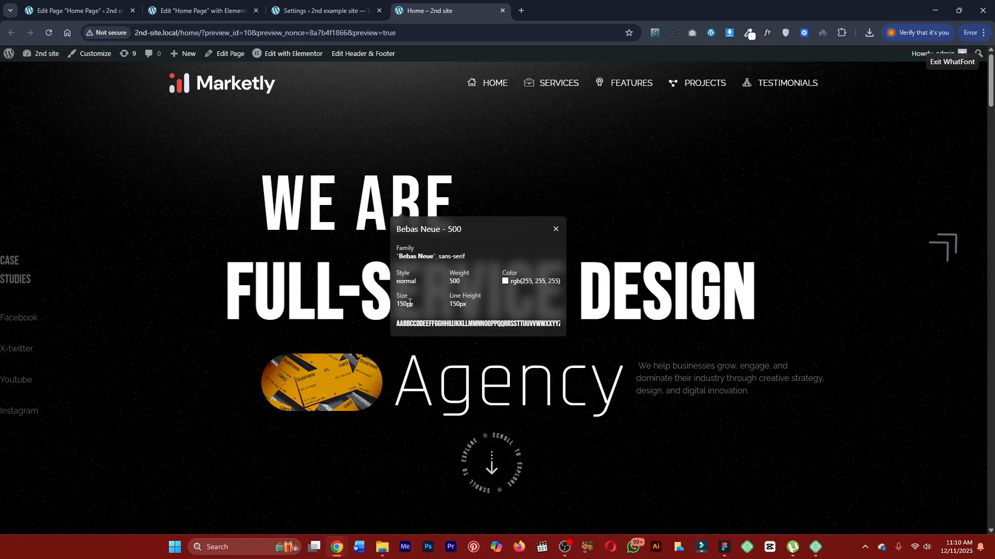
pyautogui.press('Escape')
pyautogui.click(318, 11)
pyautogui.click(242, 6)
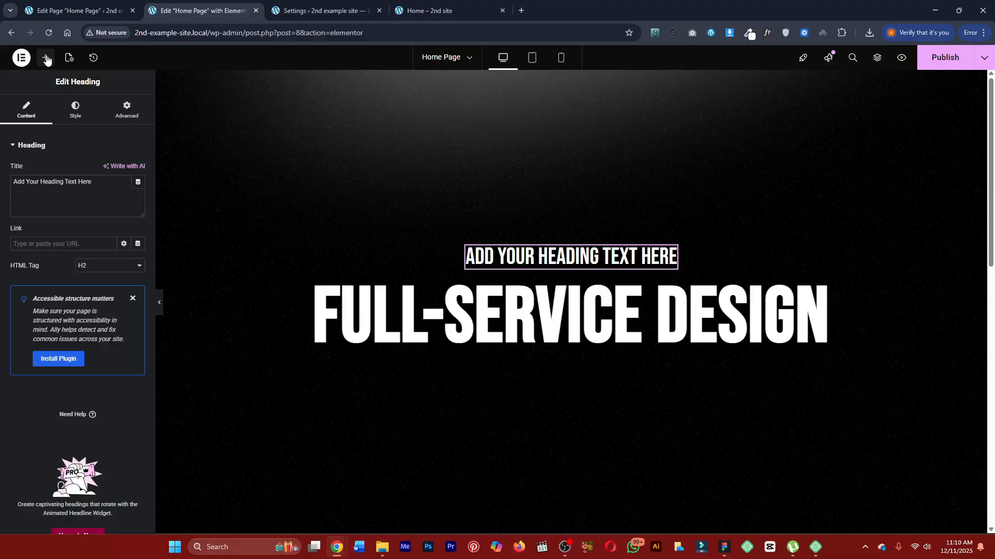
# In the site settings' typography, set the H2 font size to 150 px.
pyautogui.click(21, 58)
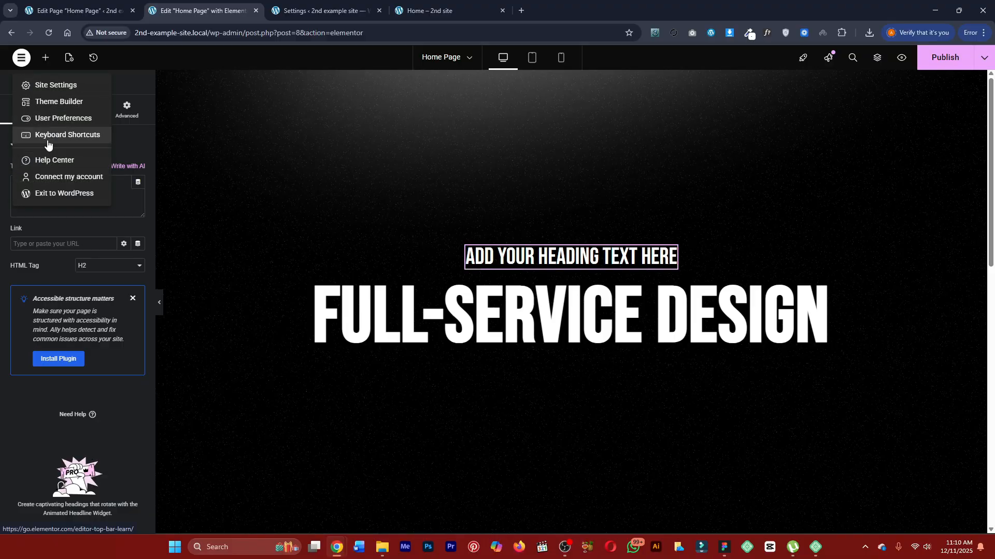
pyautogui.click(88, 93)
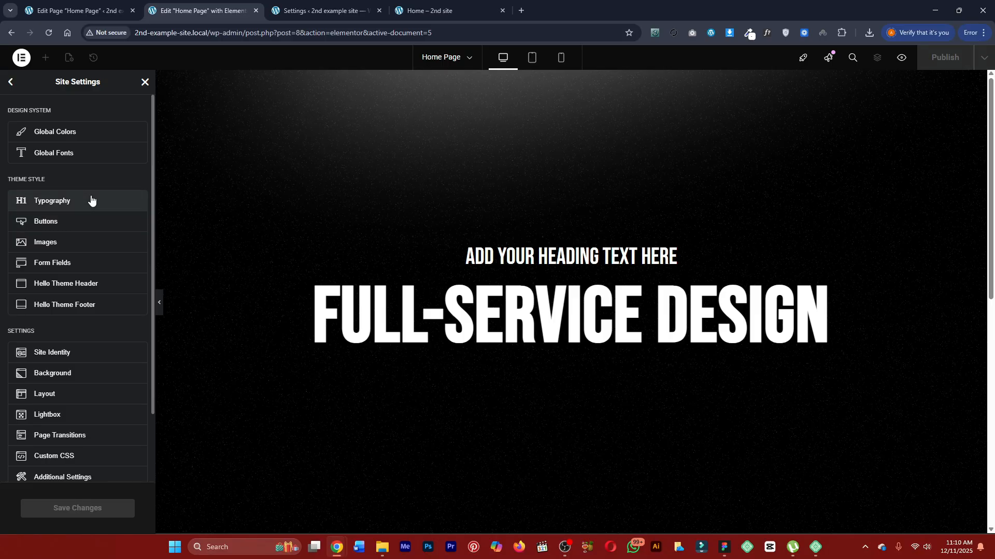
pyautogui.click(91, 199)
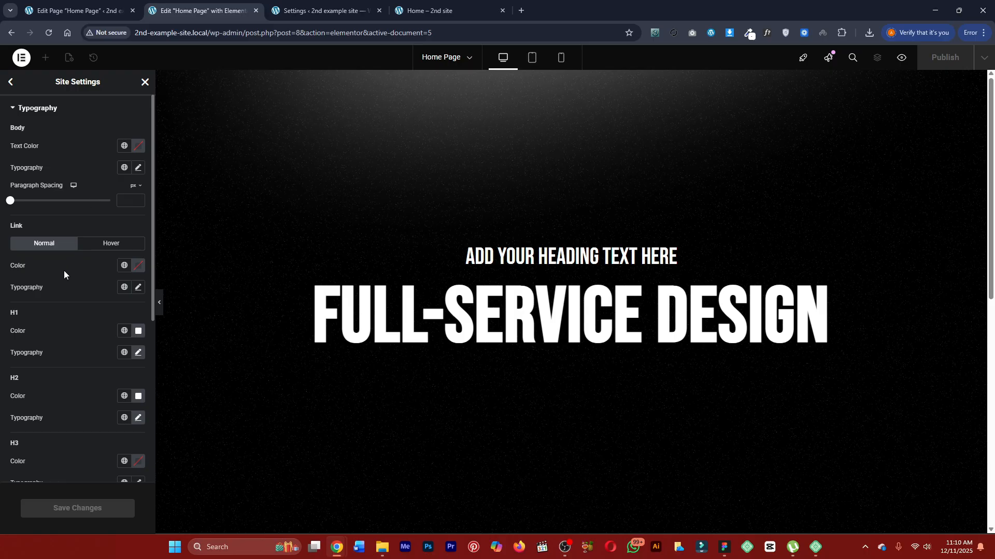
pyautogui.click(138, 418)
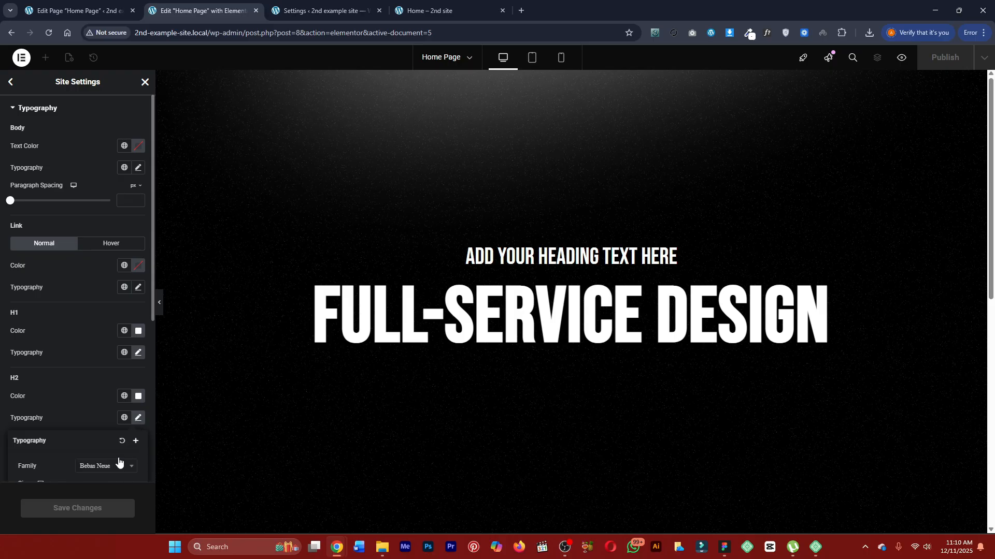
pyautogui.click(100, 461)
pyautogui.click(61, 442)
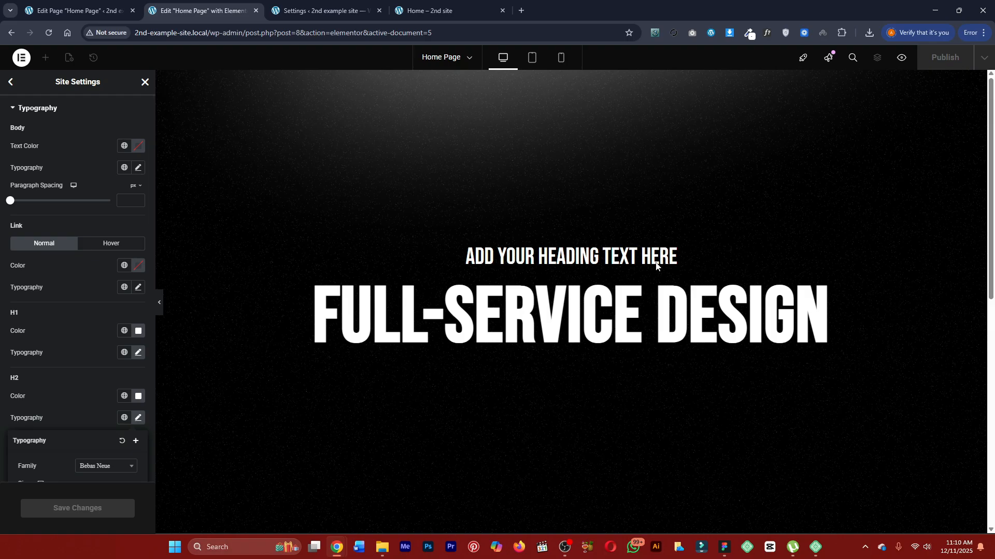
pyautogui.scroll(-3, 97, 367)
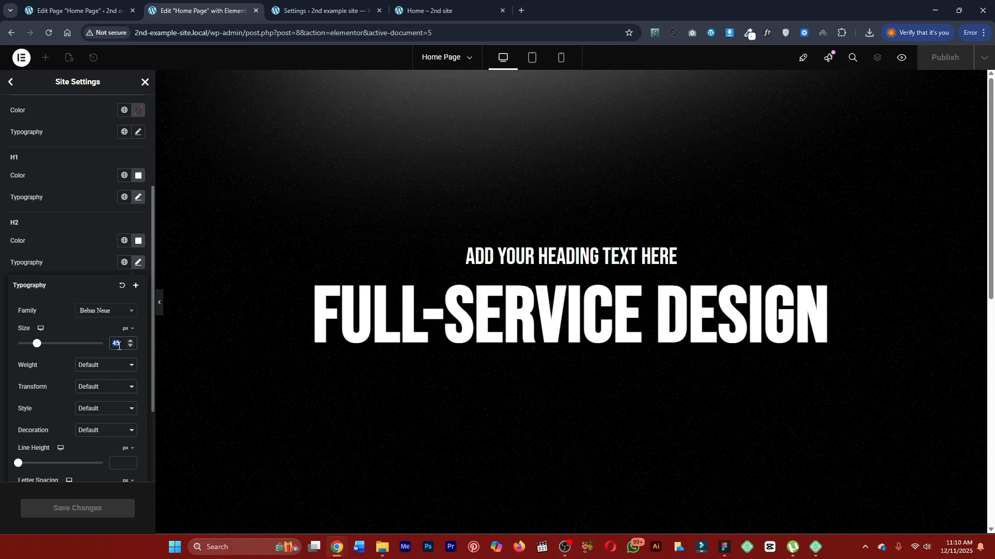
pyautogui.press('Up')
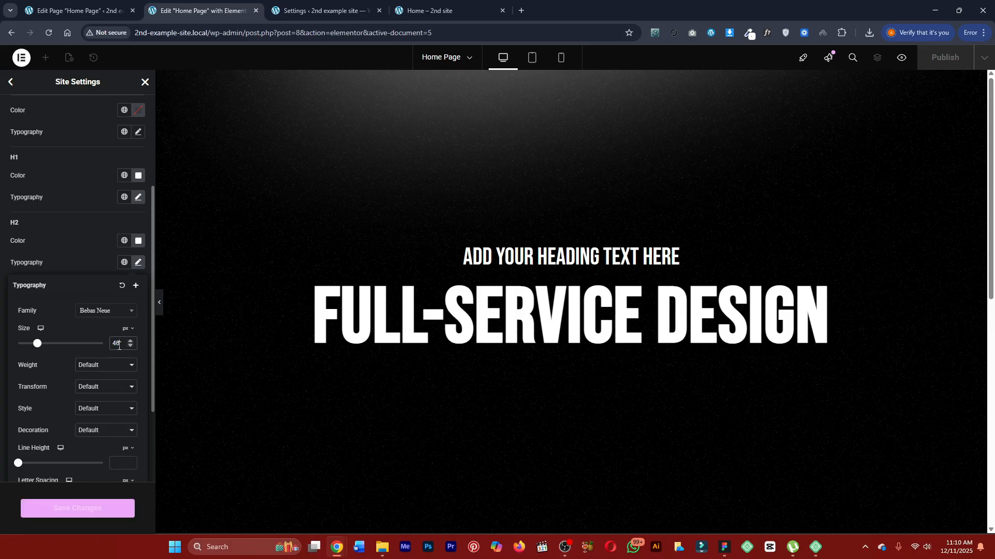
pyautogui.press('Up')
pyautogui.press('Up')
pyautogui.press('Up')
pyautogui.press('Up')
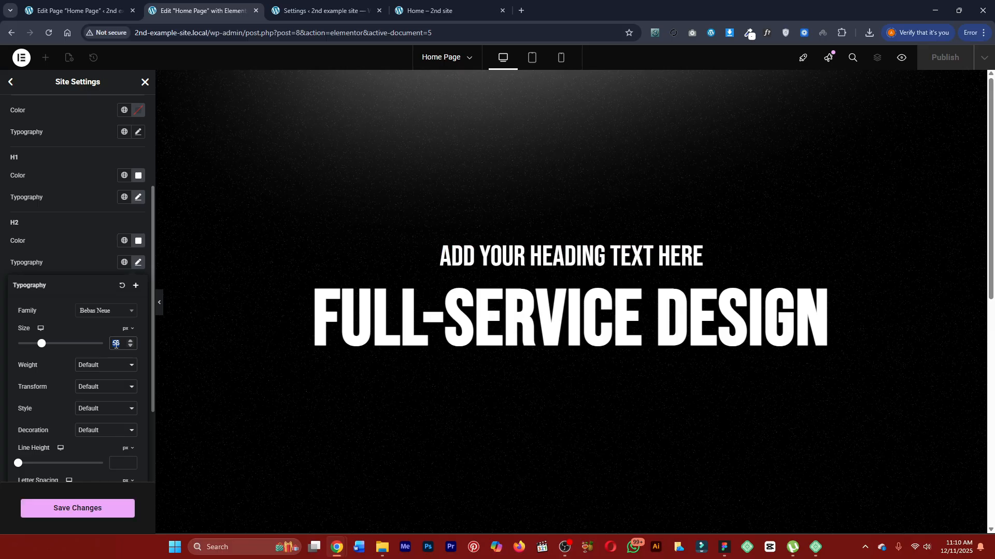
pyautogui.write('150')
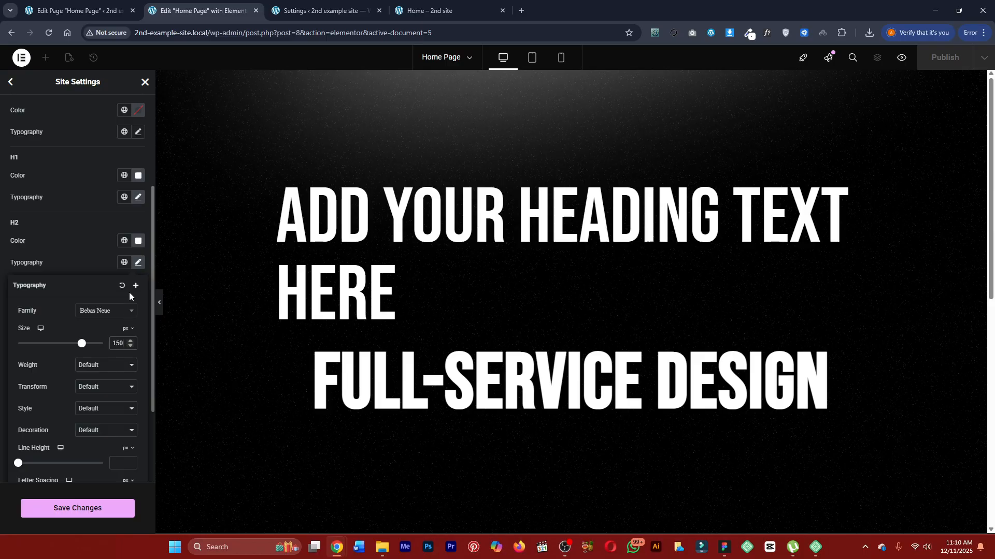
# Save the site settings changes and return to editing the page.
pyautogui.click(73, 254)
pyautogui.click(82, 505)
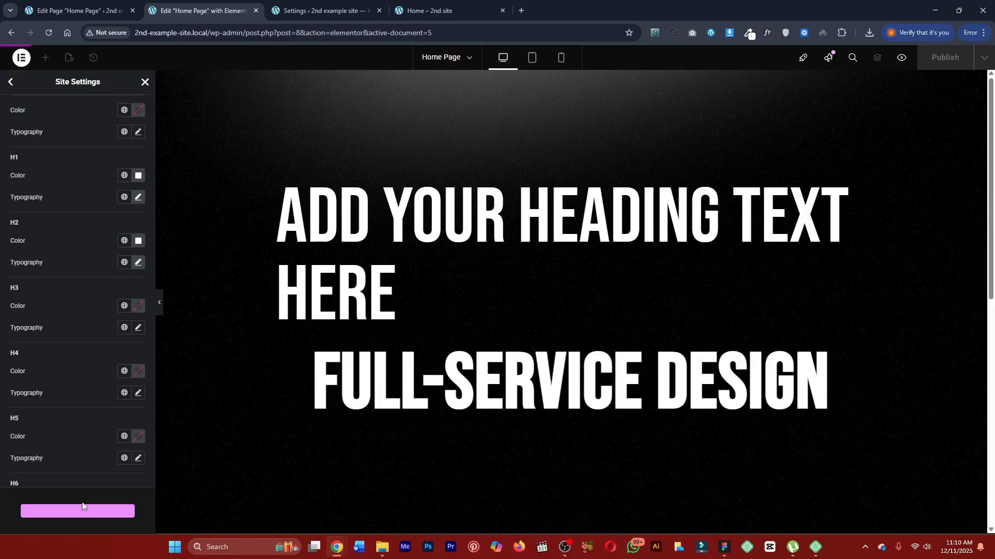
pyautogui.click(146, 82)
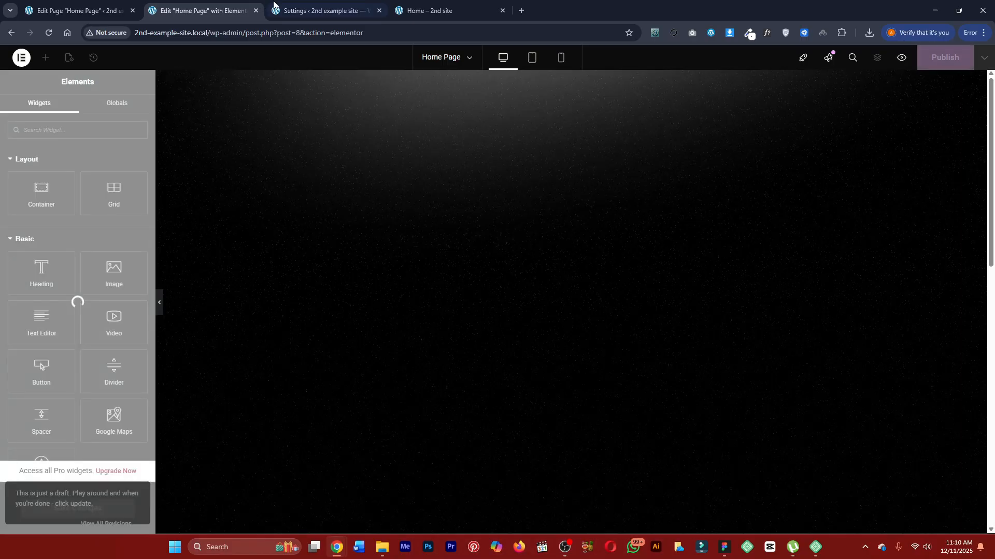
# Check the reference page's wording and change the upper hero heading's text to "WE ARE".
pyautogui.click(353, 251)
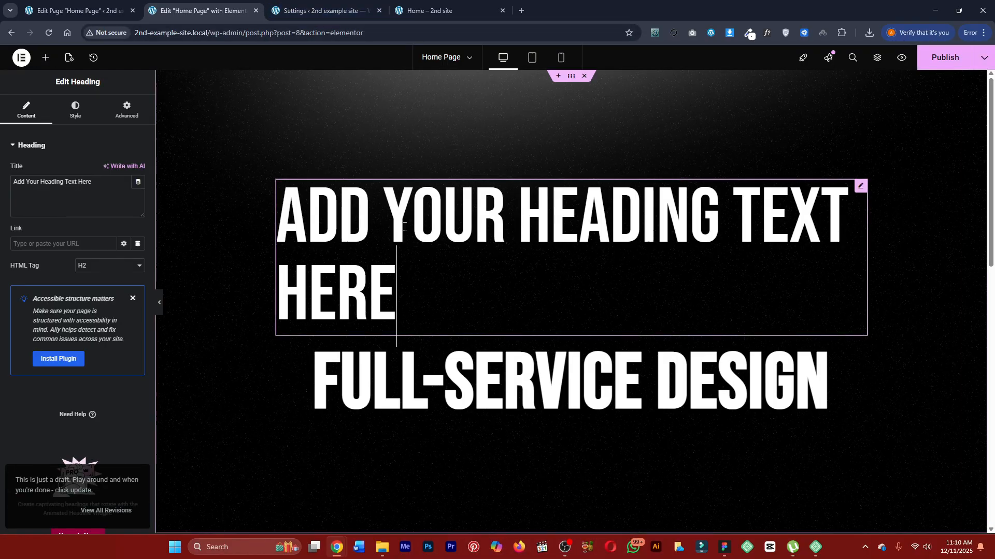
pyautogui.click(431, 5)
pyautogui.click(321, 11)
pyautogui.click(211, 14)
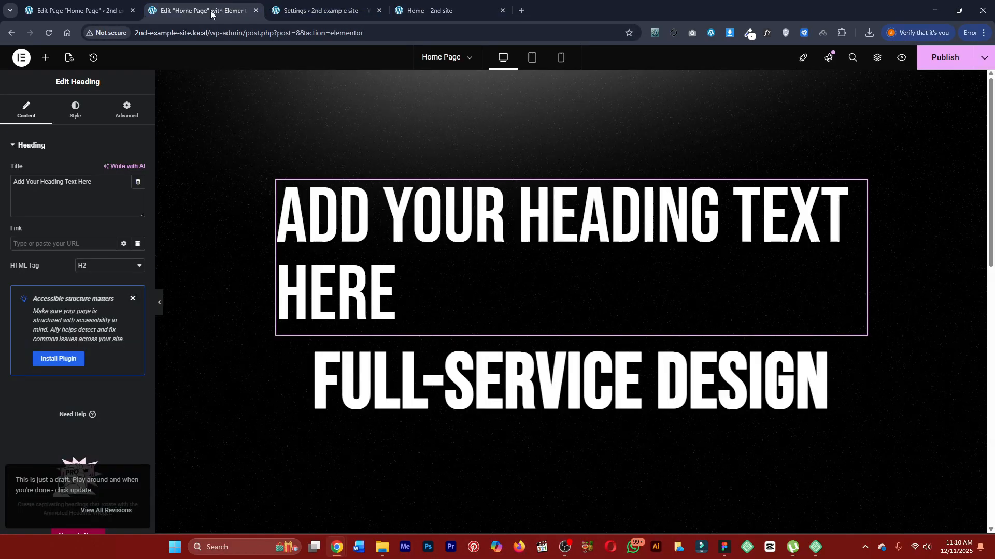
pyautogui.tripleClick(76, 192)
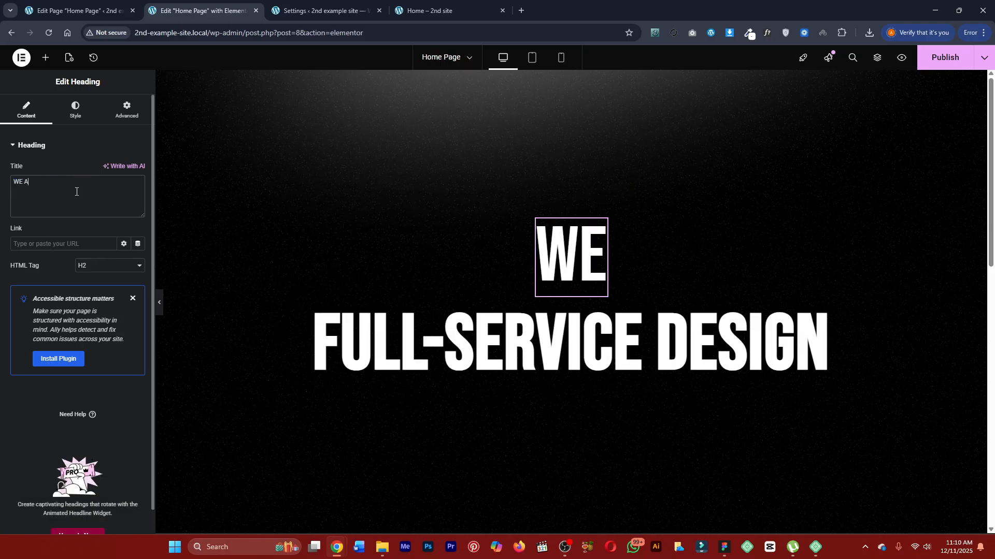
pyautogui.write('RE')
# Try lighter font weights on the WE ARE heading and set its weight to 100 (Thin).
pyautogui.click(75, 110)
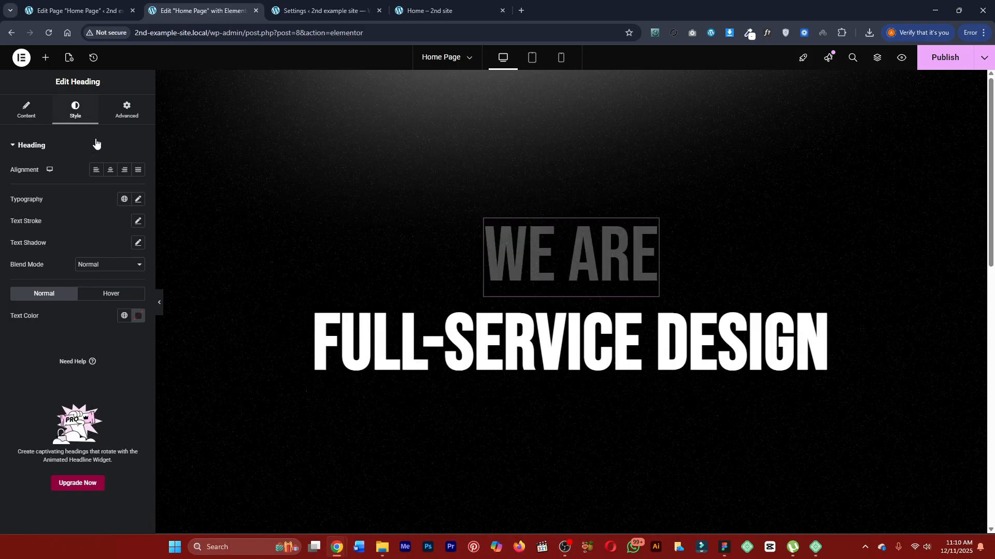
pyautogui.click(138, 199)
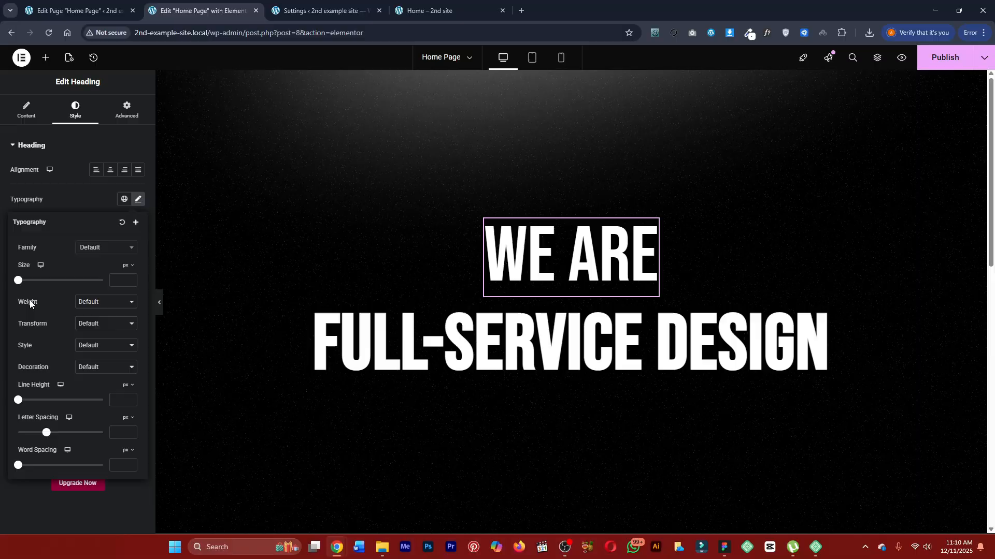
pyautogui.click(110, 304)
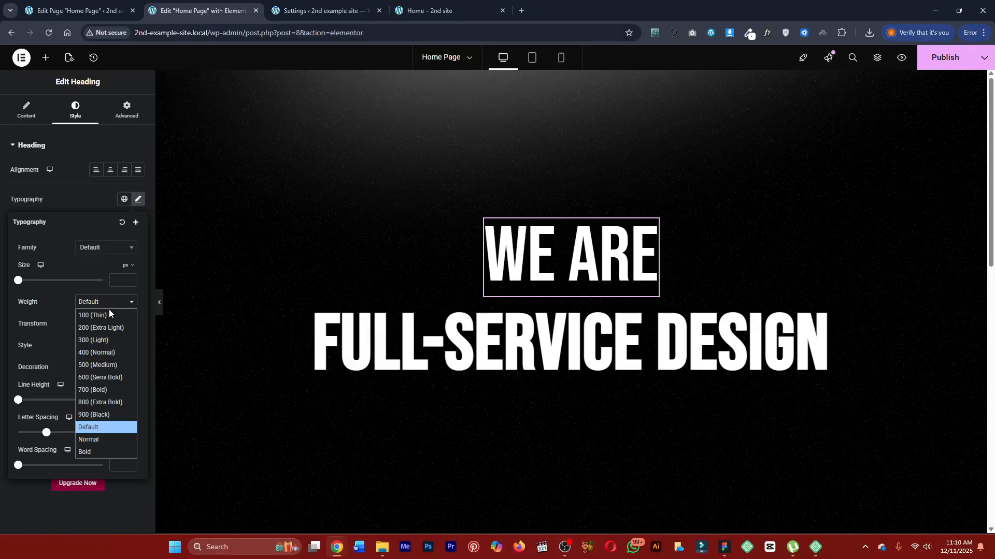
pyautogui.click(110, 343)
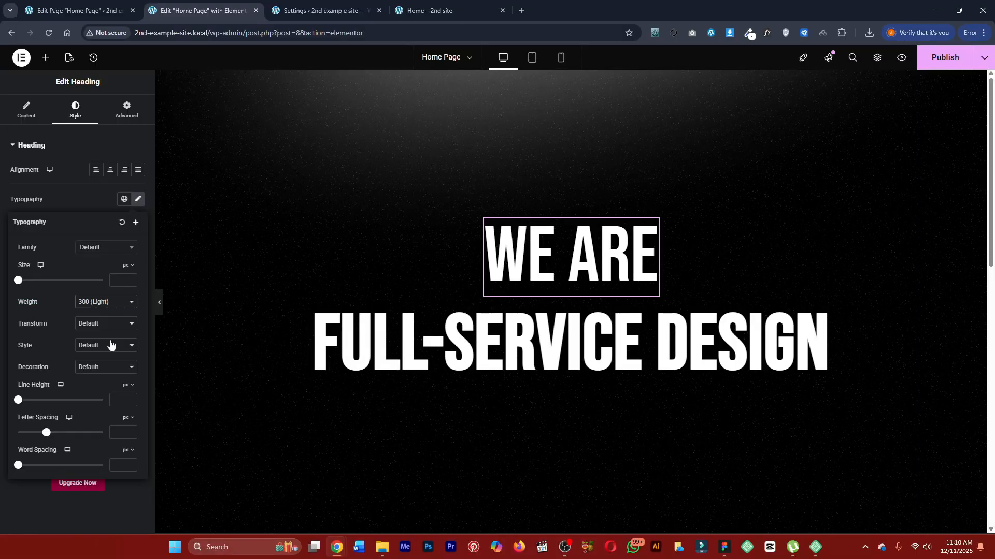
pyautogui.click(99, 307)
pyautogui.click(98, 325)
pyautogui.click(99, 309)
pyautogui.click(99, 314)
# Inspect the font weights of the "We Are" and "Full-Service Design" headings on the finished page with WhatFont, and return to the editor.
pyautogui.click(317, 10)
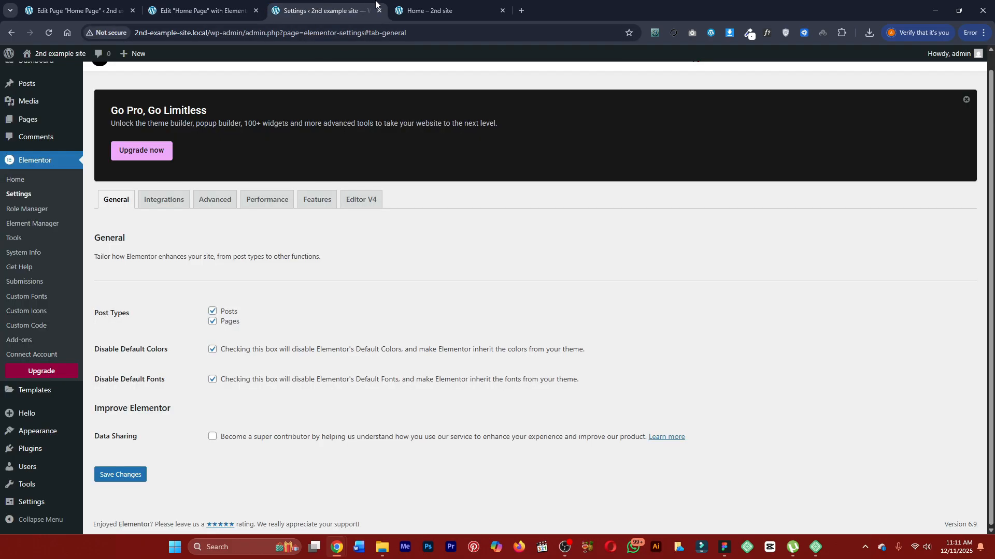
pyautogui.click(397, 14)
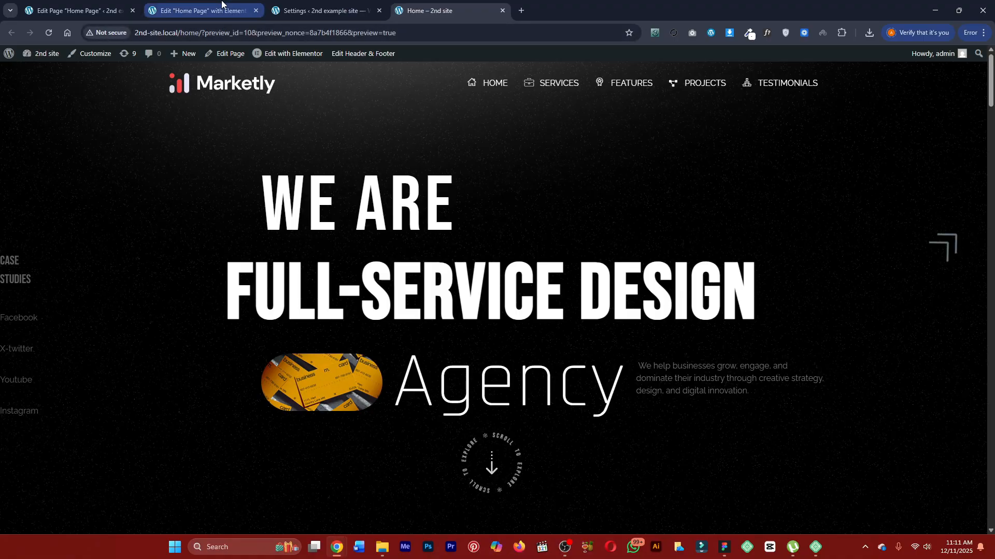
pyautogui.click(765, 33)
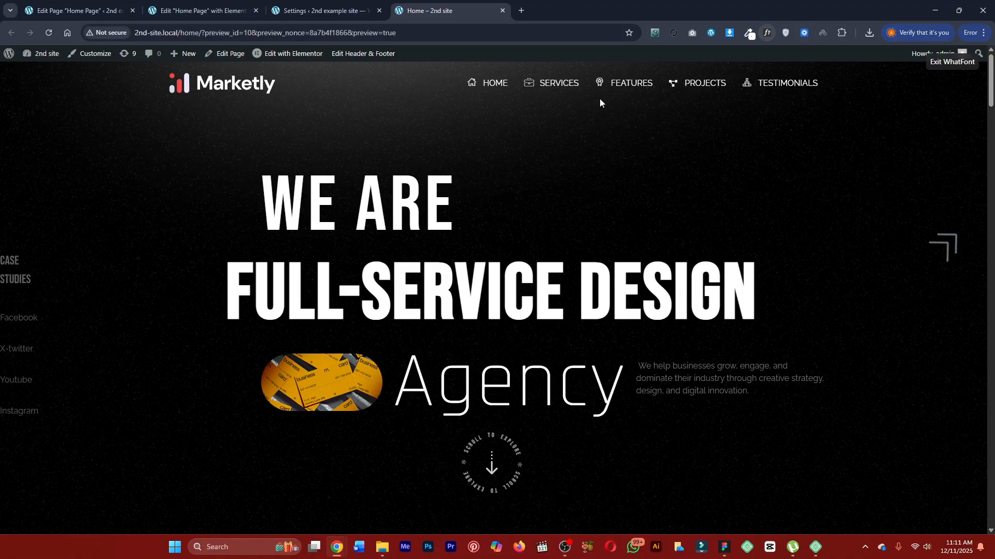
pyautogui.click(401, 206)
pyautogui.press('Escape')
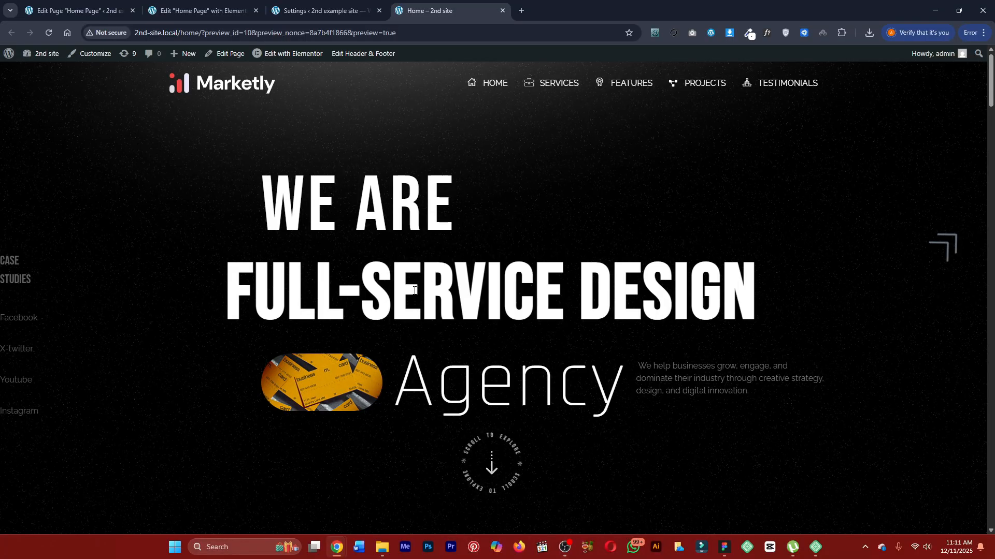
pyautogui.click(767, 33)
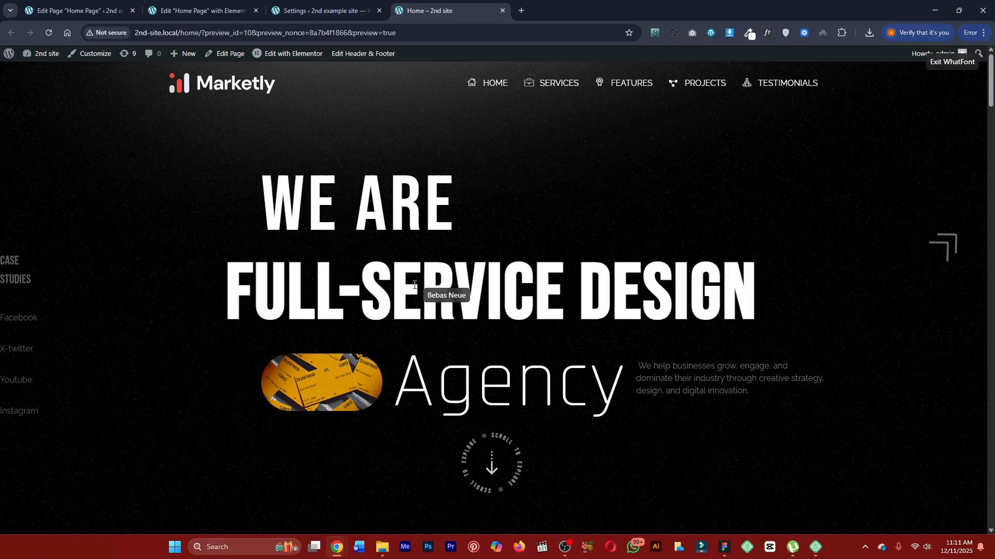
pyautogui.click(410, 293)
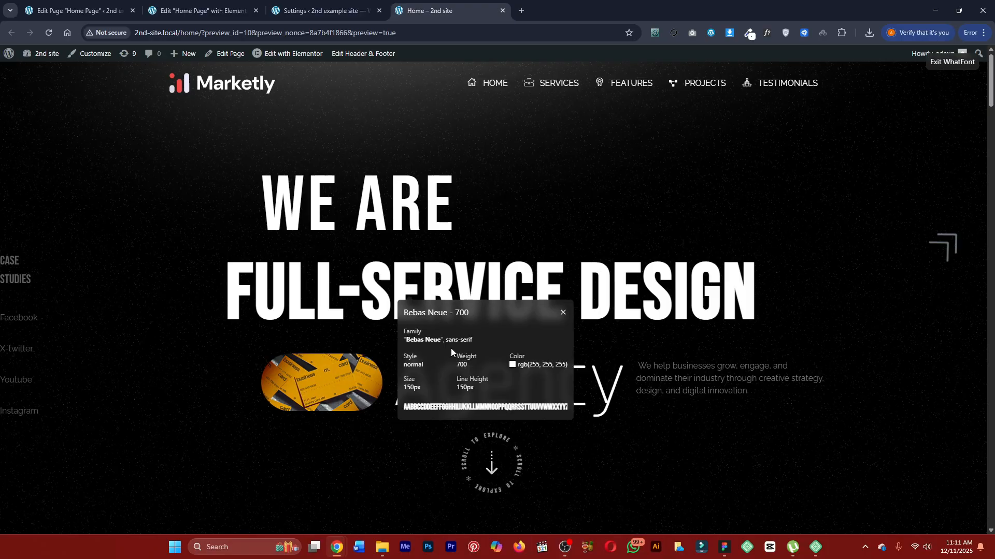
pyautogui.press('Escape')
pyautogui.click(303, 11)
pyautogui.click(254, 5)
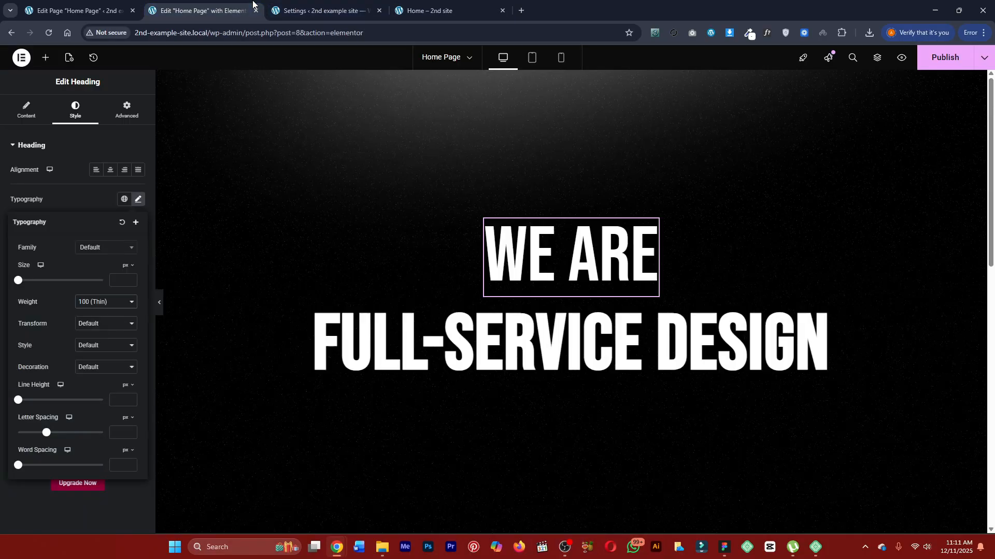
# Try font weights from 200 to 800 on the Full-Service Design heading and set it back to 600 (Semi Bold).
pyautogui.click(428, 357)
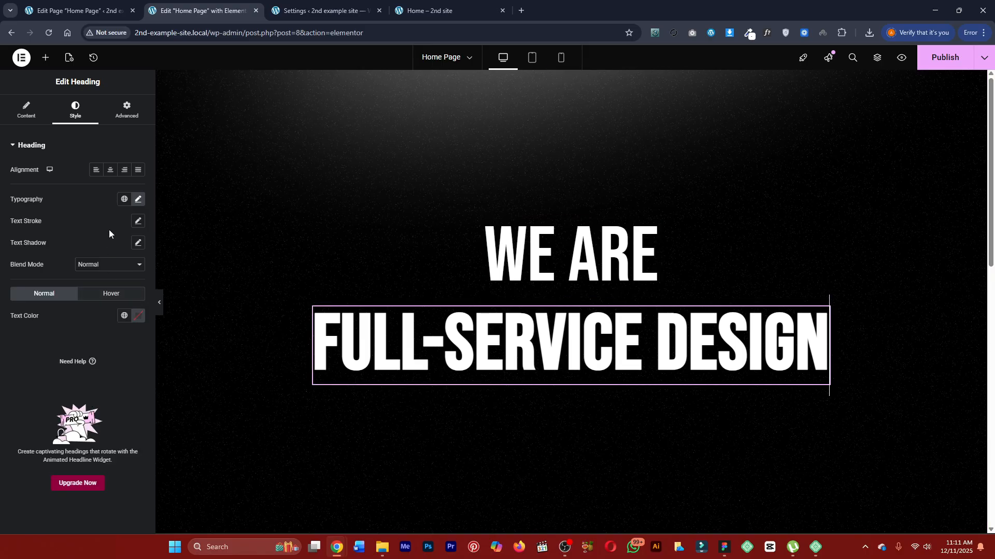
pyautogui.click(138, 199)
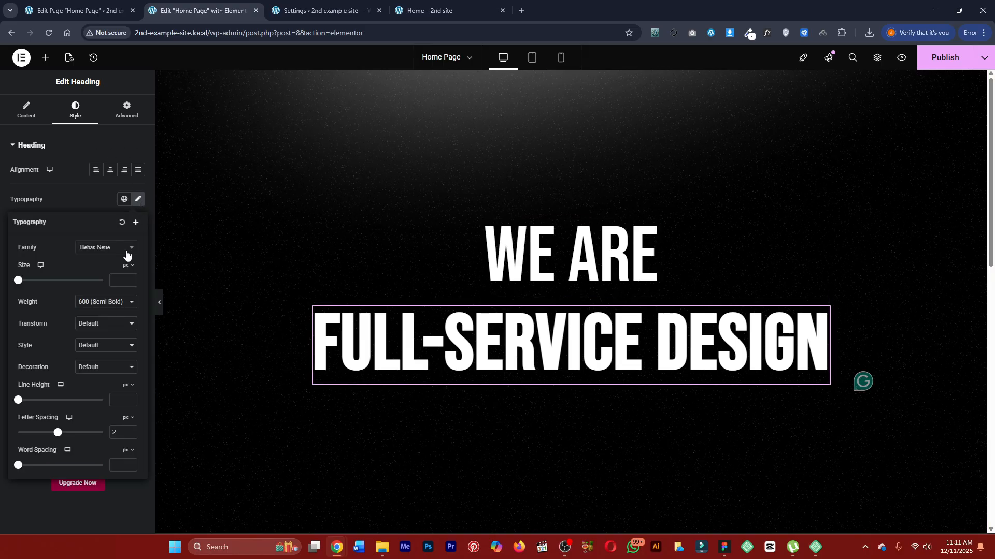
pyautogui.click(103, 306)
pyautogui.click(98, 391)
pyautogui.click(108, 310)
pyautogui.click(96, 404)
pyautogui.click(94, 303)
pyautogui.click(95, 337)
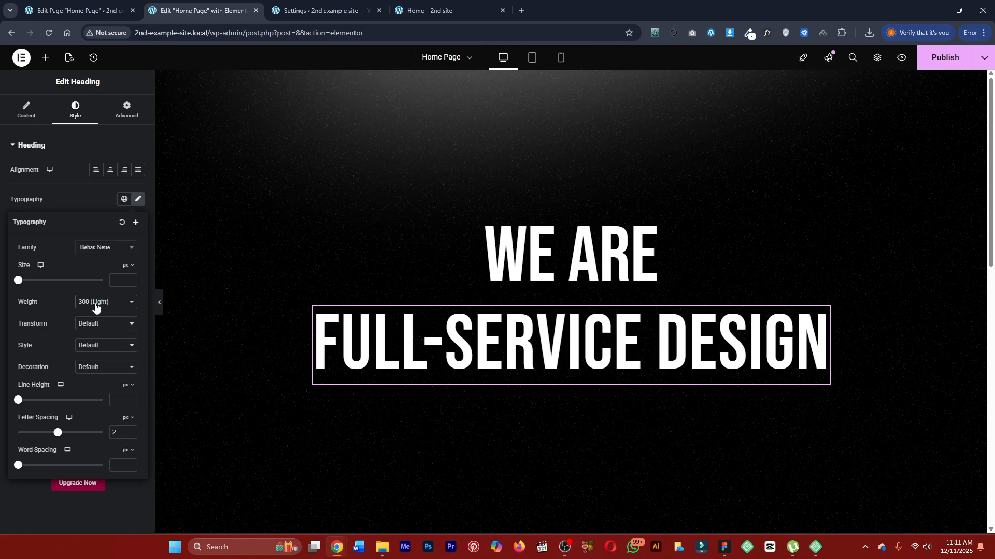
pyautogui.click(93, 305)
pyautogui.click(98, 327)
pyautogui.click(95, 304)
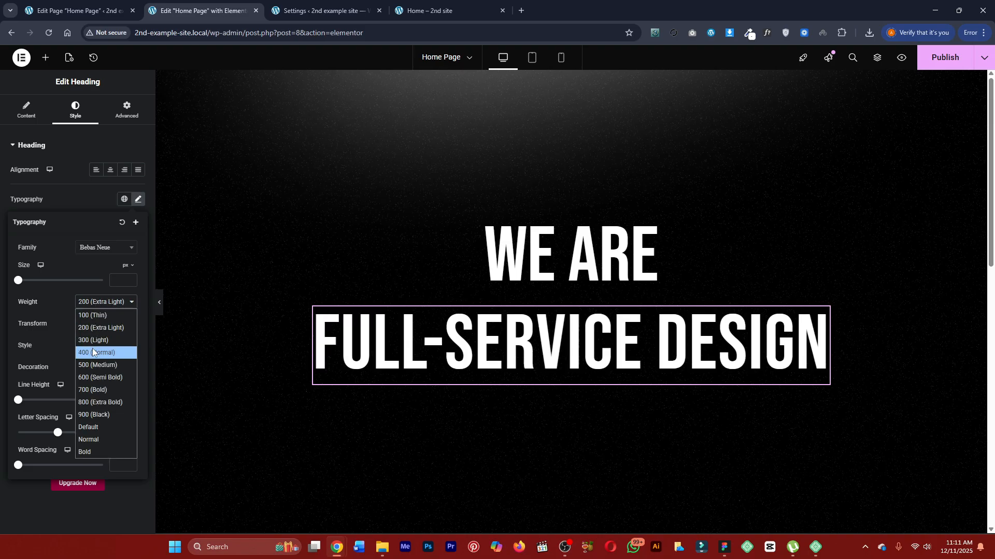
pyautogui.click(93, 352)
pyautogui.click(94, 303)
pyautogui.click(92, 365)
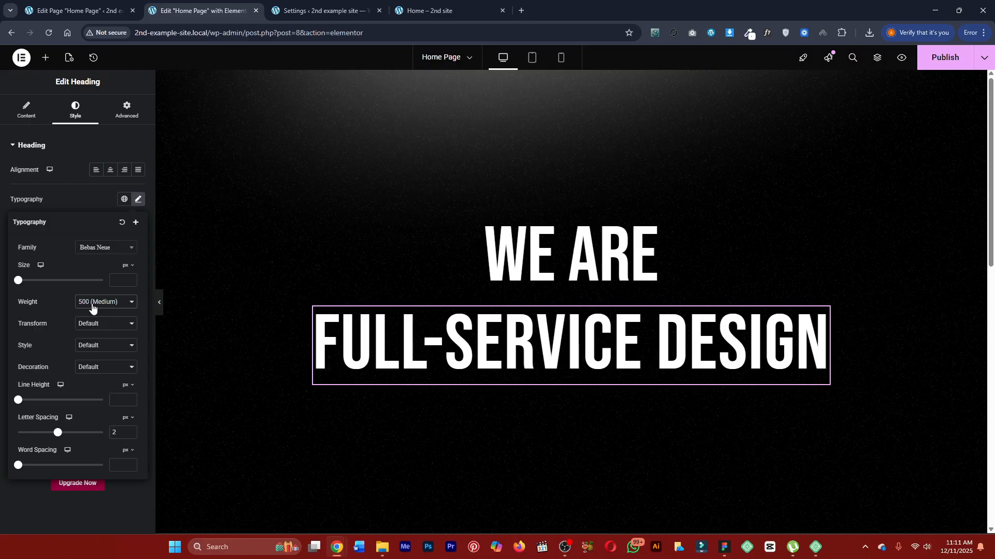
pyautogui.click(93, 303)
pyautogui.click(93, 376)
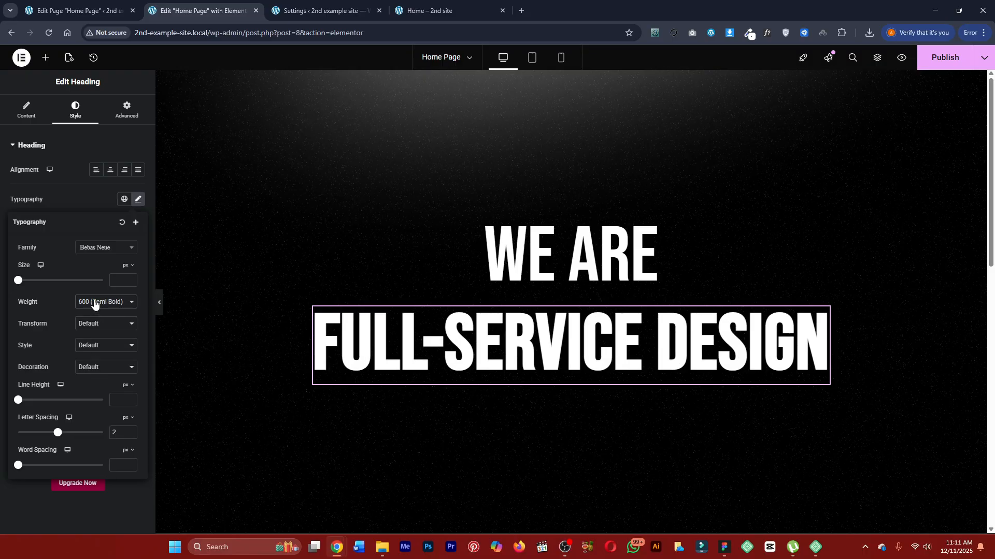
# Compare font weights from 200 (Extra Light) to 900 (Black) on the Full-Service Design heading and return it to 600 (Semi Bold).
pyautogui.click(95, 304)
pyautogui.click(92, 361)
pyautogui.click(102, 304)
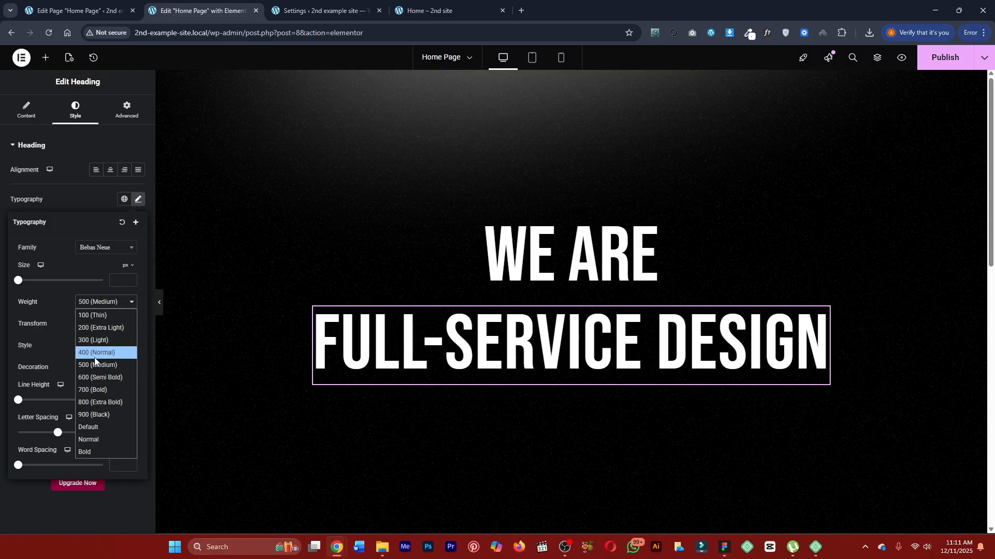
pyautogui.click(91, 375)
pyautogui.click(95, 305)
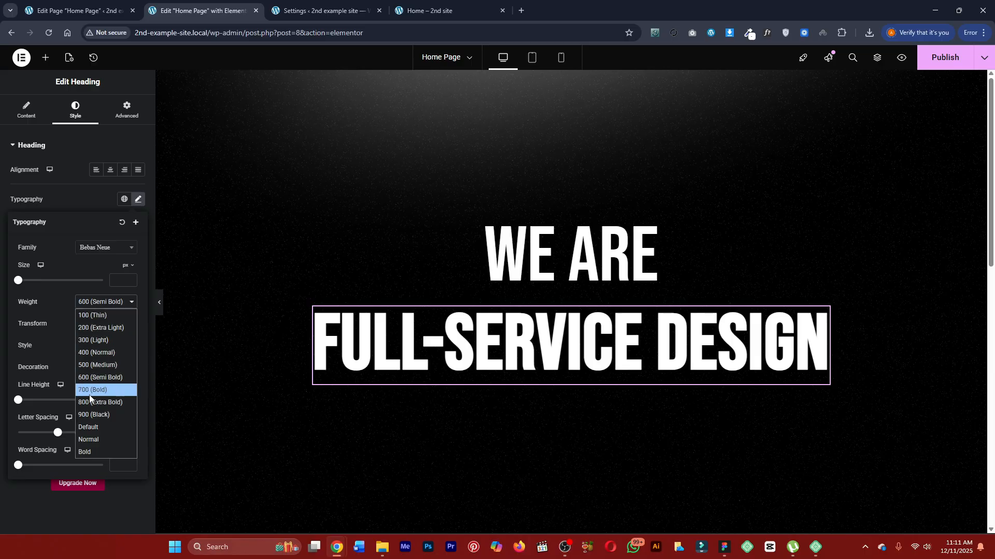
pyautogui.click(93, 377)
pyautogui.click(95, 304)
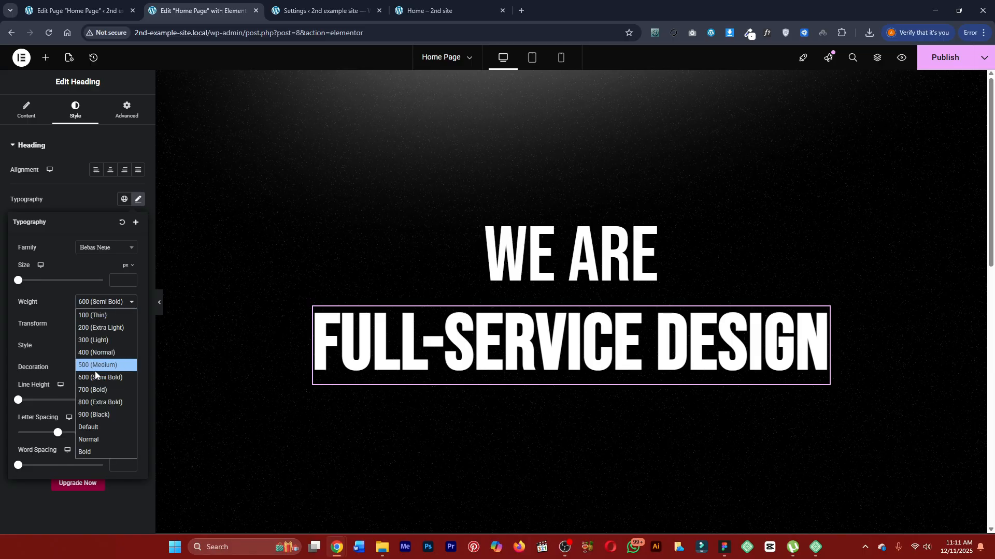
pyautogui.click(95, 374)
pyautogui.click(101, 306)
pyautogui.click(98, 395)
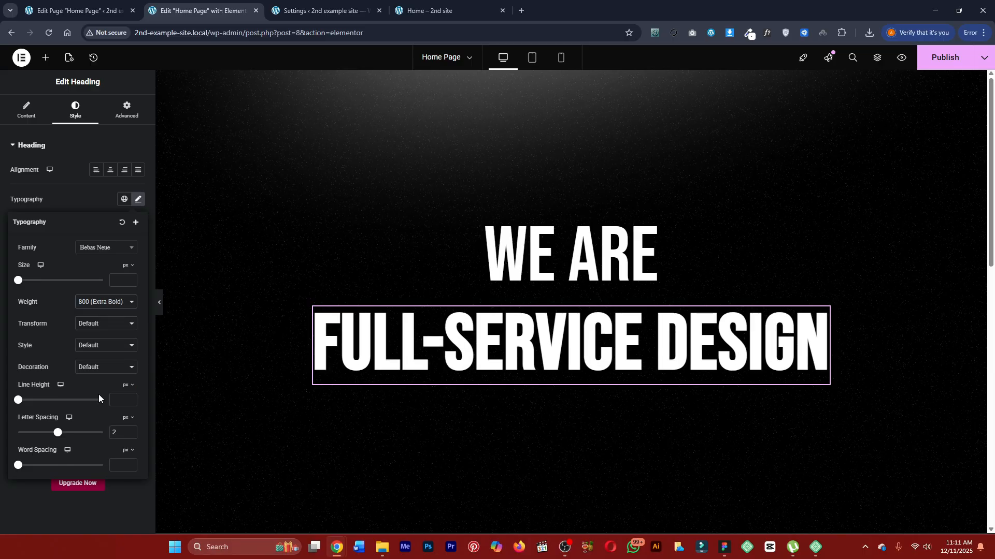
pyautogui.click(101, 302)
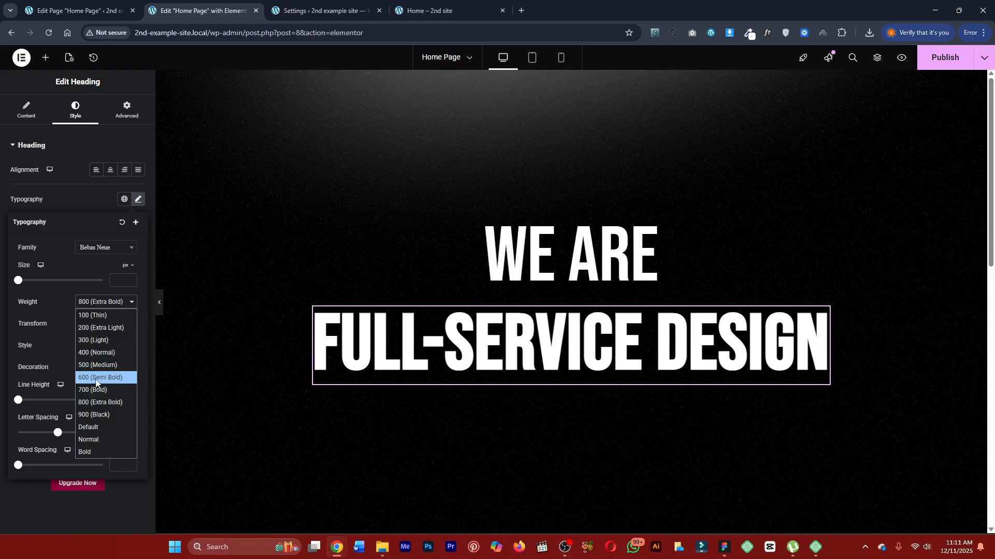
pyautogui.click(91, 415)
pyautogui.click(96, 303)
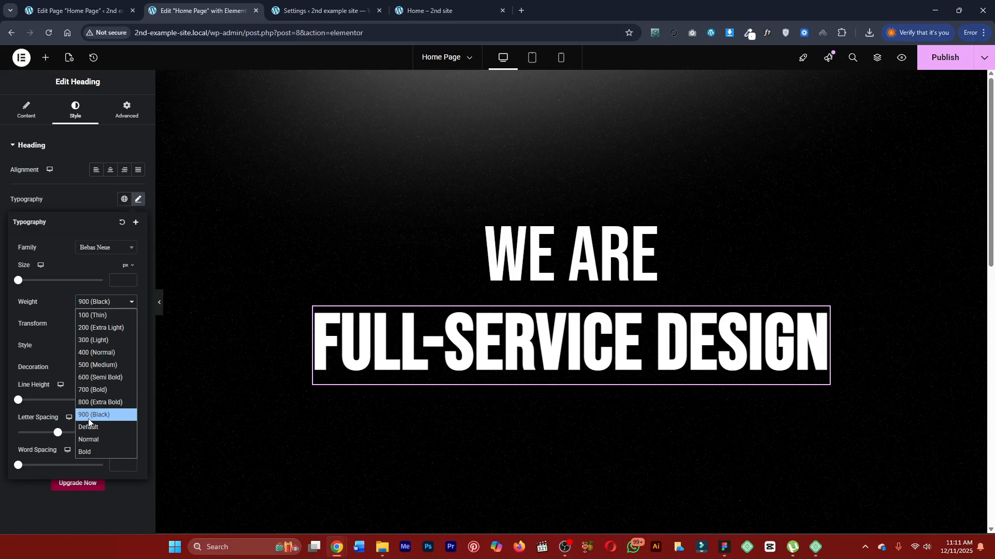
pyautogui.click(96, 402)
pyautogui.click(92, 309)
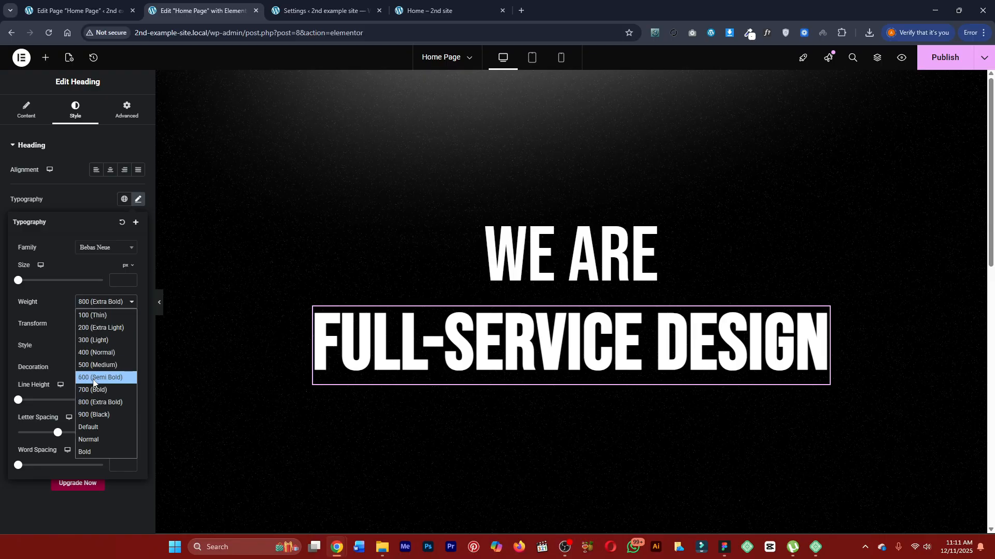
pyautogui.click(93, 378)
pyautogui.click(93, 303)
pyautogui.click(94, 365)
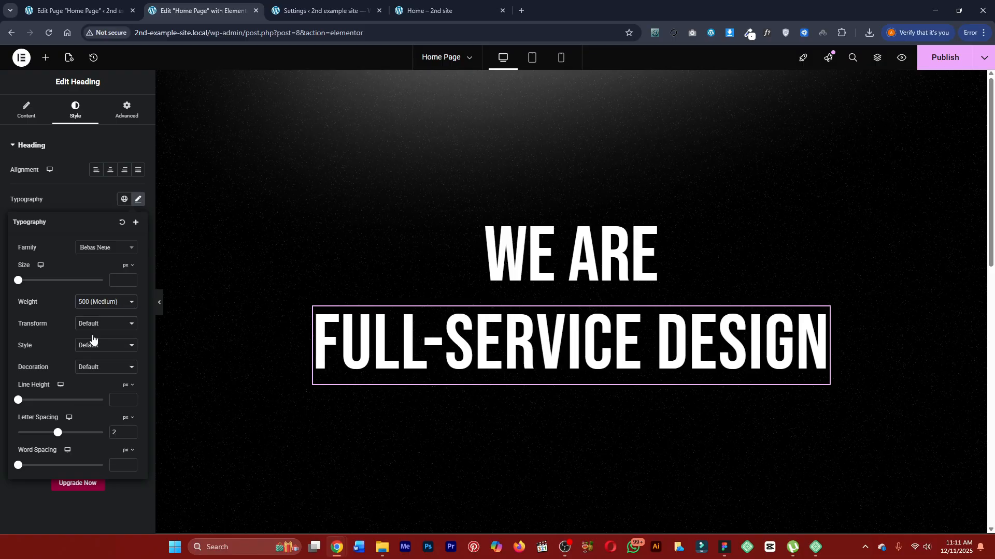
pyautogui.click(95, 303)
pyautogui.click(91, 354)
pyautogui.click(95, 301)
pyautogui.click(95, 340)
pyautogui.click(95, 303)
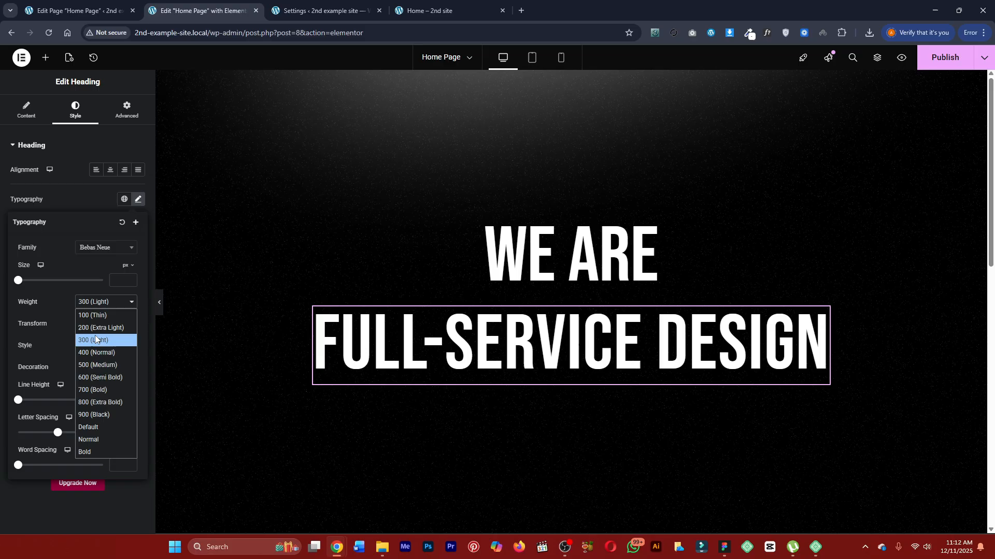
pyautogui.click(95, 335)
pyautogui.click(95, 327)
pyautogui.click(94, 304)
pyautogui.click(96, 328)
pyautogui.click(96, 306)
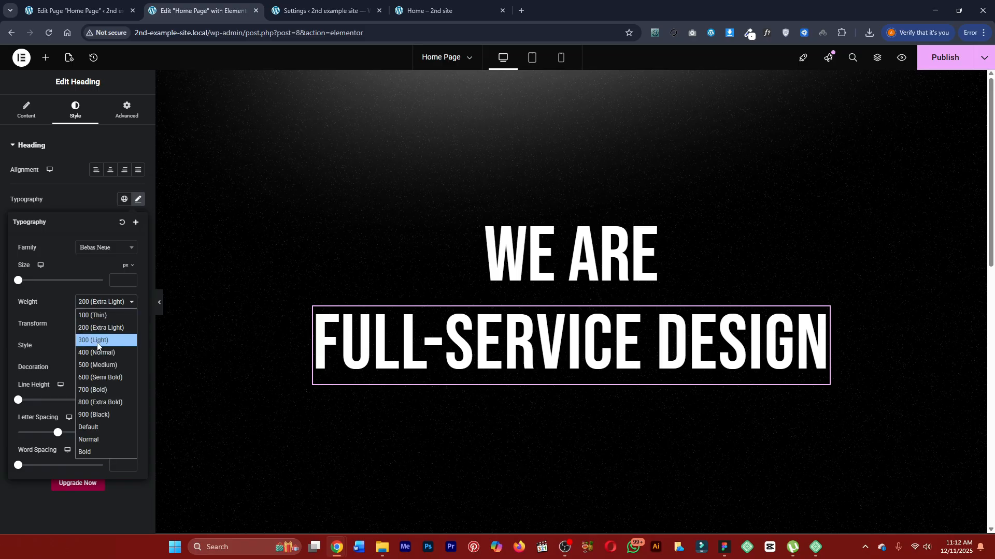
pyautogui.click(101, 378)
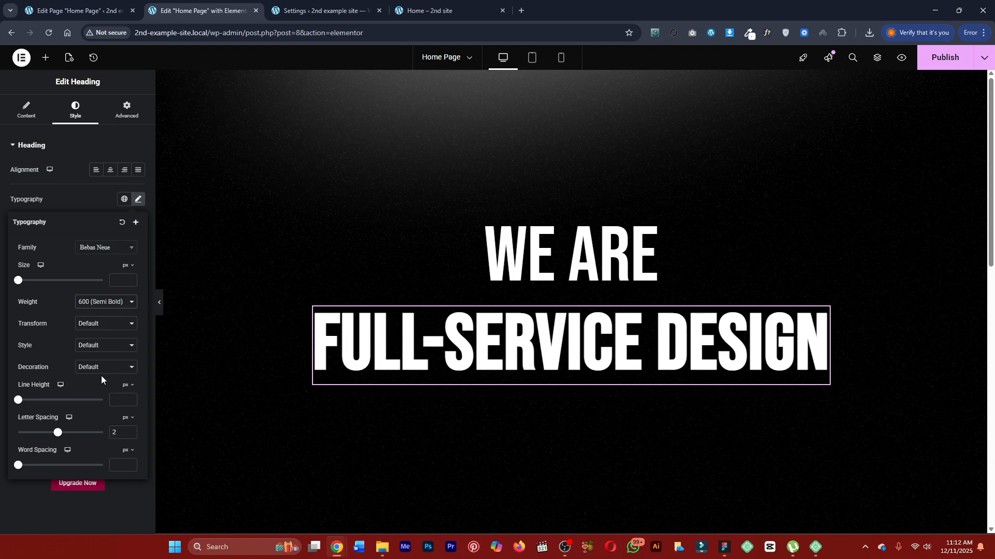
# Try weights from 500 to 900 on the Full-Service Design heading and set its font weight to 700 (Bold).
pyautogui.click(121, 307)
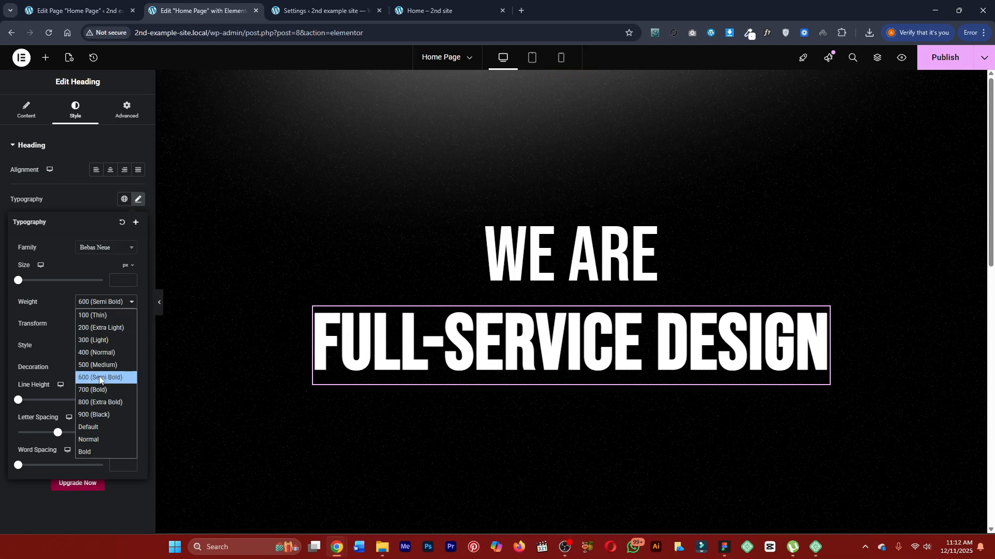
pyautogui.click(98, 403)
pyautogui.click(101, 302)
pyautogui.click(96, 415)
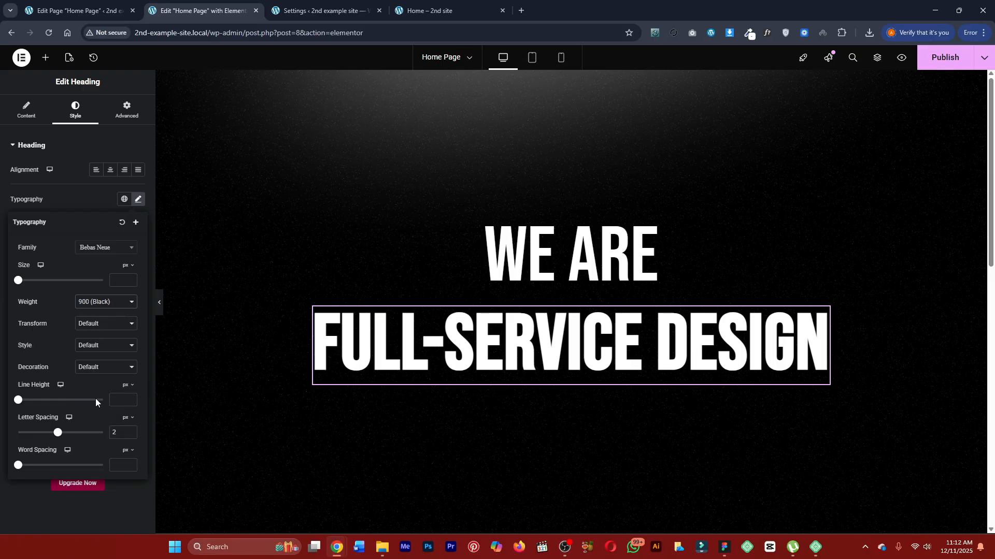
pyautogui.click(103, 302)
pyautogui.click(100, 402)
pyautogui.click(97, 305)
pyautogui.click(100, 378)
pyautogui.click(97, 305)
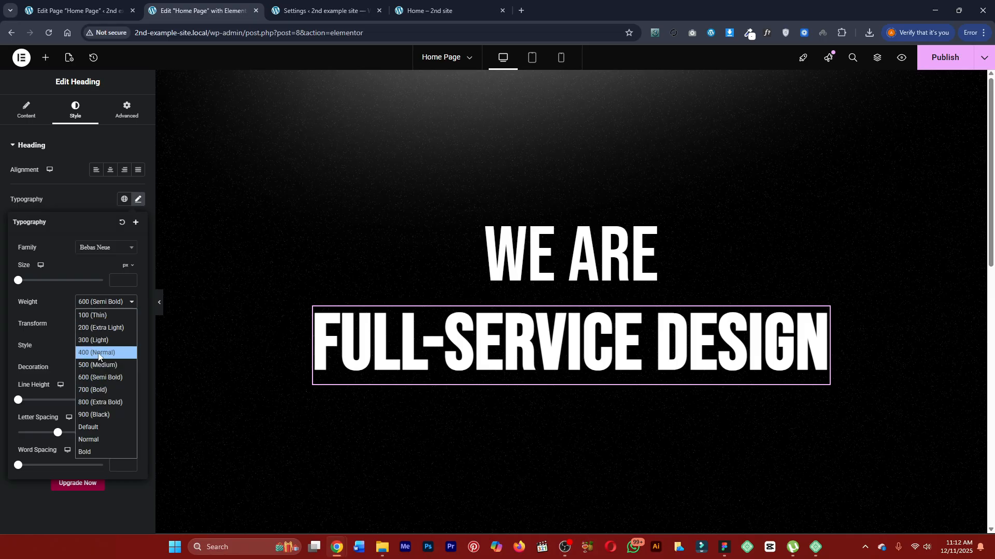
pyautogui.click(99, 365)
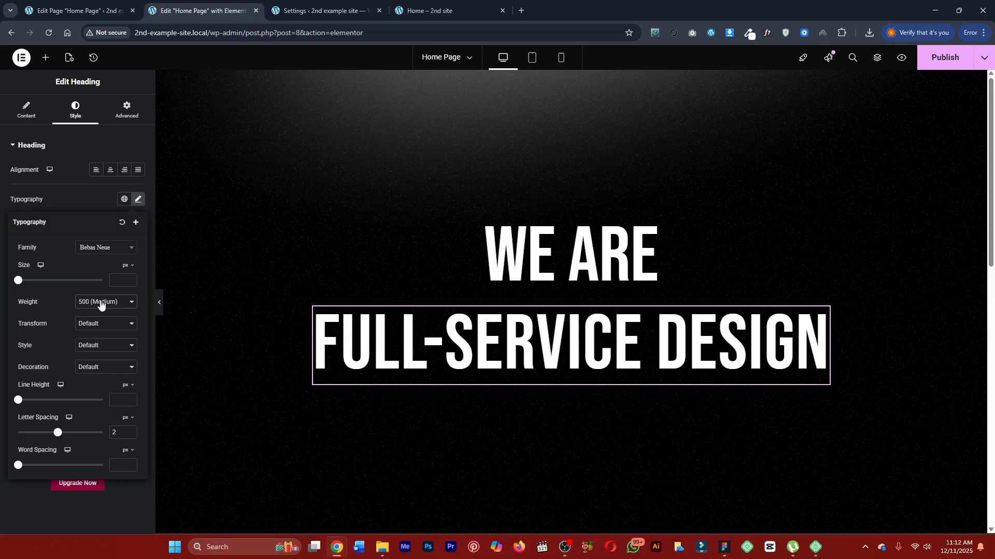
pyautogui.click(101, 305)
pyautogui.click(104, 391)
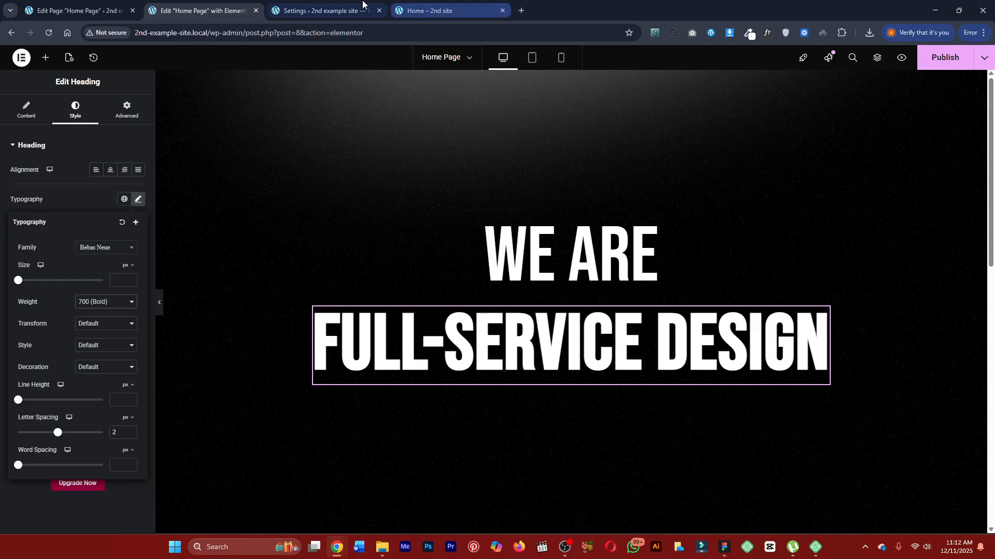
# Compare the WE ARE heading's placement with the finished page and return to the editor with that heading selected.
pyautogui.click(433, 8)
pyautogui.click(254, 4)
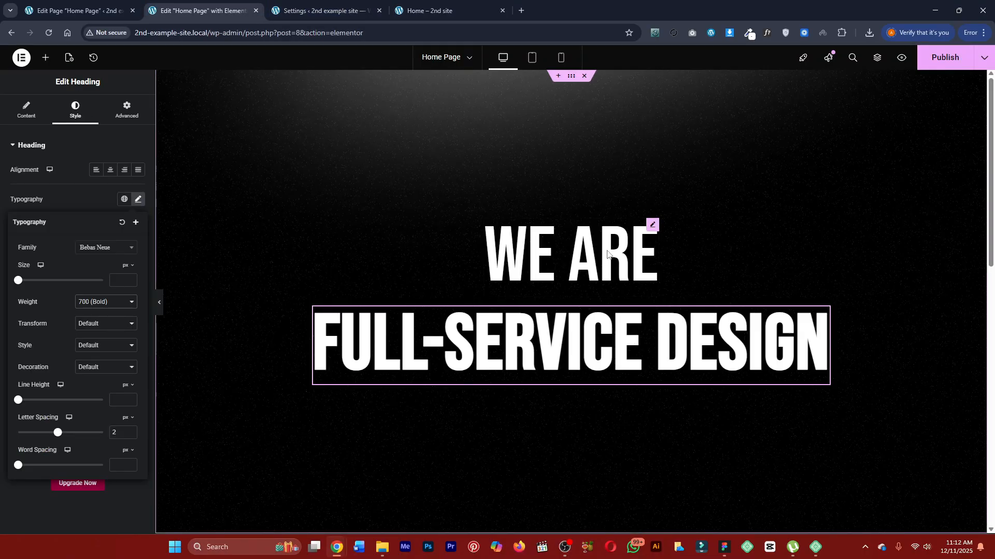
pyautogui.click(609, 254)
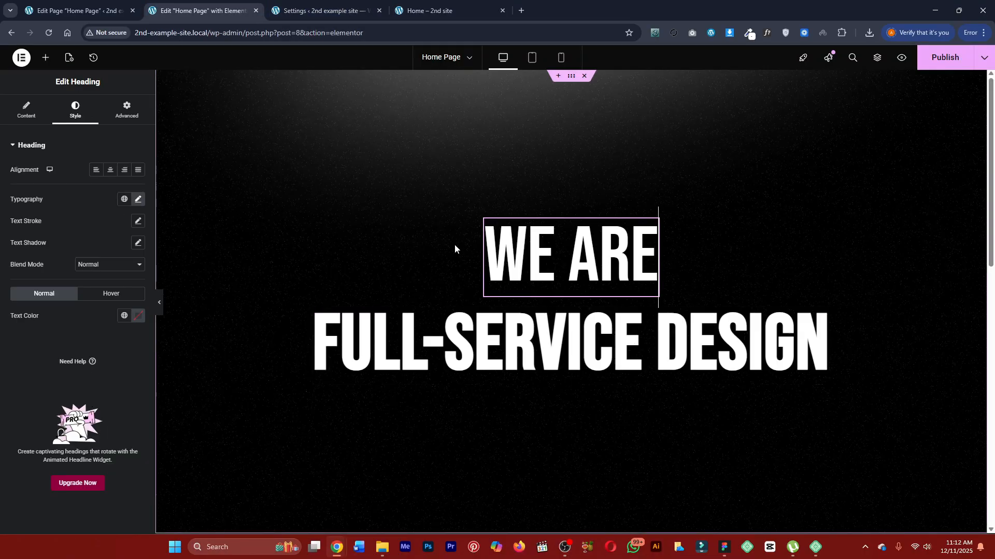
pyautogui.click(433, 9)
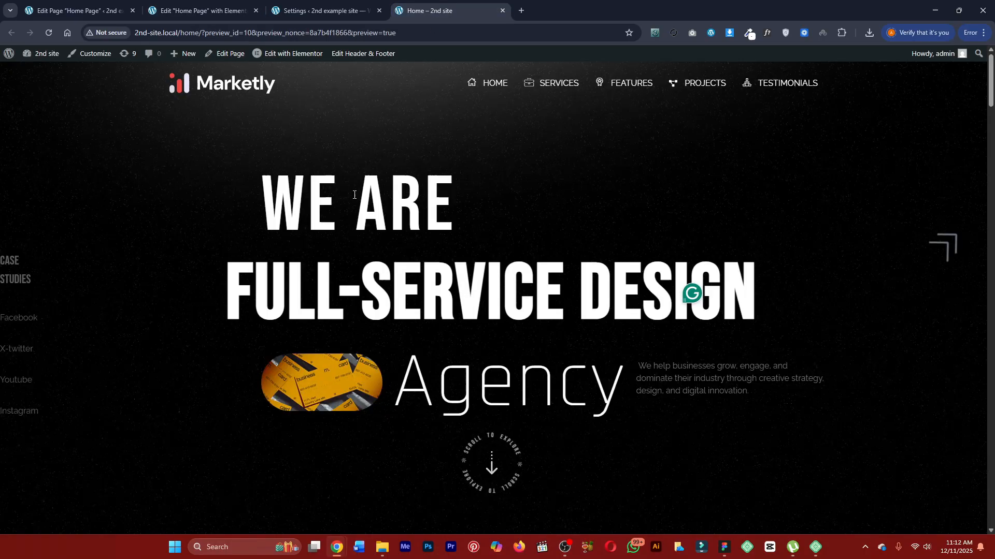
pyautogui.click(296, 5)
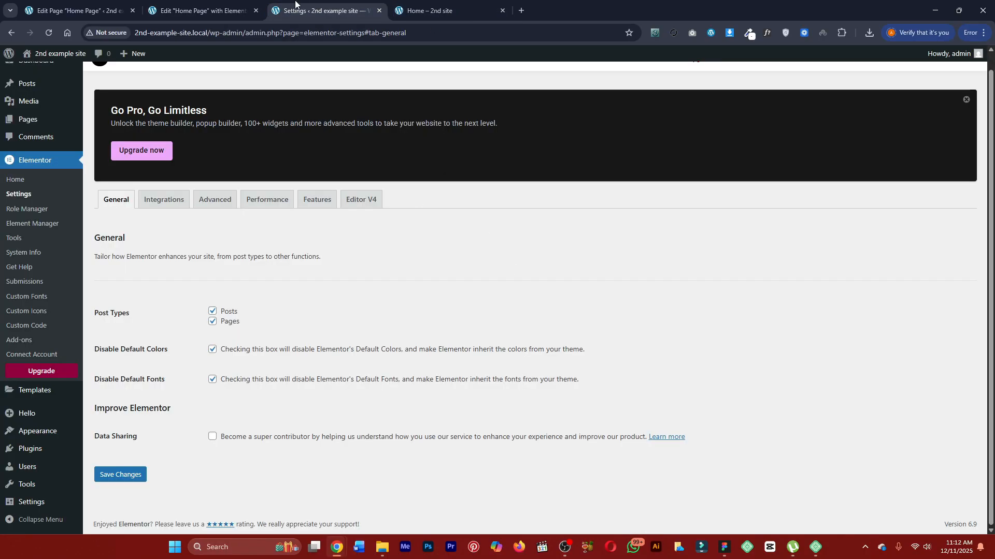
pyautogui.click(203, 10)
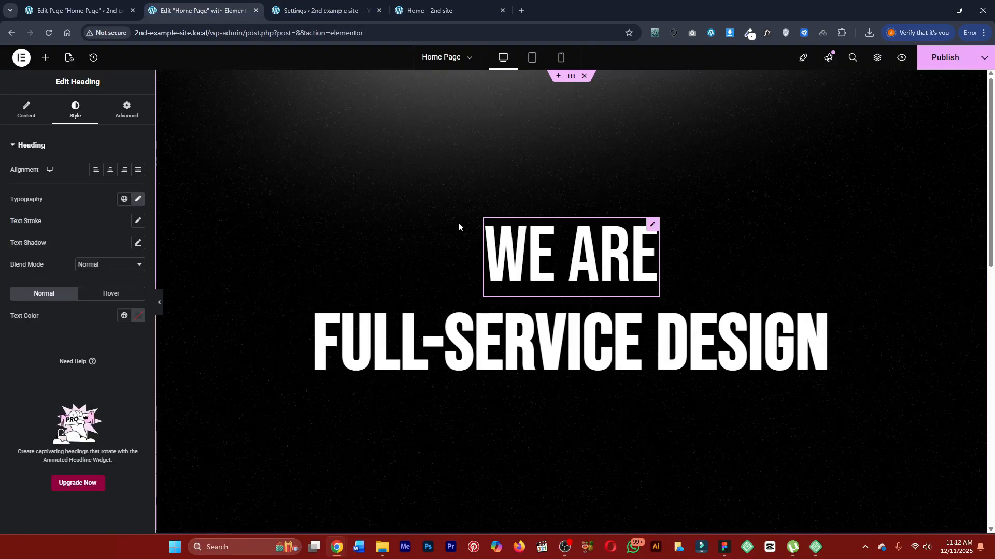
# Try a horizontal transform offset of -232 px on the WE ARE heading and reset the offset.
pyautogui.click(128, 115)
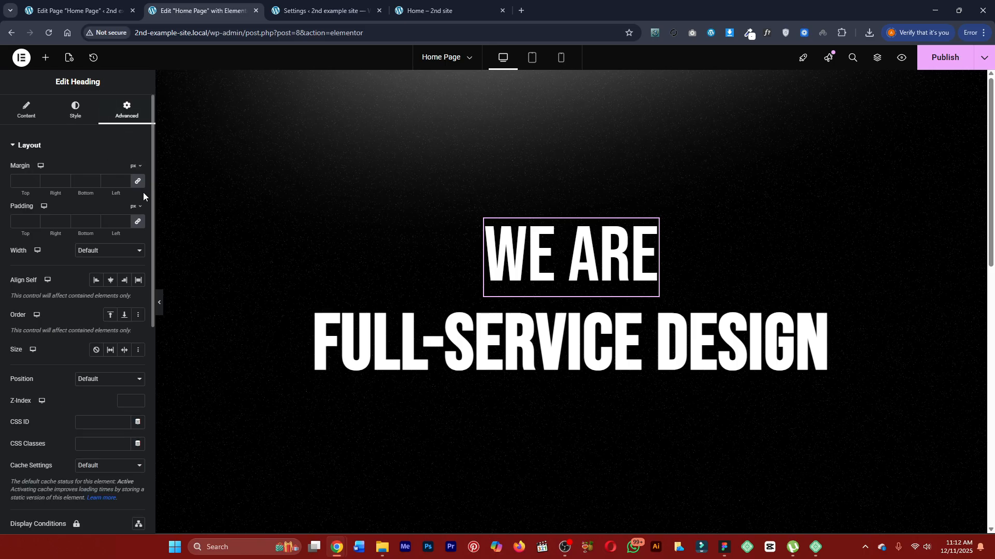
pyautogui.scroll(-6, 97, 254)
pyautogui.click(45, 284)
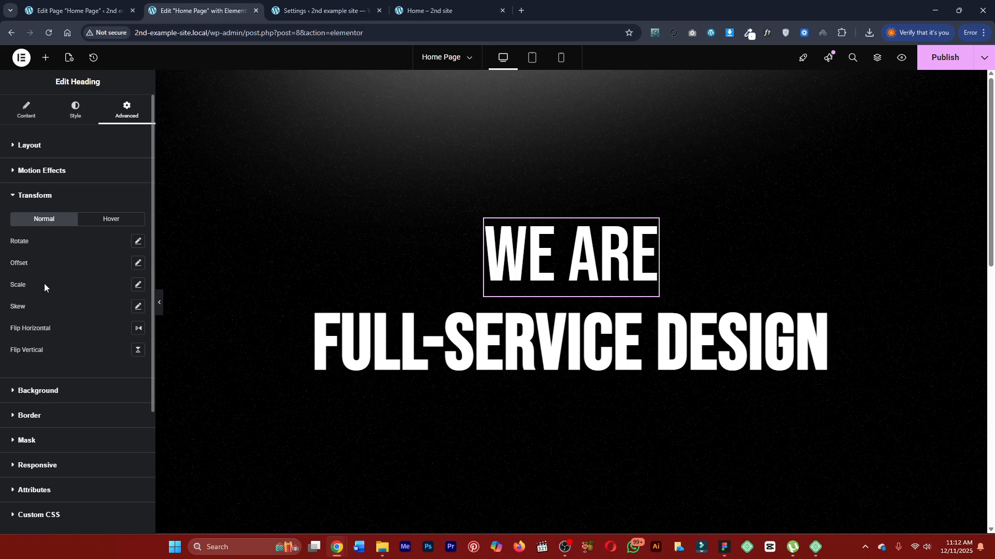
pyautogui.click(138, 264)
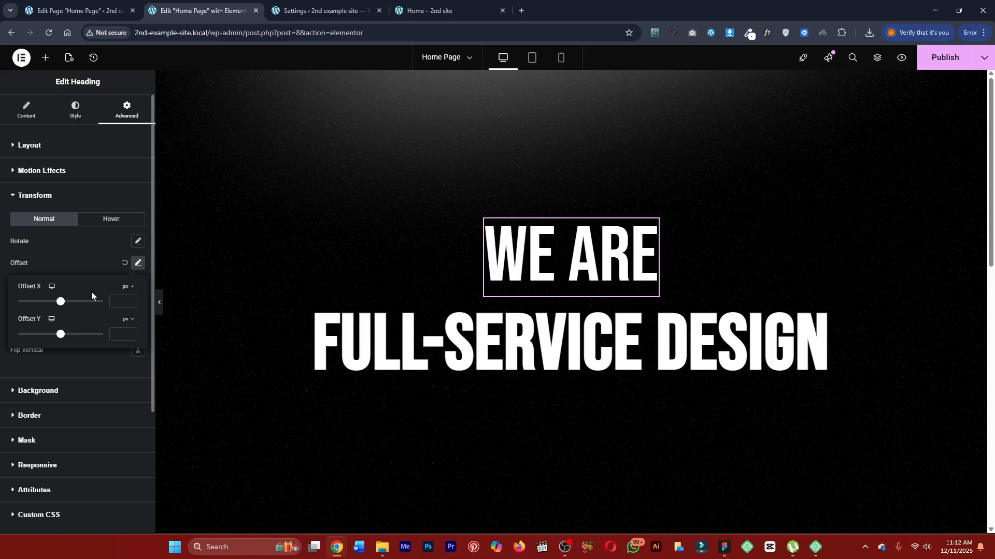
pyautogui.moveTo(63, 304); pyautogui.dragTo(54, 306)
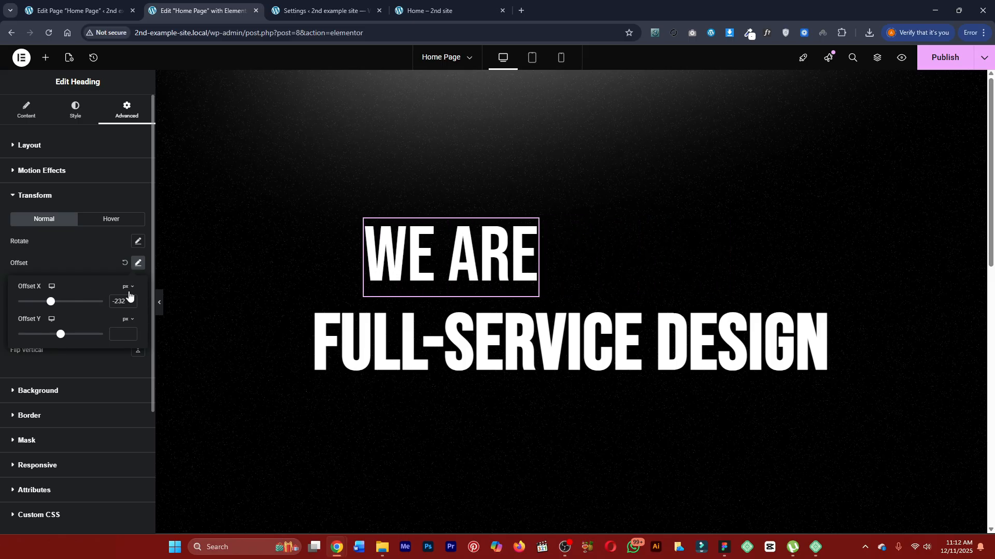
pyautogui.click(125, 264)
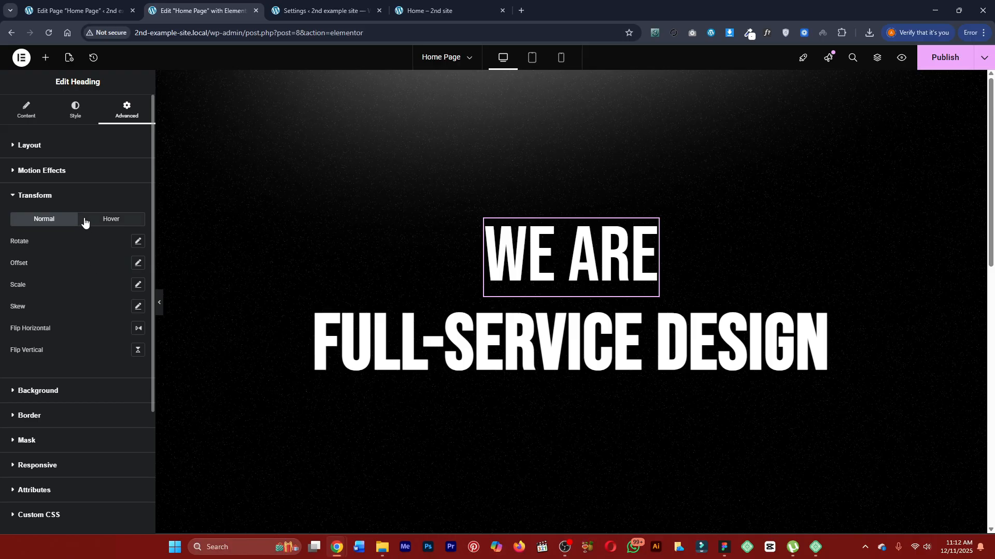
# Set the WE ARE heading's Align Self to Start, checking its parent container and comparing with the centred placement.
pyautogui.click(29, 145)
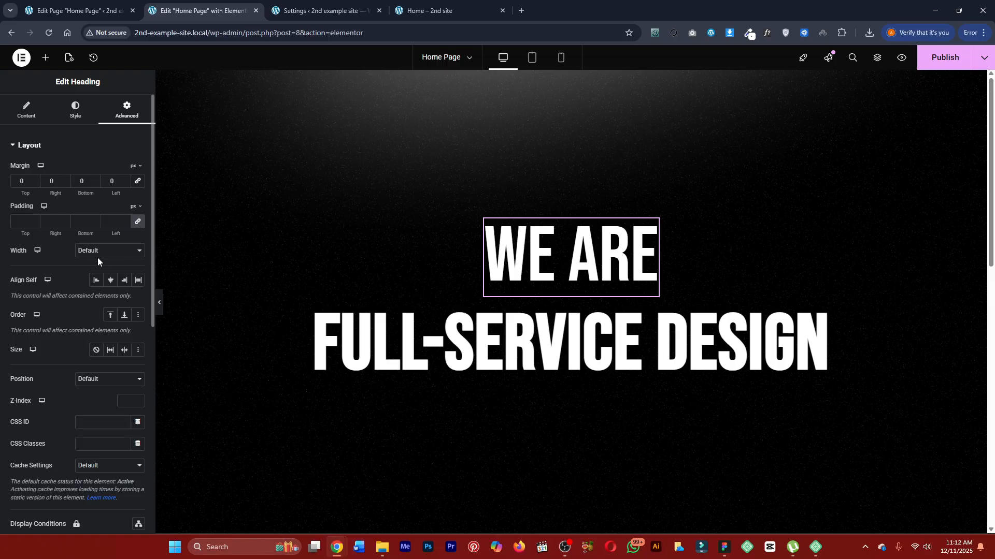
pyautogui.click(96, 280)
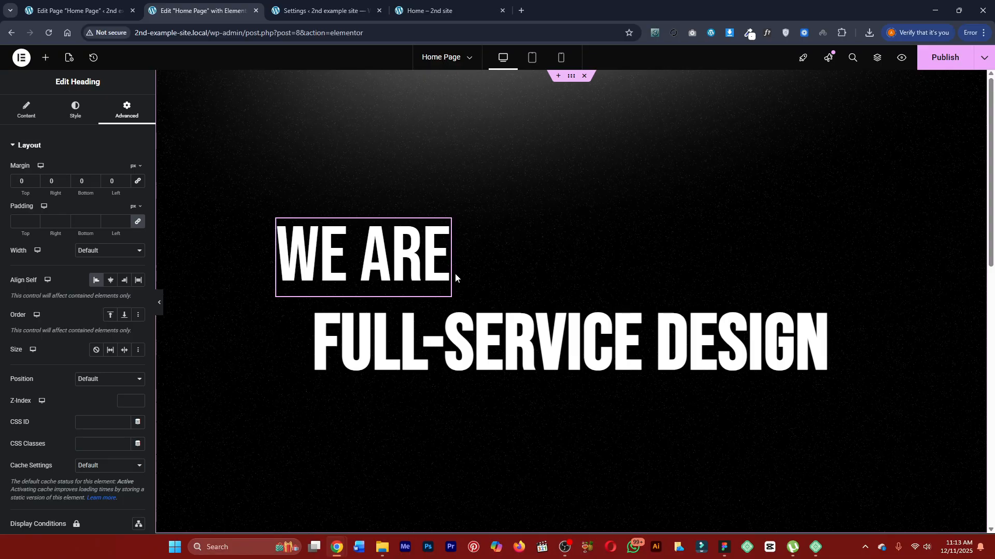
pyautogui.moveTo(444, 228)
pyautogui.click(571, 76)
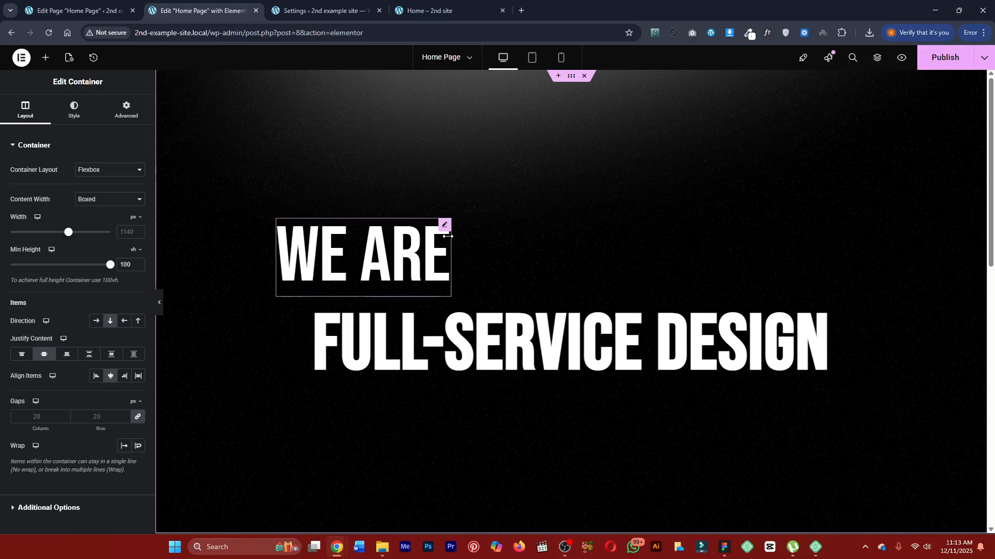
pyautogui.click(430, 231)
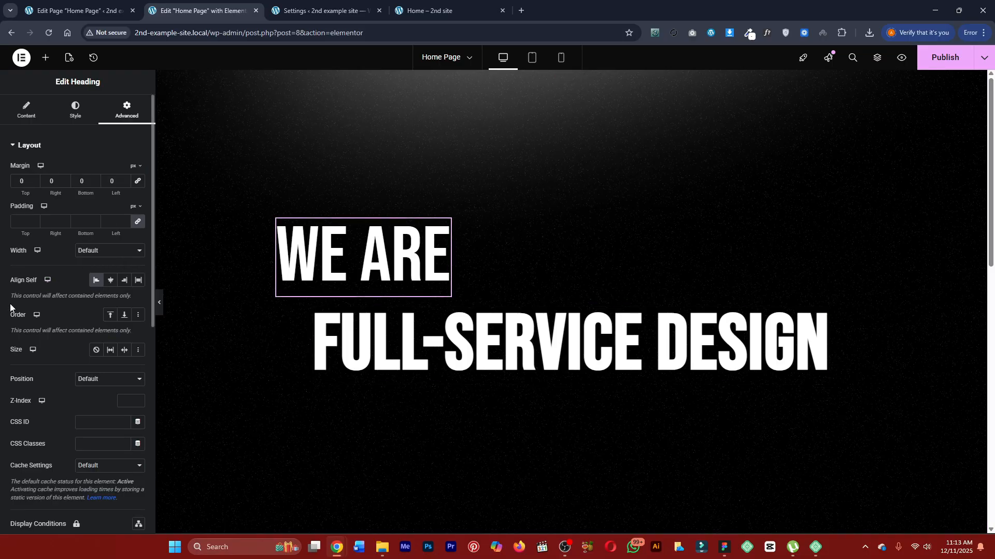
pyautogui.moveTo(21, 280); pyautogui.dragTo(37, 282)
pyautogui.click(52, 289)
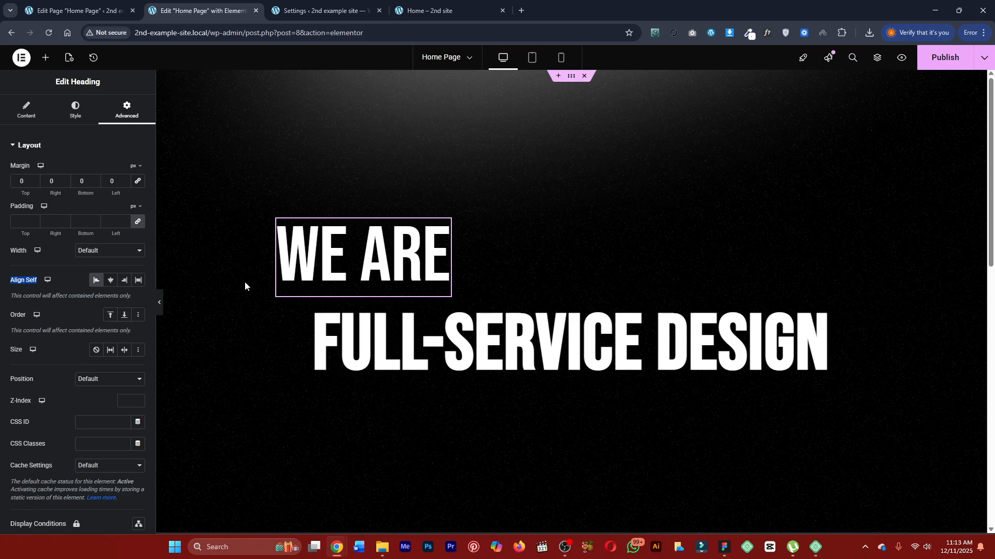
pyautogui.click(111, 280)
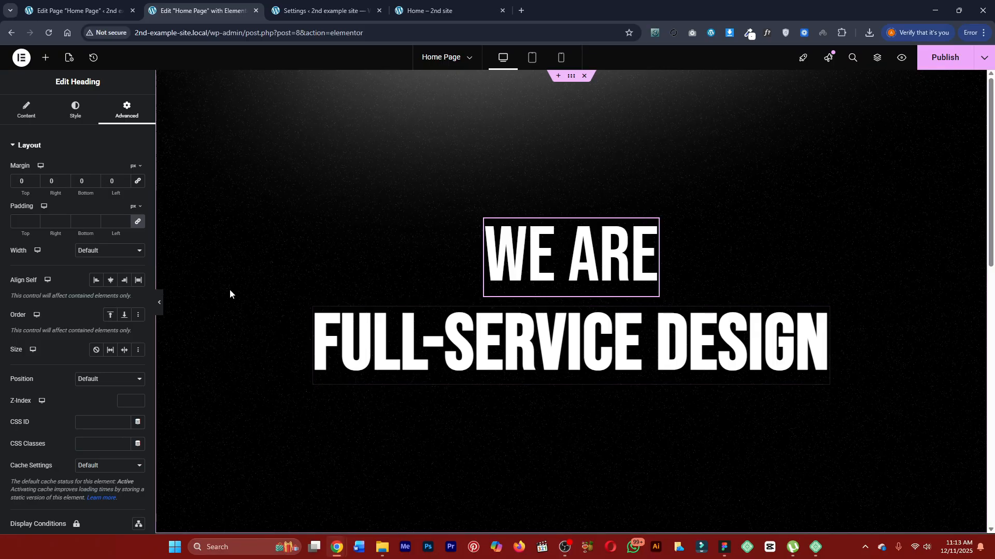
pyautogui.click(94, 281)
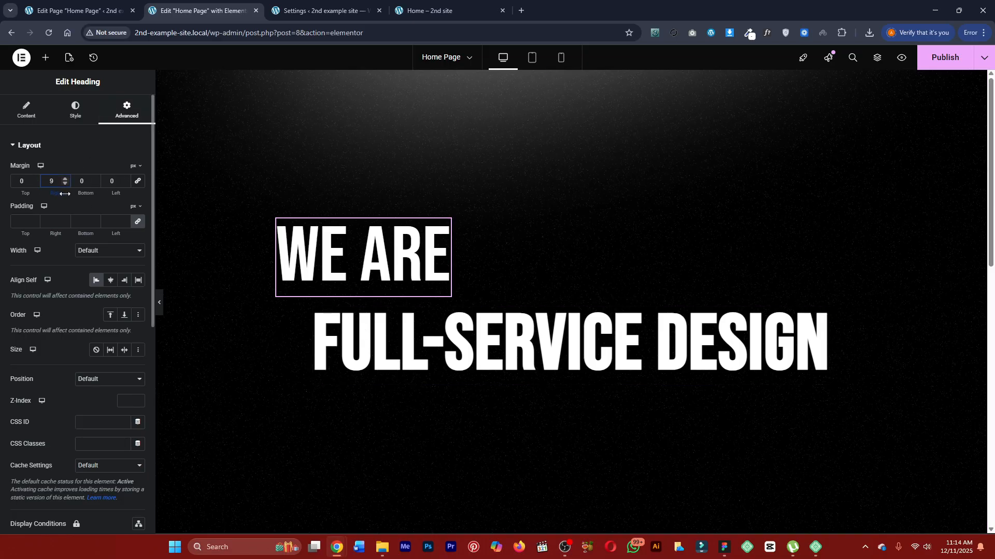
# Set the WE ARE heading's left margin to 150 px with the right margin at 0, and compare it with the finished page.
pyautogui.moveTo(65, 194); pyautogui.dragTo(69, 193)
pyautogui.write('0')
pyautogui.moveTo(121, 195); pyautogui.dragTo(192, 199)
pyautogui.doubleClick(107, 181)
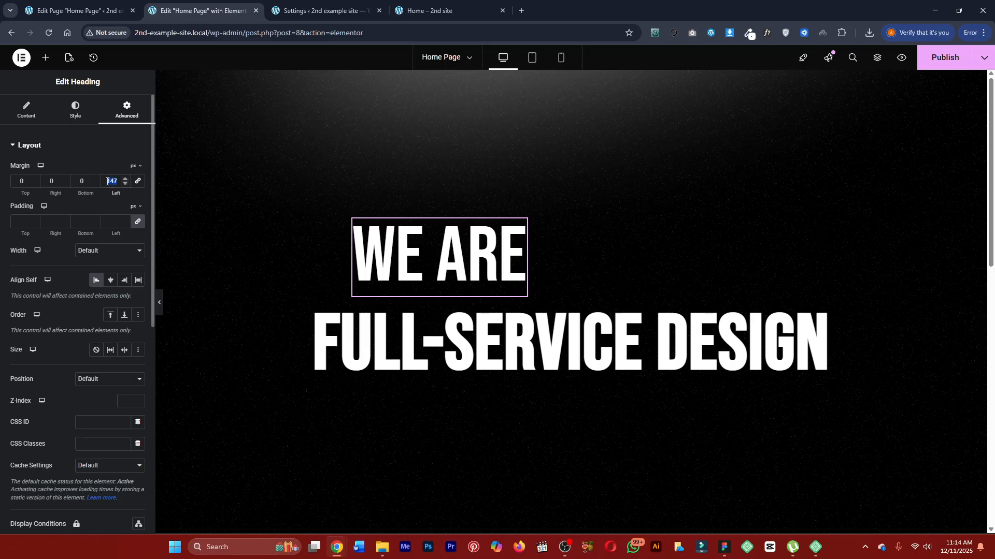
pyautogui.write('150')
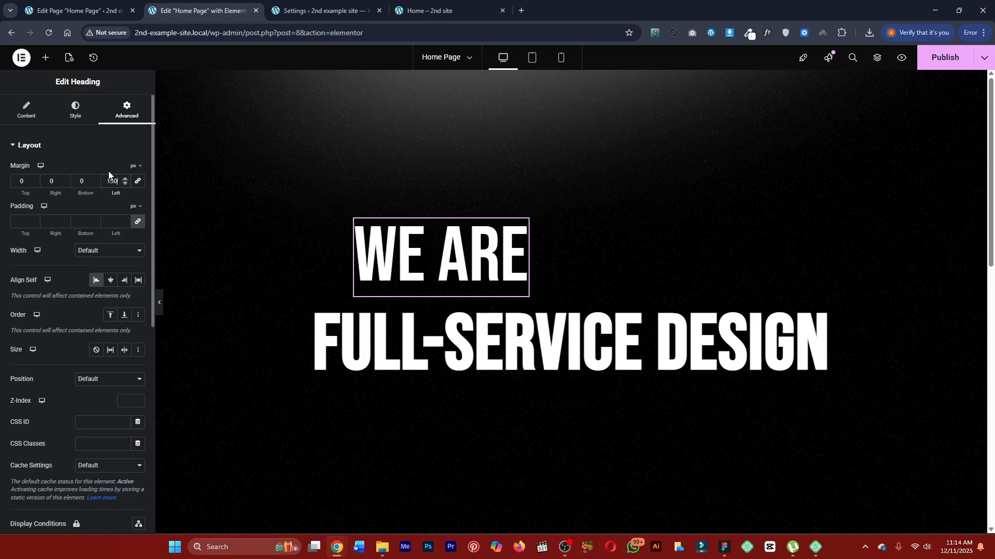
pyautogui.click(429, 10)
pyautogui.click(203, 10)
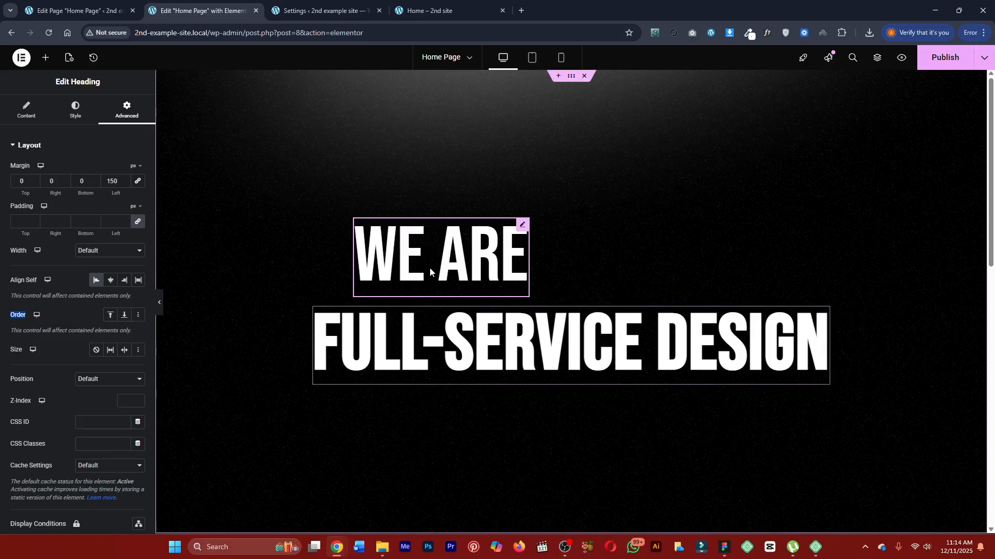
# Check the hero layout on the finished page and add a container below the FULL-SERVICE DESIGN heading.
pyautogui.click(429, 4)
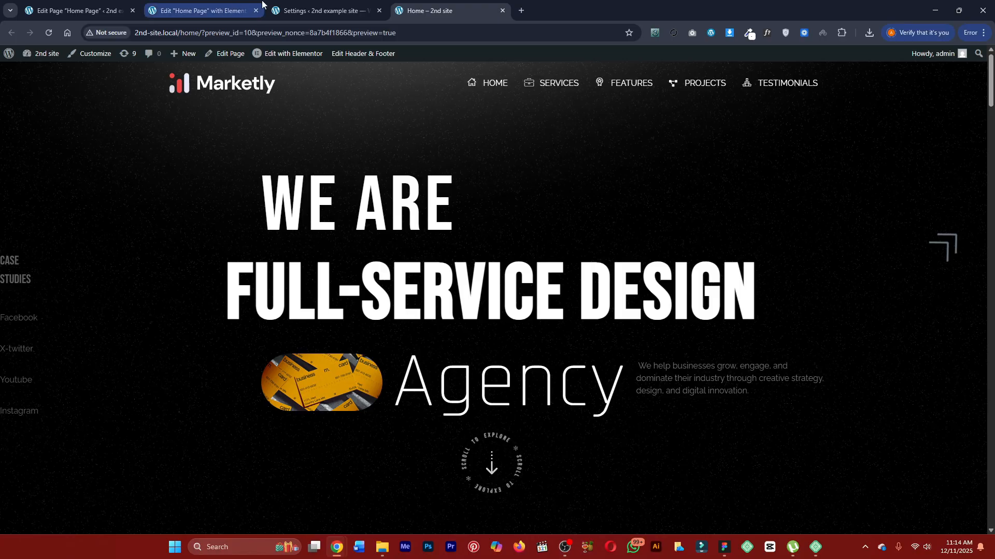
pyautogui.click(303, 6)
pyautogui.click(215, 10)
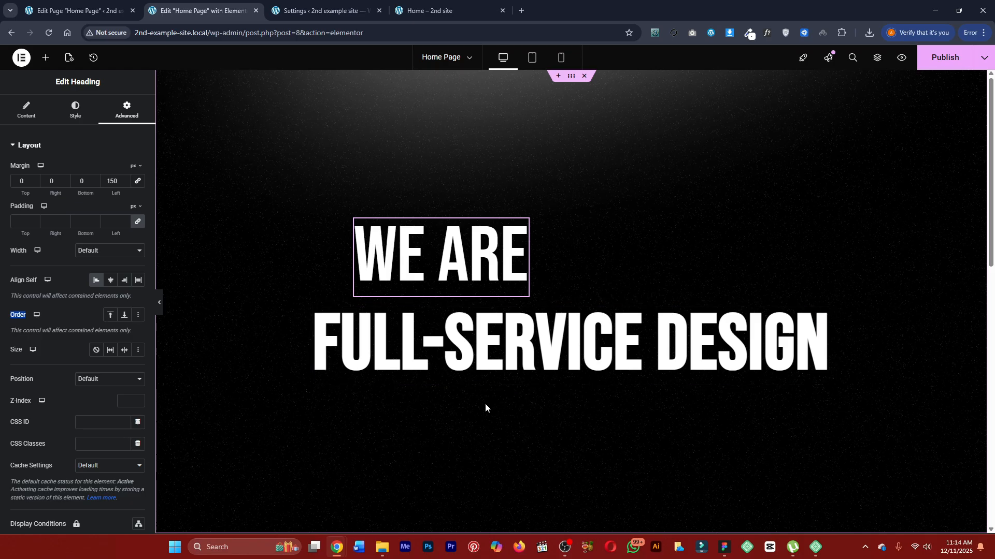
pyautogui.click(45, 58)
pyautogui.moveTo(39, 178); pyautogui.dragTo(411, 354)
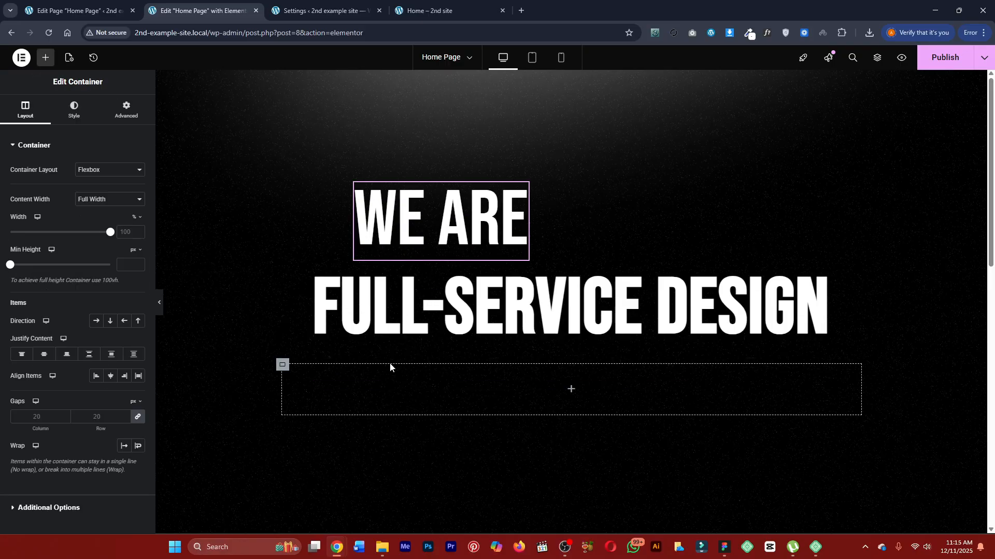
# Add an Image widget inside the new container and assign image-11.png from the media library.
pyautogui.click(46, 57)
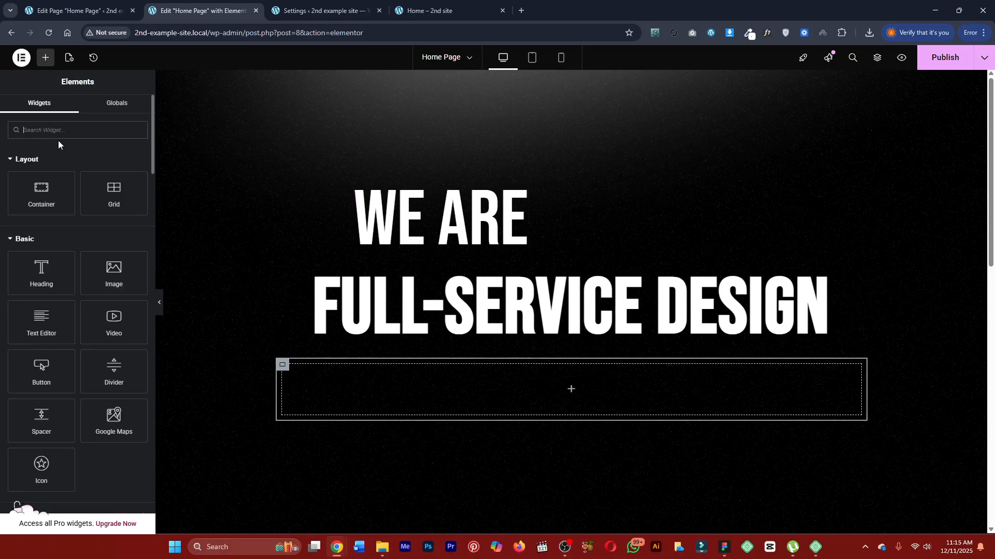
pyautogui.write('image')
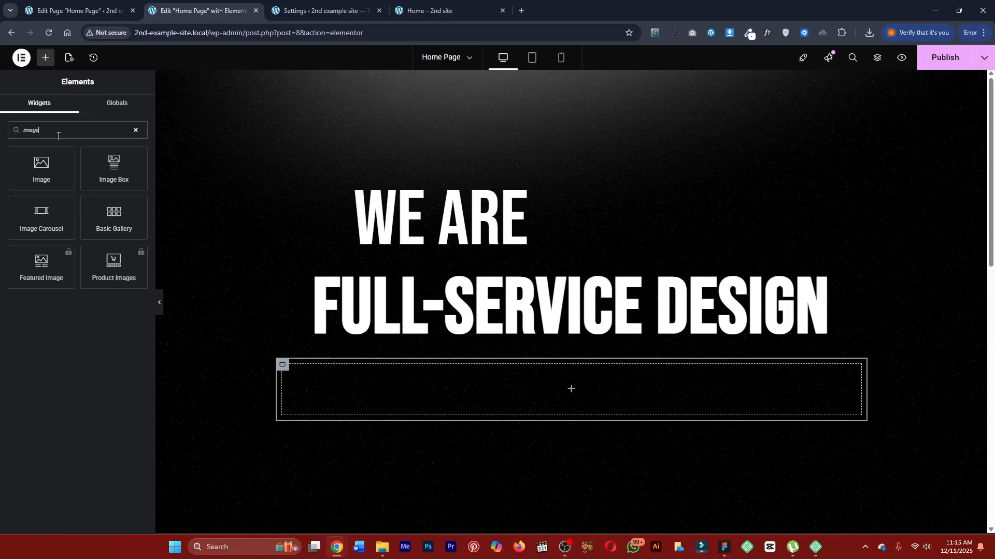
pyautogui.moveTo(44, 165); pyautogui.dragTo(438, 403)
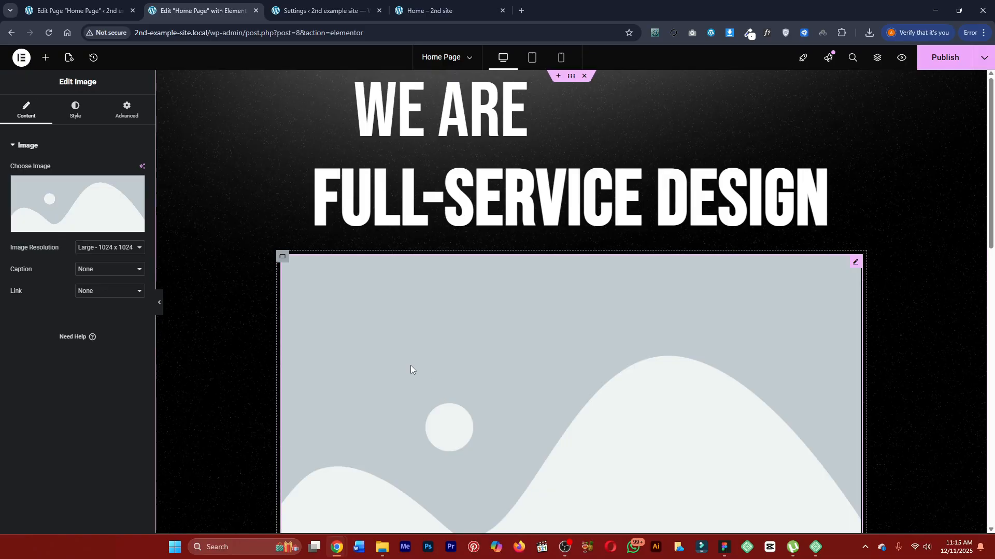
pyautogui.click(110, 190)
pyautogui.click(173, 180)
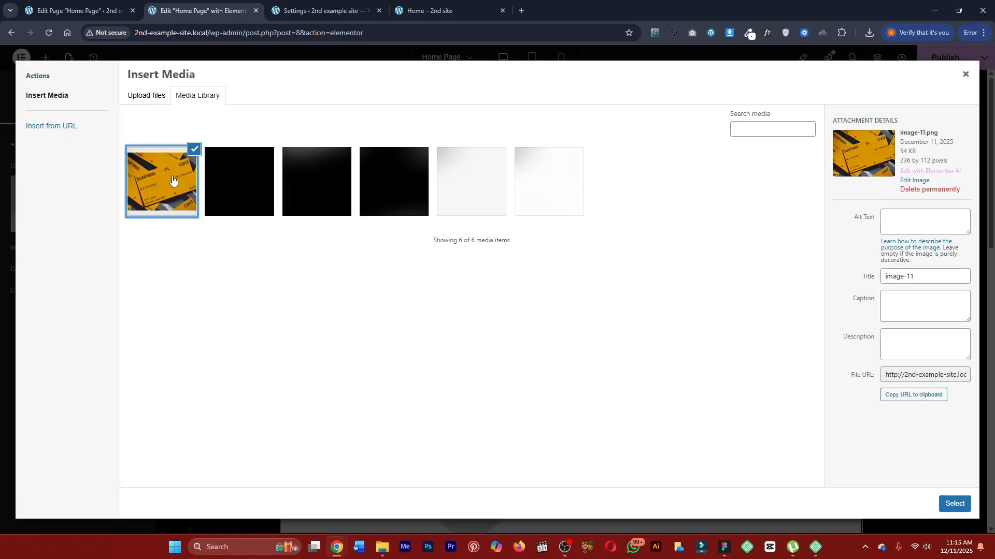
pyautogui.click(957, 509)
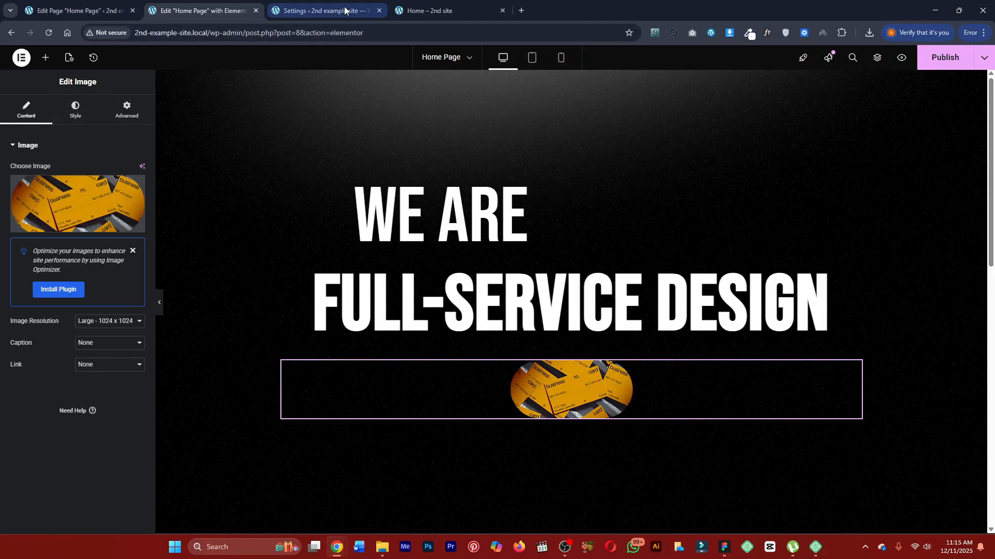
# Add a Heading widget below the business-card image in the same container.
pyautogui.click(313, 10)
pyautogui.click(202, 11)
pyautogui.click(45, 58)
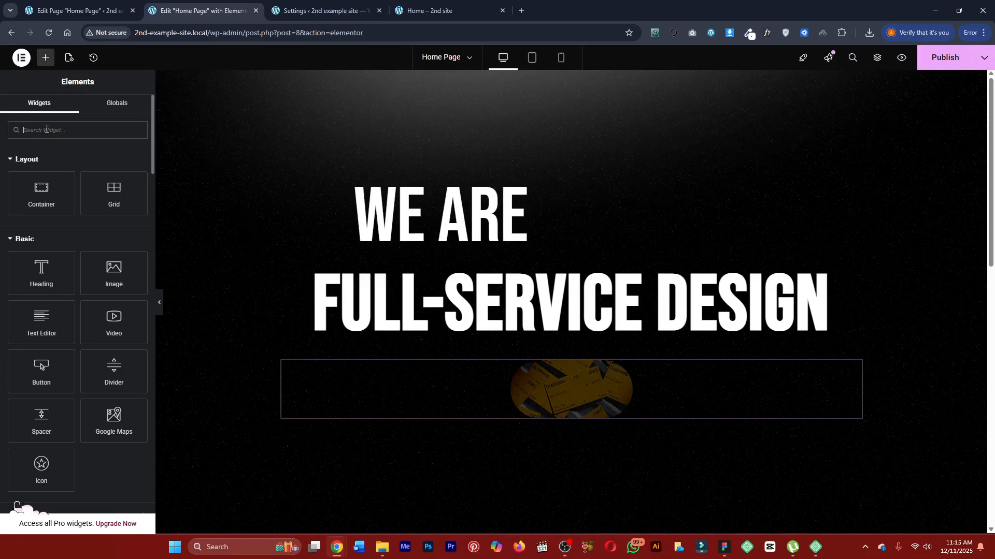
pyautogui.click(46, 129)
pyautogui.write('head')
pyautogui.moveTo(41, 169); pyautogui.dragTo(614, 398)
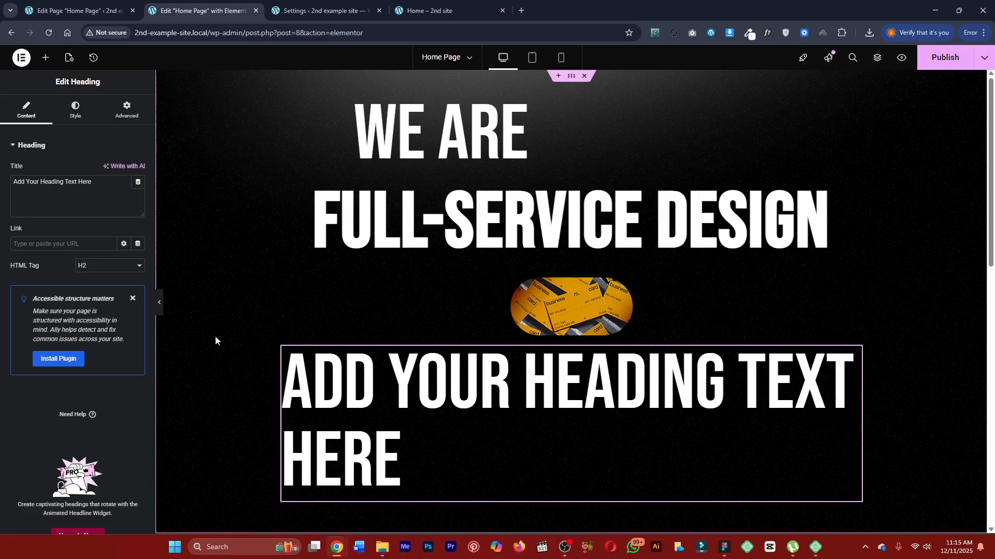
# Inspect the Agency heading's font on the finished page with WhatFont and return to the editor.
pyautogui.click(354, 9)
pyautogui.click(433, 11)
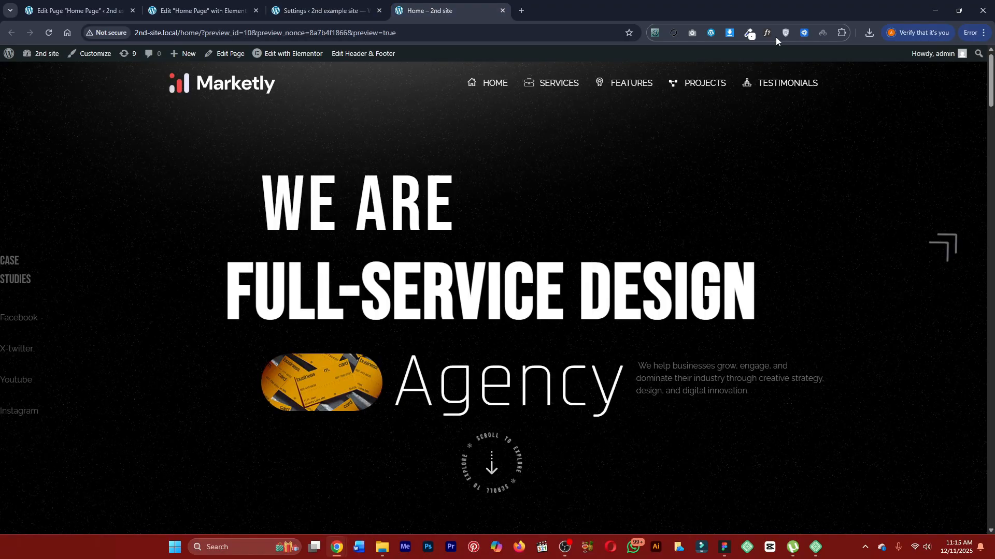
pyautogui.click(483, 379)
pyautogui.press('Escape')
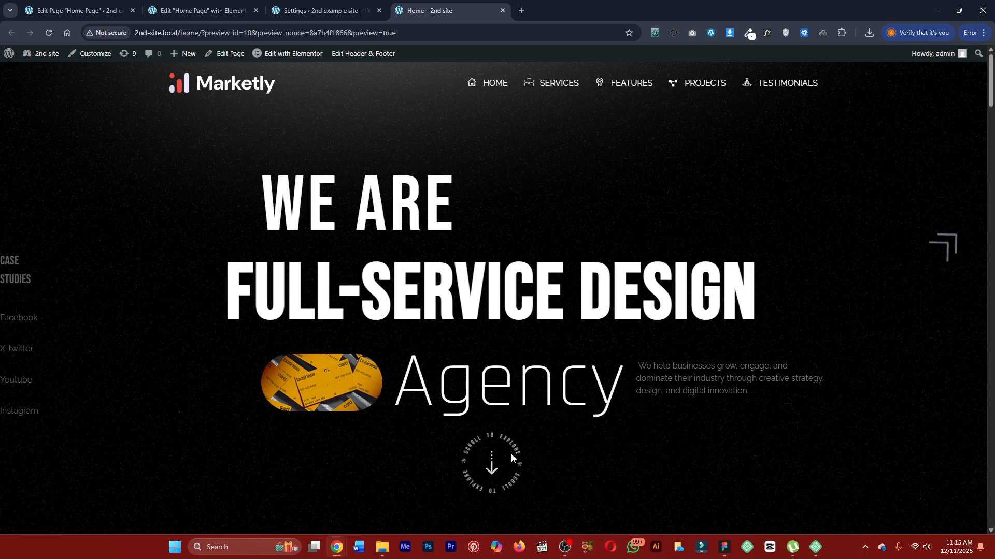
pyautogui.click(318, 11)
pyautogui.click(222, 5)
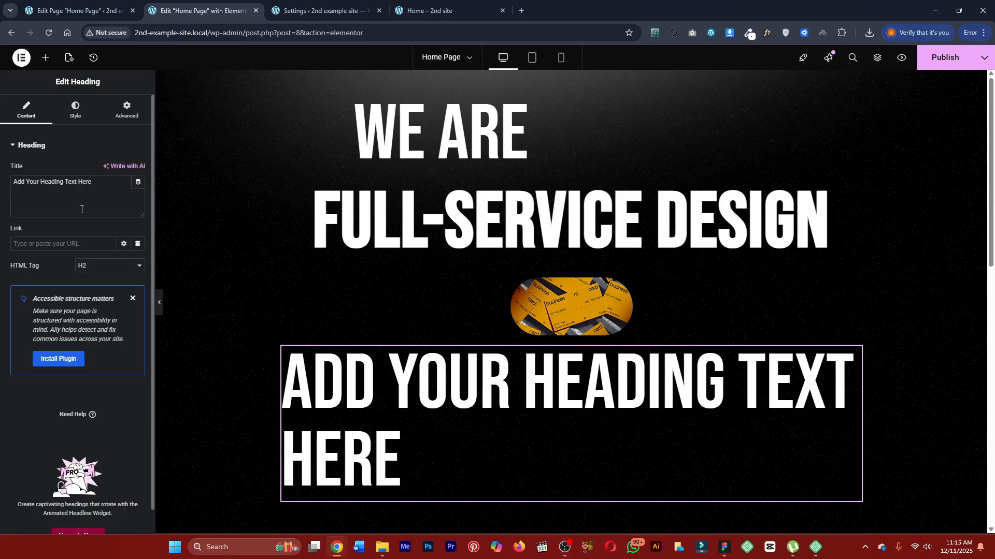
# Inspect the Services heading's font, weight and size on the finished page with WhatFont.
pyautogui.click(430, 10)
pyautogui.scroll(-5, 389, 218)
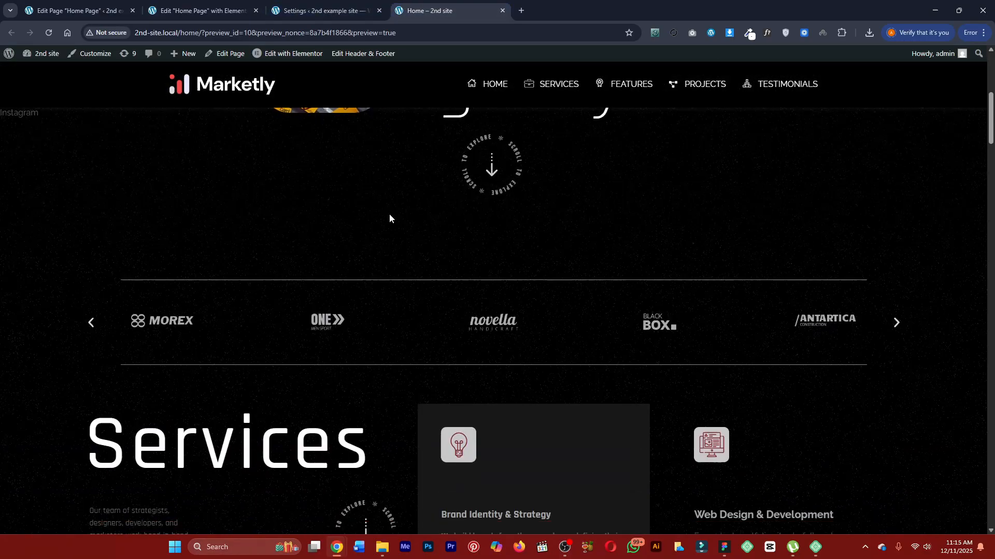
pyautogui.scroll(3, 390, 217)
pyautogui.scroll(-4, 396, 249)
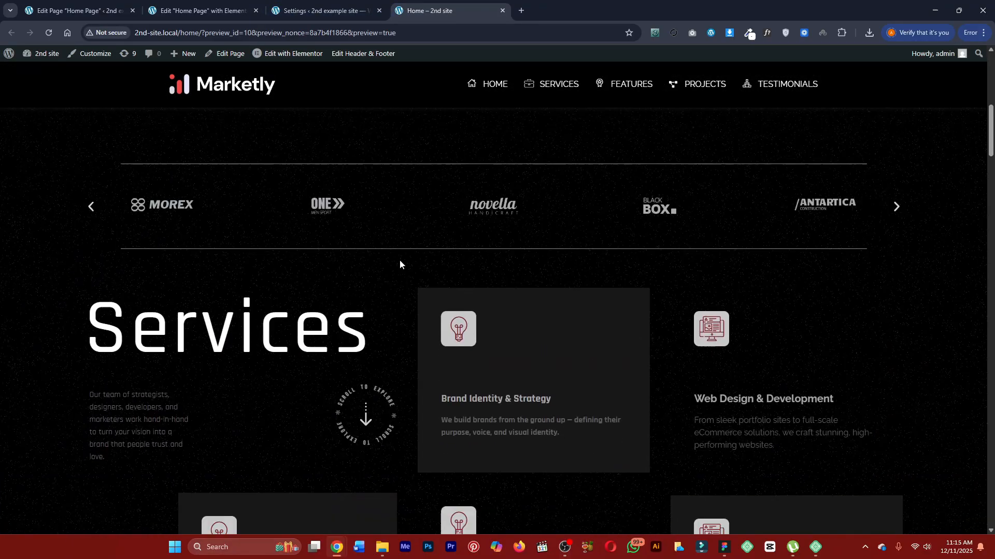
pyautogui.click(764, 35)
pyautogui.click(350, 315)
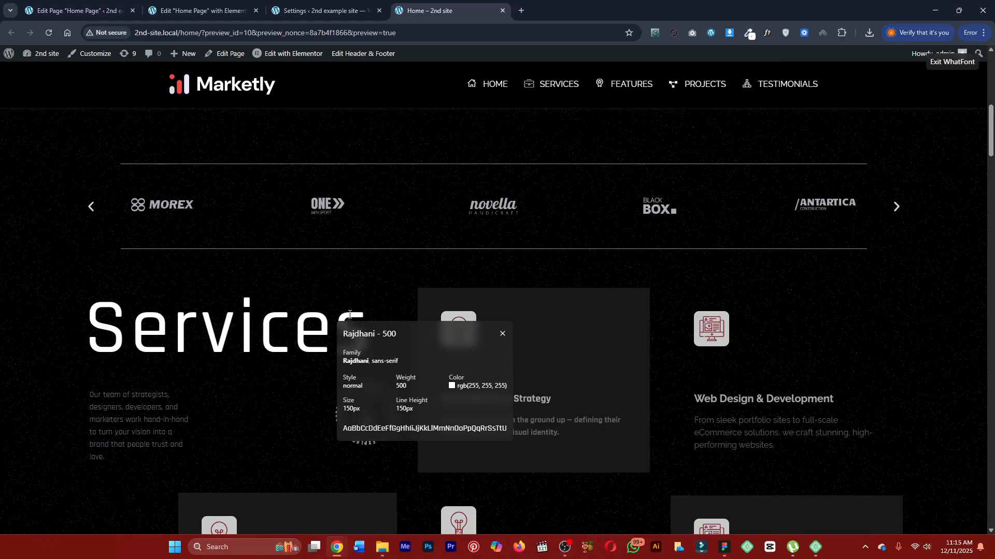
pyautogui.press('Escape')
# Inspect the "You are in" heading's font on the finished page with WhatFont and return to the editor.
pyautogui.scroll(-12, 349, 299)
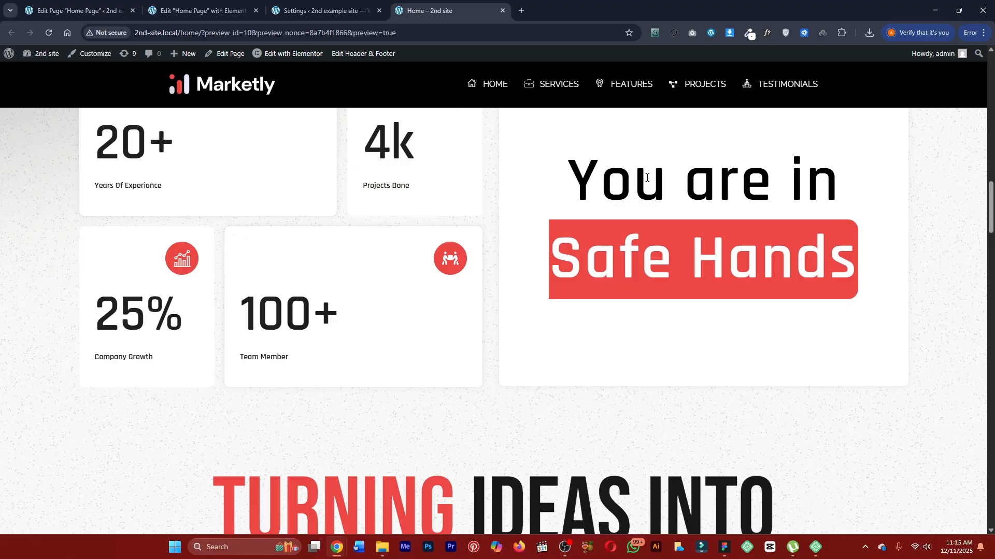
pyautogui.click(767, 33)
pyautogui.click(642, 189)
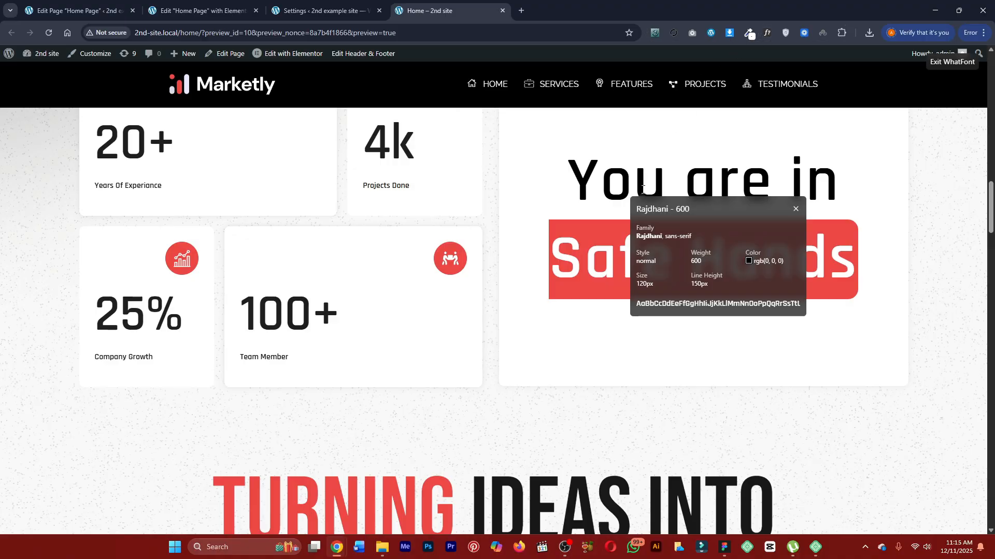
pyautogui.press('Escape')
pyautogui.scroll(5, 570, 197)
pyautogui.click(322, 11)
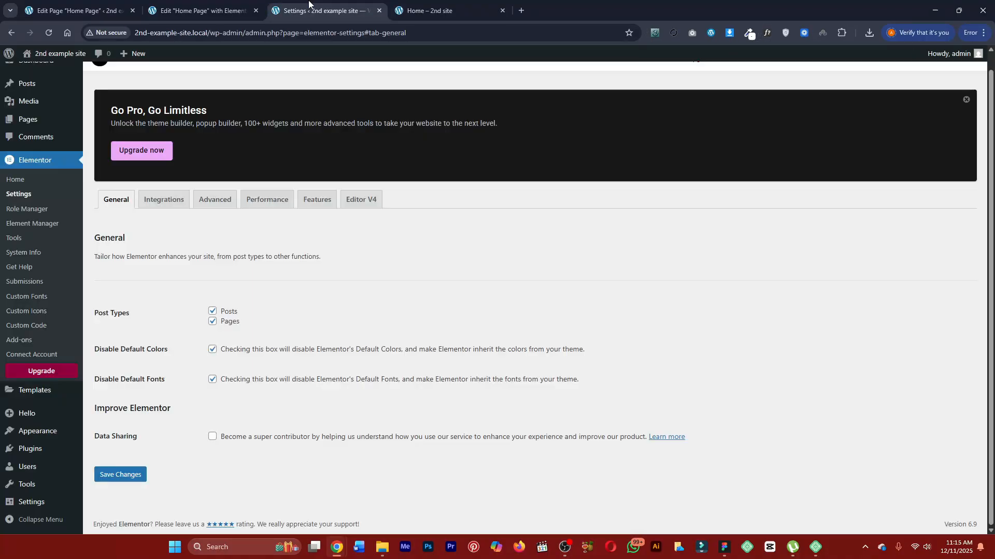
pyautogui.click(196, 6)
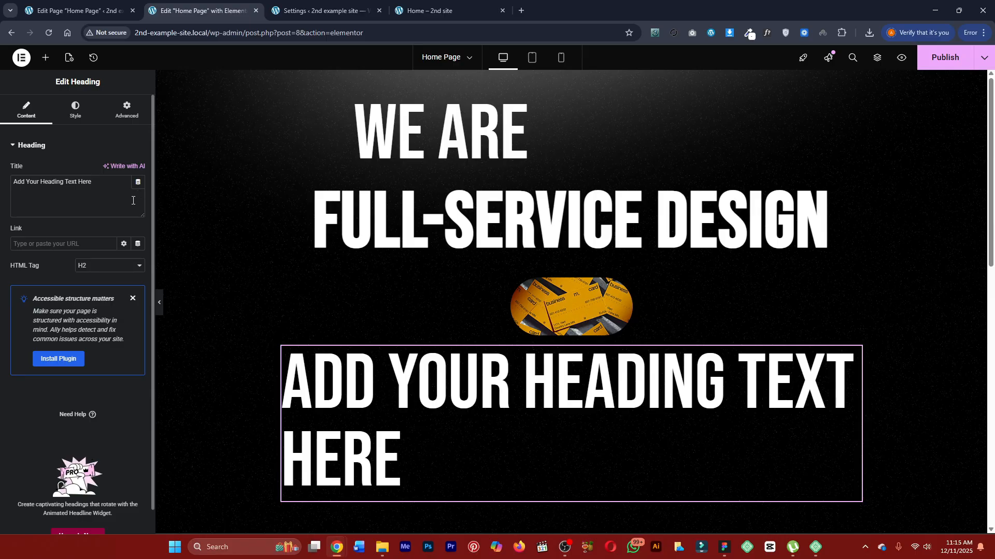
# Set the H3 color to white (#FFFFFF) in the site-wide typography settings.
pyautogui.click(45, 58)
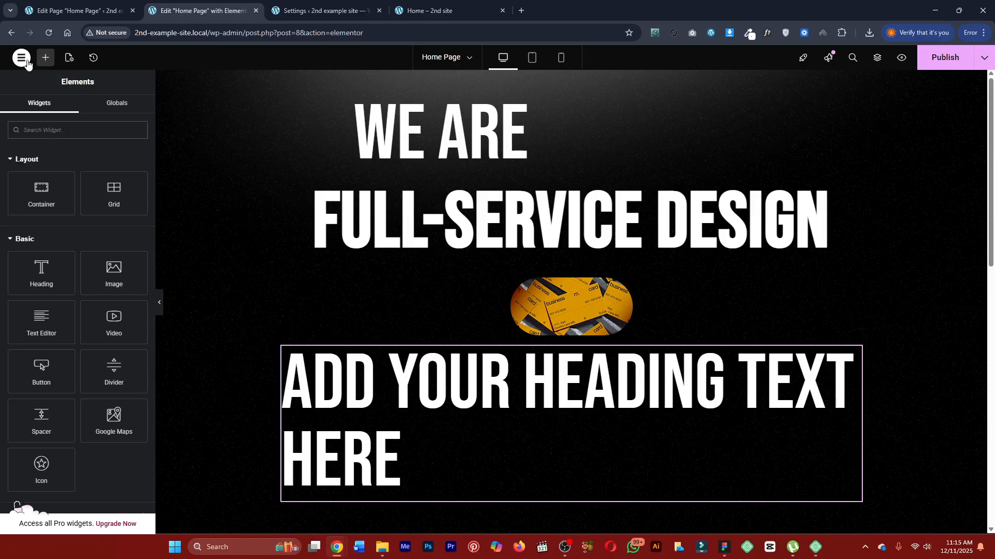
pyautogui.click(26, 61)
pyautogui.click(47, 88)
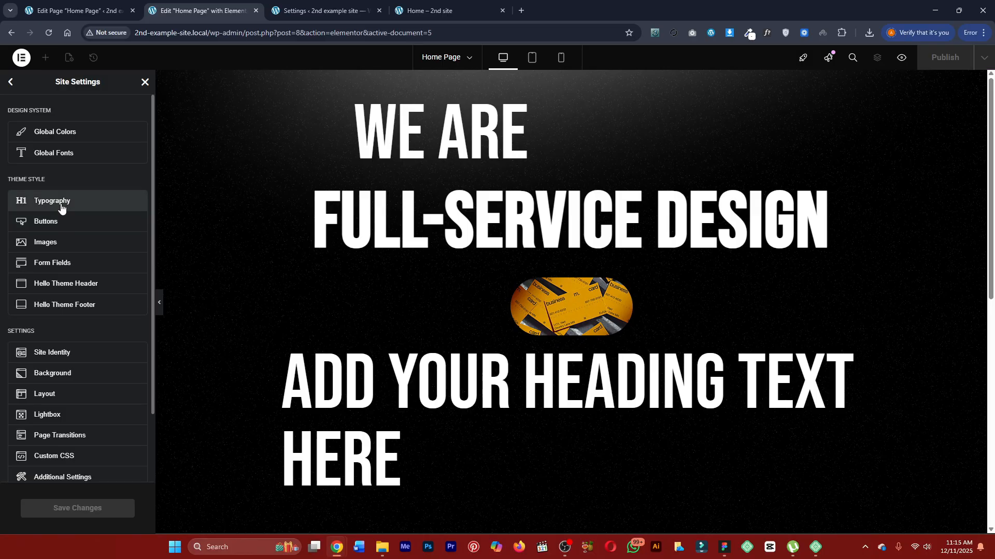
pyautogui.click(61, 204)
pyautogui.scroll(-2, 41, 342)
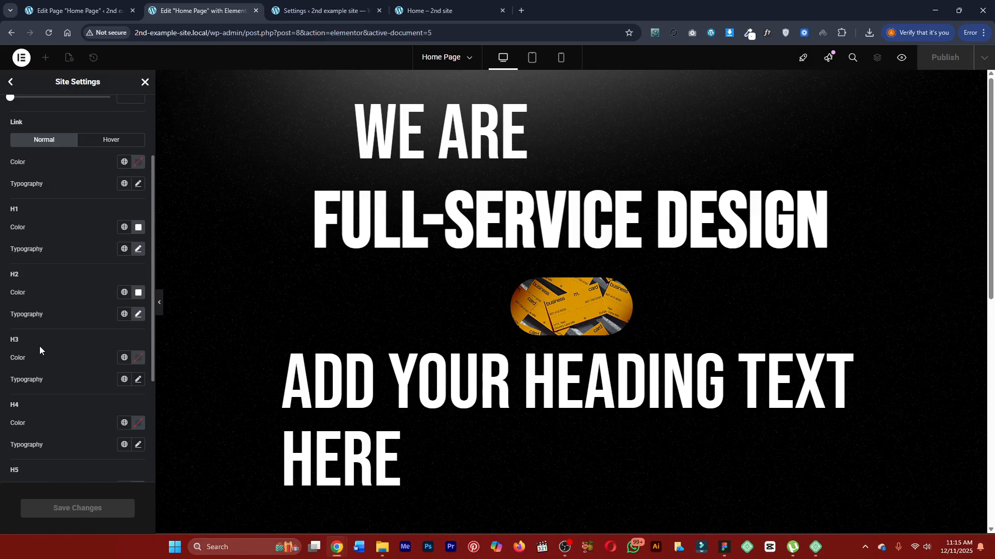
pyautogui.click(137, 363)
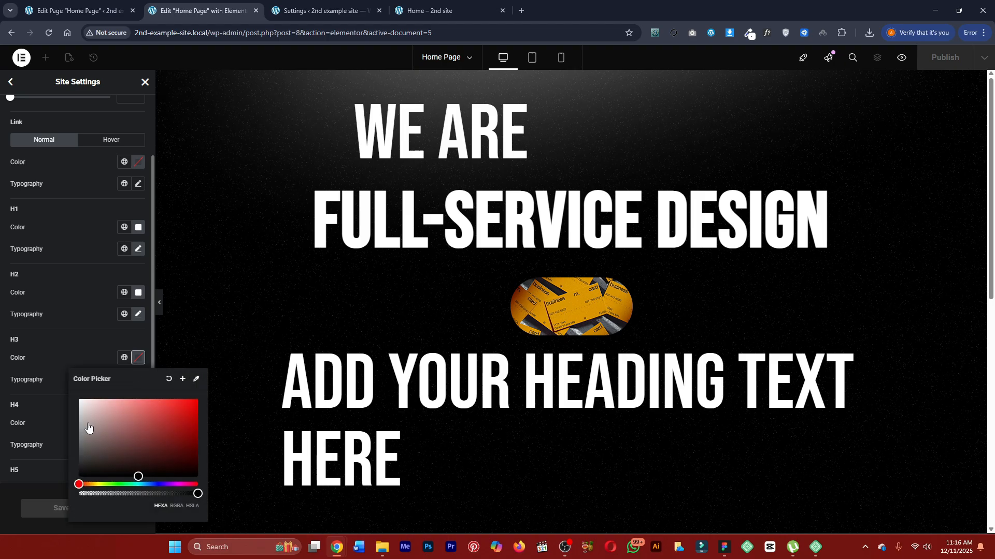
pyautogui.moveTo(82, 403); pyautogui.dragTo(70, 389)
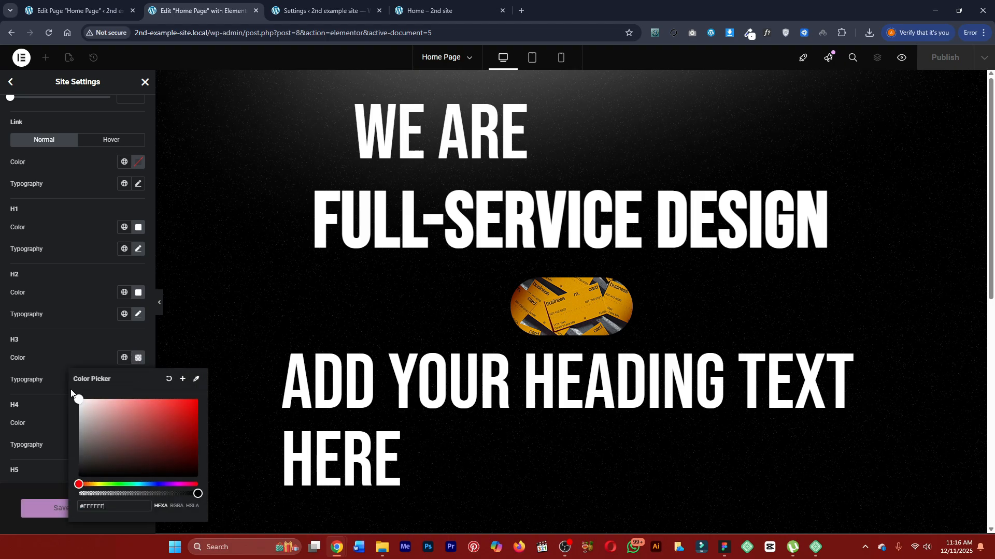
pyautogui.click(119, 365)
# Set the site-wide H3 typography to Rajdhani at 150 px, save the changes and close the site settings.
pyautogui.click(137, 380)
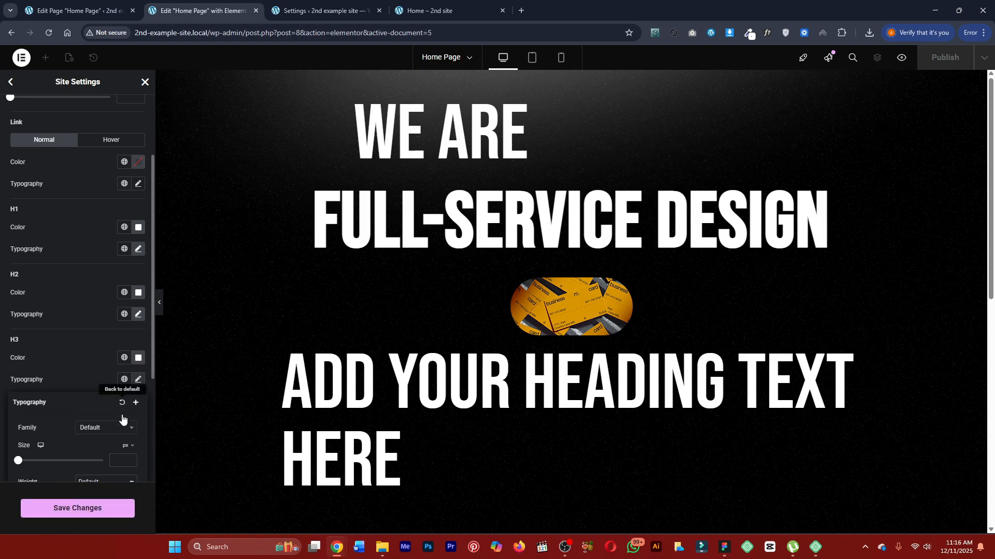
pyautogui.click(100, 431)
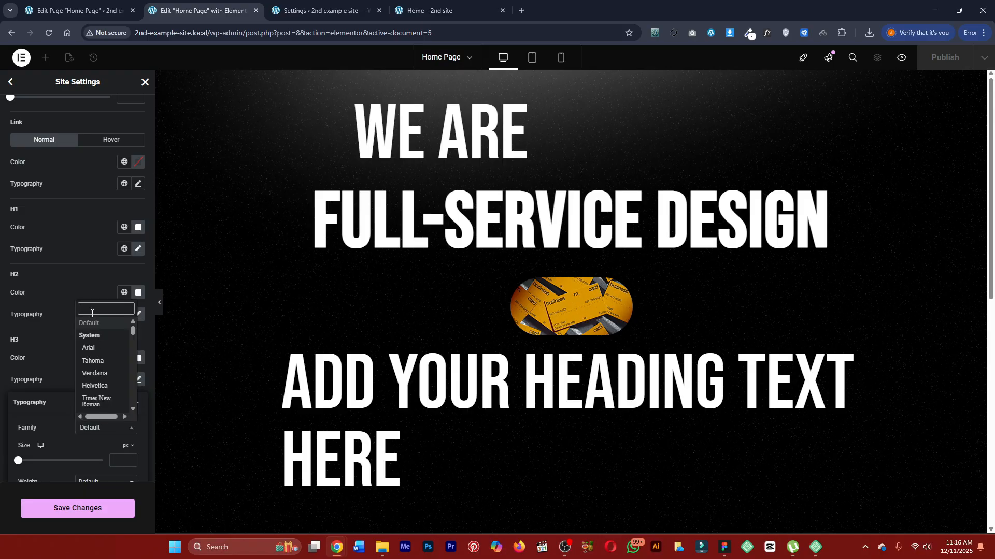
pyautogui.write('rajdha')
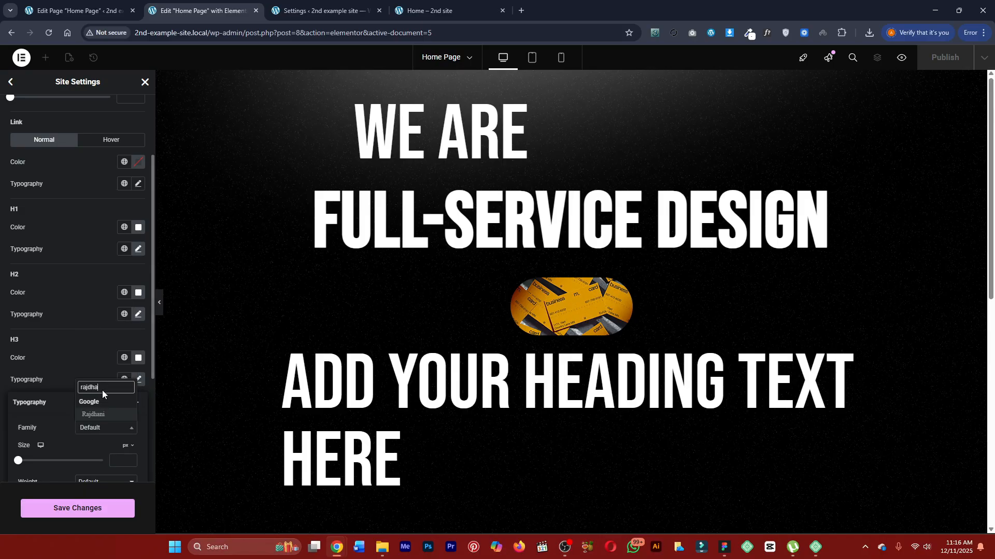
pyautogui.click(94, 415)
pyautogui.scroll(-1, 104, 443)
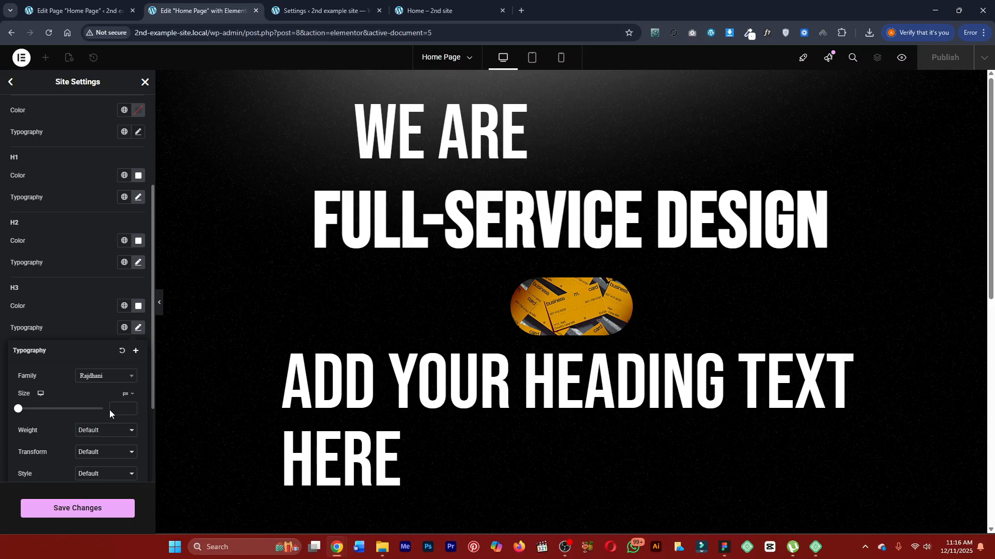
pyautogui.write('150')
pyautogui.scroll(-1, 66, 401)
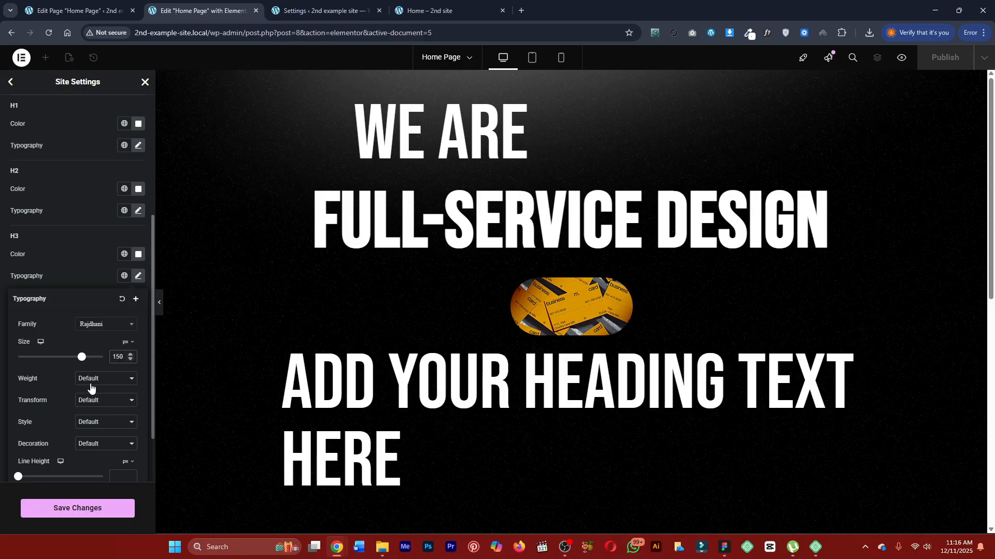
pyautogui.click(76, 513)
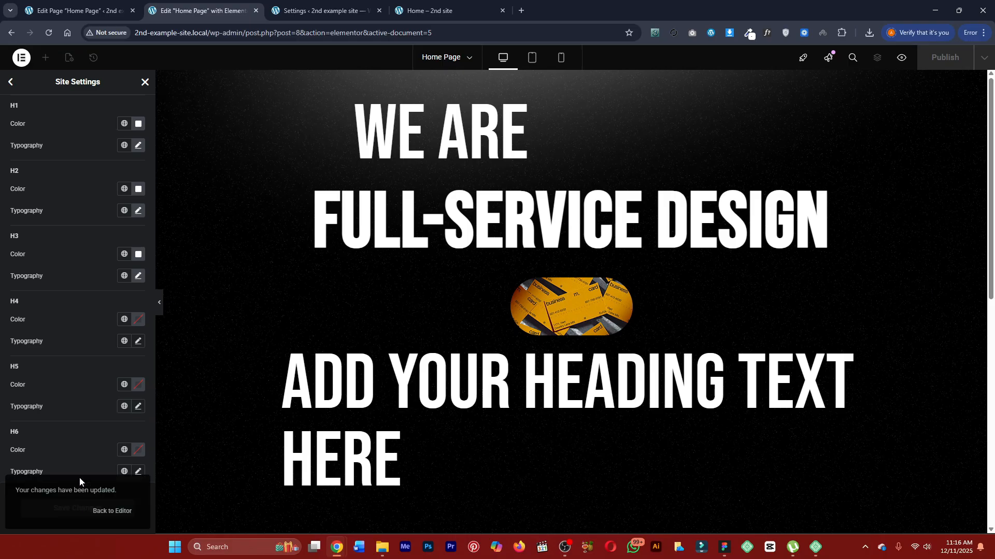
pyautogui.scroll(4, 117, 126)
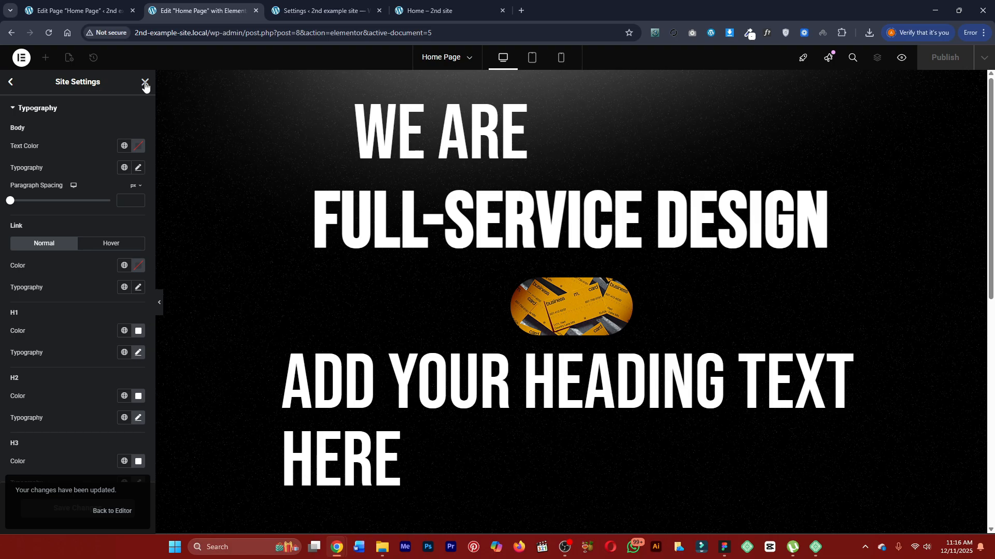
pyautogui.click(145, 83)
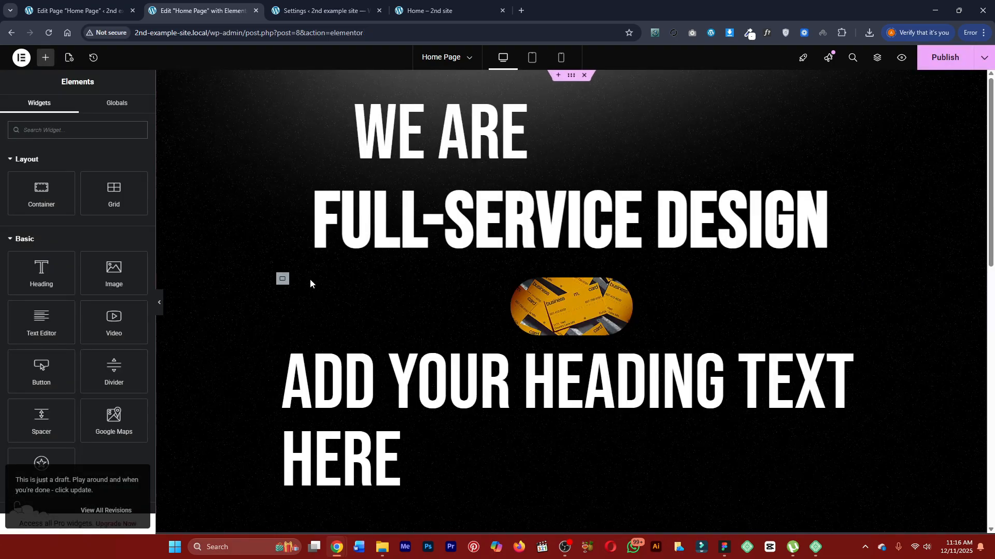
# Set the HTML tag of the placeholder heading below the business-card image to H3.
pyautogui.click(316, 378)
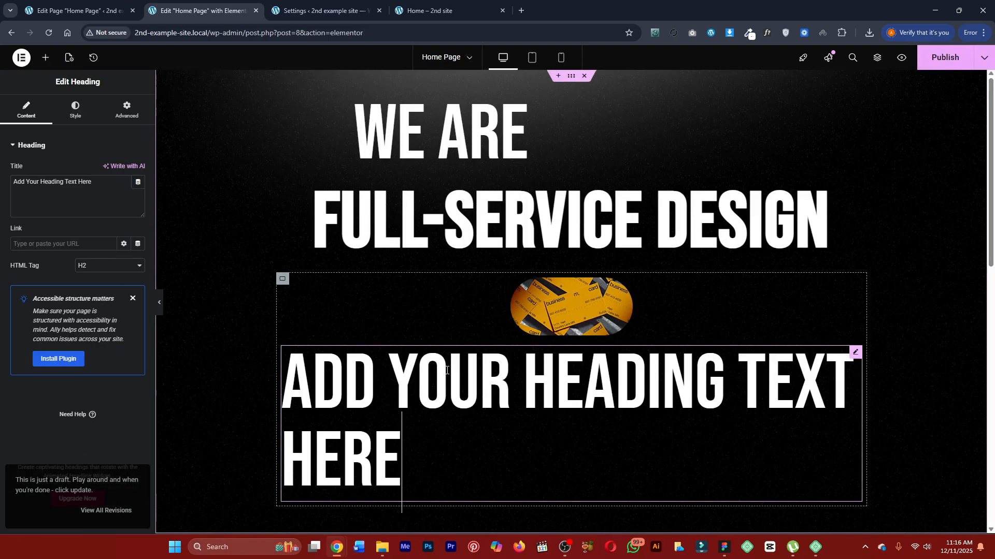
pyautogui.click(83, 263)
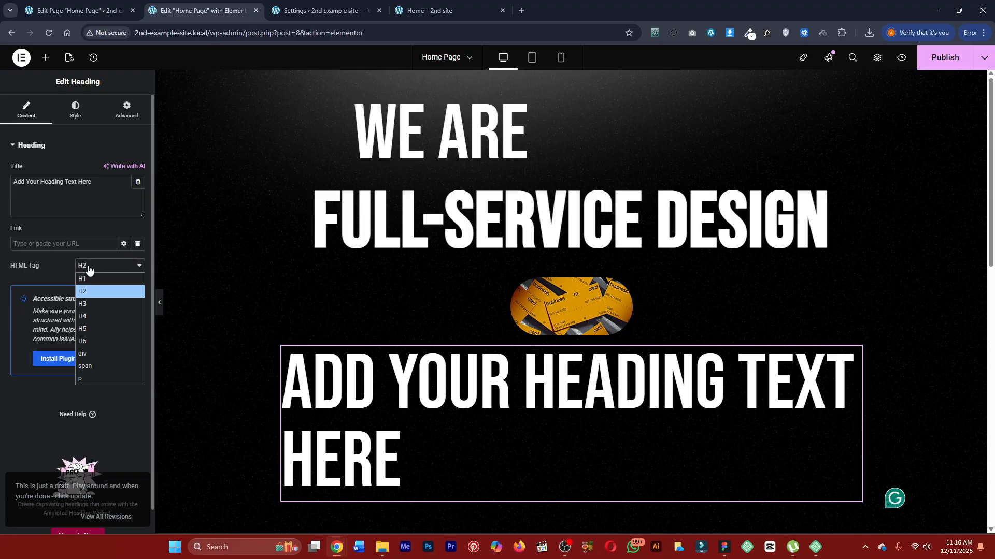
pyautogui.click(90, 305)
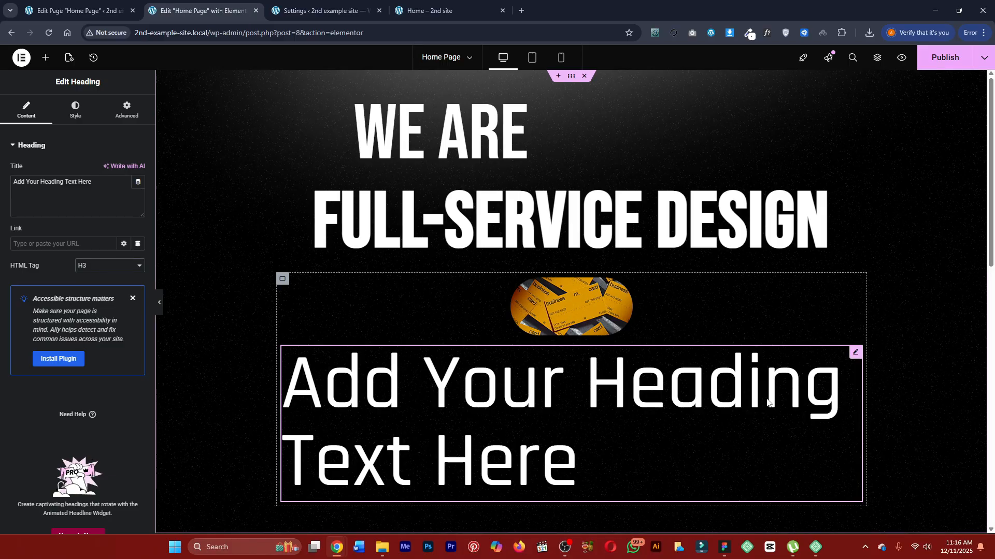
# Check the finished page for the wording and change the placeholder heading's title to "Agency".
pyautogui.click(435, 11)
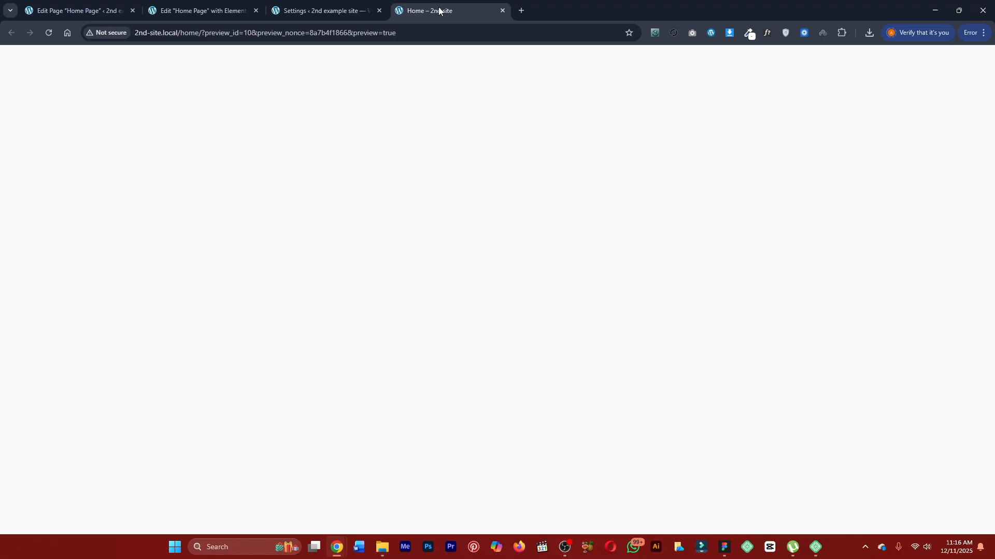
pyautogui.click(366, 15)
pyautogui.click(433, 11)
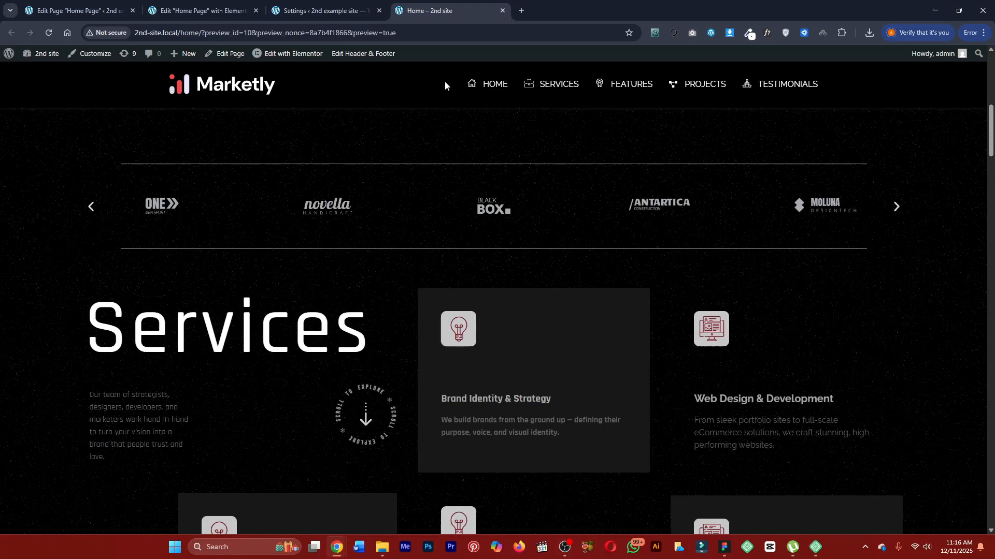
pyautogui.scroll(7, 491, 240)
pyautogui.doubleClick(510, 331)
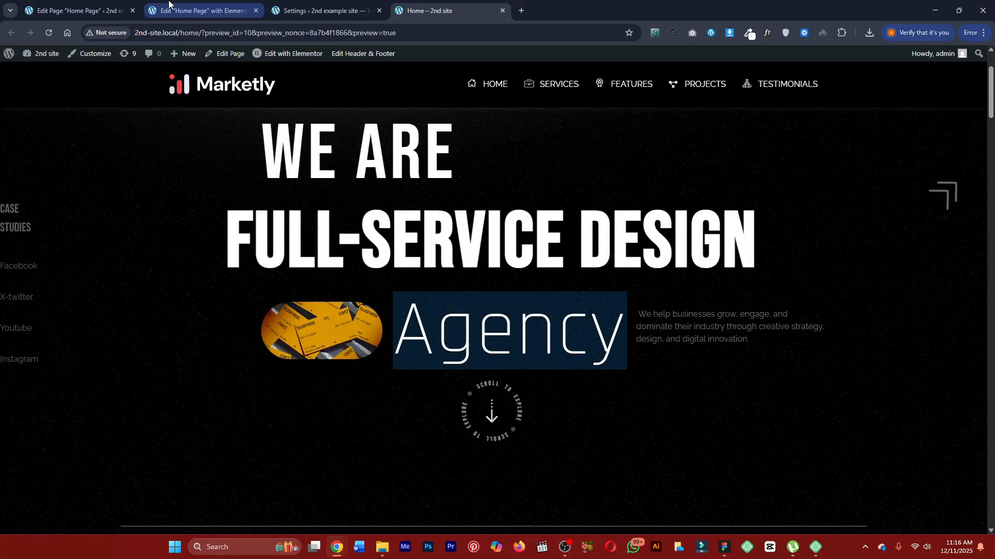
pyautogui.click(145, 5)
pyautogui.tripleClick(57, 185)
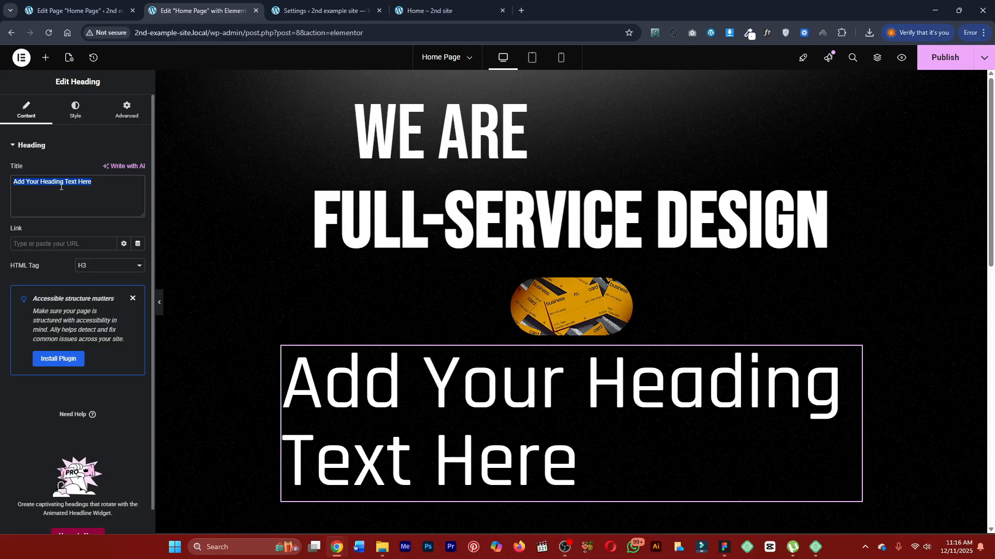
pyautogui.write('Agency')
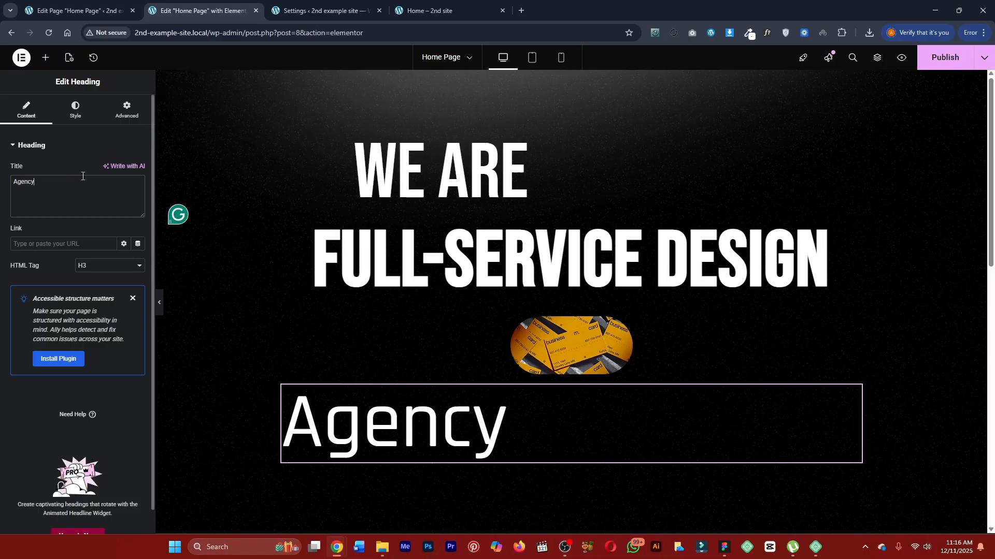
# Set the Agency heading's typography weight to 200 (Extra Light).
pyautogui.click(80, 115)
pyautogui.click(137, 199)
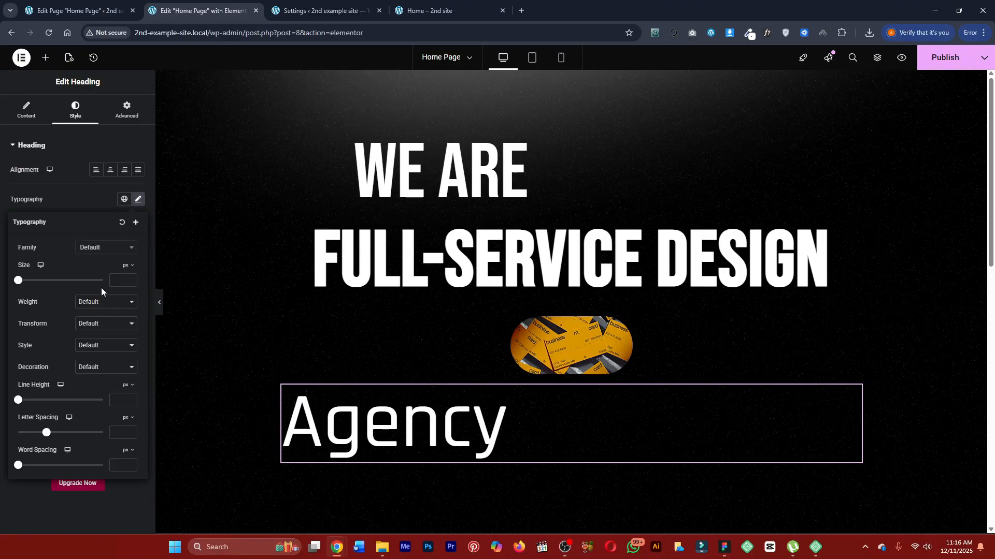
pyautogui.click(101, 302)
pyautogui.click(98, 328)
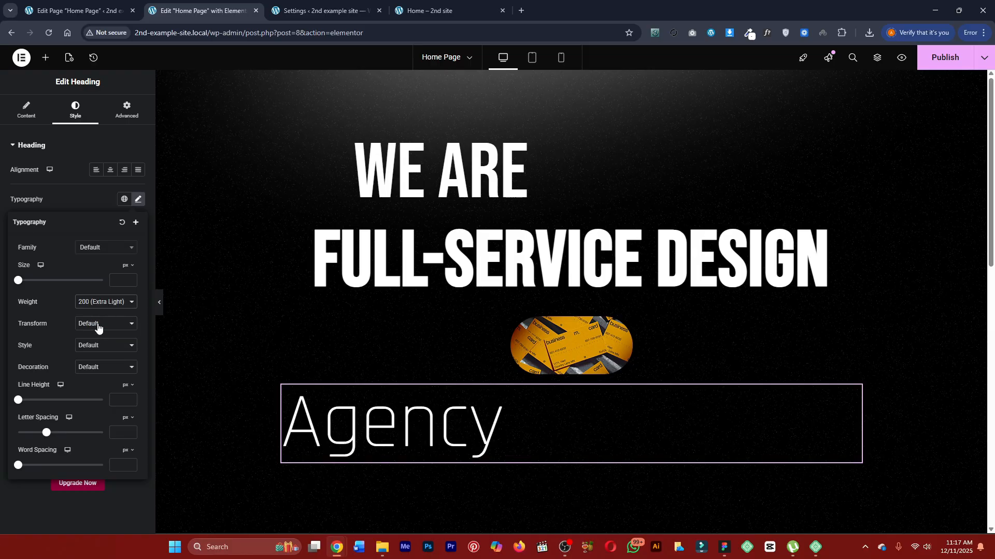
pyautogui.click(76, 198)
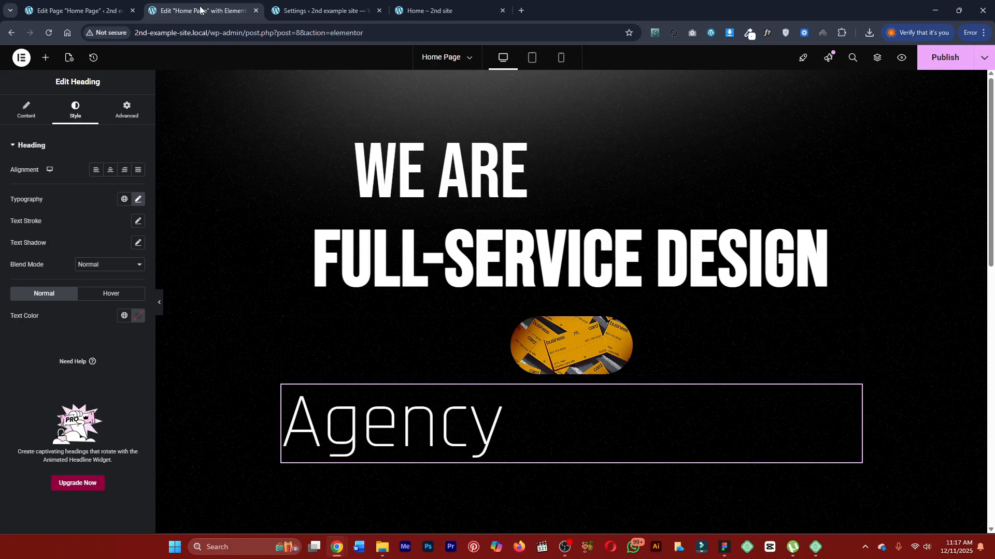
# Find the Text Editor widget and add it directly below the Agency heading.
pyautogui.click(46, 58)
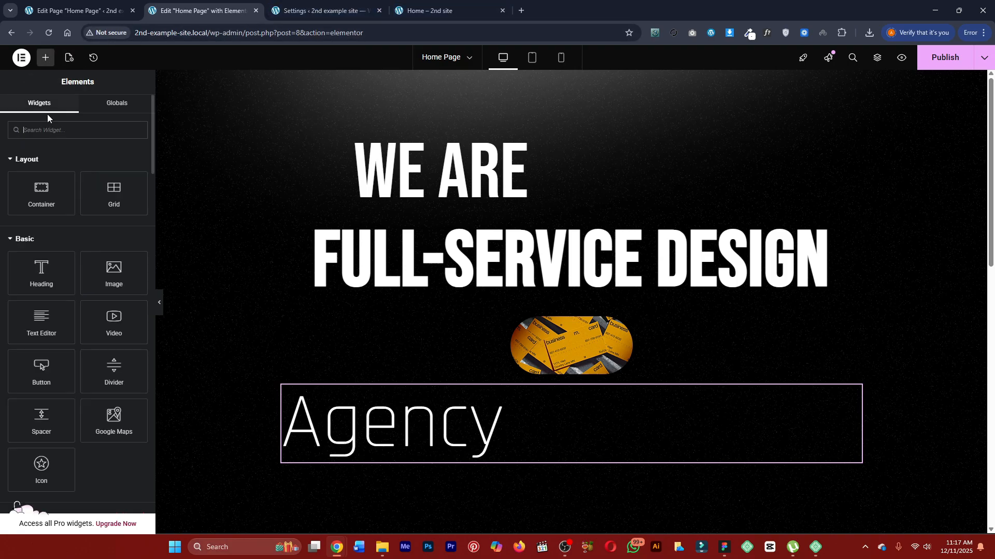
pyautogui.click(45, 135)
pyautogui.write('text')
pyautogui.moveTo(114, 166); pyautogui.dragTo(459, 455)
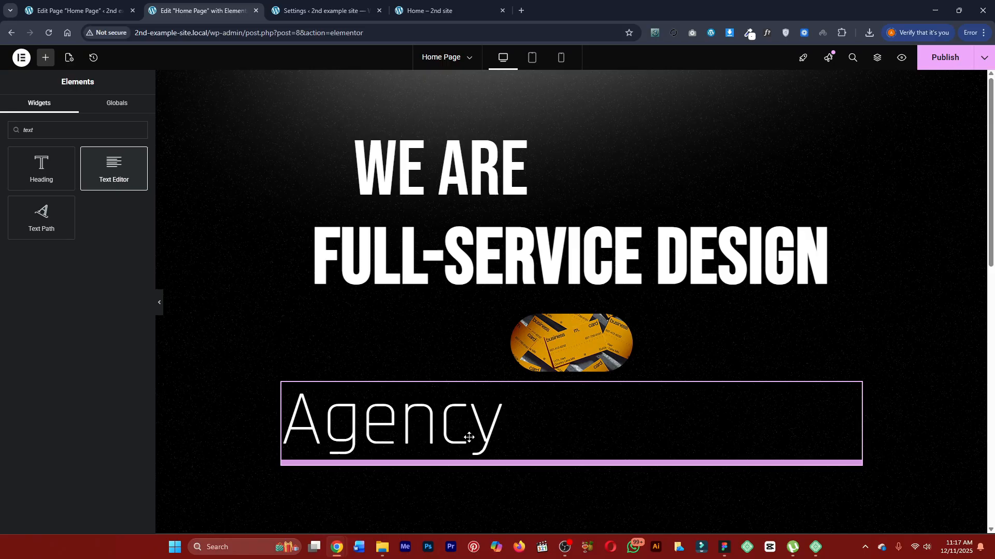
# Replace the new text widget's placeholder with the "We help businesses grow, engage, and dominate their industry…" paragraph copied from the finished page.
pyautogui.click(430, 10)
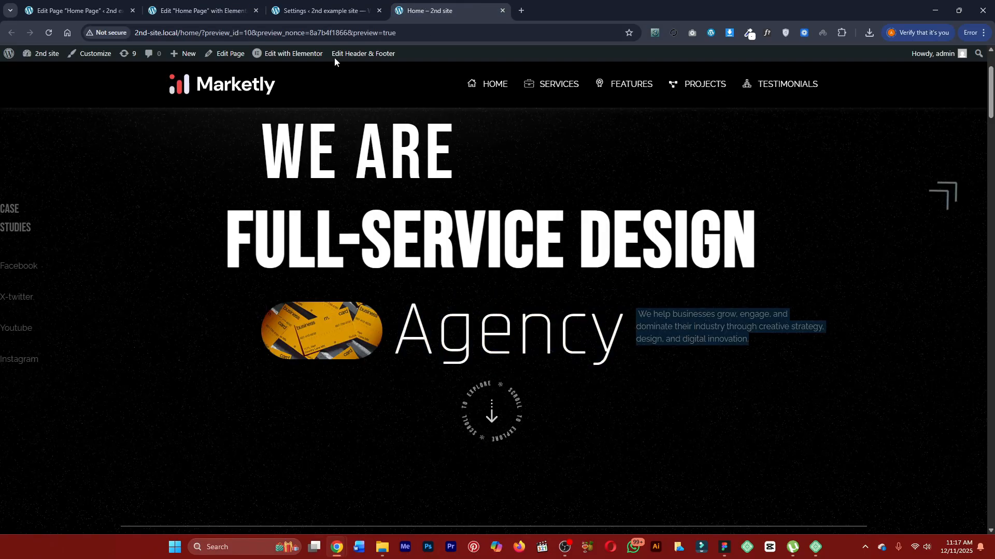
pyautogui.click(238, 5)
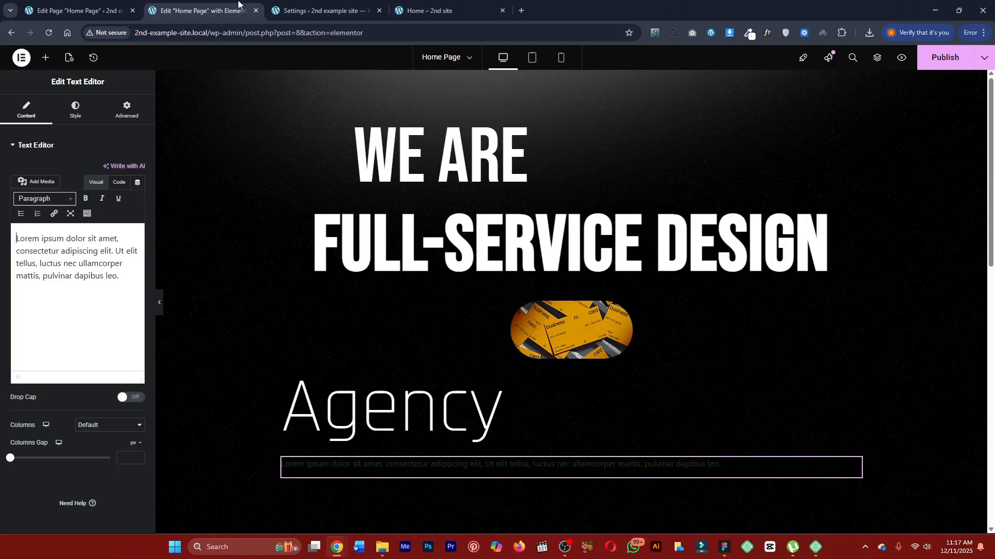
pyautogui.click(118, 182)
pyautogui.hotkey('ctrl', 'a')
pyautogui.write('We help businesses grow, engage, and dominate their industry through creative strategy, design, and digital innovation.')
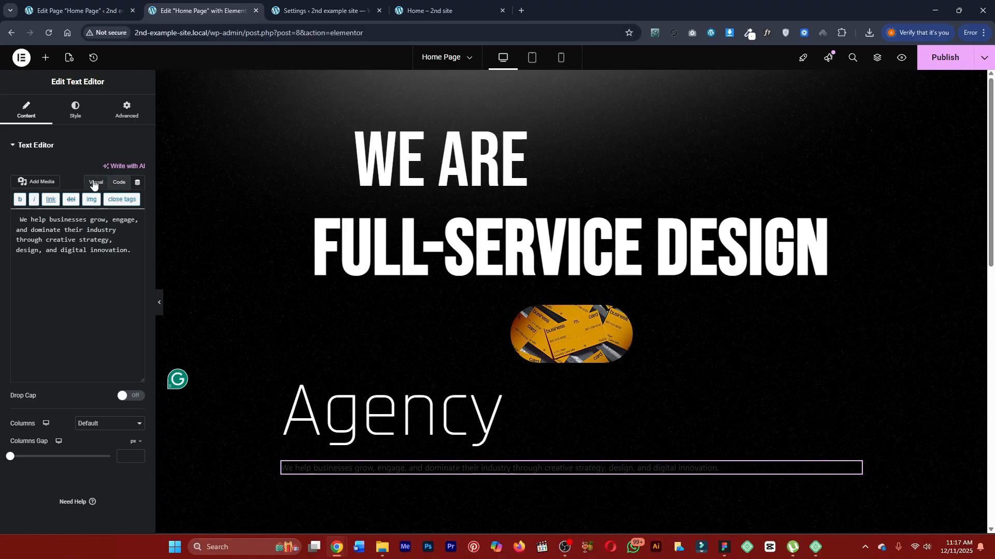
pyautogui.click(96, 182)
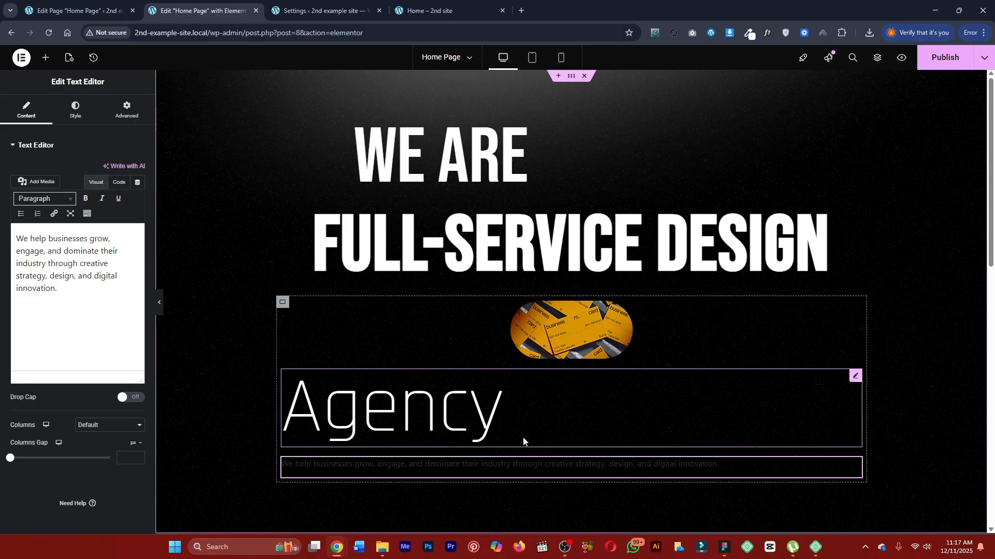
# Arrange the container holding the image, Agency heading and paragraph as a horizontal row, and give the paragraph a custom width of 27%.
pyautogui.click(283, 303)
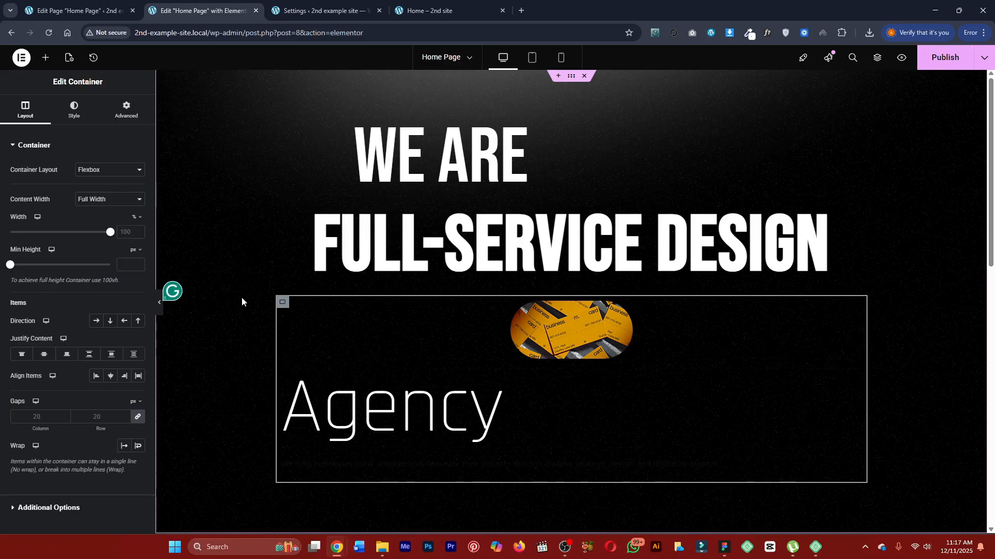
pyautogui.click(96, 321)
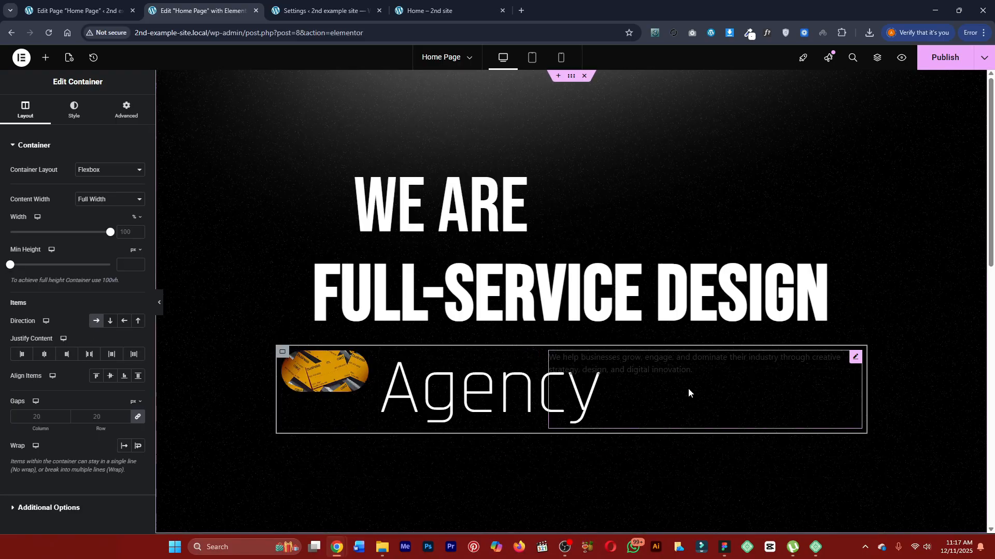
pyautogui.click(846, 362)
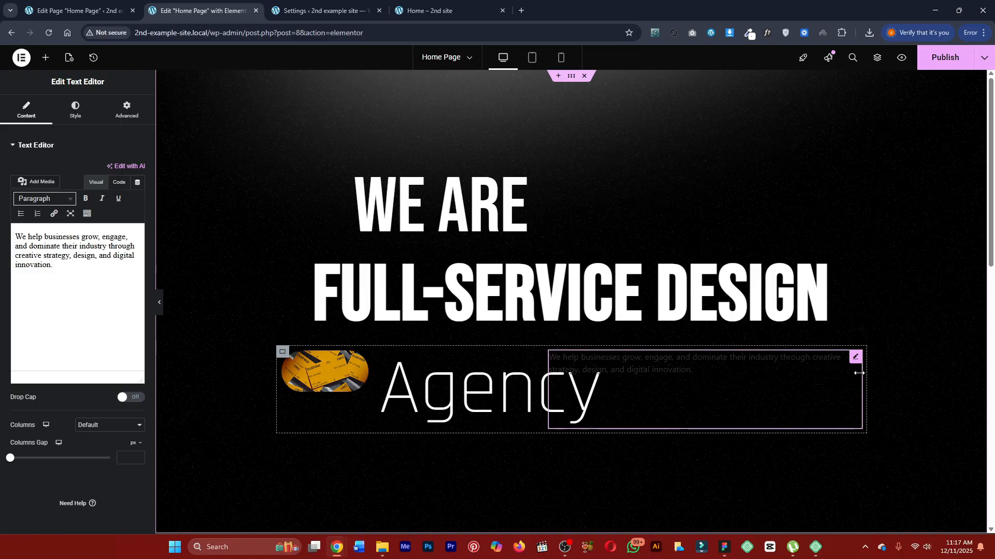
pyautogui.click(129, 115)
pyautogui.click(100, 252)
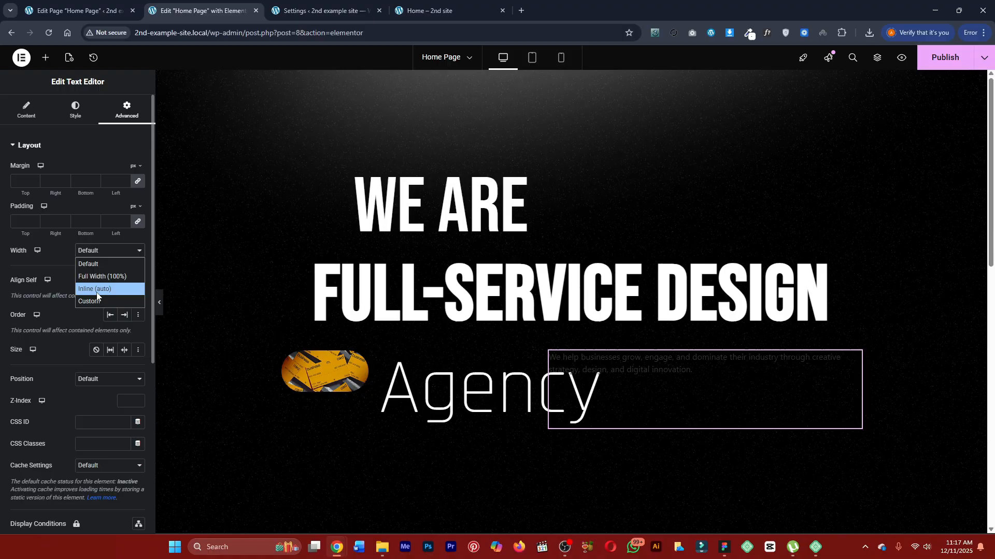
pyautogui.click(98, 285)
pyautogui.moveTo(13, 291); pyautogui.dragTo(40, 293)
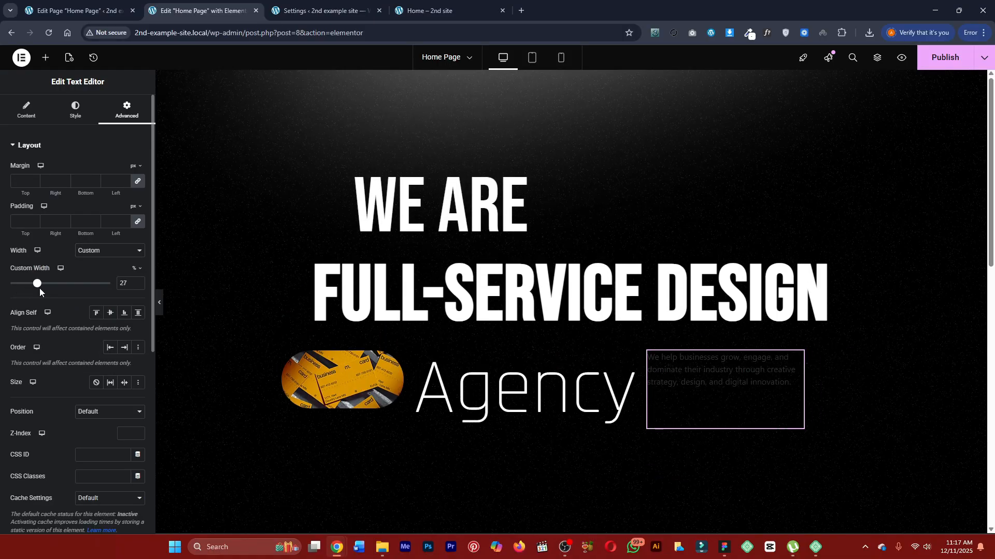
# Try a custom grey as the paragraph's text color.
pyautogui.click(75, 109)
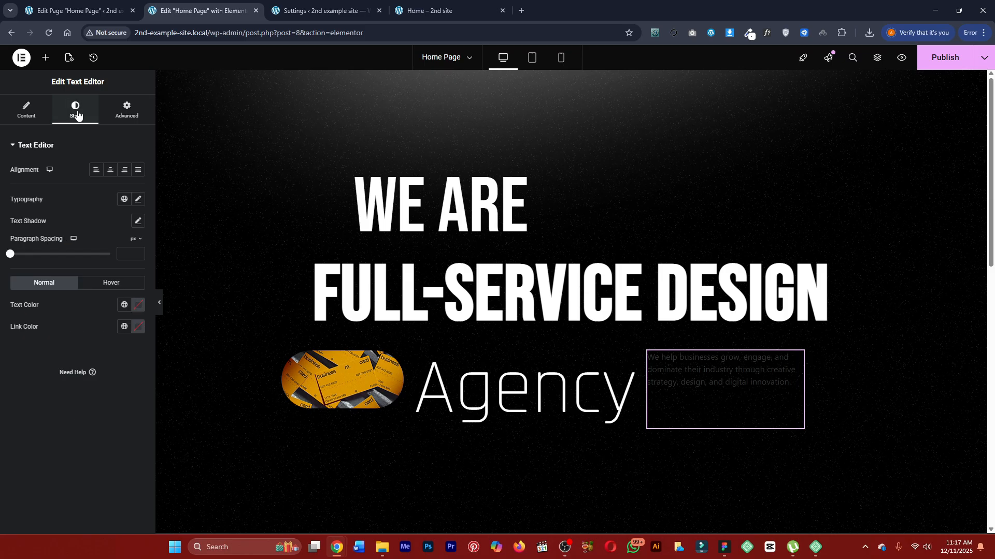
pyautogui.click(138, 304)
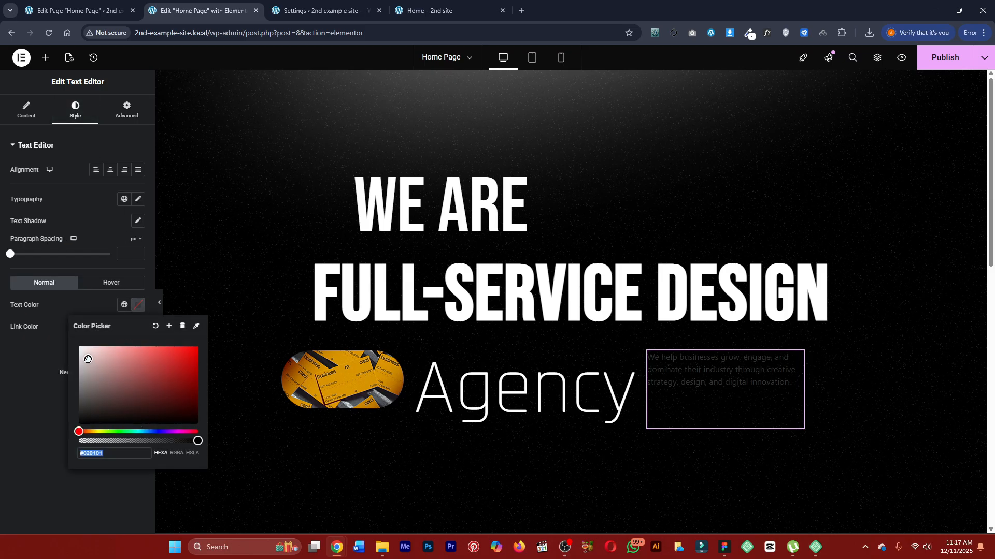
pyautogui.click(85, 358)
pyautogui.moveTo(85, 358); pyautogui.dragTo(65, 379)
pyautogui.click(55, 341)
# Try the global Secondary color on the paragraph, then assign the global Text color (#7A7A7A) instead.
pyautogui.click(124, 304)
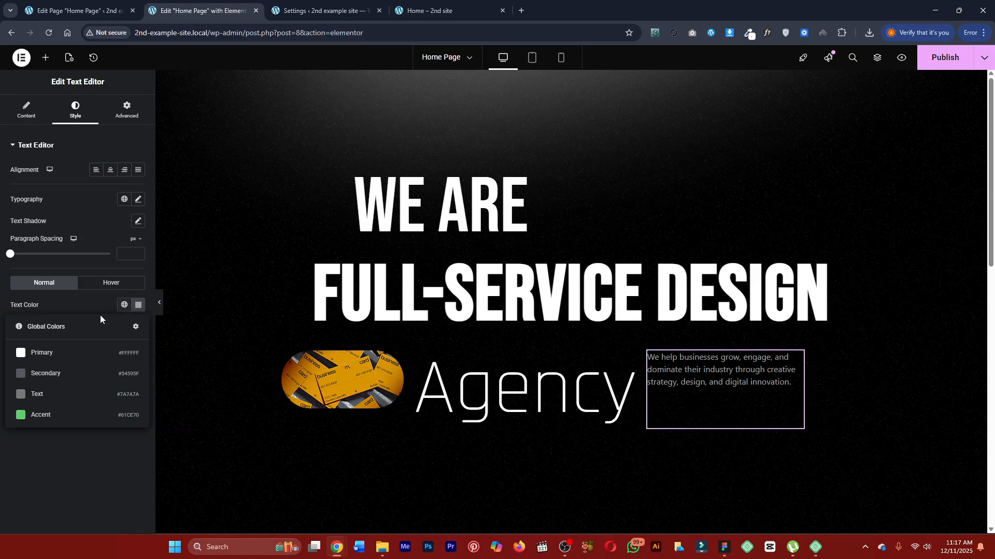
pyautogui.click(45, 372)
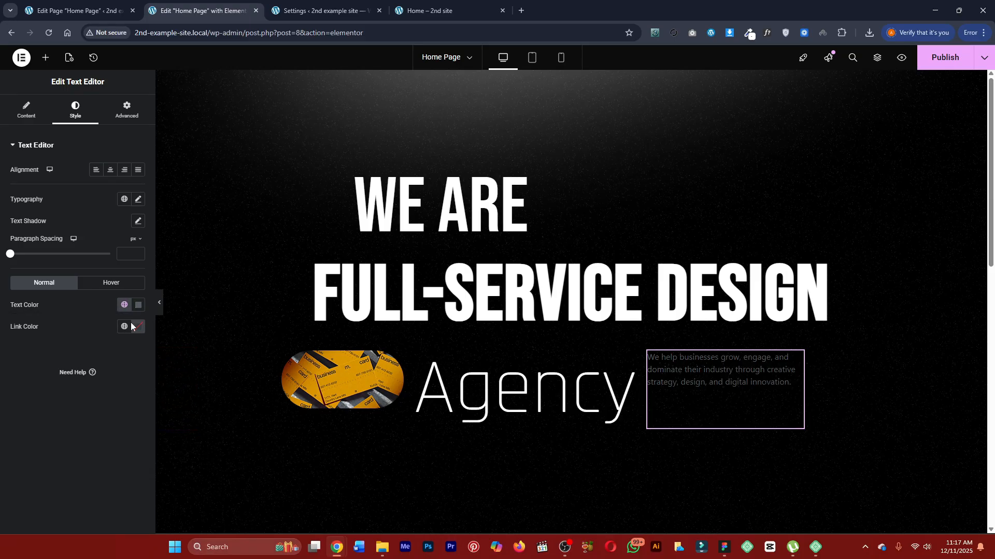
pyautogui.click(124, 304)
pyautogui.click(76, 394)
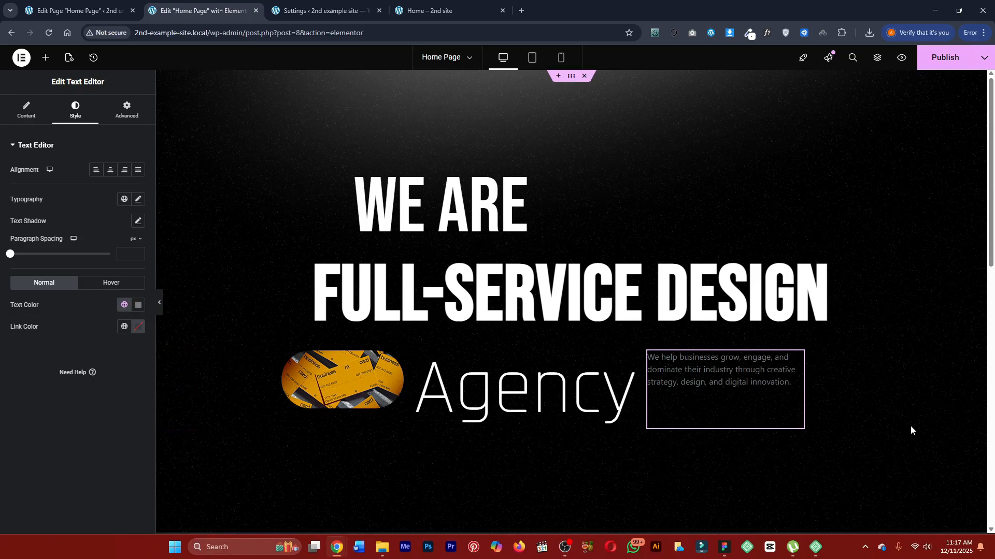
pyautogui.click(124, 305)
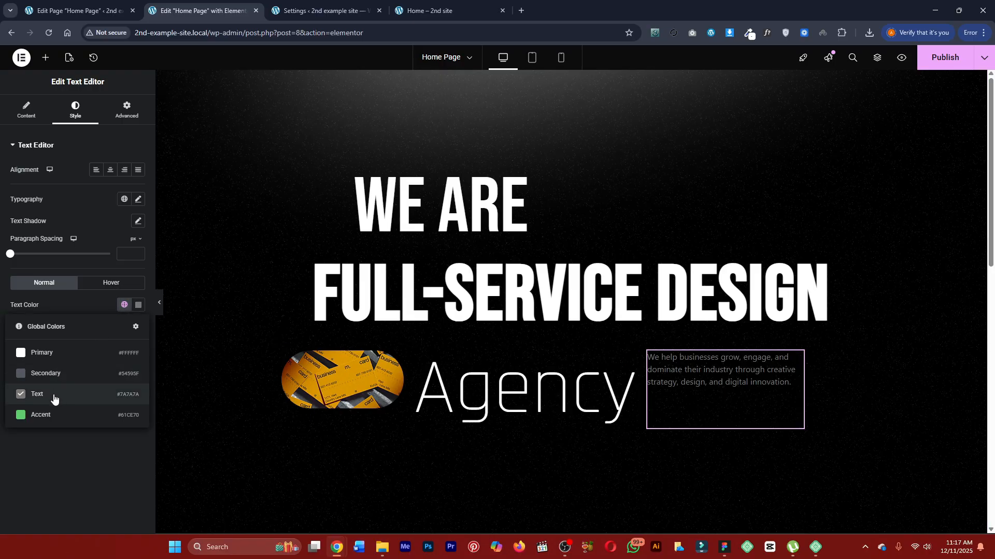
pyautogui.click(55, 440)
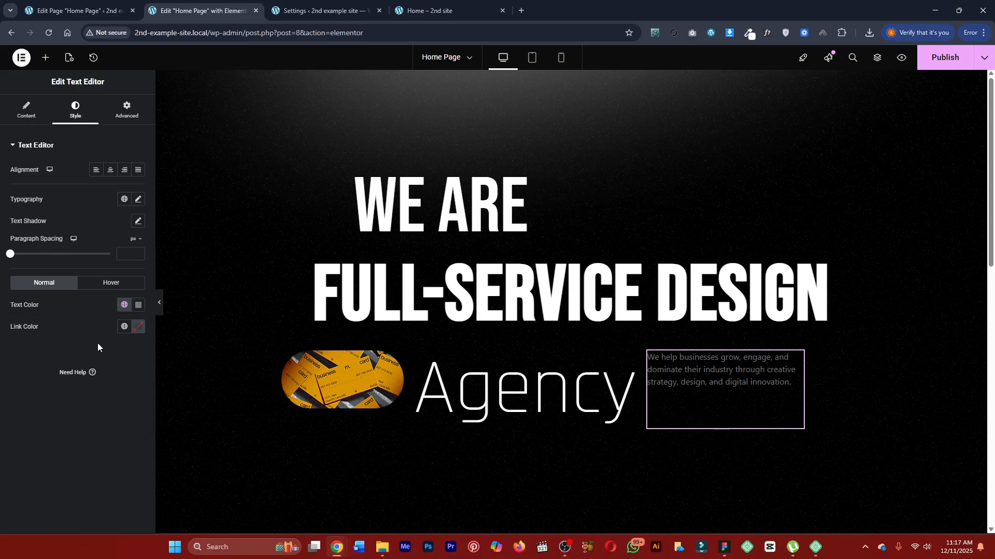
# Start creating a new global color from the paragraph's text color and select its default name for replacement.
pyautogui.click(138, 304)
pyautogui.click(170, 327)
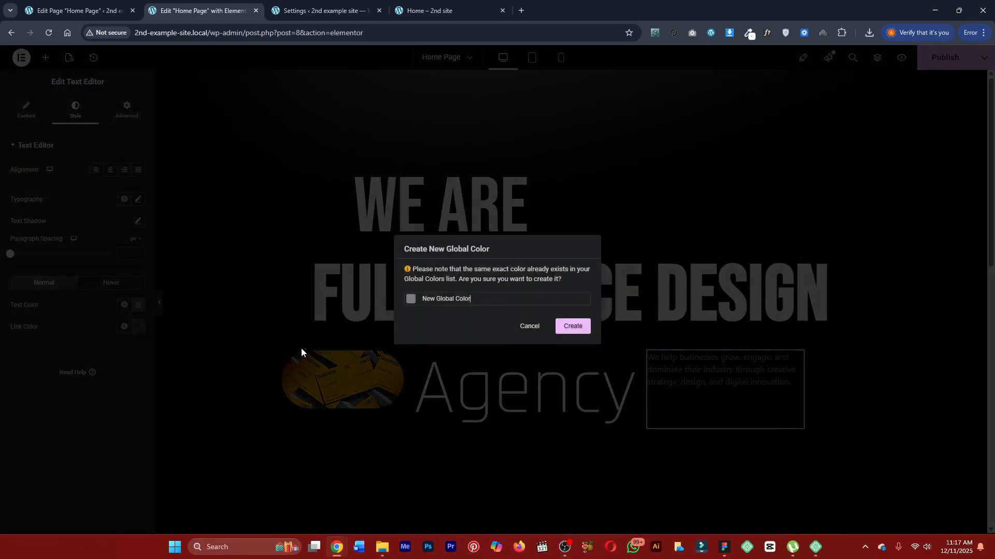
pyautogui.tripleClick(457, 299)
# Sample the red background of the "Safe Hands" highlight on the finished page with the colour picker extension.
pyautogui.click(429, 11)
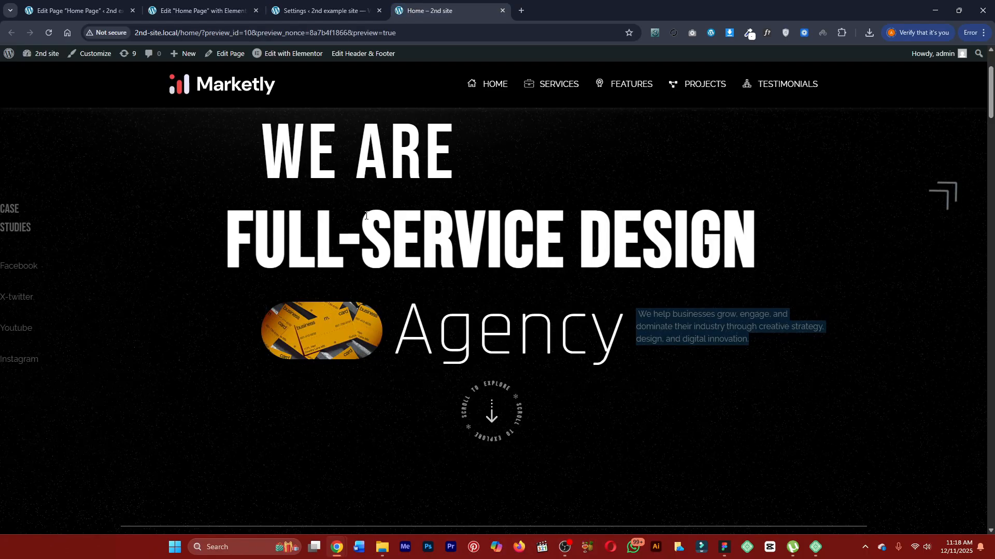
pyautogui.scroll(-5, 353, 238)
pyautogui.scroll(-5, 353, 243)
pyautogui.scroll(2, 450, 231)
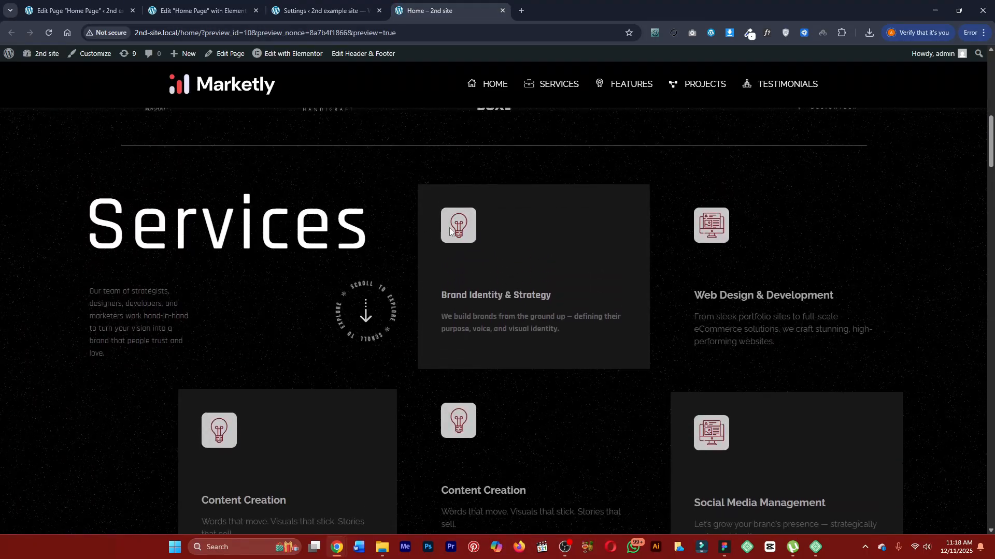
pyautogui.scroll(-9, 436, 237)
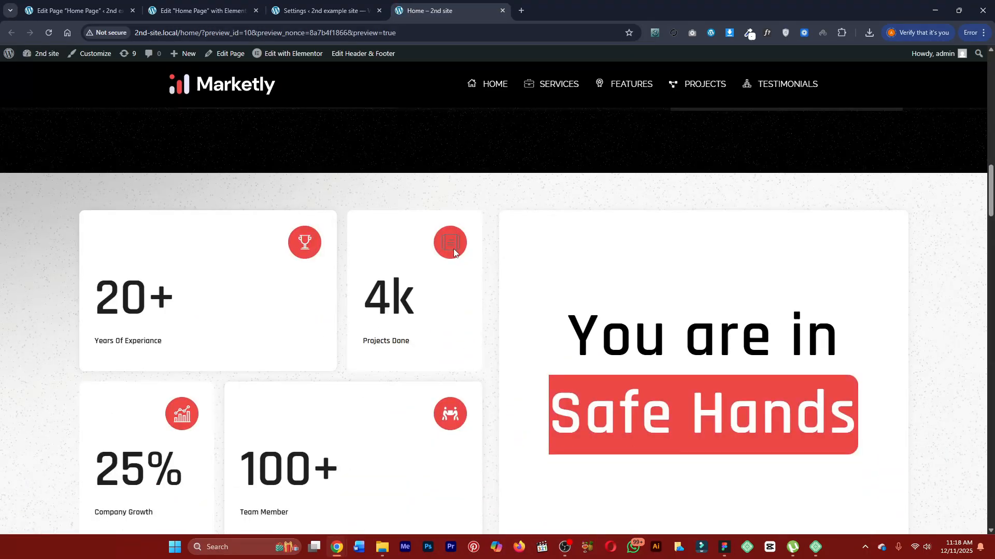
pyautogui.click(749, 35)
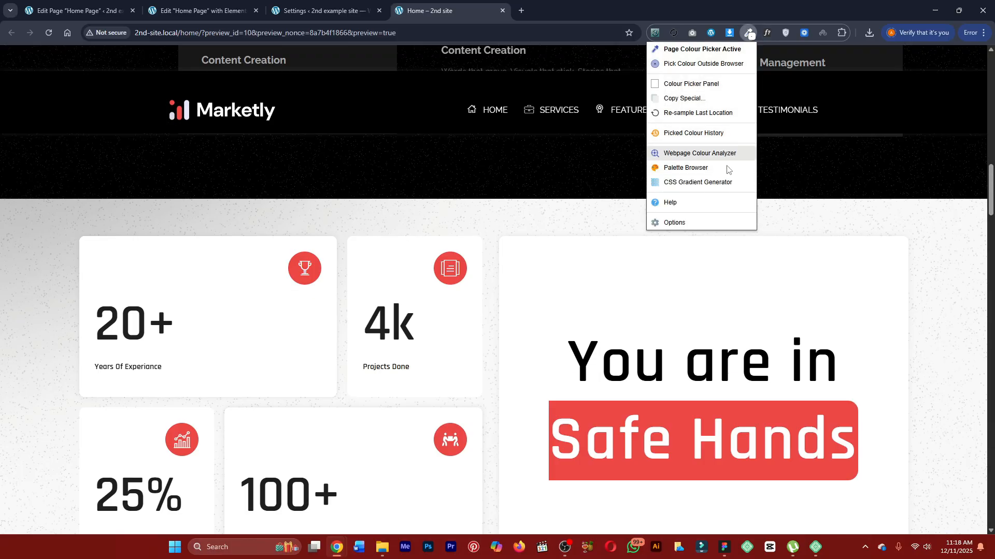
pyautogui.click(754, 412)
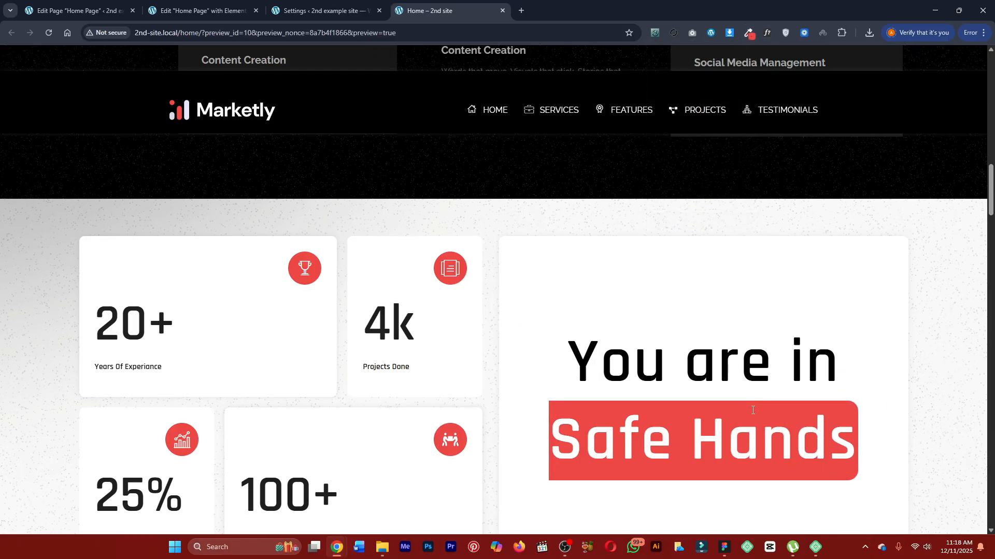
pyautogui.click(321, 10)
pyautogui.click(202, 10)
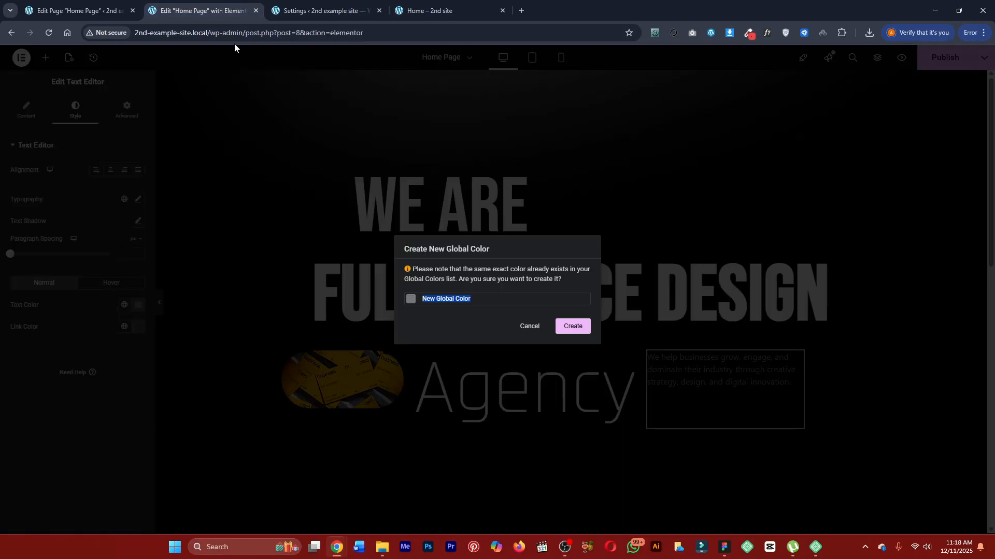
pyautogui.tripleClick(457, 299)
pyautogui.write('Red')
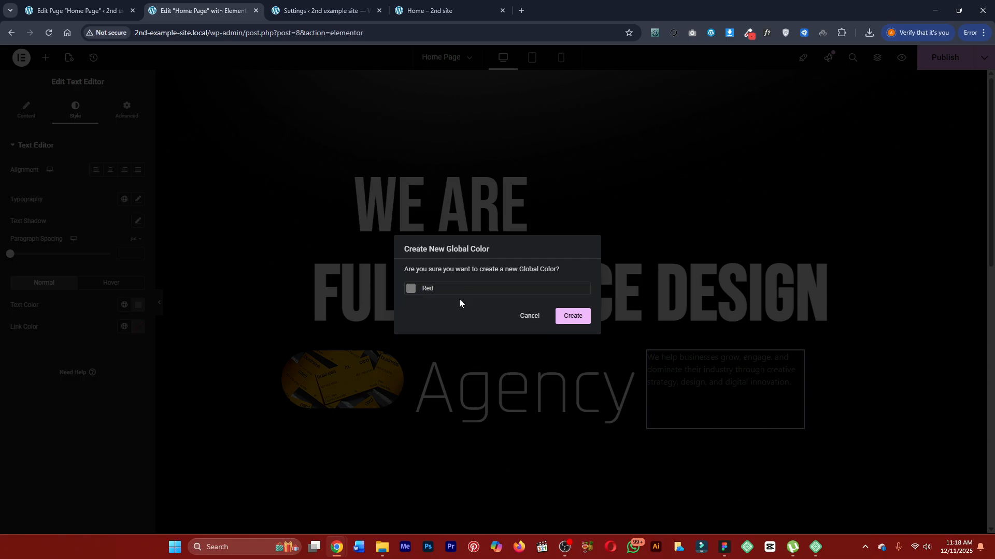
pyautogui.click(528, 316)
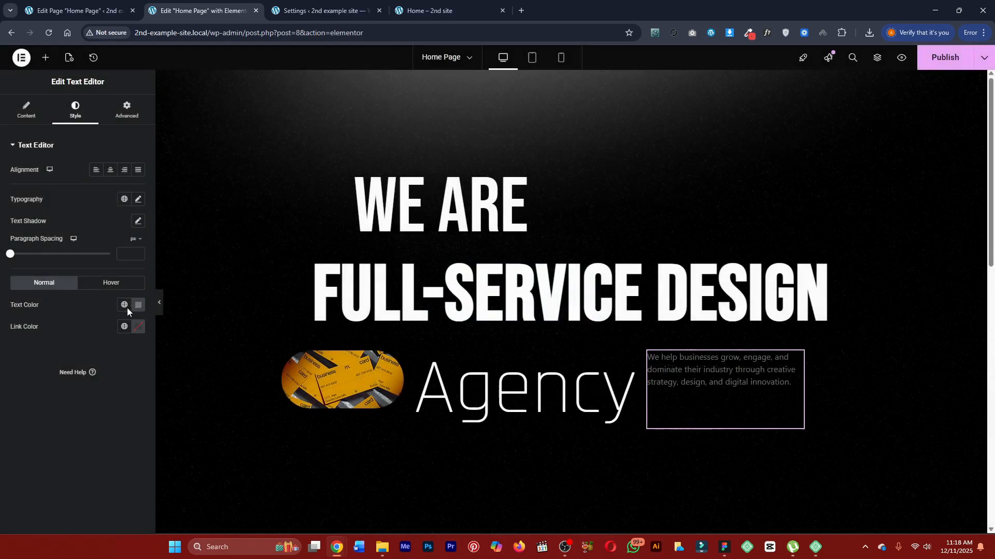
# Set the hero paragraph's text color to the sampled red #EE4848.
pyautogui.click(133, 310)
pyautogui.click(174, 363)
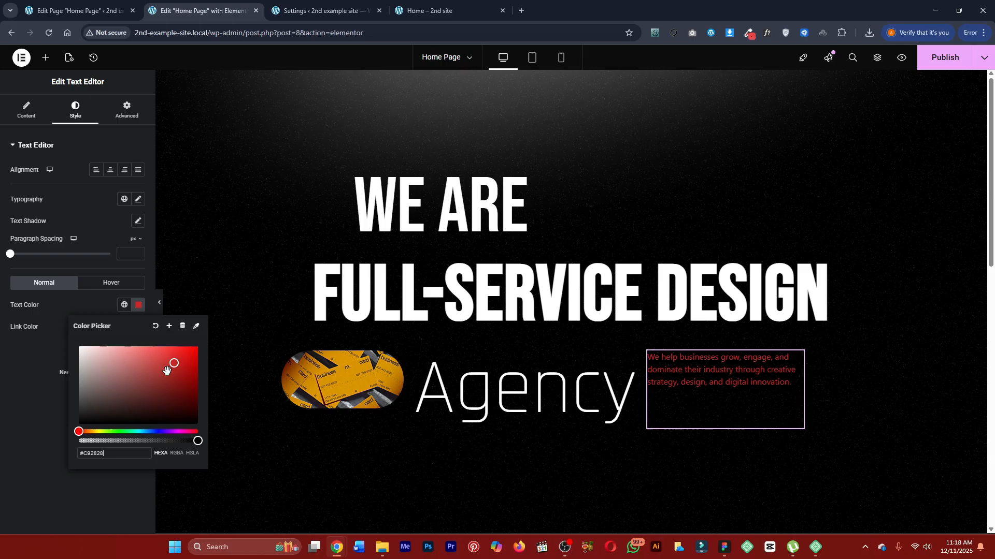
pyautogui.hotkey('ctrl', 'a')
pyautogui.write('#EE4848')
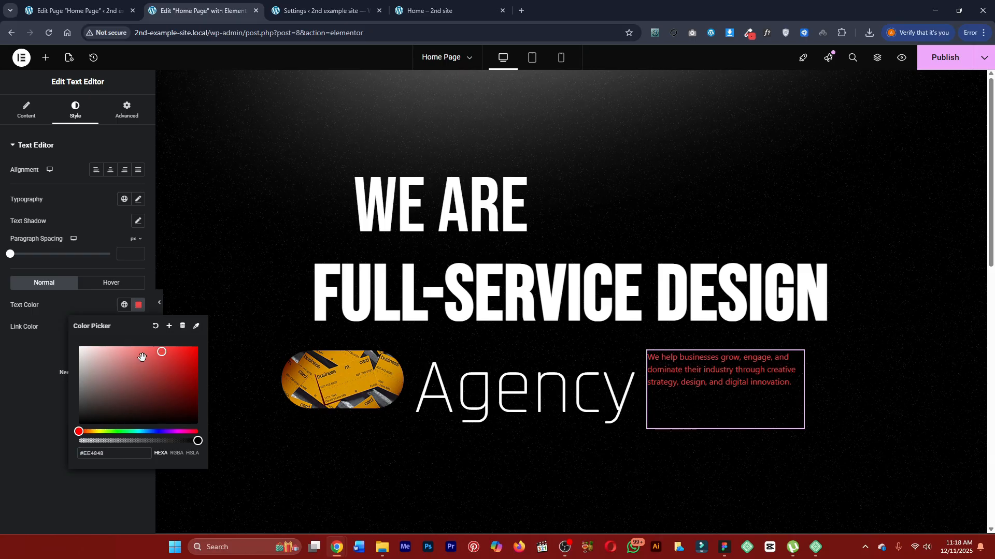
pyautogui.click(168, 328)
pyautogui.click(444, 293)
pyautogui.write('reddish')
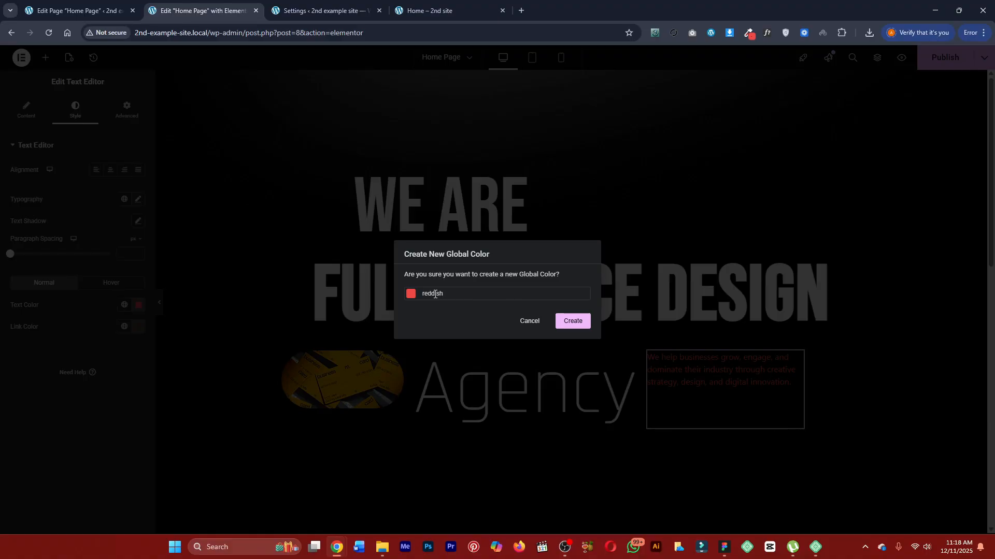
pyautogui.click(532, 325)
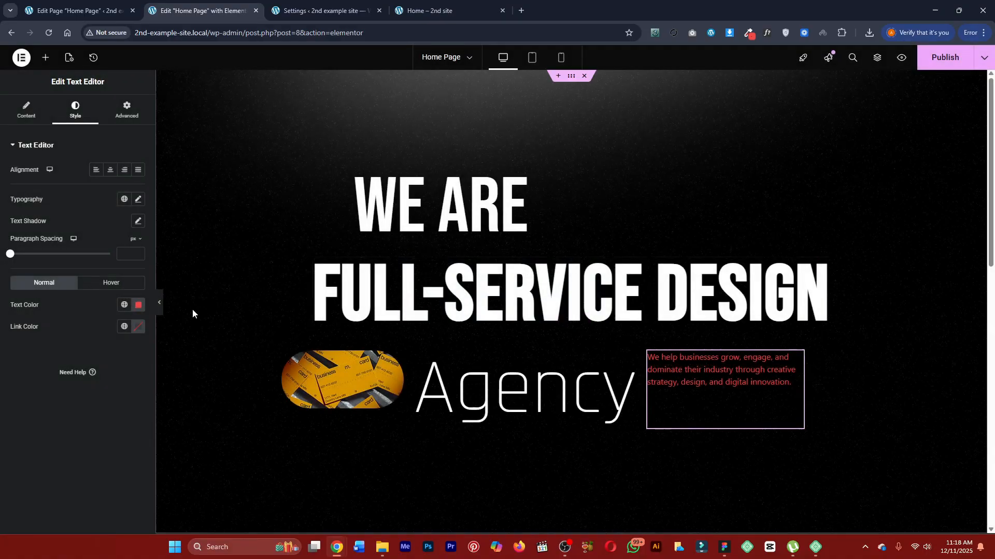
# Save the paragraph's red text color as a new global color named Reddish.
pyautogui.click(139, 306)
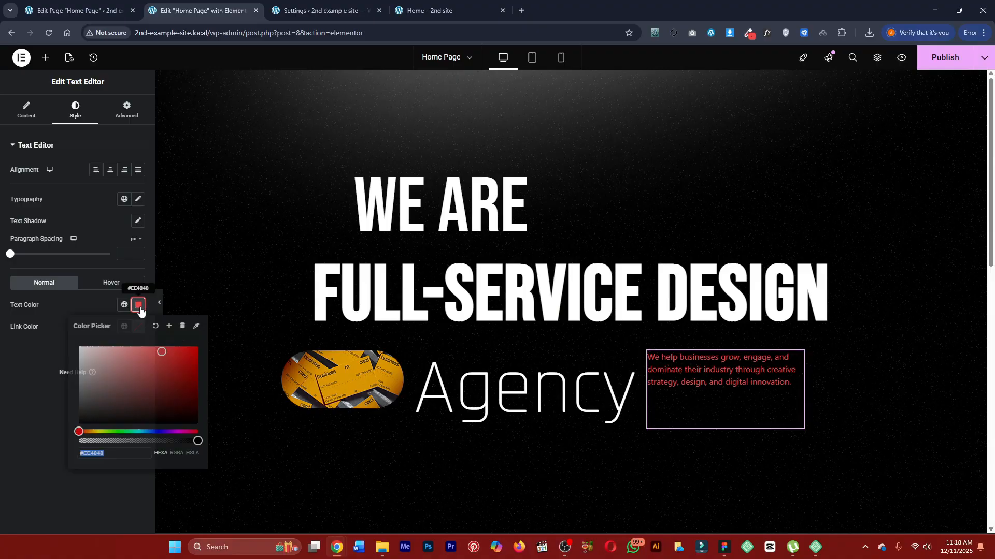
pyautogui.click(118, 454)
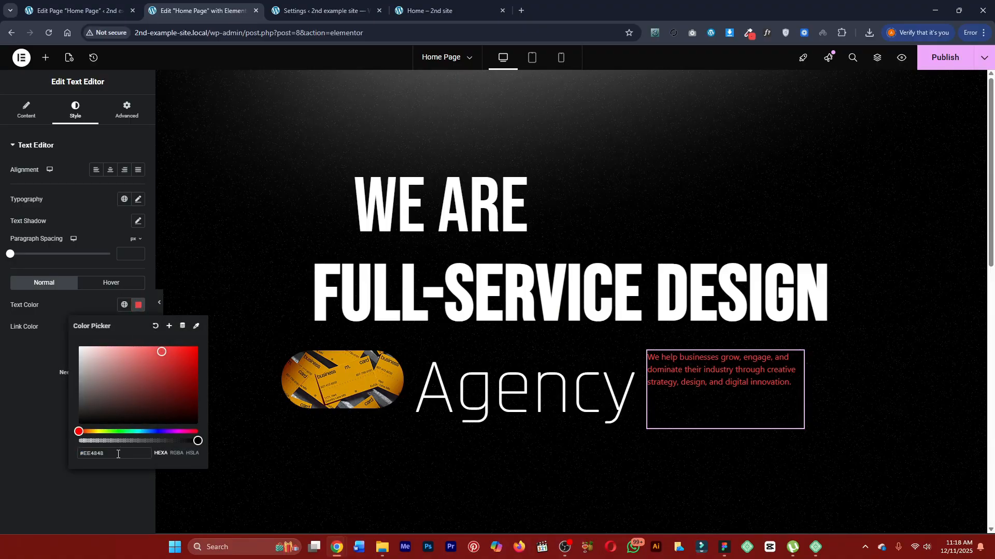
pyautogui.click(168, 327)
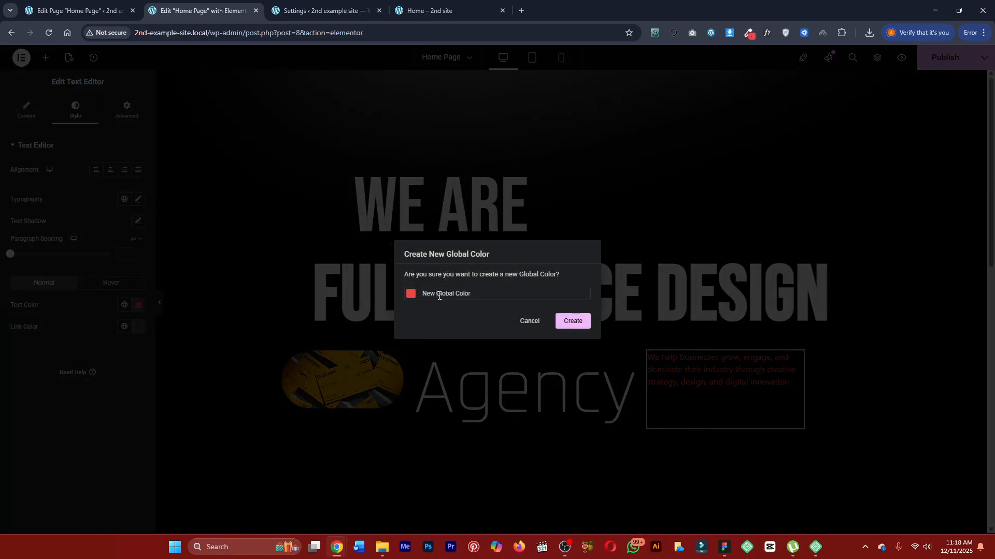
pyautogui.hotkey('ctrl', 'a')
pyautogui.write('Redd')
pyautogui.click(572, 321)
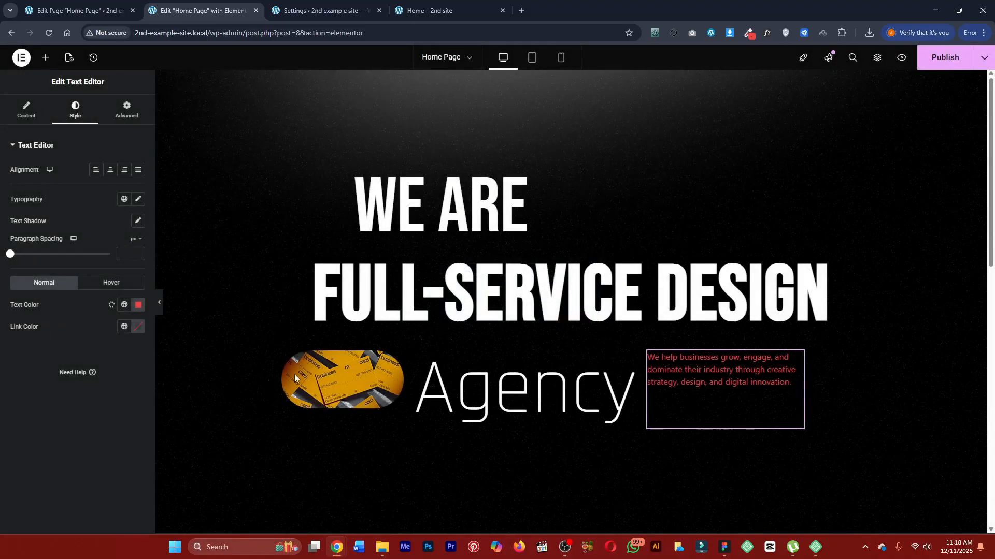
# Try white as the paragraph's text color and undo the change.
pyautogui.click(137, 306)
pyautogui.click(79, 347)
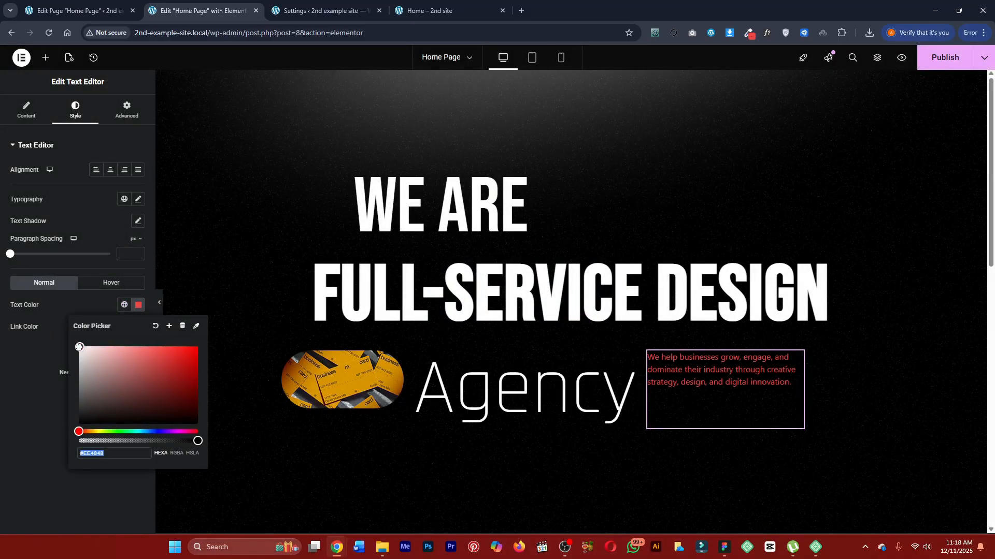
pyautogui.click(101, 294)
pyautogui.hotkey('ctrl', 'z')
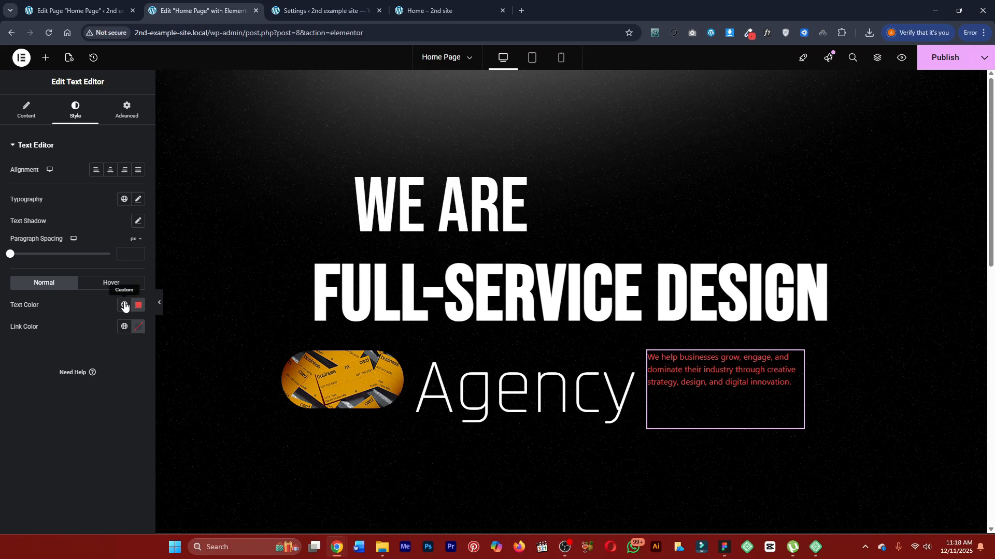
# Assign the global Text color (#7A7A7A) to the hero paragraph.
pyautogui.click(125, 305)
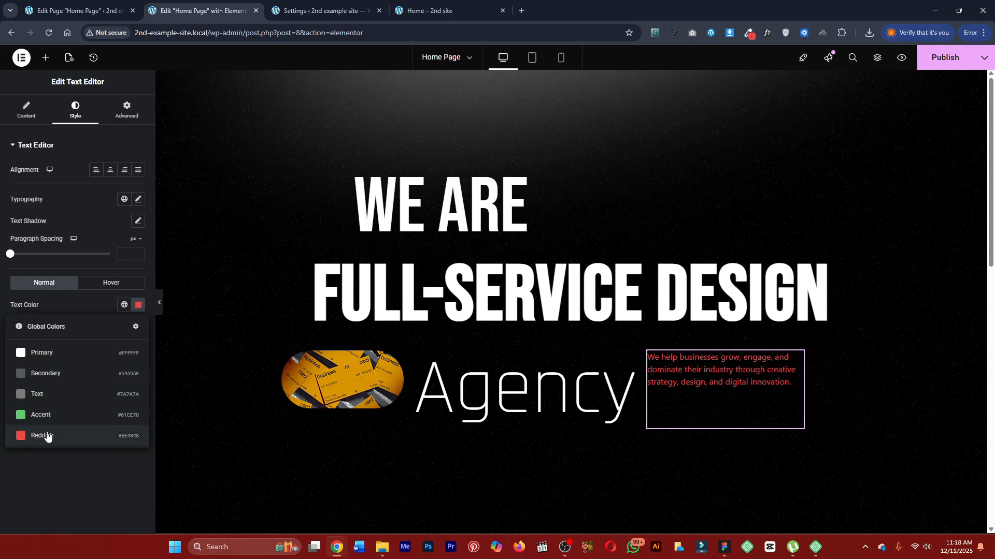
pyautogui.click(54, 455)
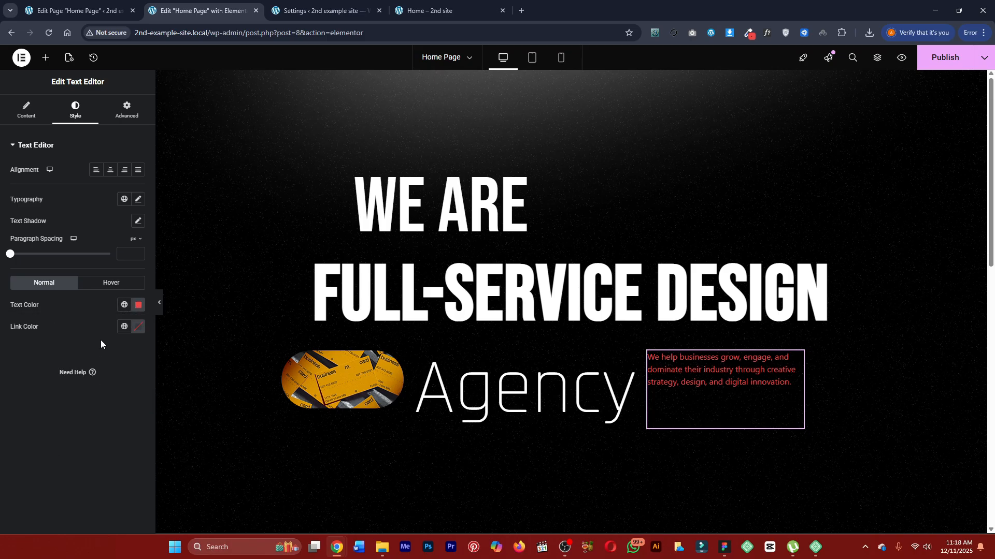
pyautogui.click(139, 307)
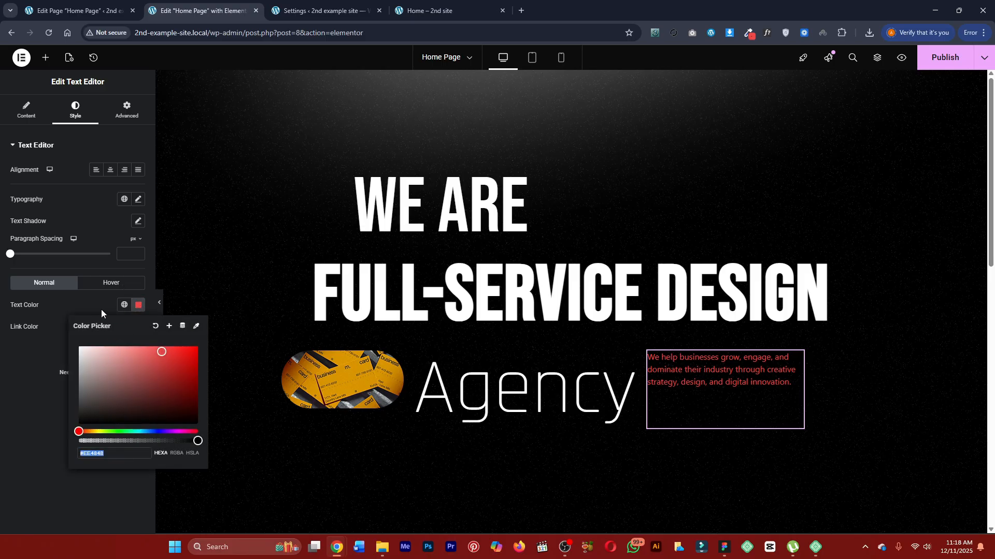
pyautogui.click(124, 305)
pyautogui.click(76, 397)
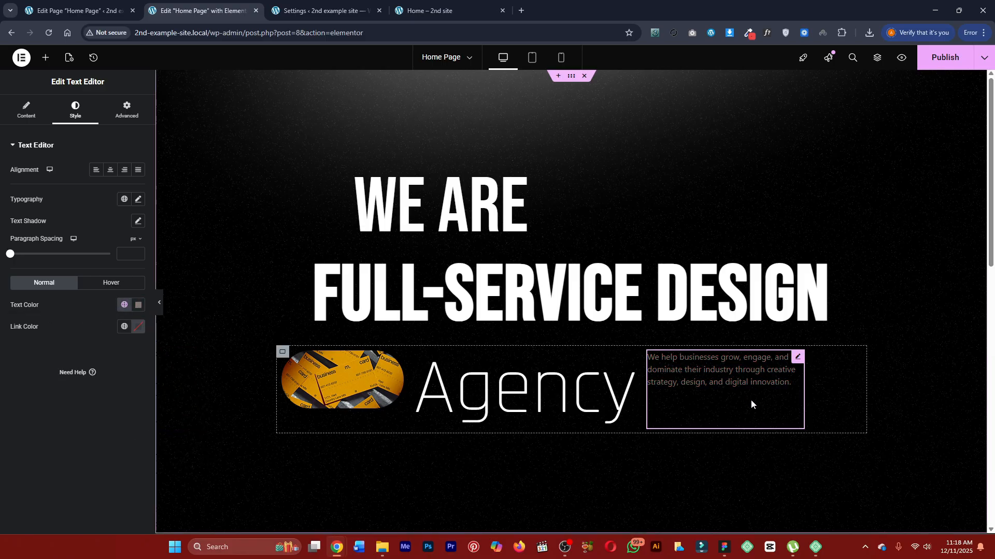
# Set the hero paragraph's paragraph spacing to 0 and review its content settings.
pyautogui.click(9, 254)
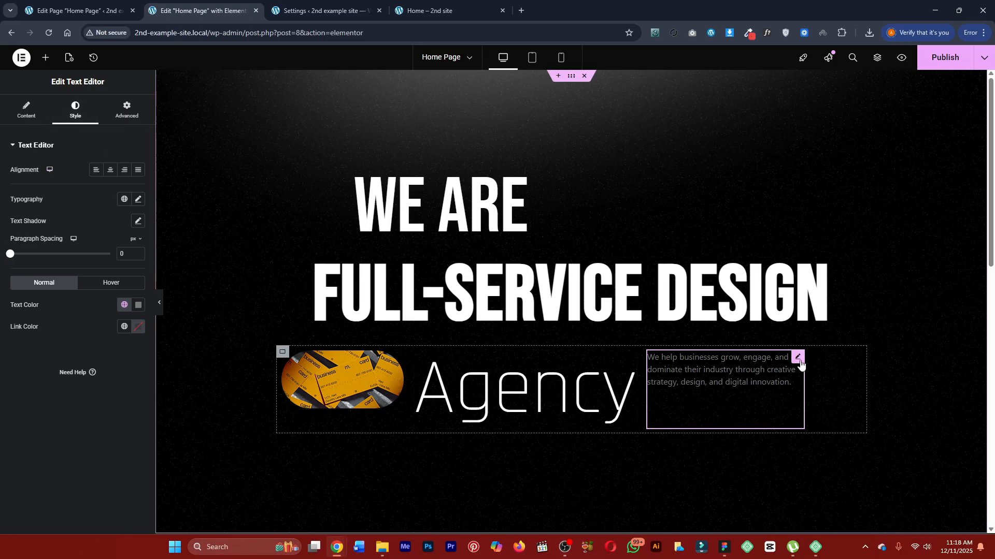
pyautogui.click(35, 110)
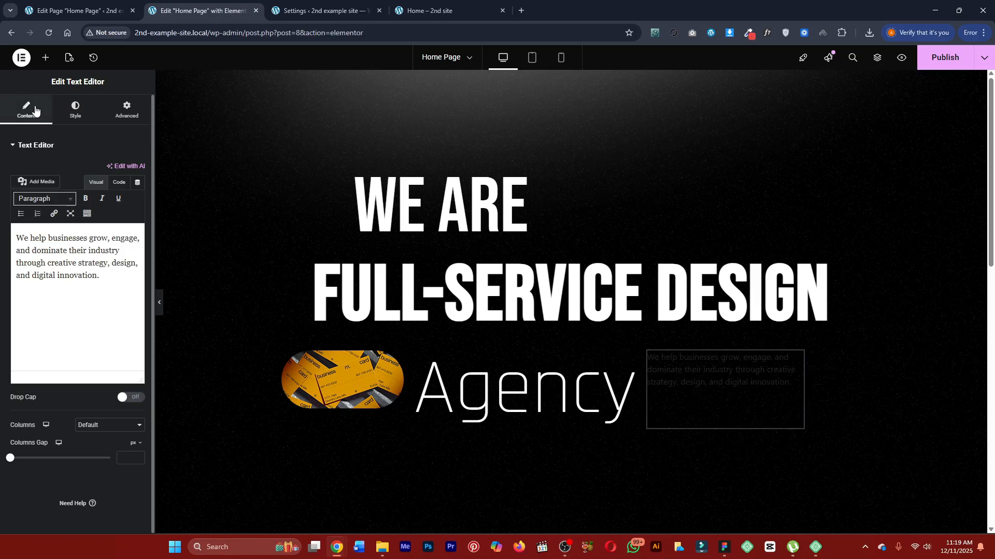
pyautogui.click(78, 115)
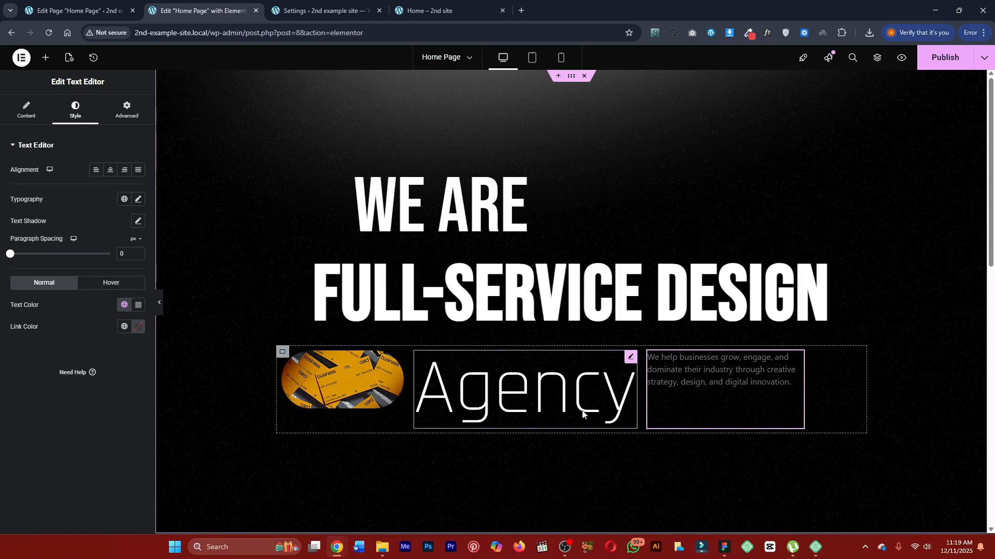
# Center the items of the hero row container with the image, Agency heading and paragraph, both vertically and horizontally.
pyautogui.click(282, 354)
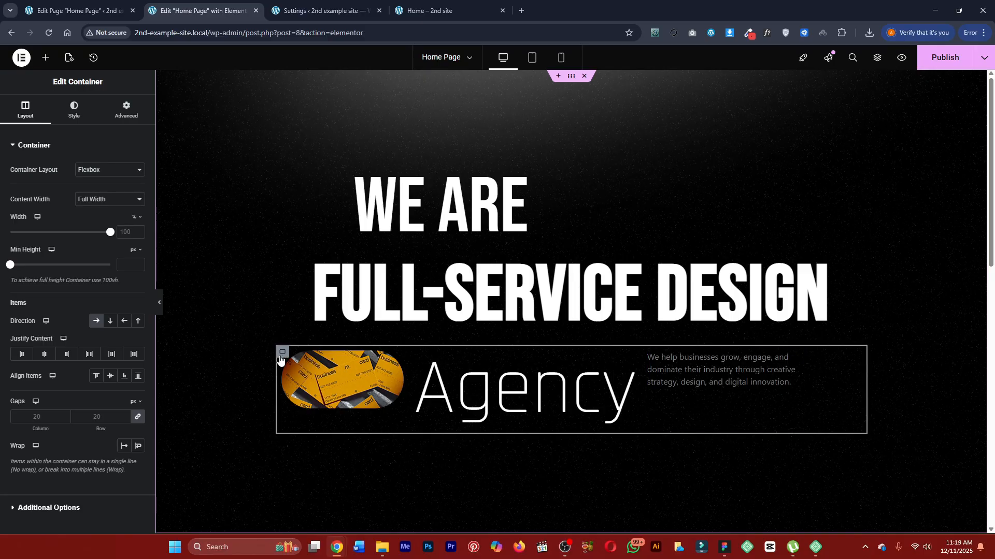
pyautogui.click(111, 376)
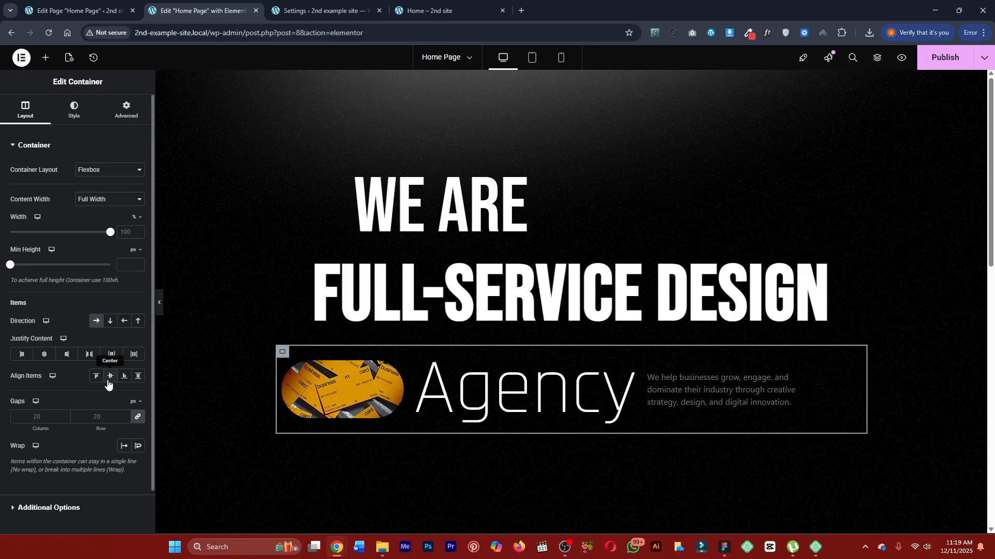
pyautogui.click(44, 355)
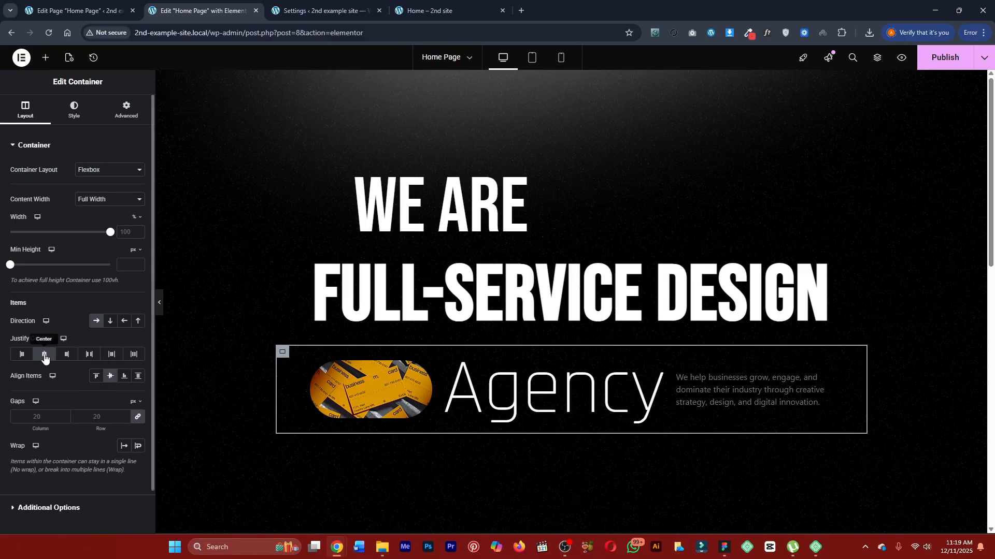
# Compare the hero row with the finished page and widen the paragraph to a custom width of about 30%.
pyautogui.click(432, 10)
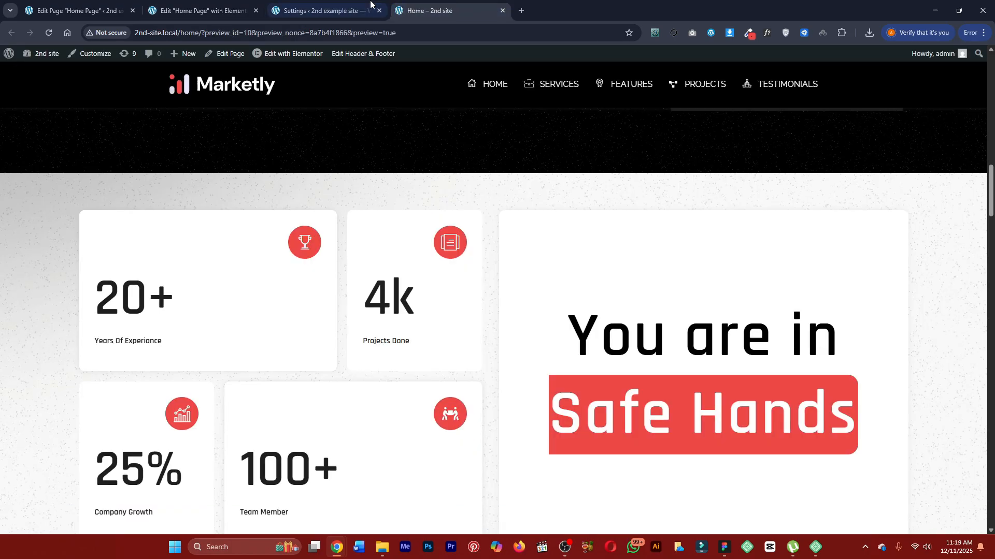
pyautogui.click(371, 5)
pyautogui.click(432, 10)
pyautogui.scroll(10, 509, 209)
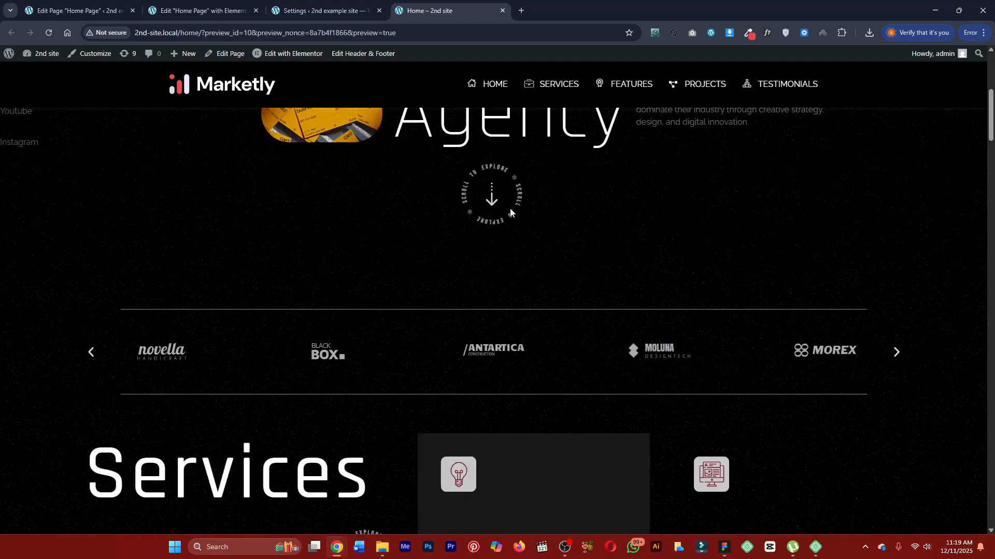
pyautogui.scroll(5, 510, 208)
pyautogui.click(243, 11)
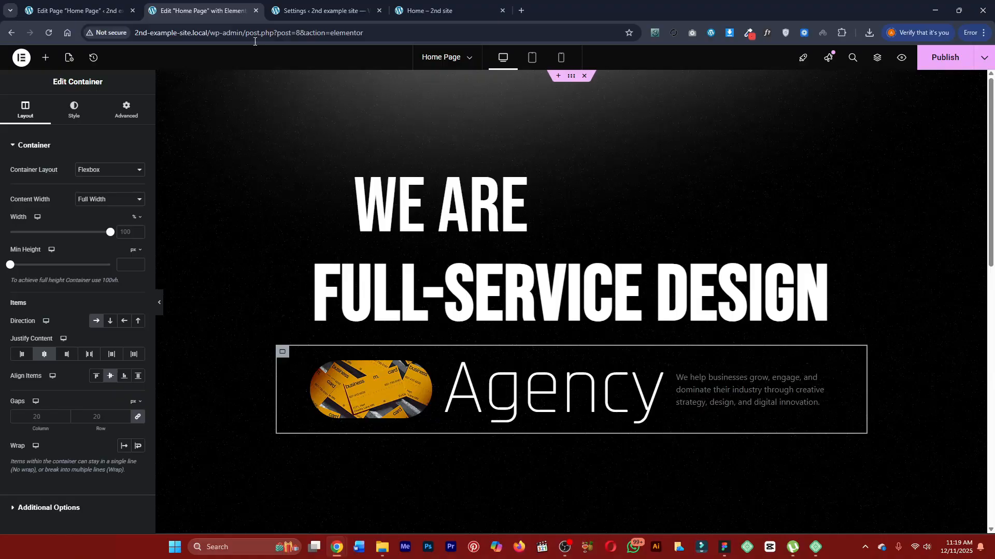
pyautogui.click(830, 386)
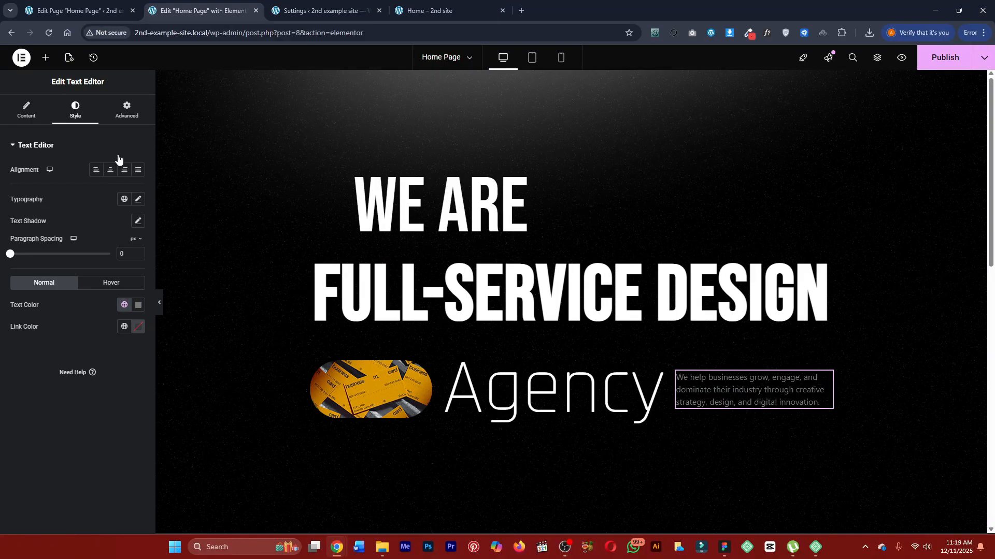
pyautogui.click(125, 111)
pyautogui.click(45, 288)
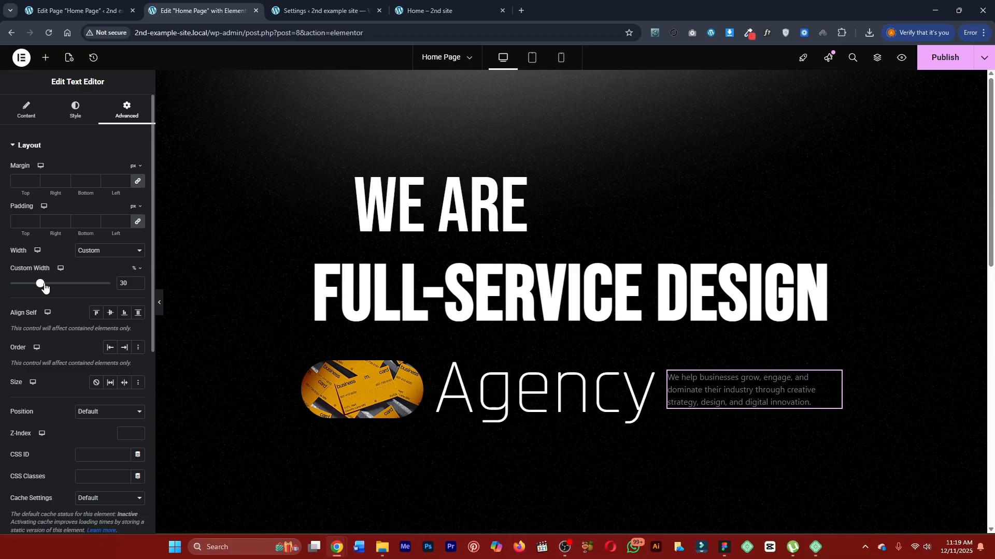
# Give the hero row container a left margin of 115 px, with the other margins at 0.
pyautogui.click(282, 352)
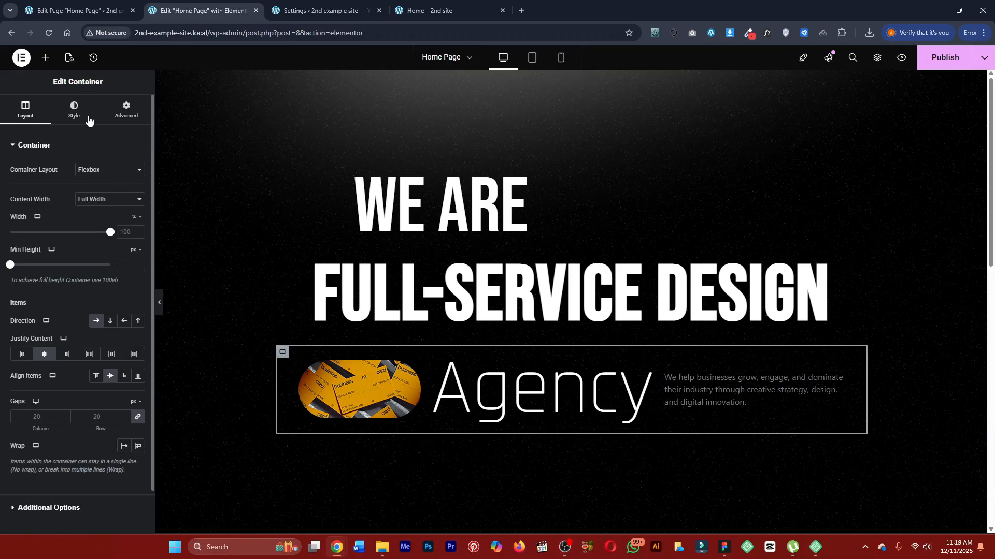
pyautogui.click(125, 110)
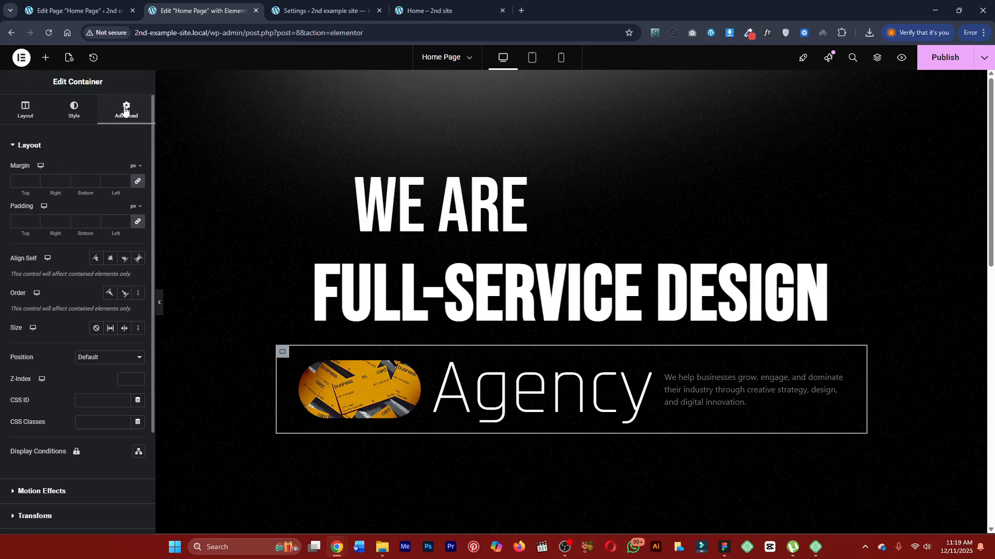
pyautogui.moveTo(114, 192); pyautogui.dragTo(172, 195)
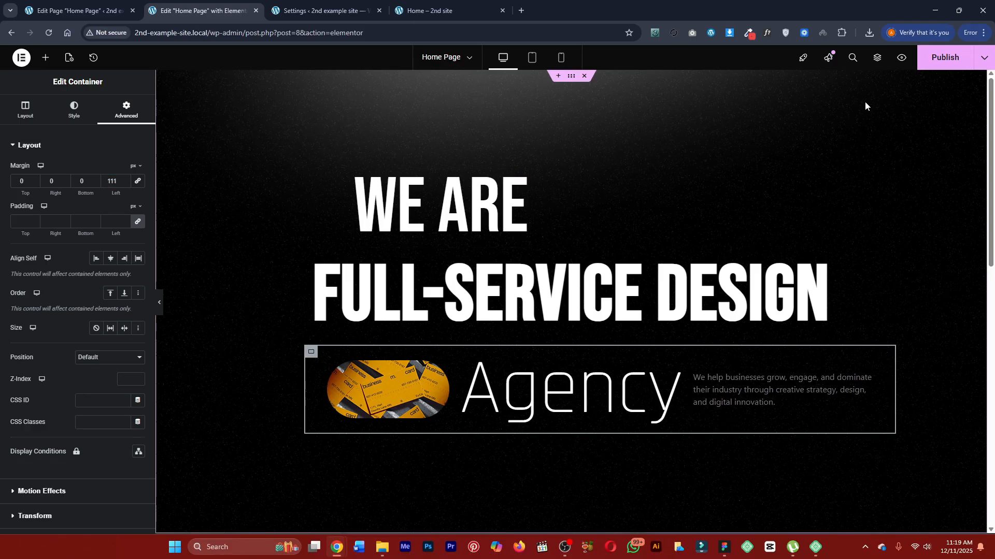
pyautogui.doubleClick(108, 182)
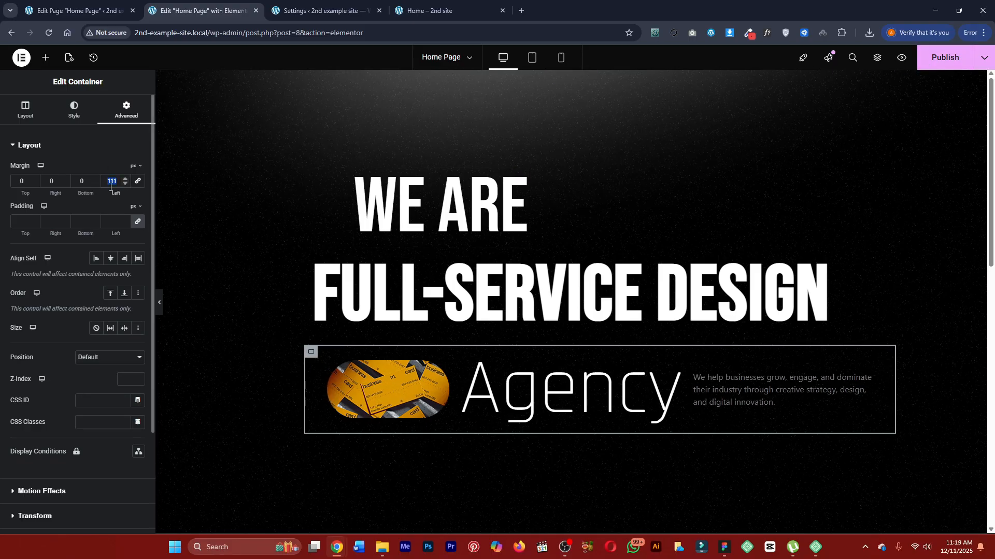
pyautogui.write('115')
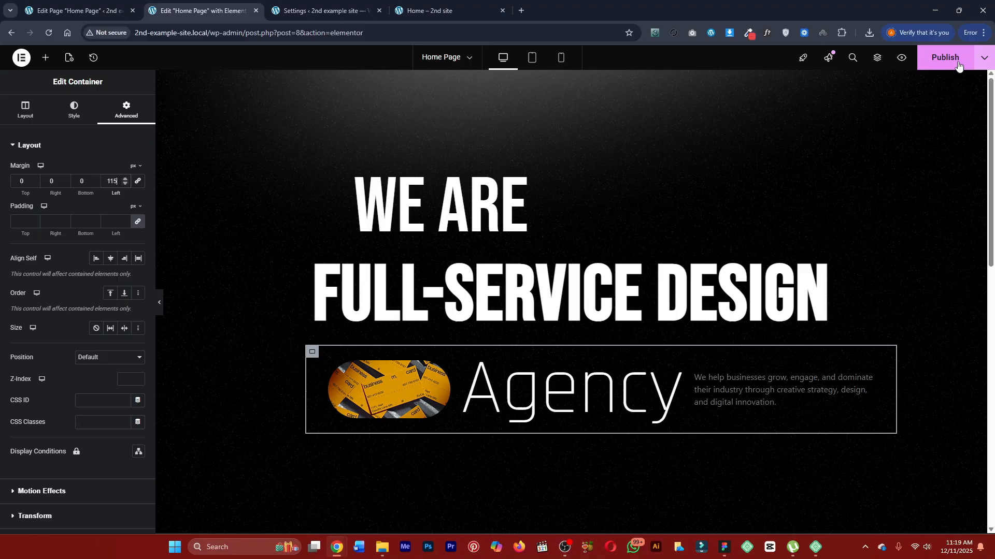
# Publish the page and compare its preview with the hero section of the finished page.
pyautogui.click(955, 64)
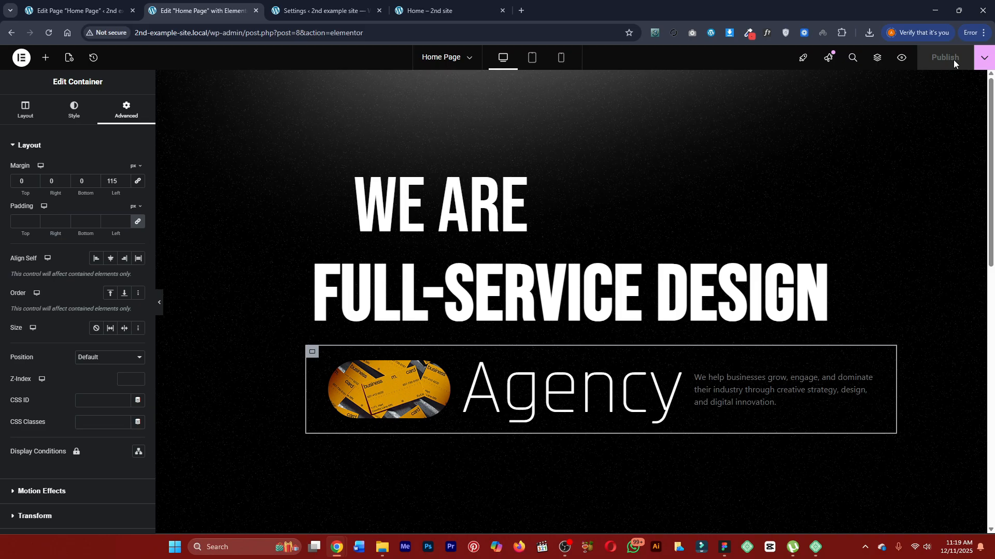
pyautogui.click(901, 59)
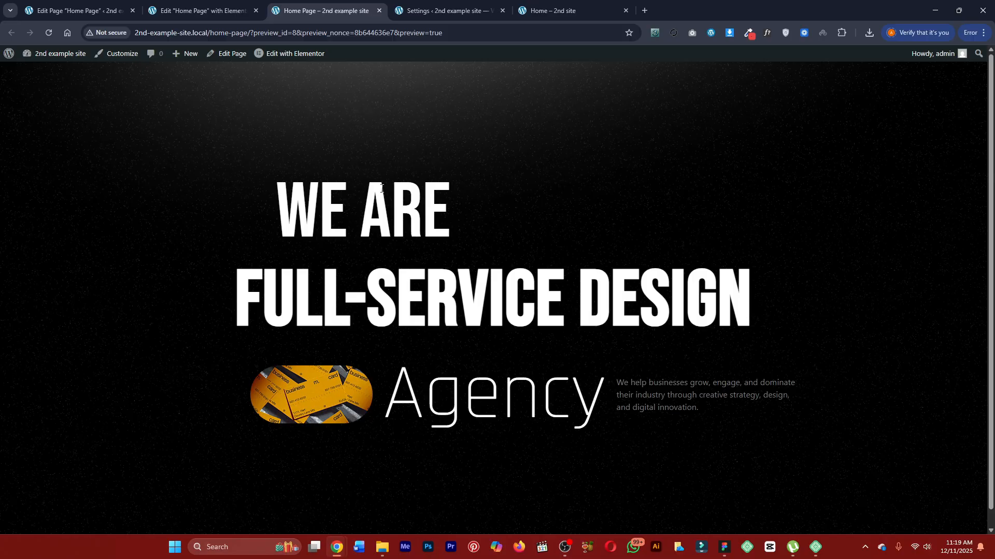
pyautogui.click(218, 6)
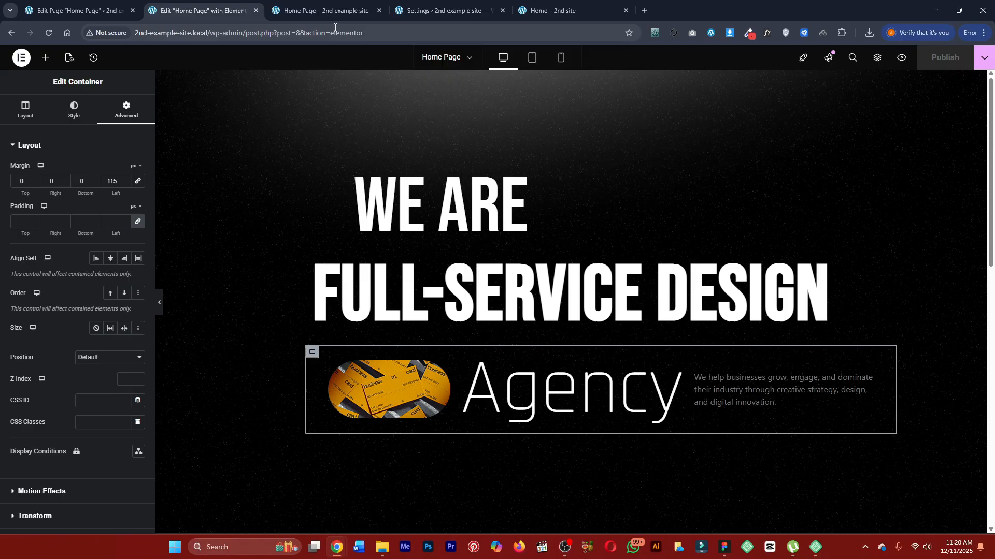
pyautogui.click(324, 10)
pyautogui.click(544, 10)
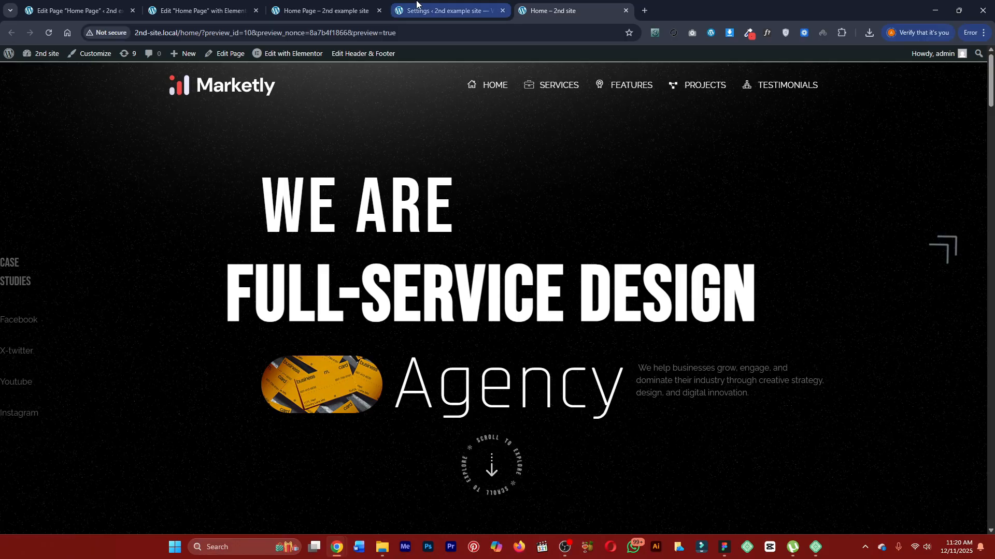
# Return to the Elementor editor and add a new flexbox container with a single column below the hero section.
pyautogui.click(445, 11)
pyautogui.click(337, 10)
pyautogui.click(228, 4)
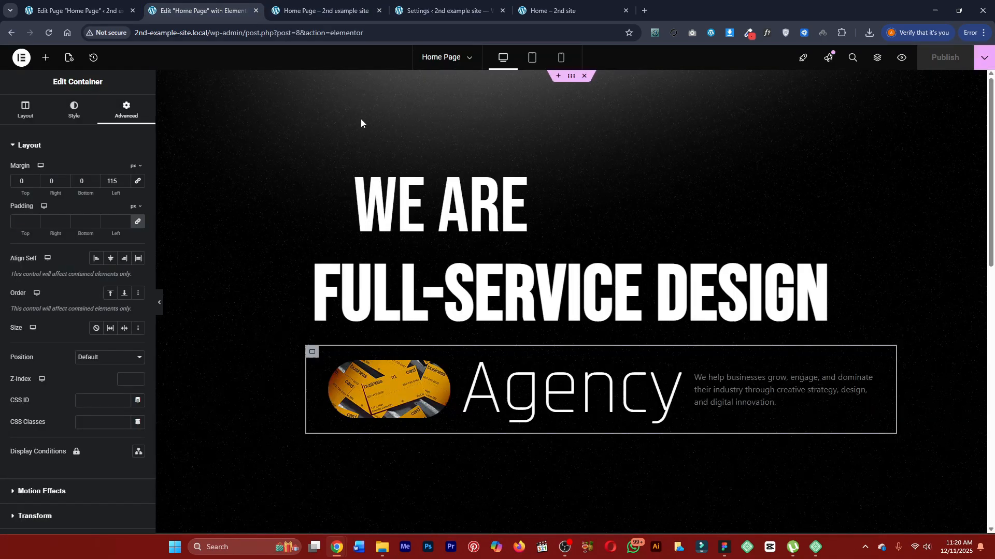
pyautogui.scroll(-5, 547, 355)
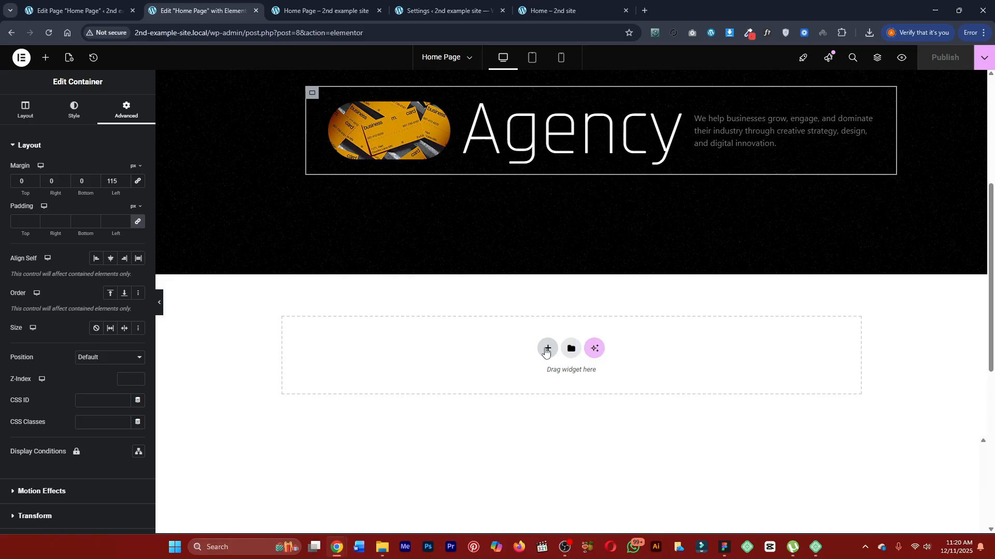
pyautogui.click(544, 352)
pyautogui.click(525, 393)
pyautogui.click(444, 379)
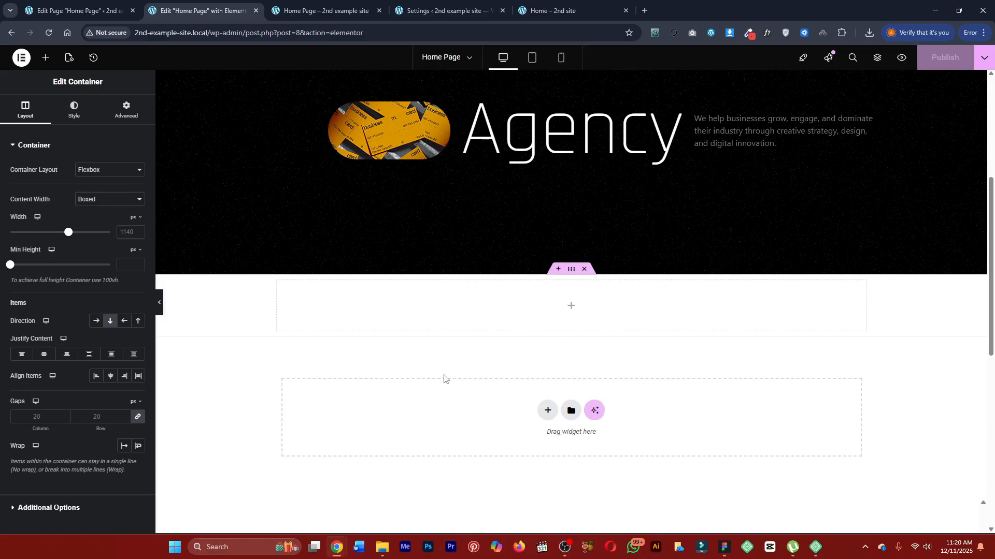
# Compare the hero section being built with the finished page, checking the side social links, corner arrow and scroll badge.
pyautogui.scroll(1, 405, 157)
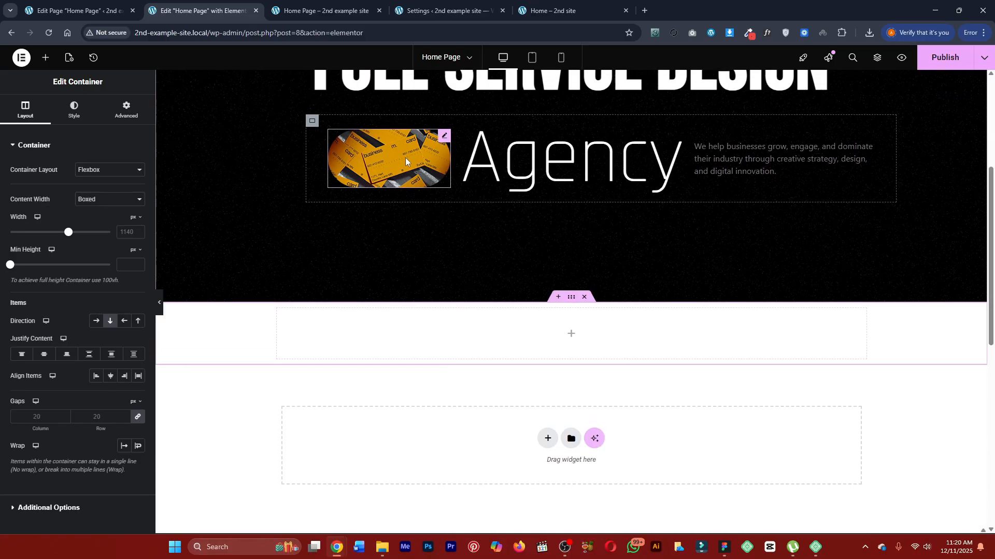
pyautogui.scroll(4, 405, 158)
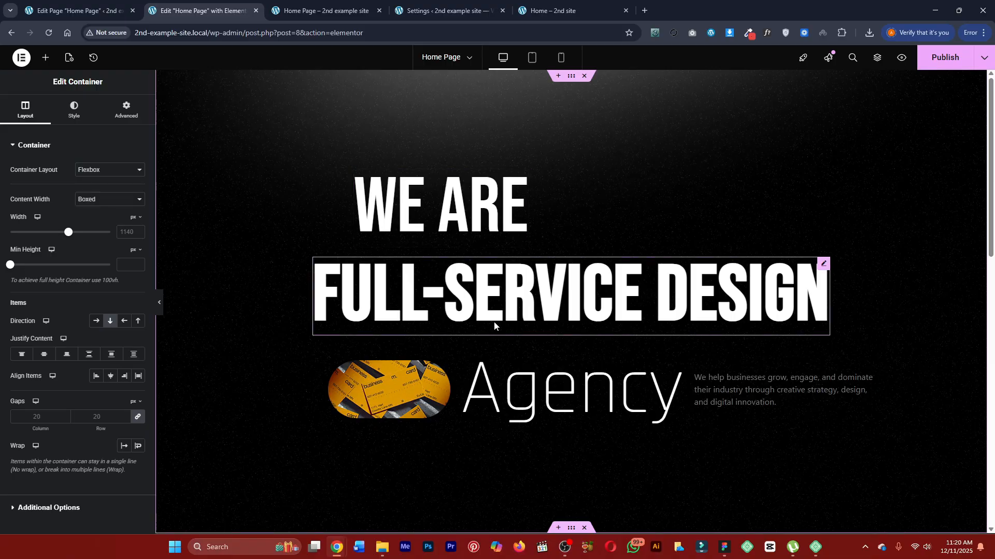
pyautogui.scroll(-4, 494, 325)
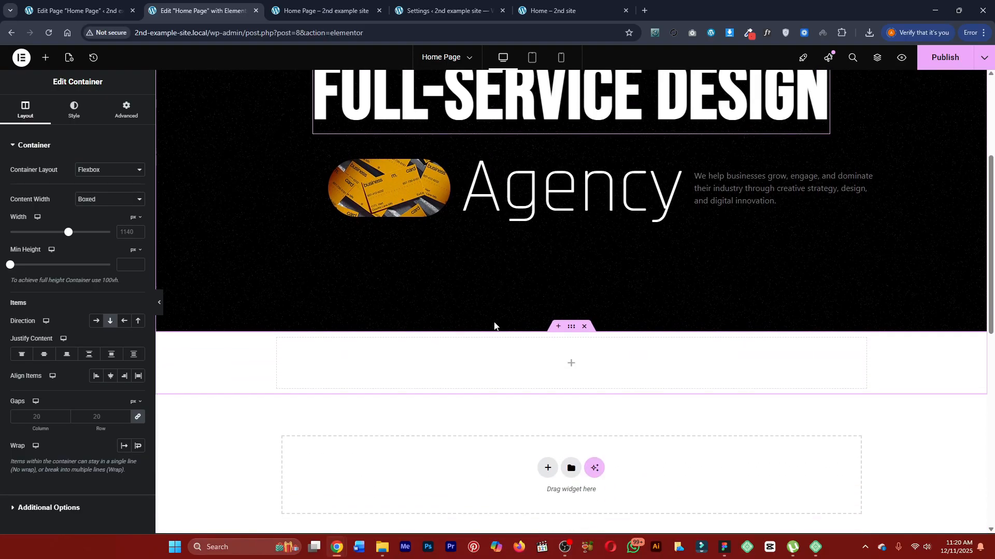
pyautogui.click(343, 5)
pyautogui.click(429, 8)
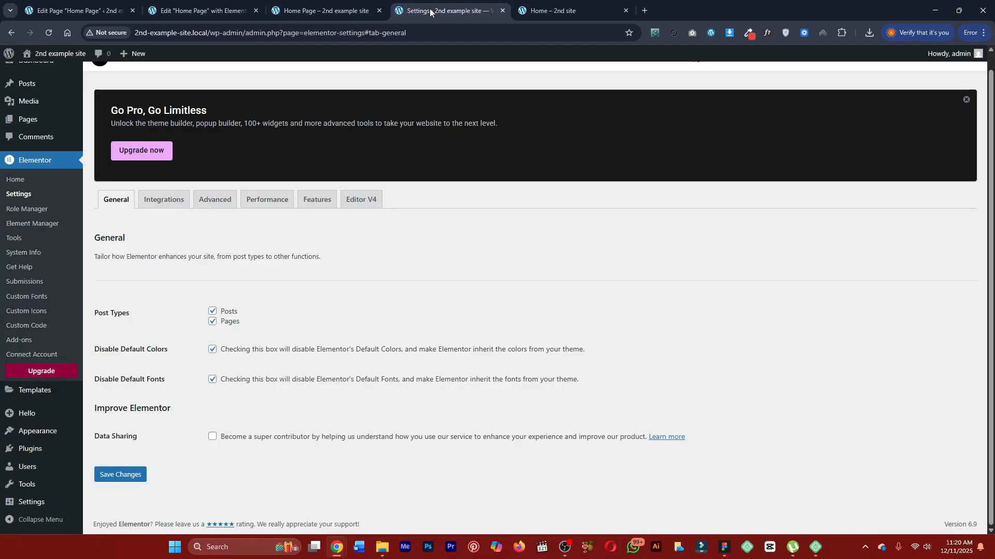
pyautogui.click(358, 8)
pyautogui.click(552, 10)
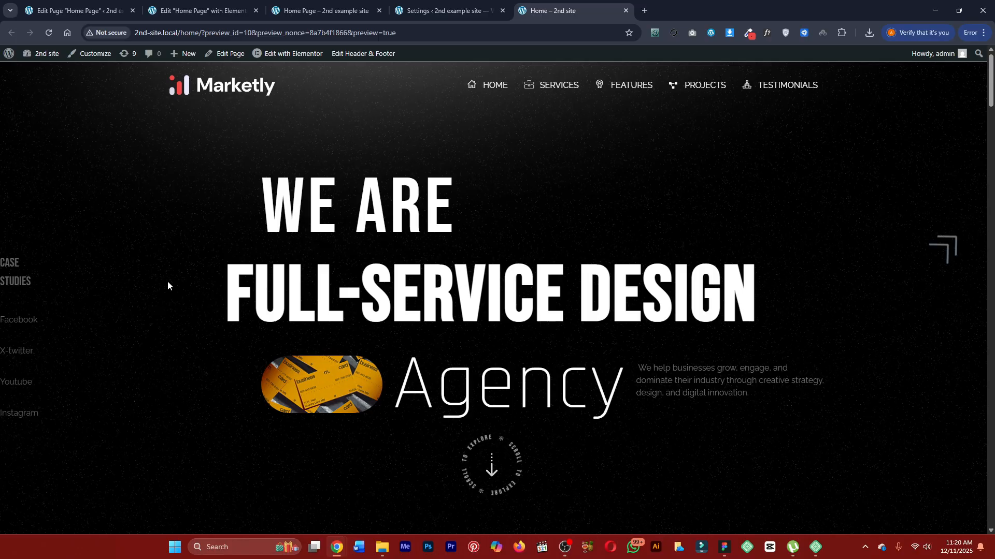
pyautogui.click(324, 4)
pyautogui.click(242, 7)
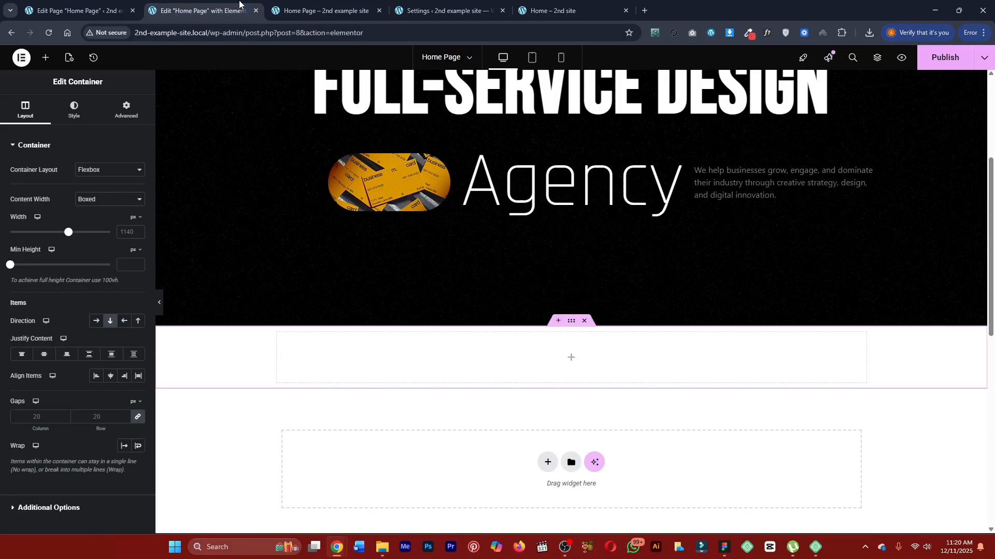
pyautogui.click(567, 7)
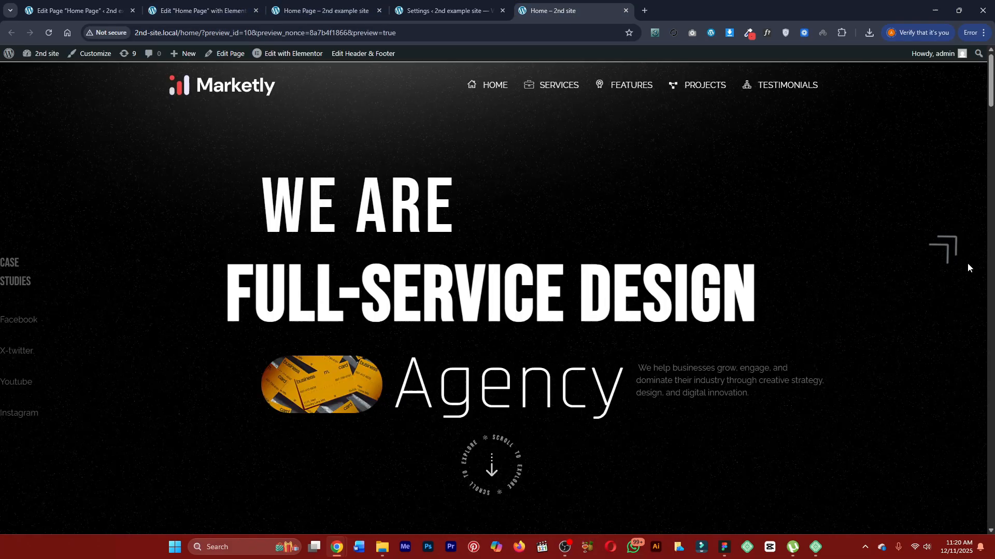
# Set the new container's minimum height to 100 vh.
pyautogui.click(203, 5)
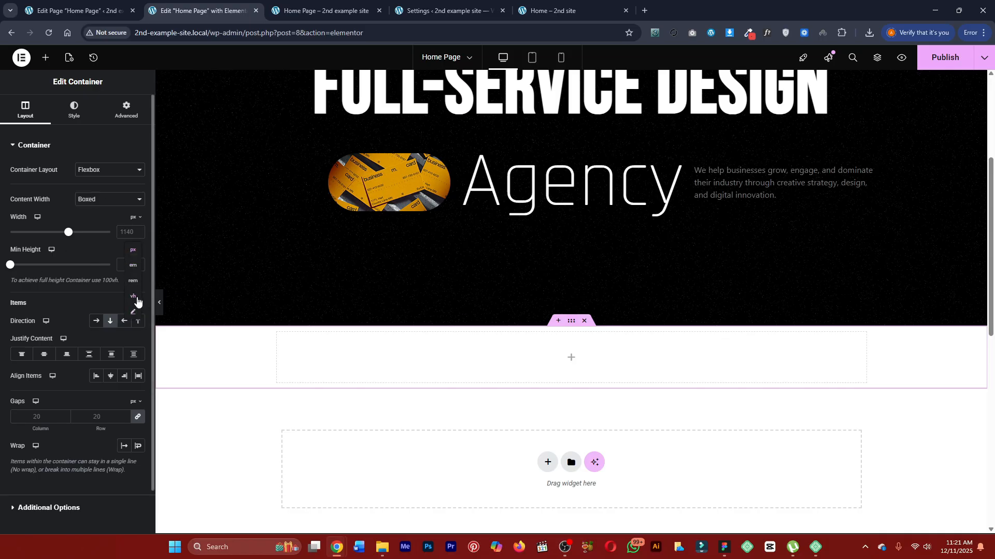
pyautogui.click(133, 296)
pyautogui.click(129, 265)
pyautogui.write('100')
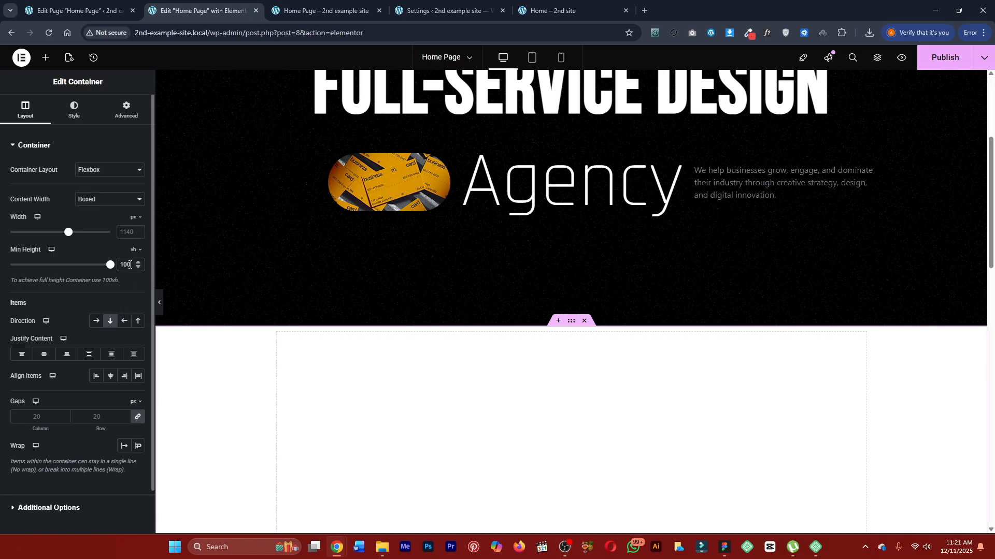
pyautogui.scroll(-3, 357, 338)
# Give the new container a classic background using the black image with the glow along its top edge from the media library.
pyautogui.click(74, 106)
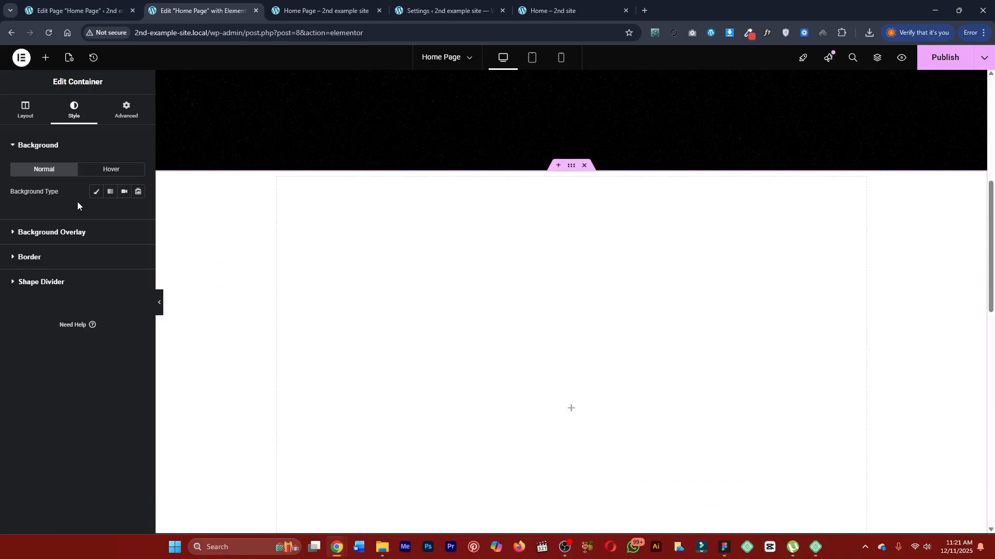
pyautogui.click(96, 193)
pyautogui.click(79, 259)
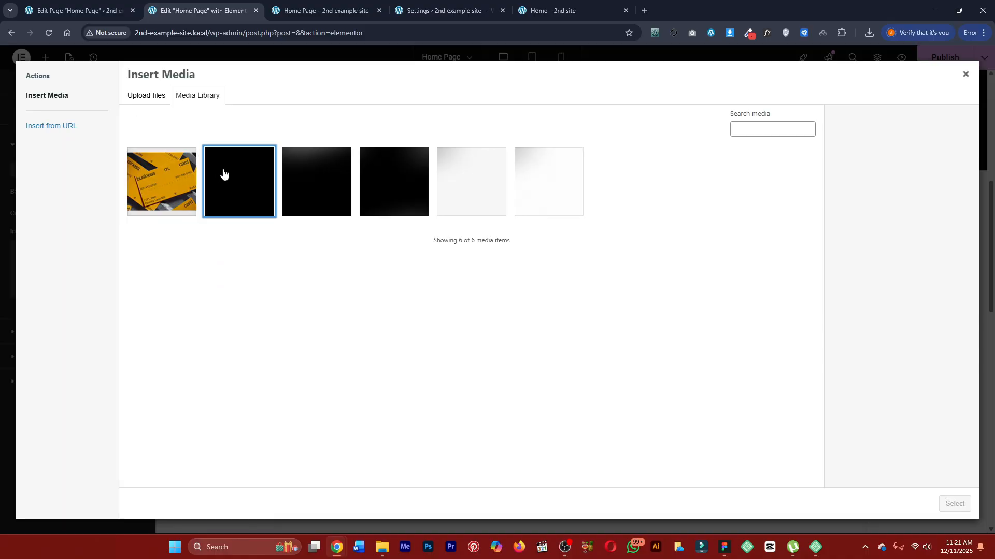
pyautogui.click(349, 211)
pyautogui.click(955, 504)
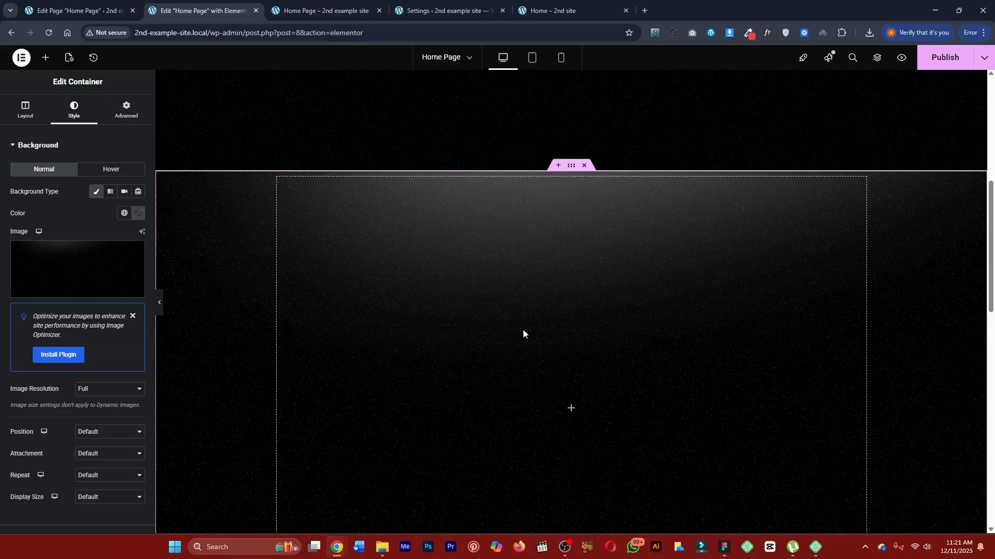
# Set the background image's position to Center Center and its display size to Cover.
pyautogui.click(84, 432)
pyautogui.click(101, 307)
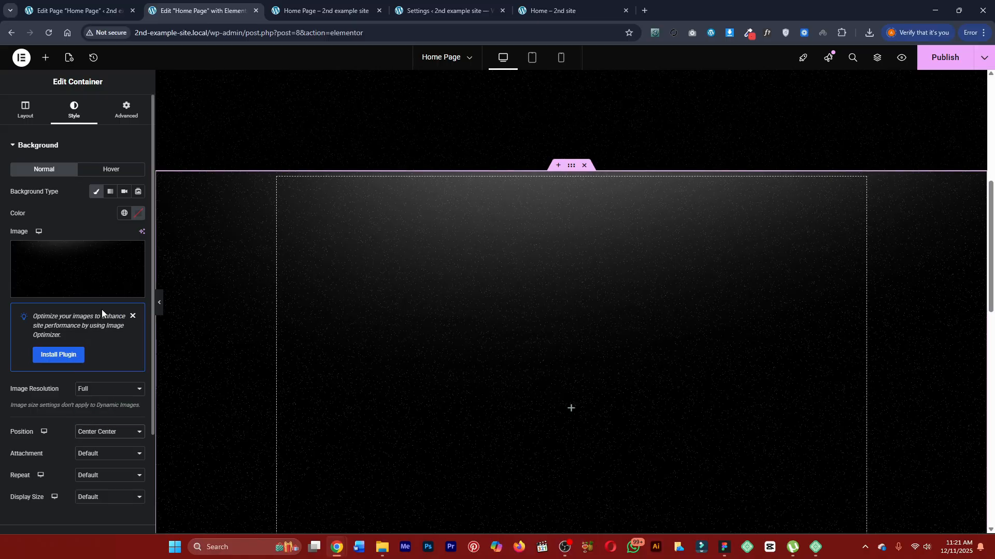
pyautogui.click(87, 456)
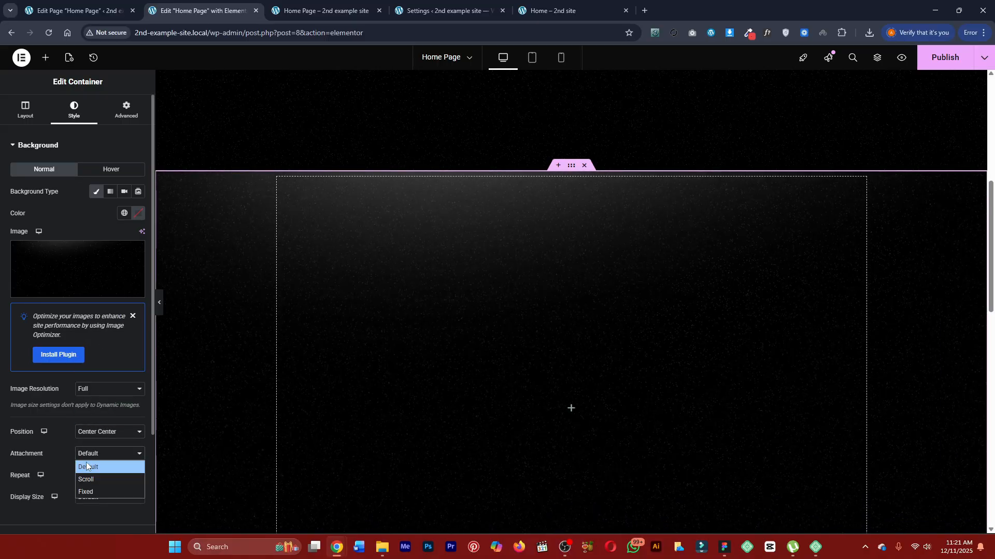
pyautogui.click(90, 499)
pyautogui.click(93, 468)
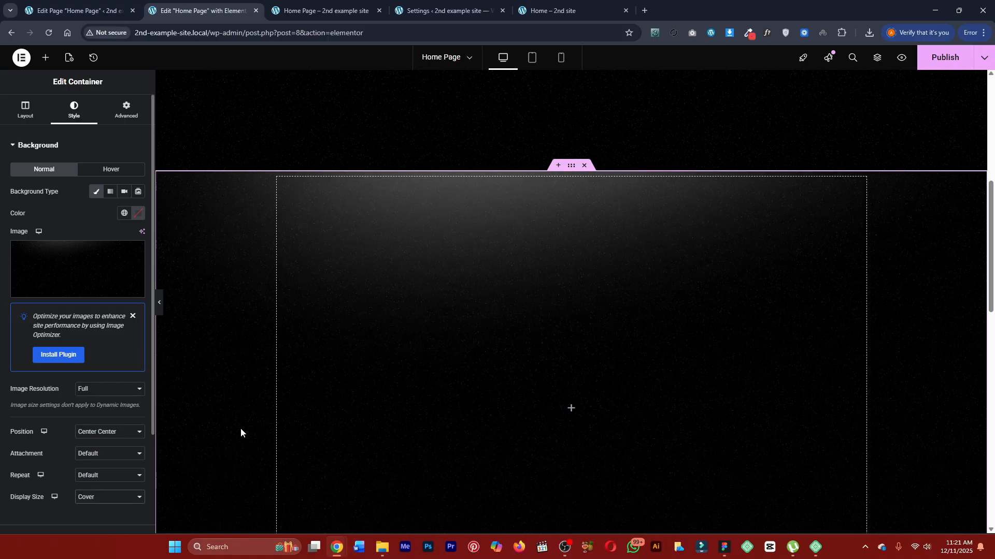
pyautogui.scroll(-3, 596, 356)
pyautogui.scroll(2, 586, 360)
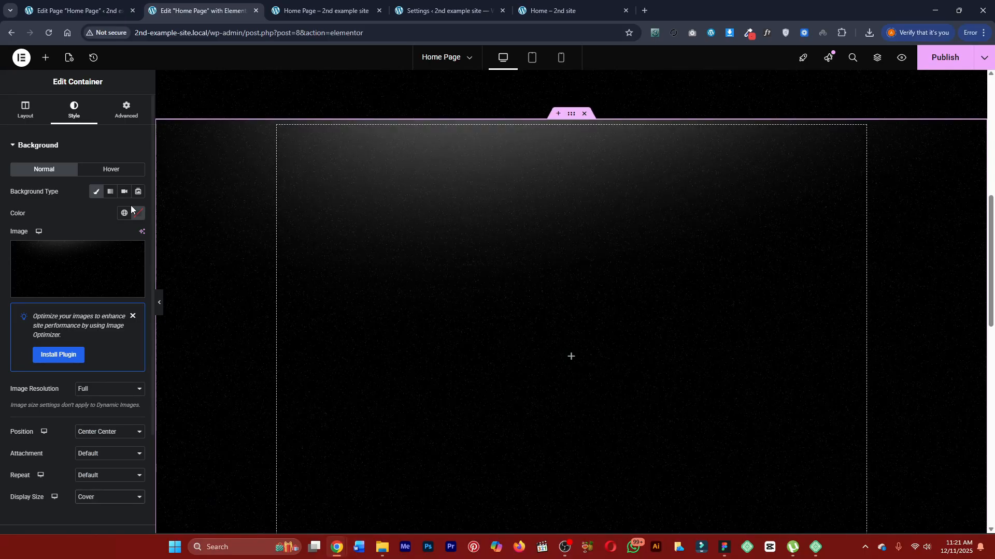
# Insert an inner container in the new section and duplicate it twice to make three.
pyautogui.click(46, 57)
pyautogui.moveTo(41, 193); pyautogui.dragTo(371, 269)
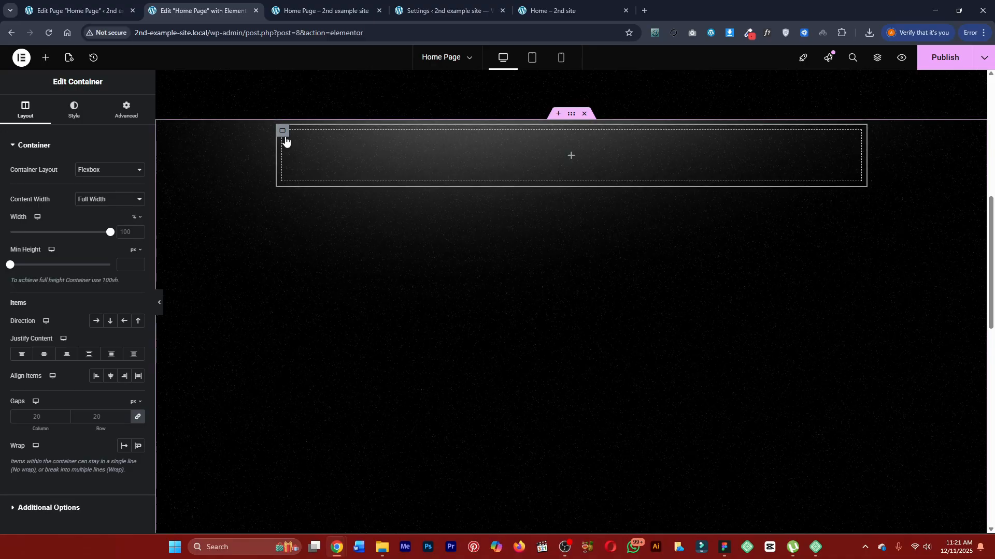
pyautogui.hotkey('ctrl', 'd')
pyautogui.hotkey('ctrl', 'd')
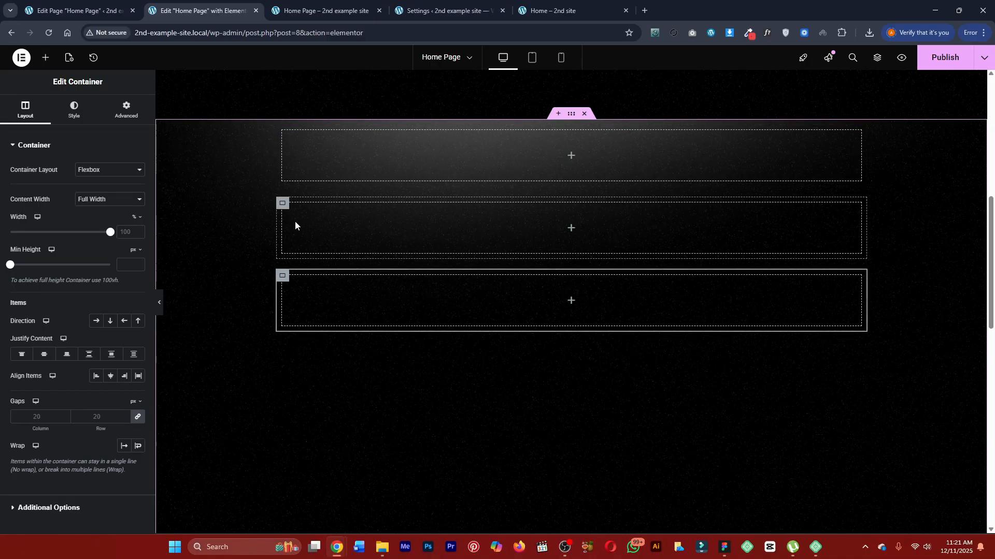
# Set the outer container's direction to horizontal row so the three inner containers form columns.
pyautogui.click(569, 118)
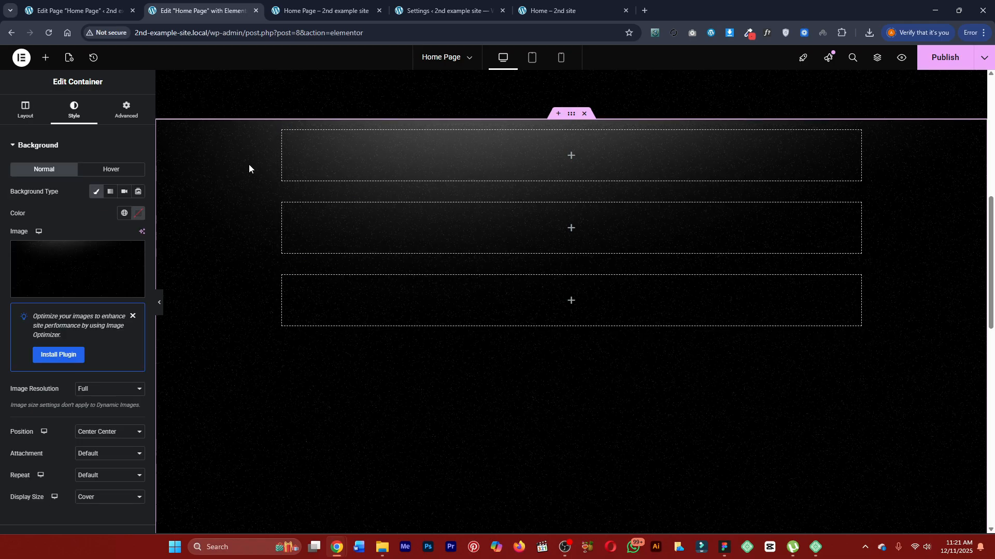
pyautogui.click(25, 111)
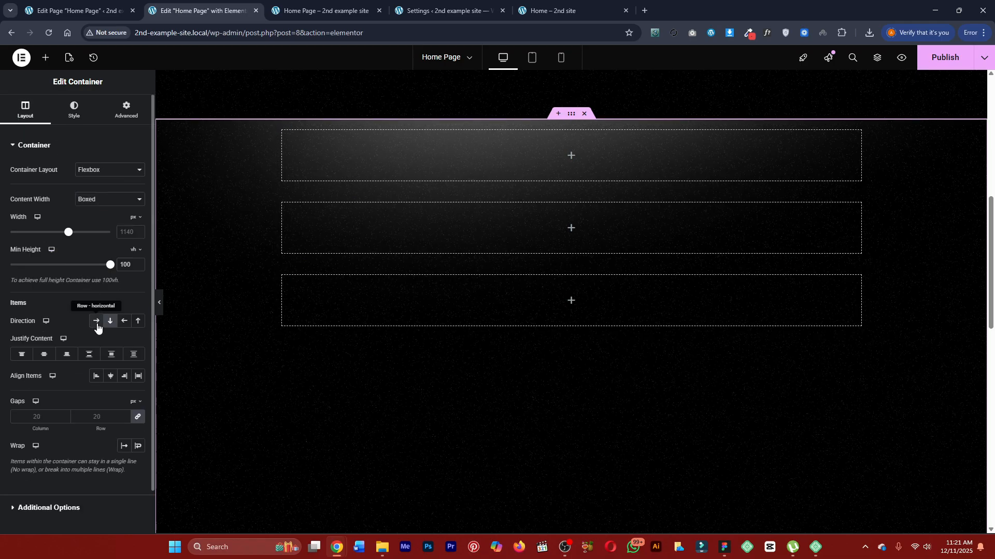
pyautogui.click(96, 321)
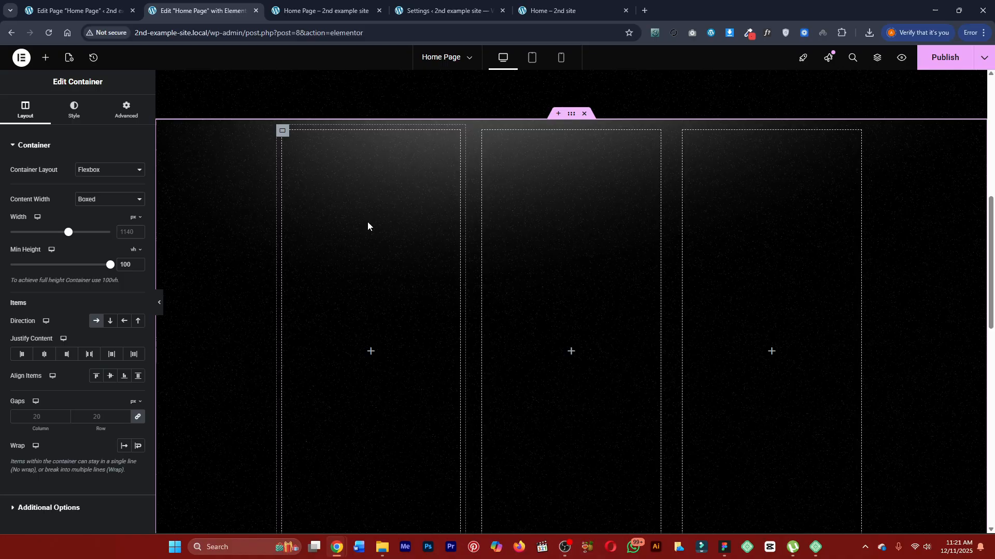
# Compare the three-column structure with the finished hero section's side links, central content and corner arrow.
pyautogui.click(552, 11)
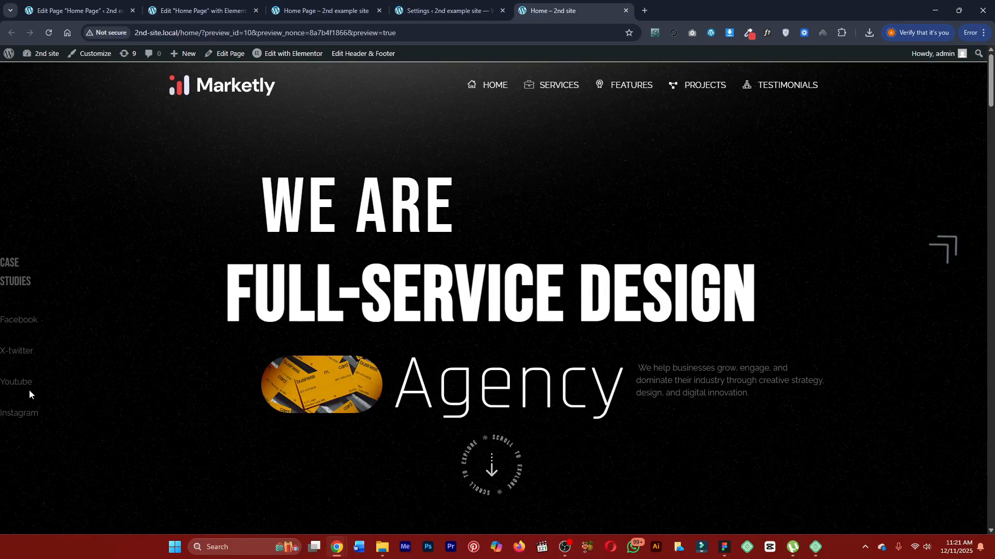
pyautogui.click(239, 10)
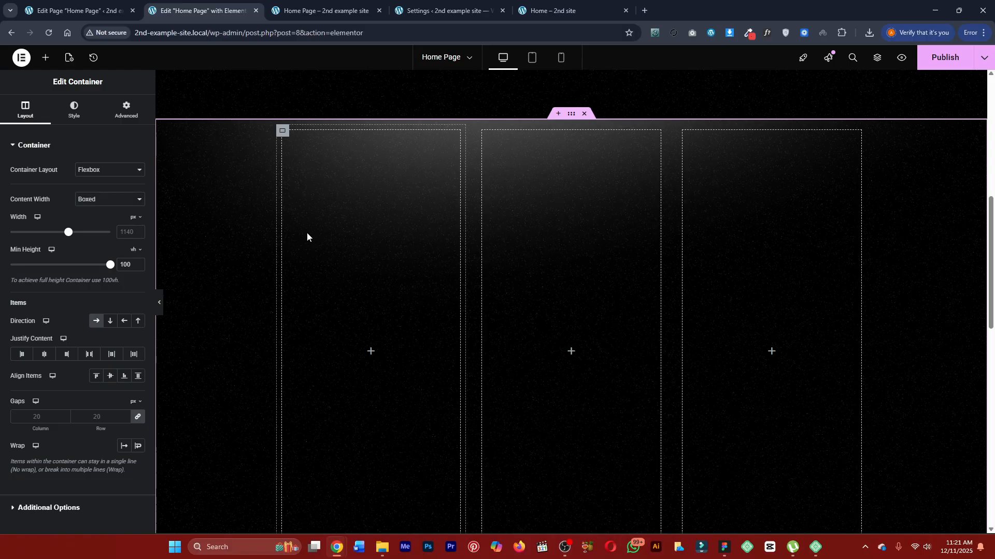
pyautogui.click(554, 10)
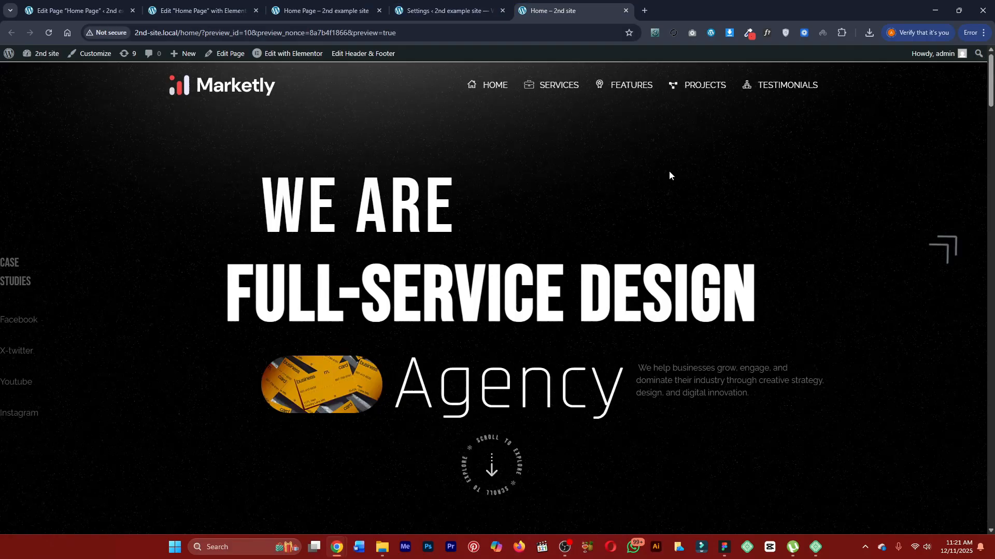
pyautogui.click(187, 4)
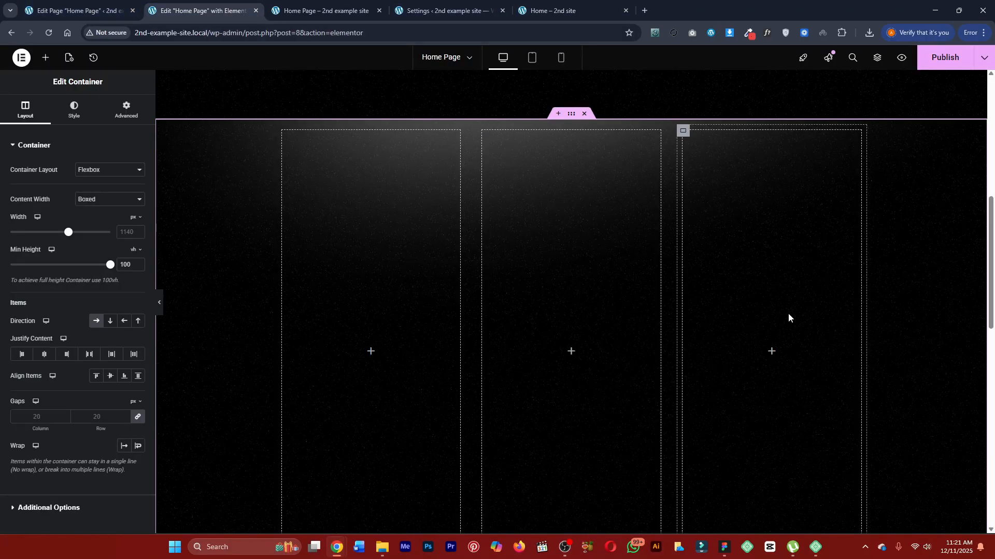
pyautogui.click(536, 8)
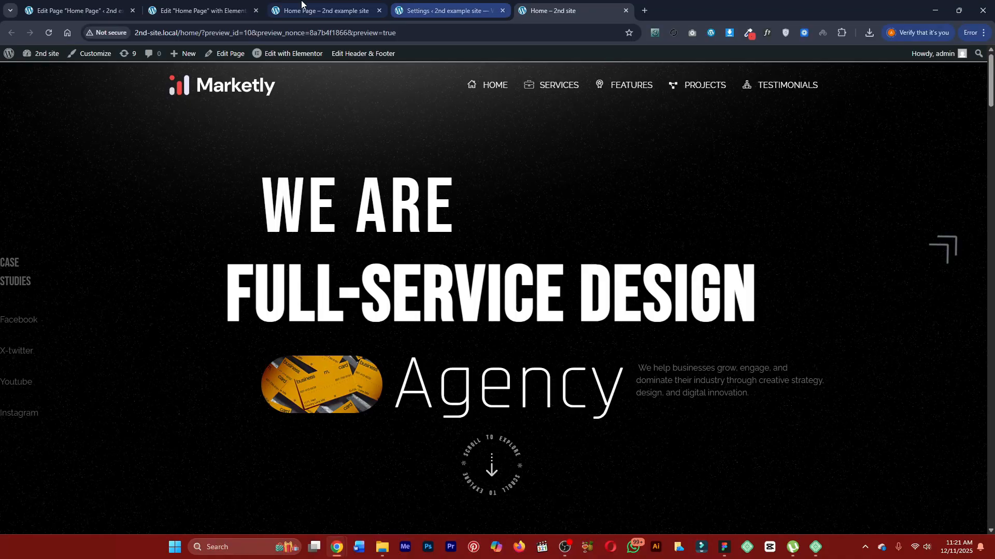
pyautogui.click(324, 10)
pyautogui.click(202, 11)
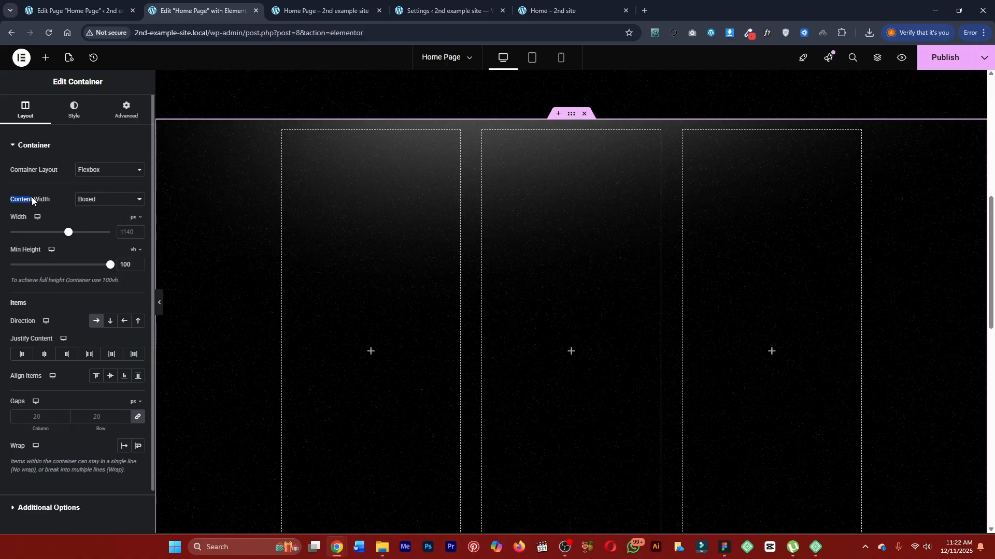
# Set the outer container's content width to Full Width and its padding to 0 on all sides.
pyautogui.click(103, 201)
pyautogui.click(101, 226)
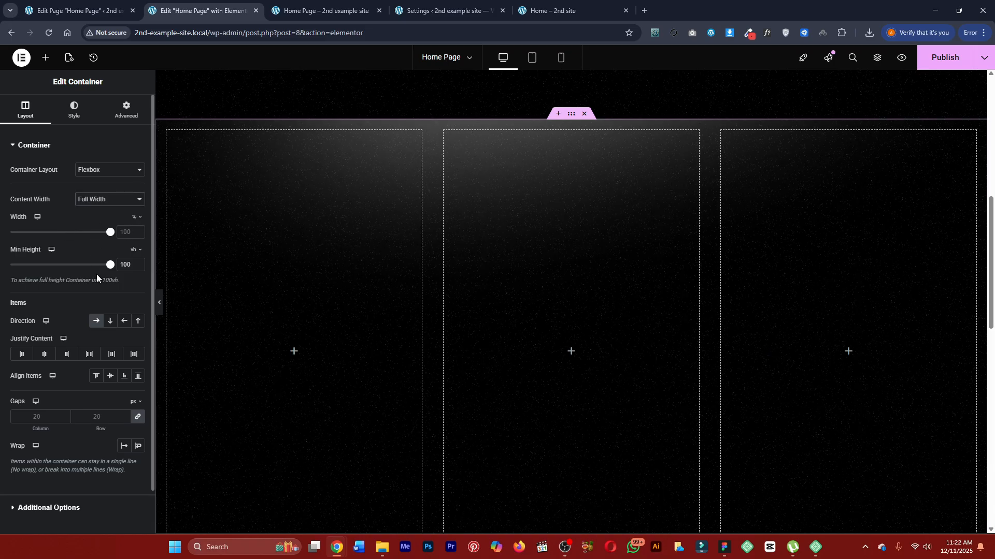
pyautogui.click(124, 111)
pyautogui.click(24, 221)
pyautogui.write('0')
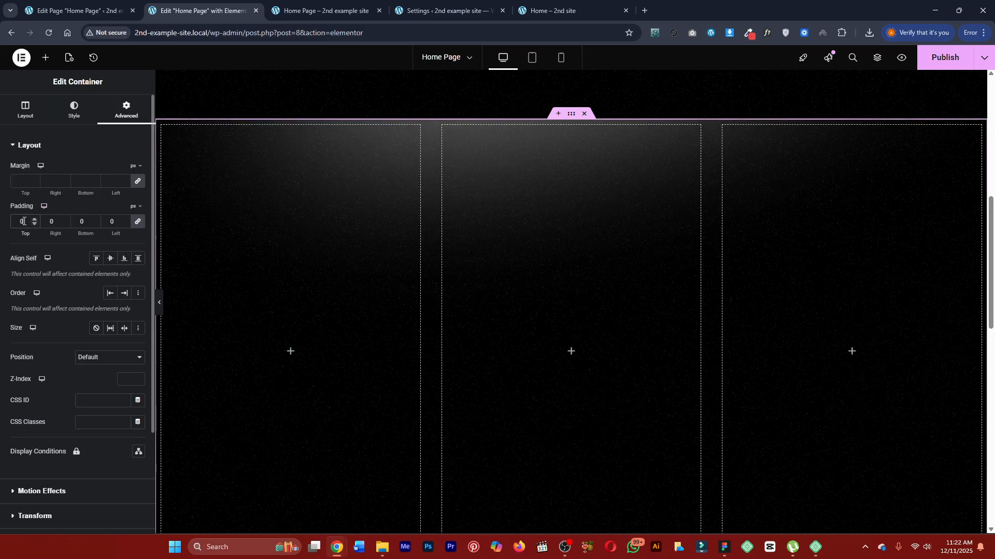
# Set the width of the first and third inner containers to 15% each, leaving the middle column wide.
pyautogui.click(163, 128)
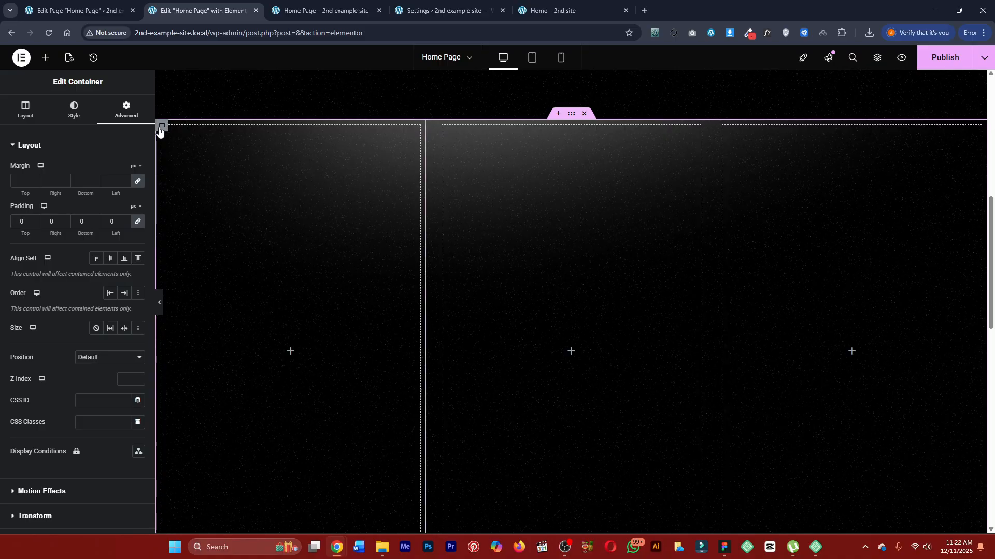
pyautogui.click(160, 131)
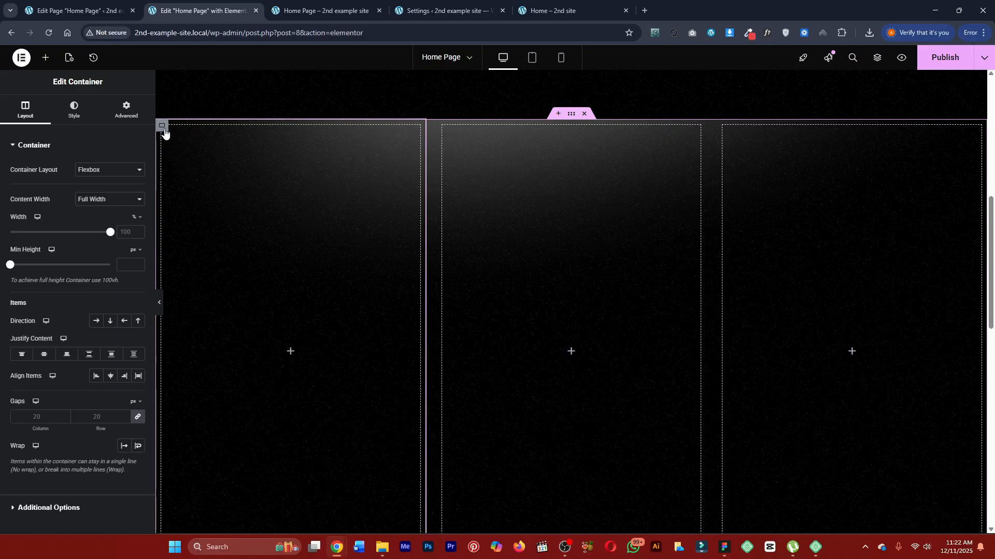
pyautogui.click(129, 236)
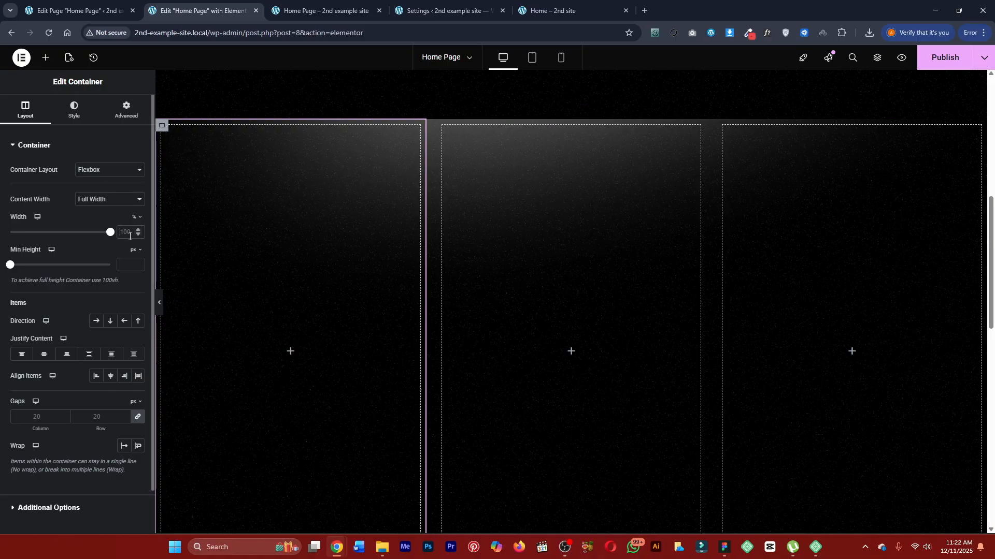
pyautogui.write('15')
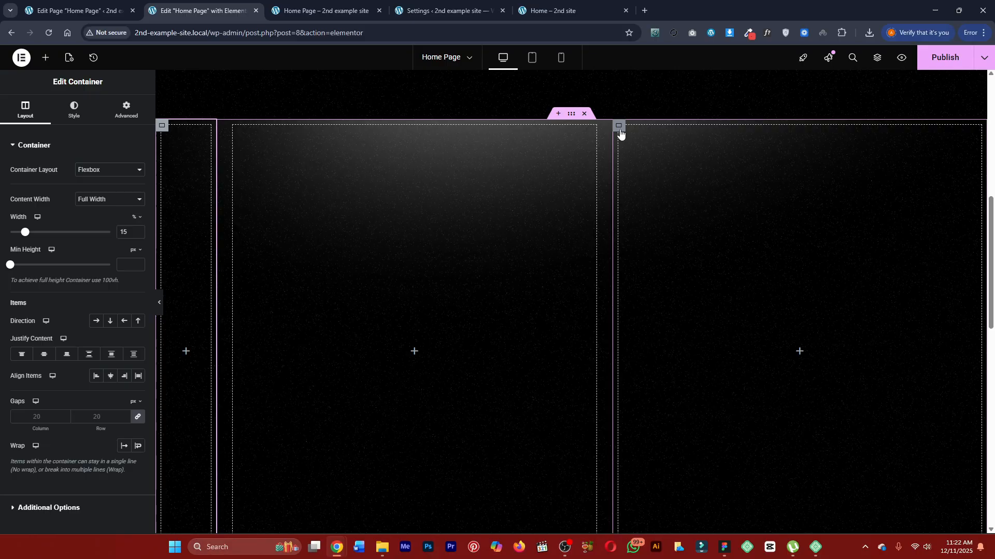
pyautogui.click(619, 126)
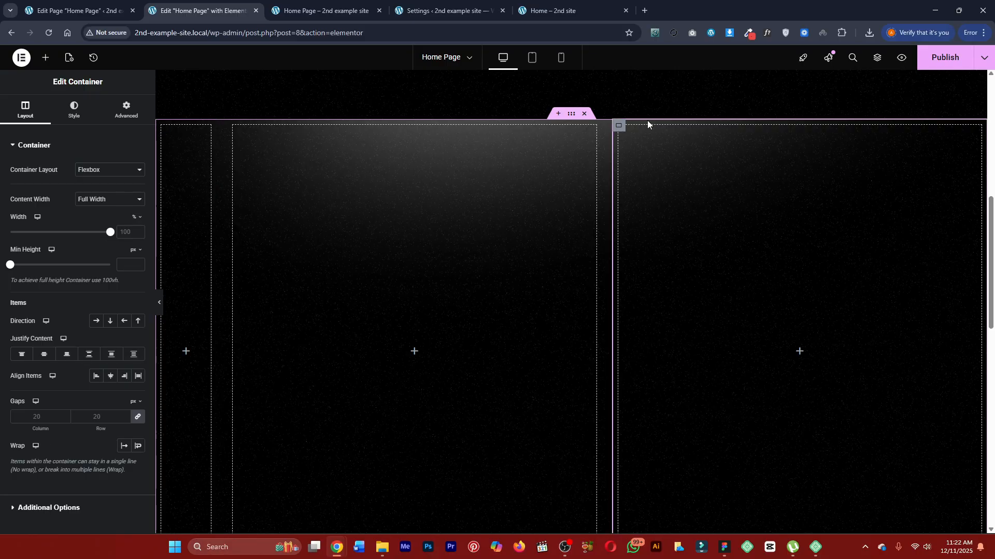
pyautogui.doubleClick(122, 232)
pyautogui.write('15')
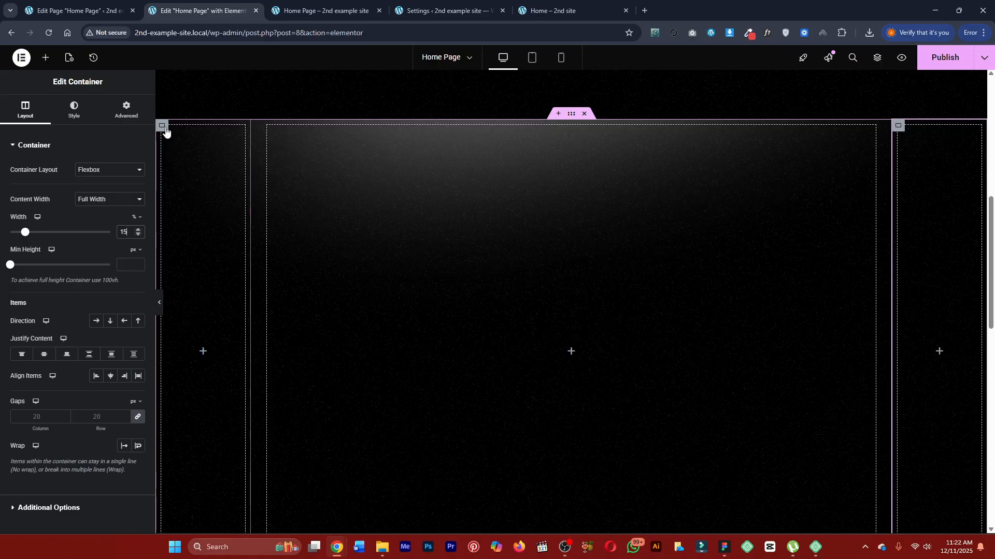
# Move the "WE ARE" heading from the old hero section into the new section's middle container.
pyautogui.click(268, 126)
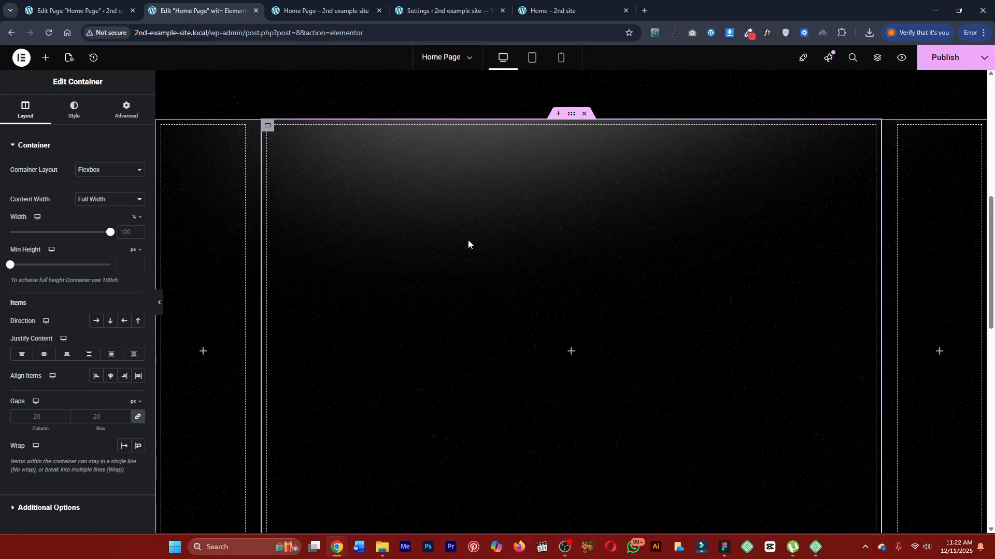
pyautogui.scroll(6, 468, 240)
pyautogui.scroll(-3, 466, 211)
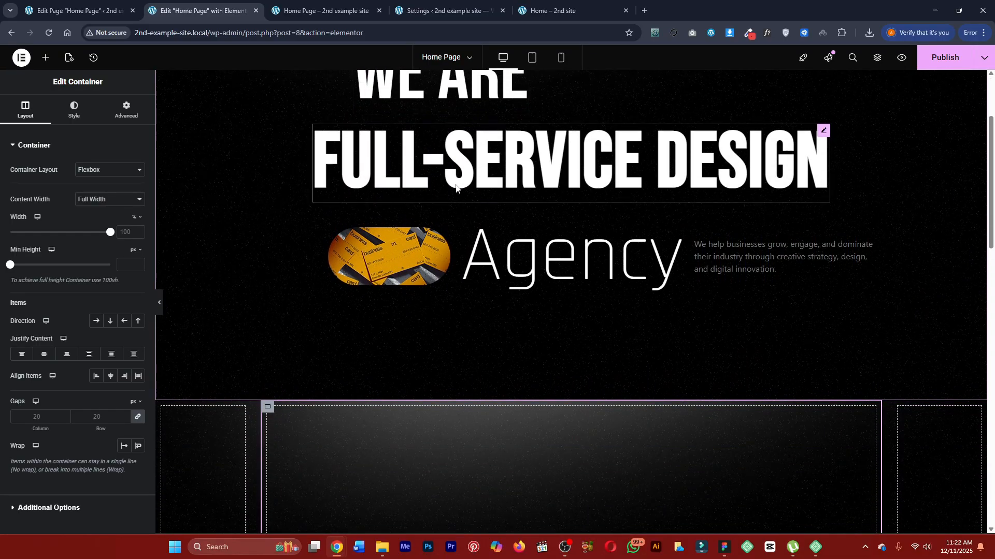
pyautogui.scroll(2, 438, 138)
pyautogui.moveTo(438, 138); pyautogui.dragTo(502, 518)
pyautogui.scroll(-5, 487, 359)
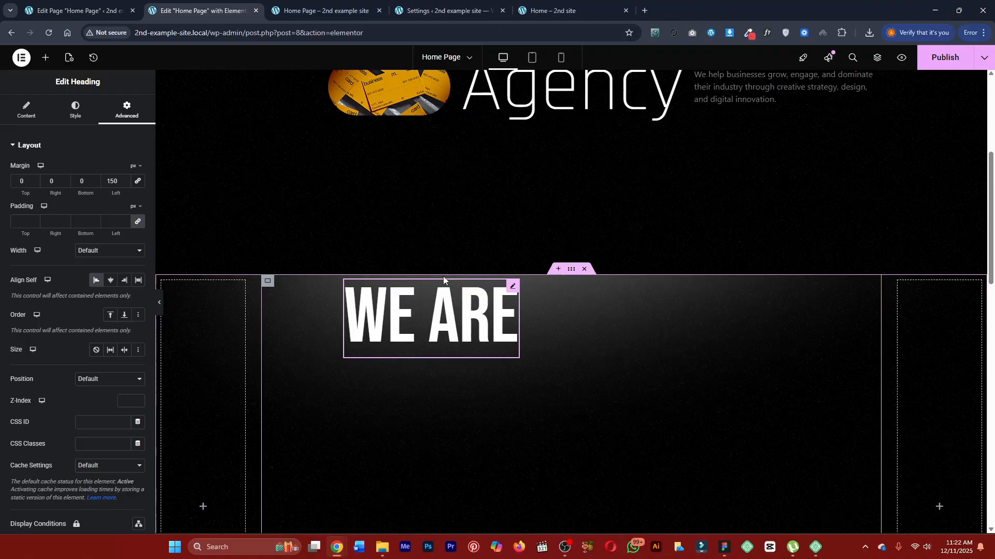
# Move the "FULL-SERVICE DESIGN" heading from the old hero into the middle container, directly below "WE ARE".
pyautogui.scroll(3, 463, 311)
pyautogui.scroll(-1, 508, 157)
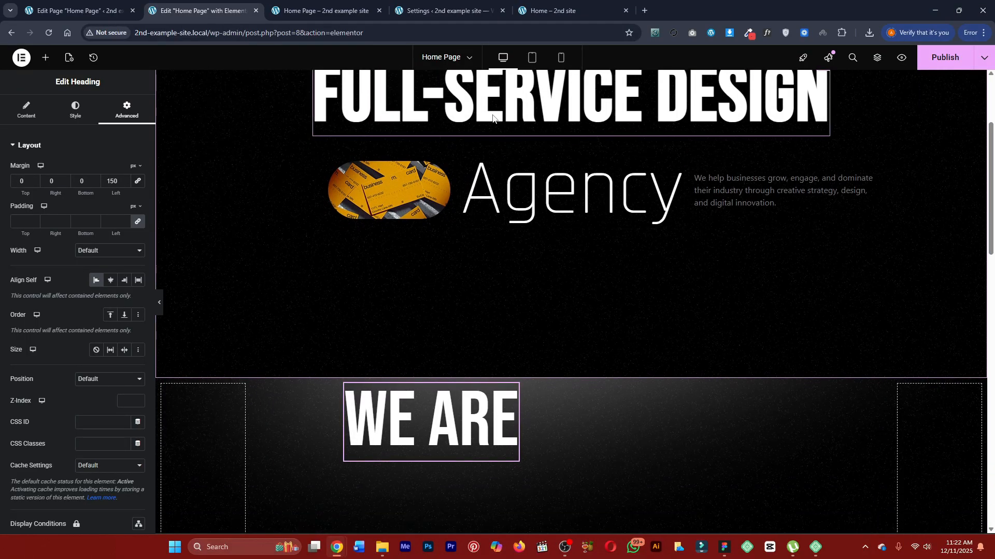
pyautogui.moveTo(469, 119); pyautogui.dragTo(444, 444)
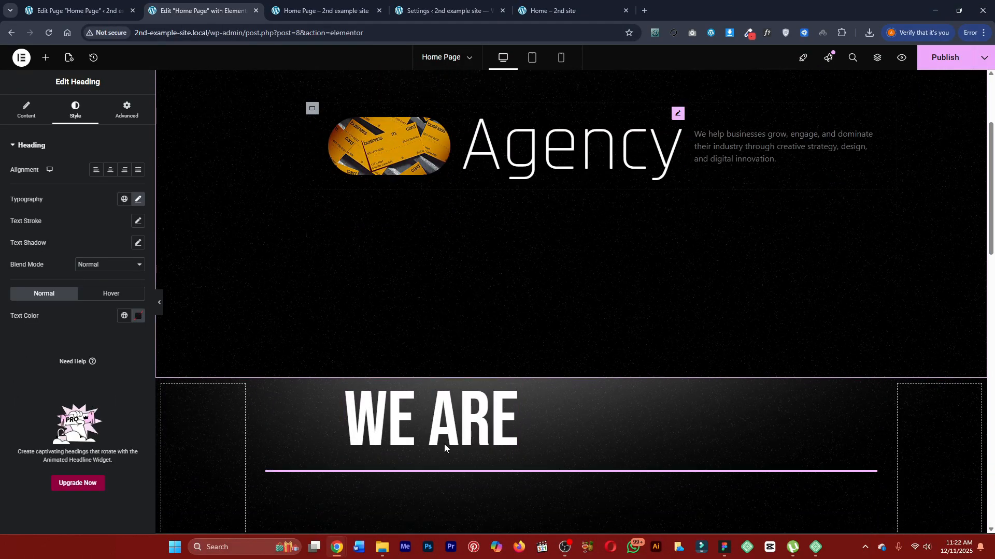
pyautogui.scroll(-1, 460, 271)
pyautogui.scroll(1, 337, 103)
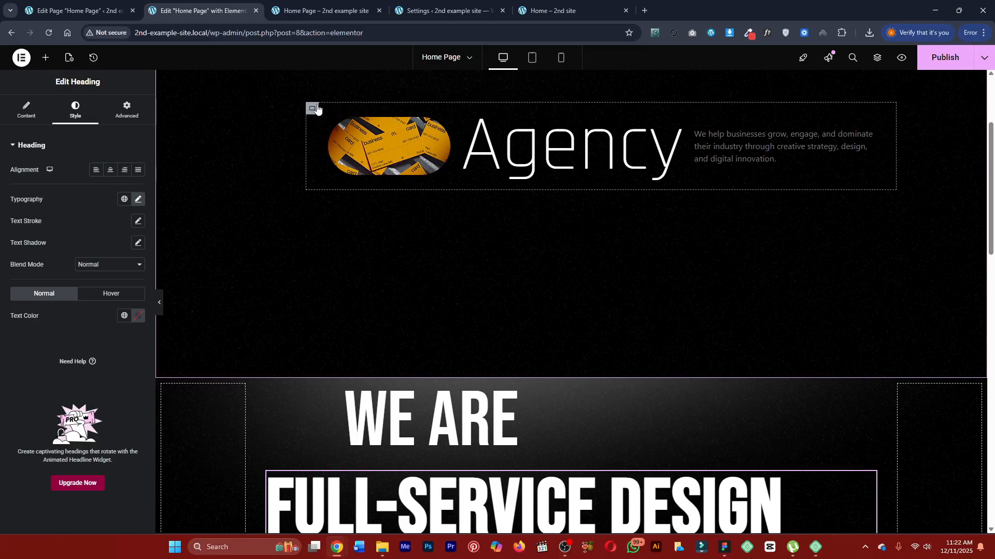
# Move the row container with the pill image, "Agency" heading and description into the middle container, below "FULL-SERVICE DESIGN".
pyautogui.moveTo(312, 108); pyautogui.dragTo(426, 446)
pyautogui.scroll(-6, 426, 447)
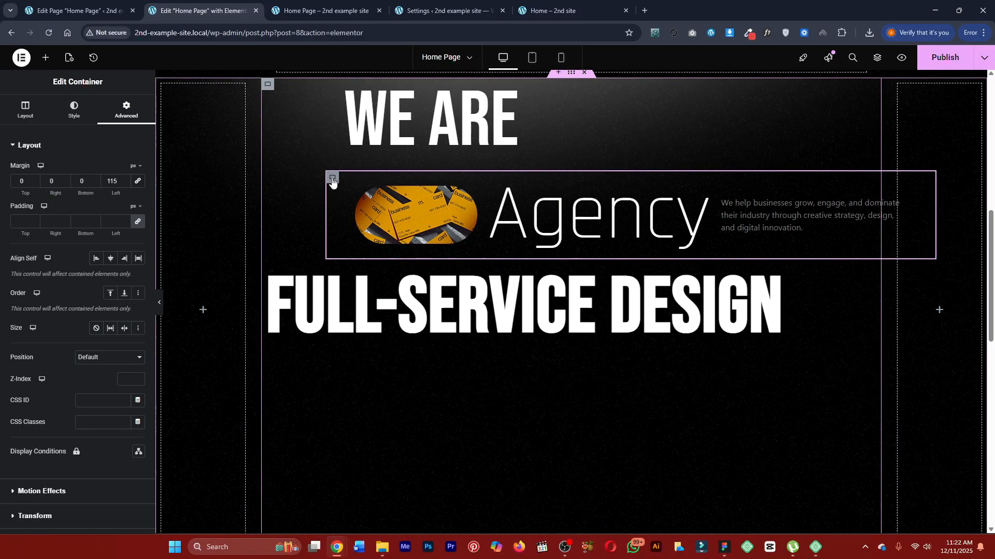
pyautogui.moveTo(332, 178); pyautogui.dragTo(524, 324)
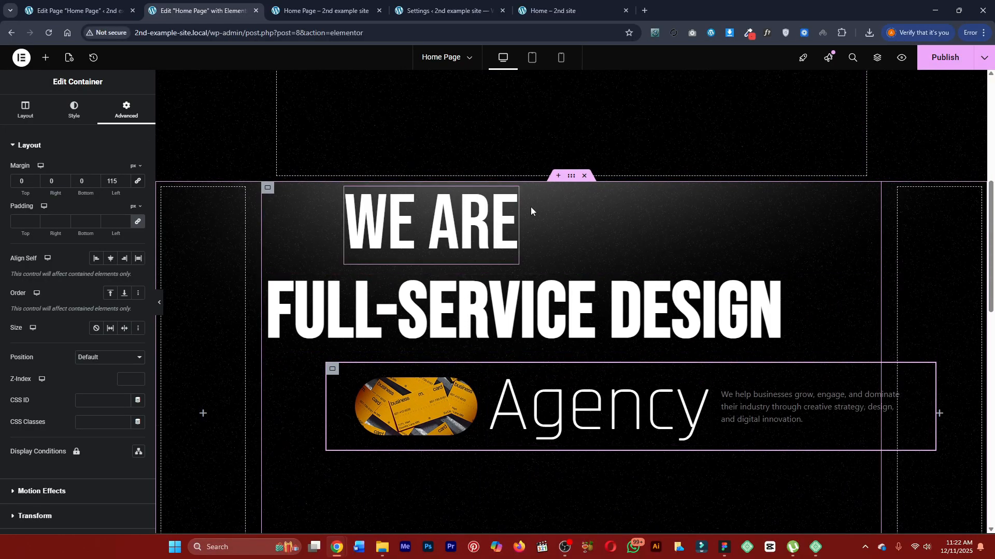
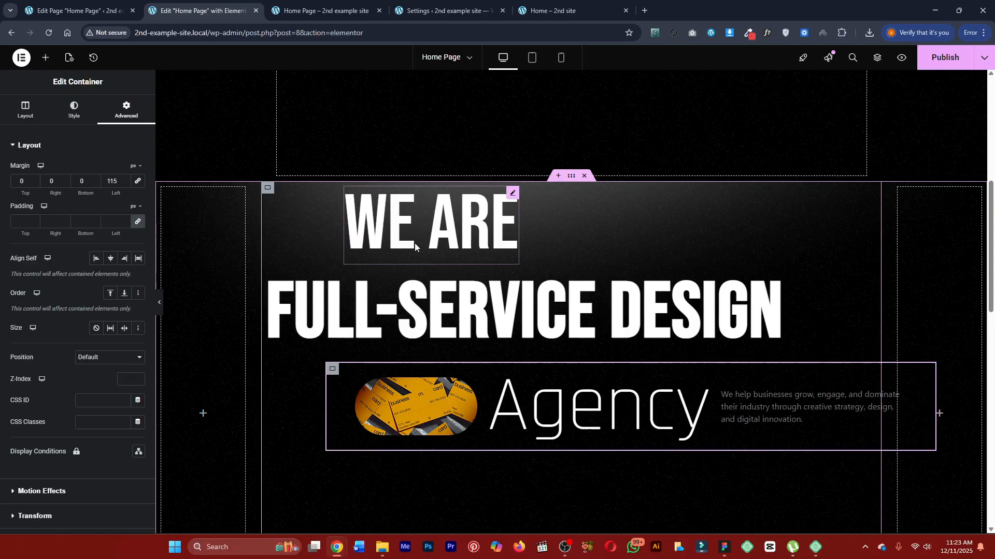
# Centre the contents of the new section's middle container with centred Align Items and Justify Content.
pyautogui.click(570, 194)
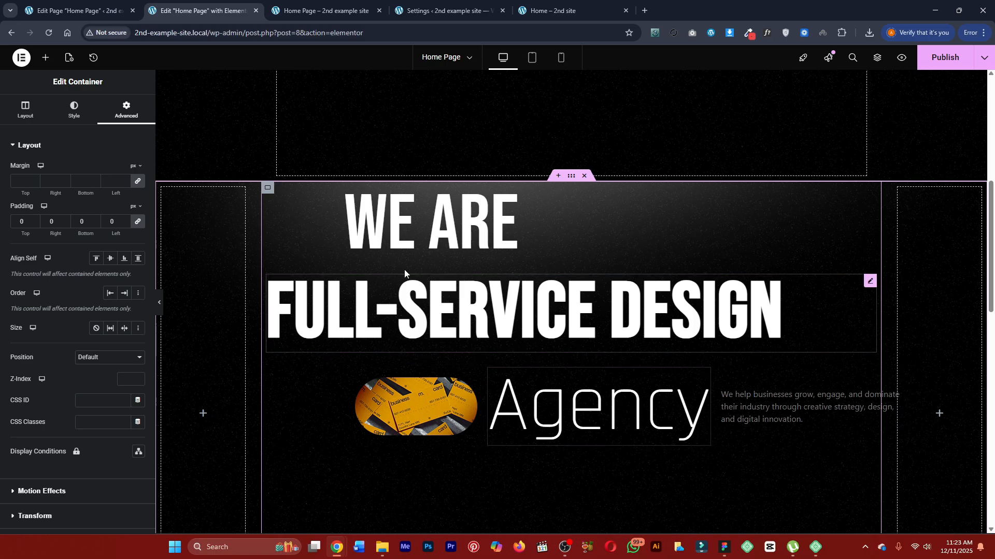
pyautogui.click(268, 189)
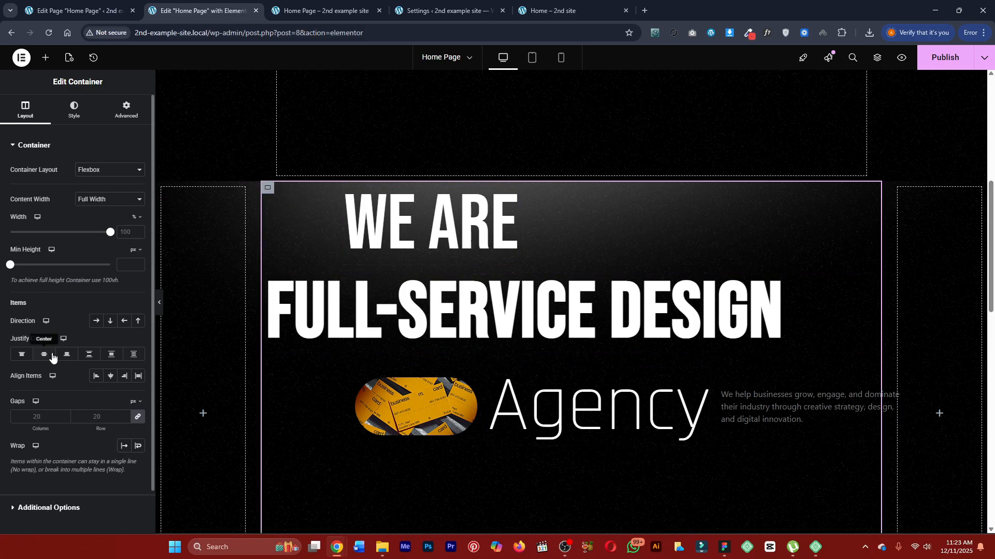
pyautogui.click(109, 378)
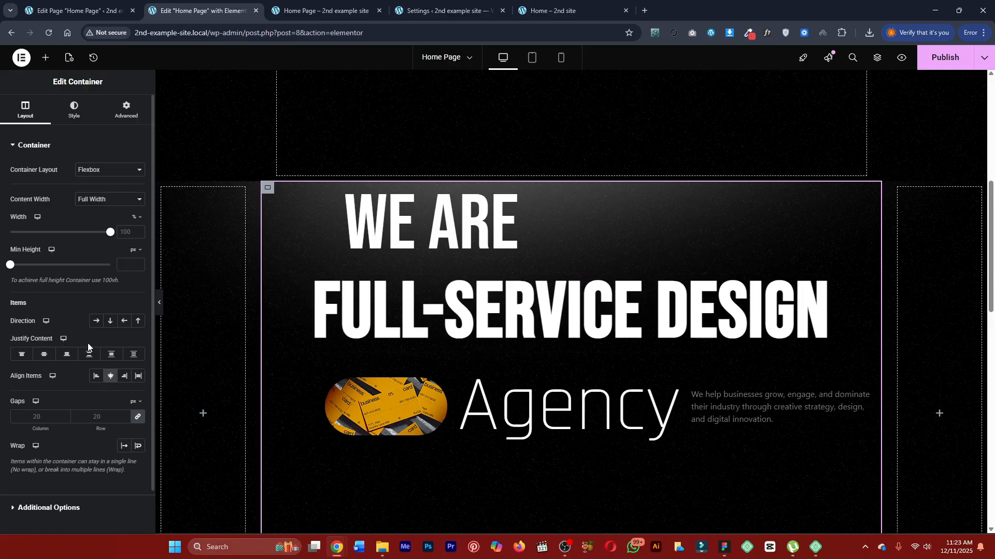
pyautogui.click(45, 356)
pyautogui.scroll(-3, 632, 311)
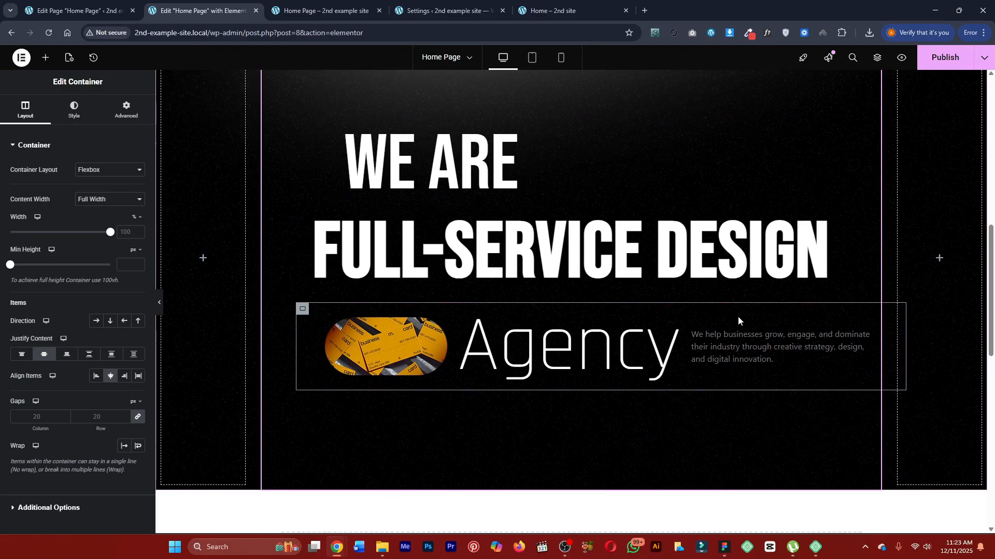
# Delete the emptied old hero section above the new one, publish the page and check its preview.
pyautogui.scroll(2, 722, 326)
pyautogui.scroll(-12, 660, 274)
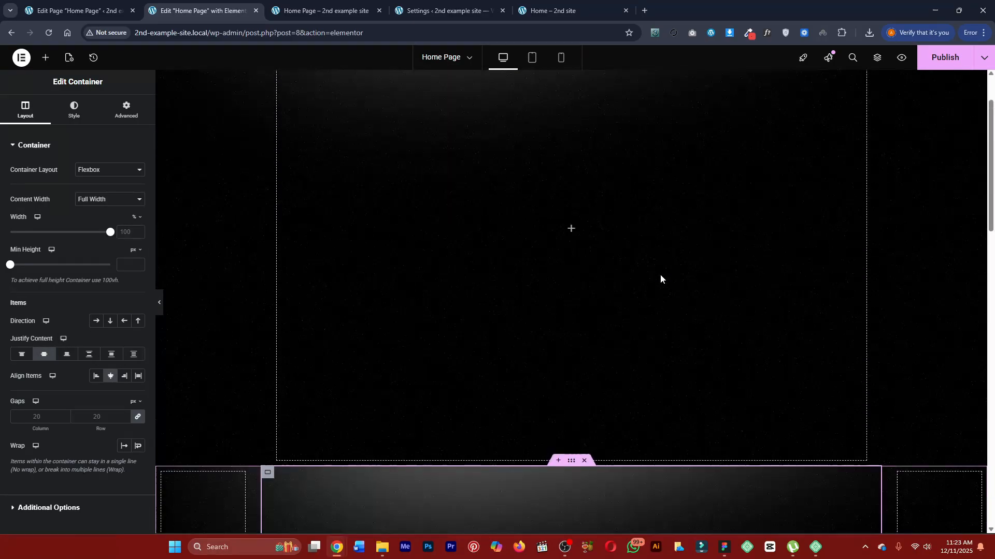
pyautogui.click(585, 77)
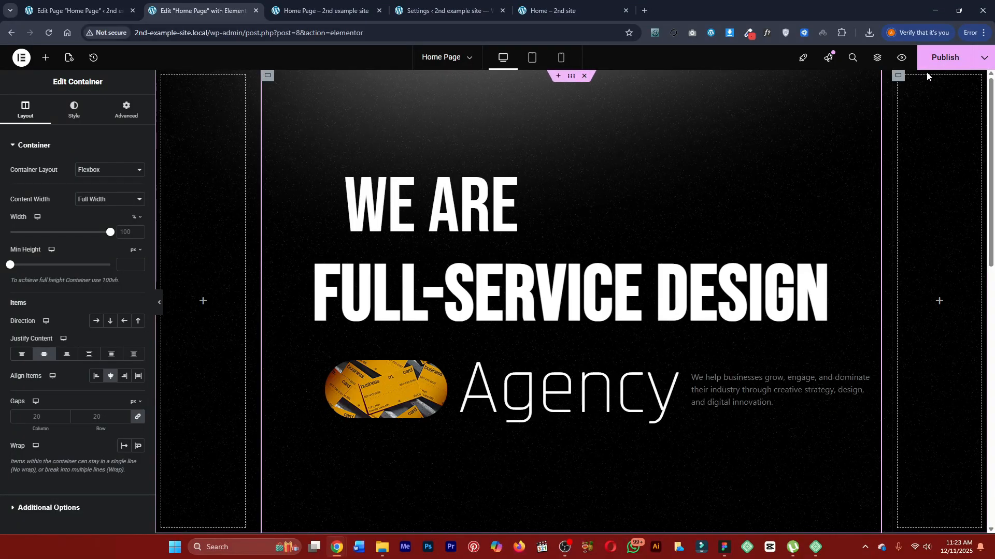
pyautogui.click(347, 9)
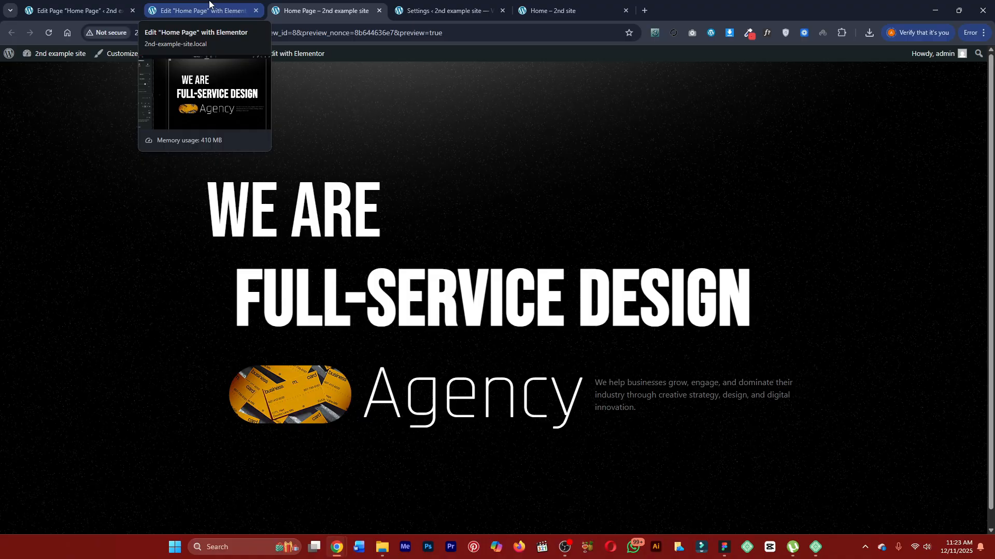
pyautogui.click(209, 4)
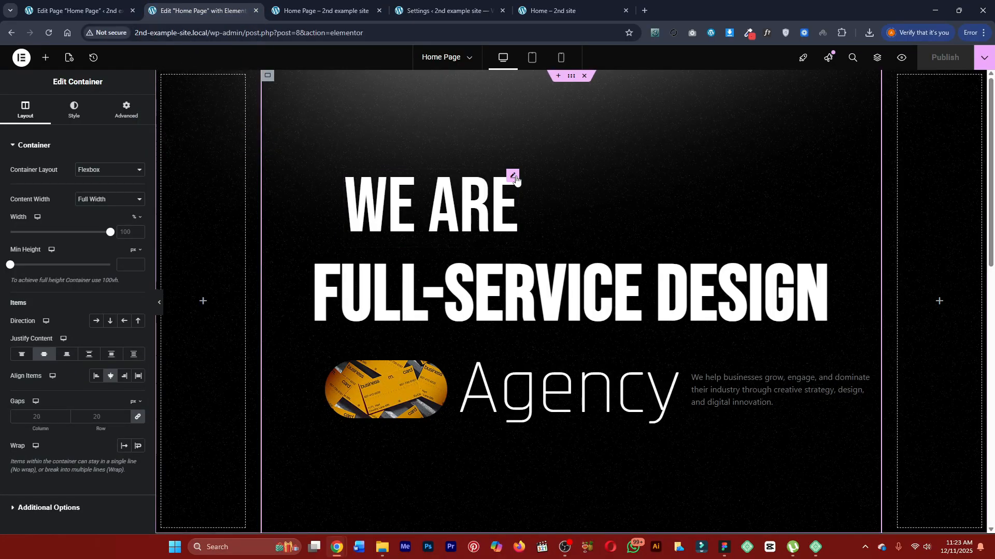
# Try a 200 px left margin on the "WE ARE" heading, publish the page and check the refreshed preview.
pyautogui.click(515, 177)
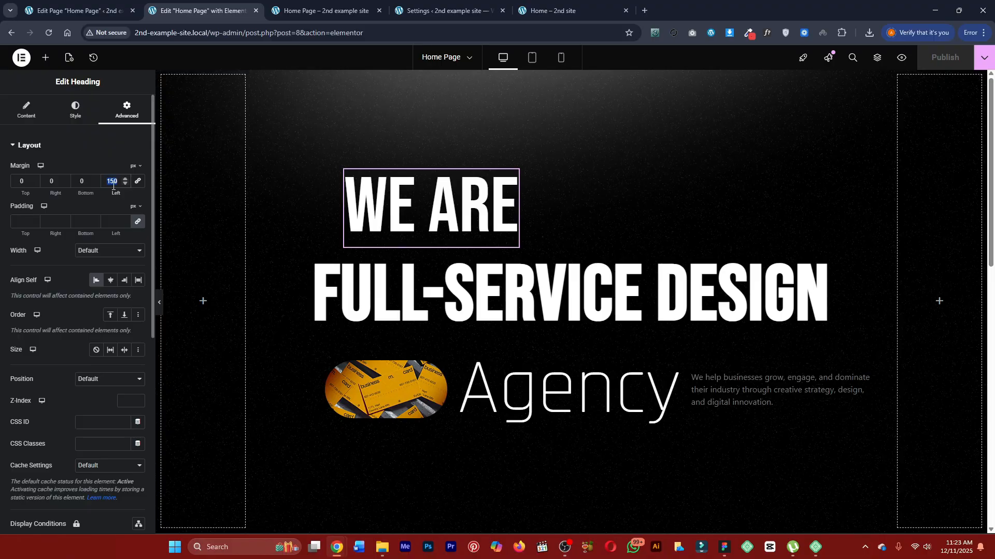
pyautogui.write('200')
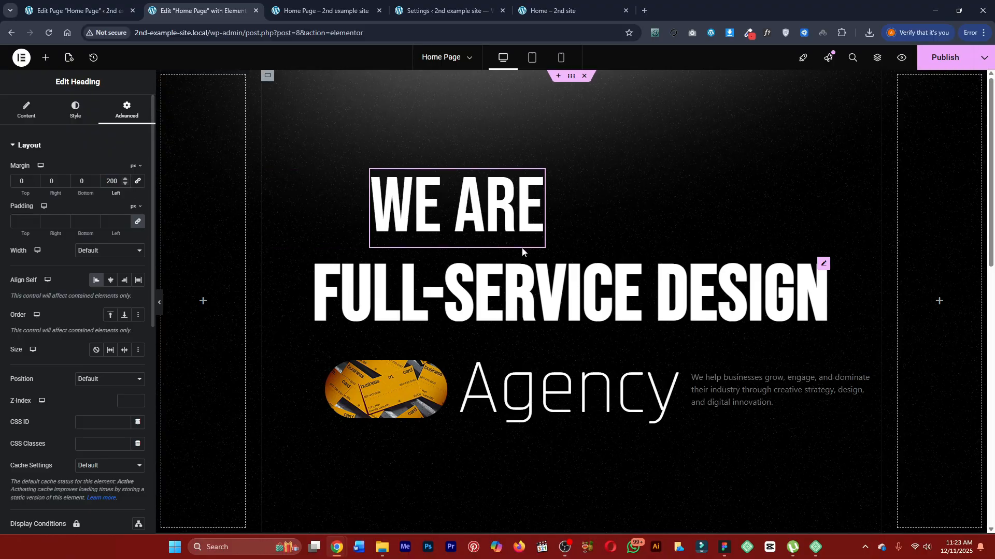
pyautogui.click(934, 57)
pyautogui.click(332, 11)
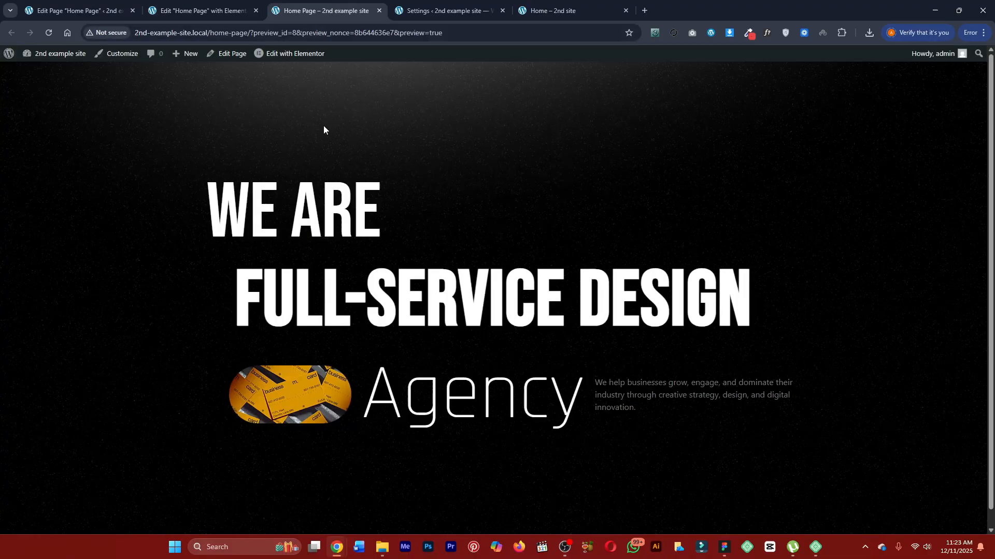
pyautogui.press('F5')
pyautogui.click(244, 5)
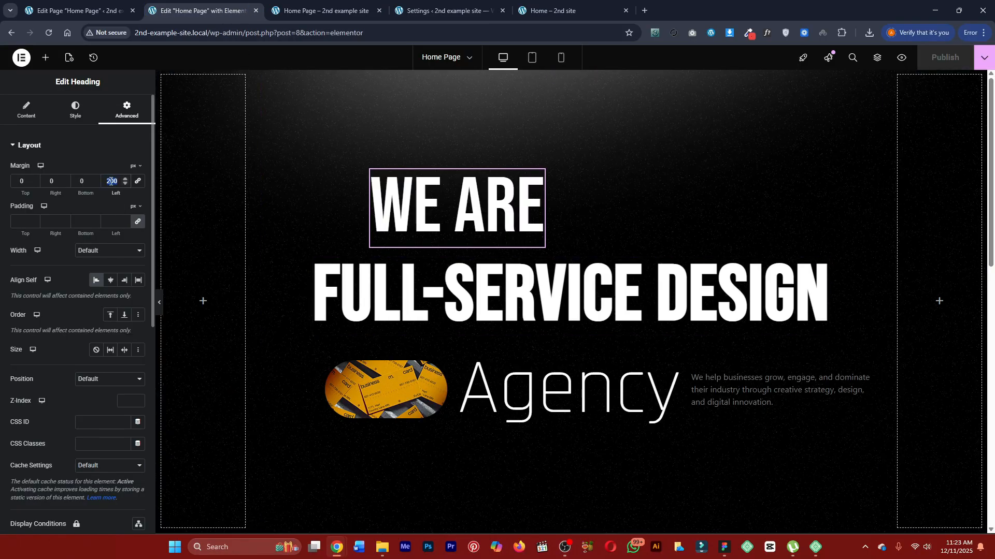
# Centre the "WE ARE" heading with Align Self, set its left margin to -300 px, then publish and check the preview.
pyautogui.write('0')
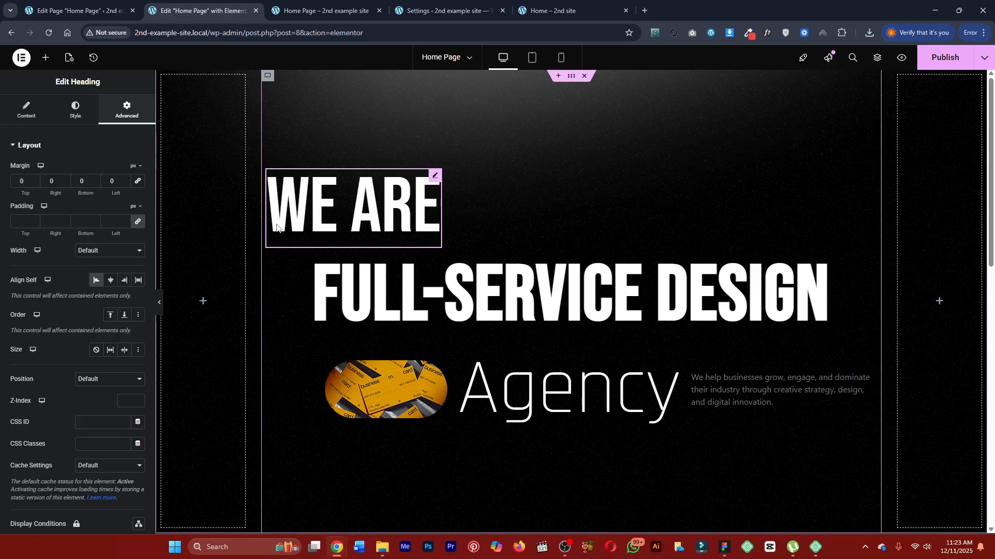
pyautogui.click(111, 280)
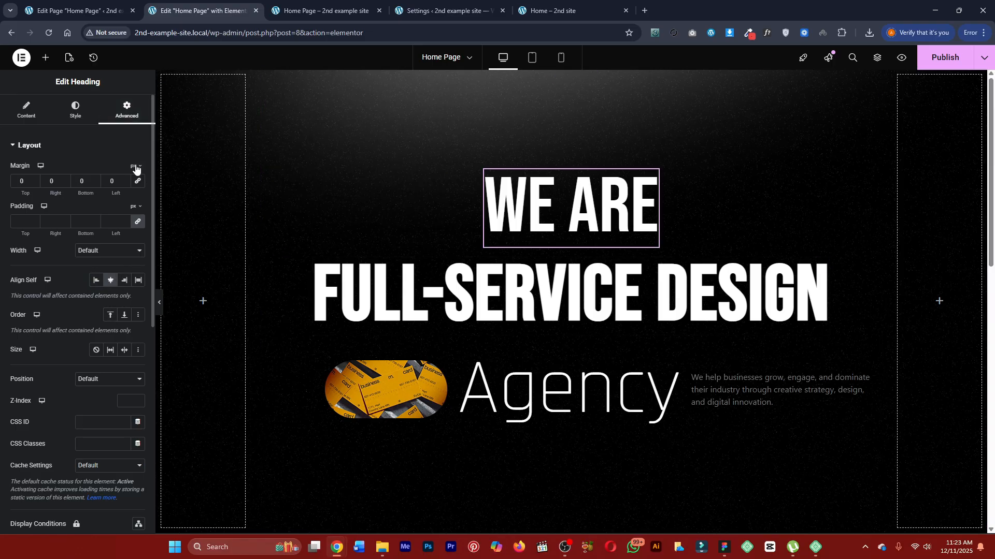
pyautogui.moveTo(116, 193)
pyautogui.mouseDown()
pyautogui.moveTo(96, 190)
pyautogui.moveTo(111, 193)
pyautogui.moveTo(116, 182)
pyautogui.moveTo(112, 189)
pyautogui.mouseUp()
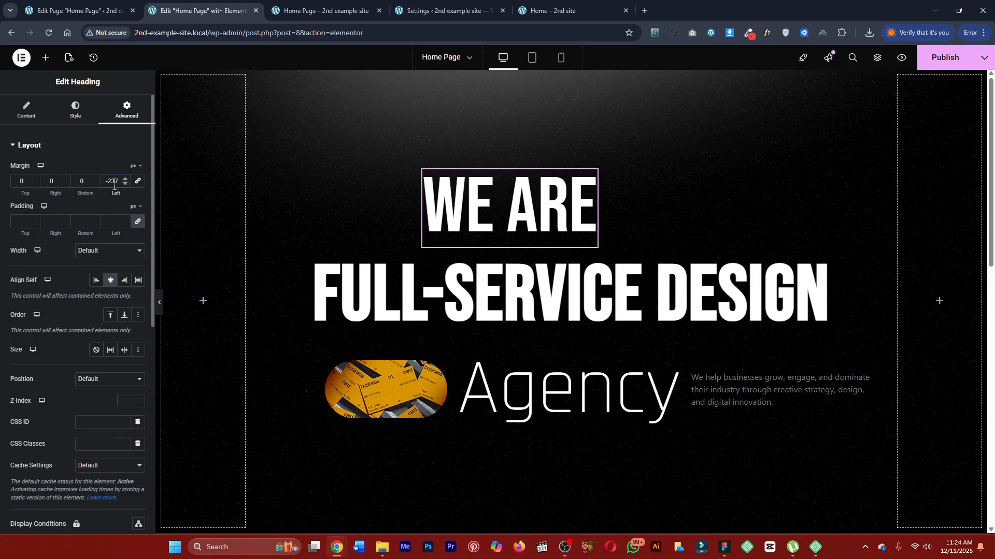
pyautogui.write('-300')
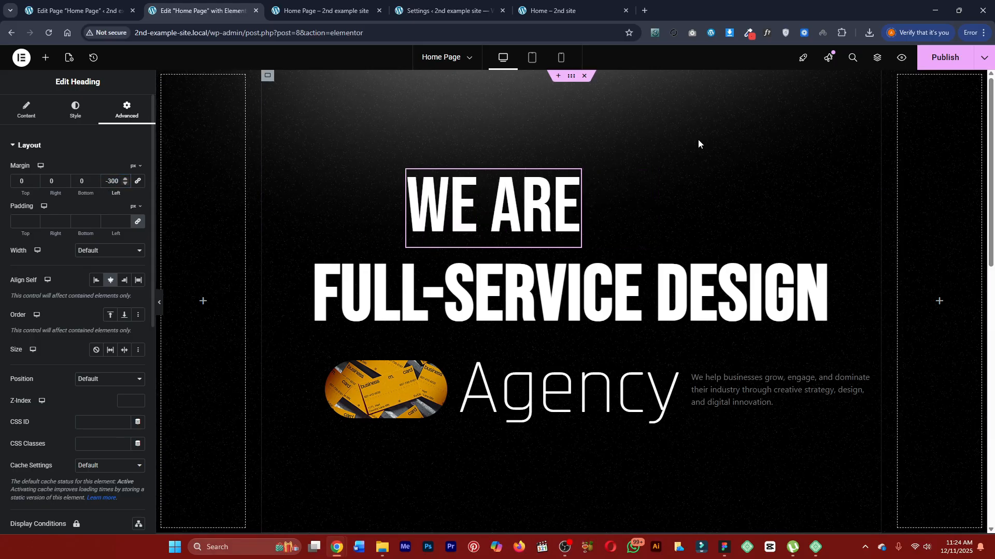
pyautogui.click(926, 62)
pyautogui.click(308, 13)
pyautogui.hotkey('ctrl', 'r')
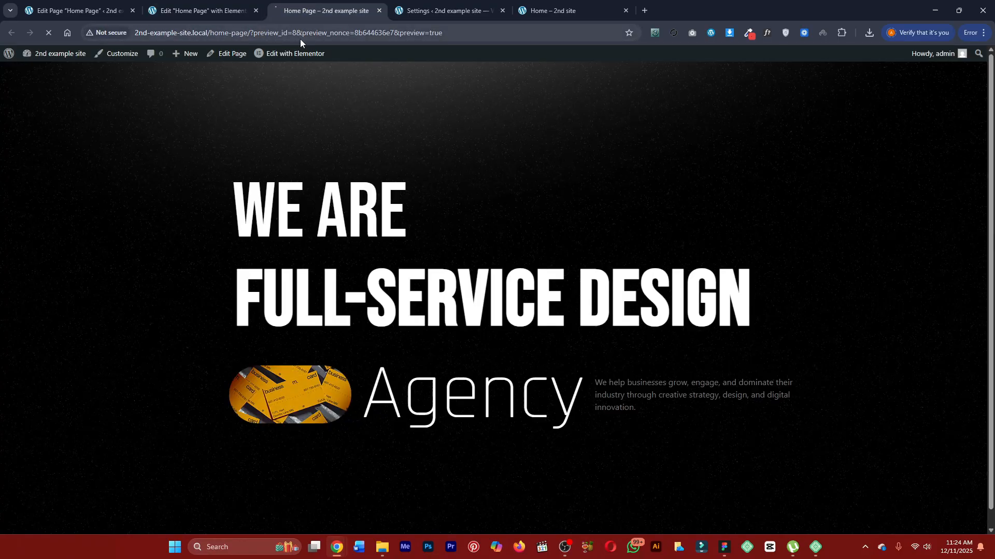
pyautogui.click(202, 10)
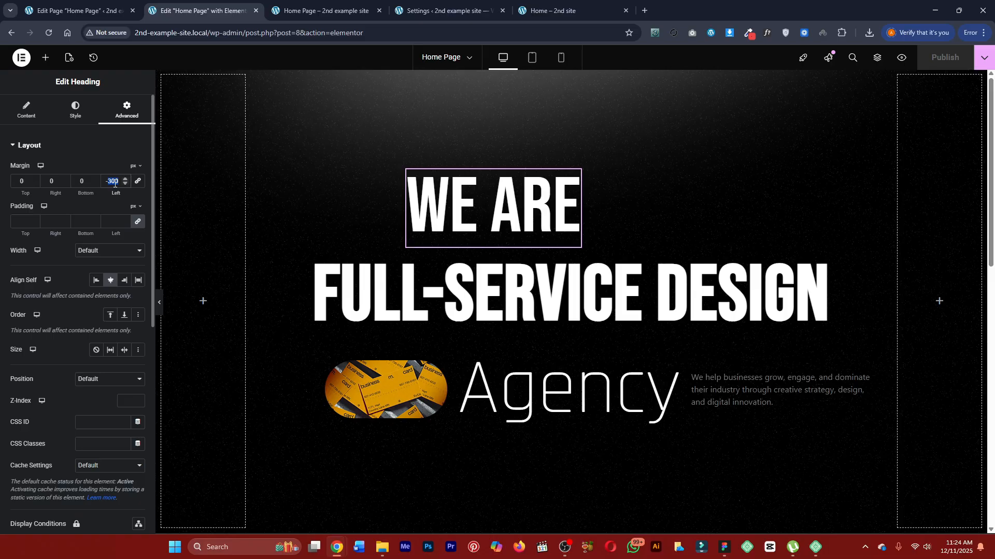
# Adjust the negative left margin so "WE ARE" begins slightly inside the start of "FULL-SERVICE DESIGN", and check the published preview.
pyautogui.moveTo(115, 193); pyautogui.dragTo(92, 193)
pyautogui.moveTo(75, 196); pyautogui.dragTo(21, 197)
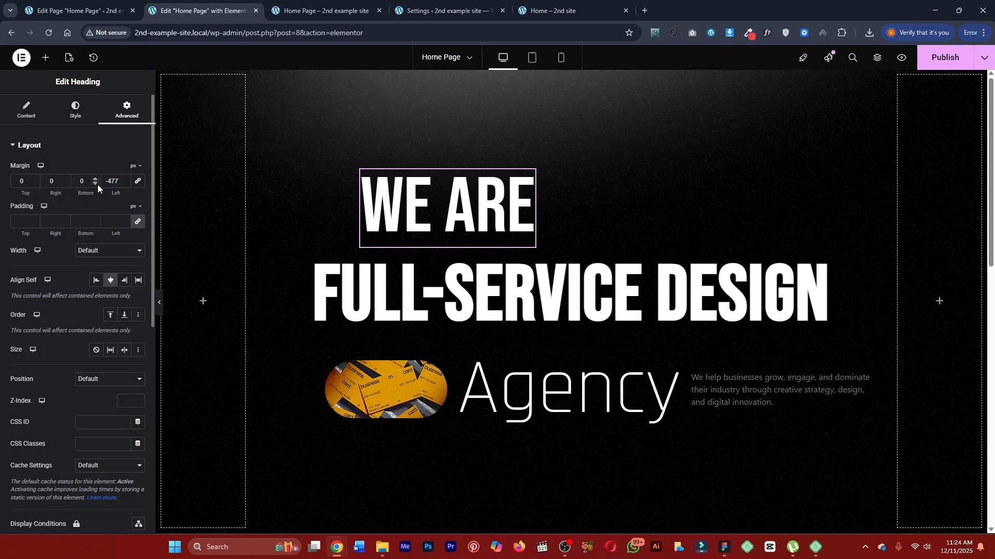
pyautogui.moveTo(113, 196); pyautogui.dragTo(129, 195)
pyautogui.click(336, 6)
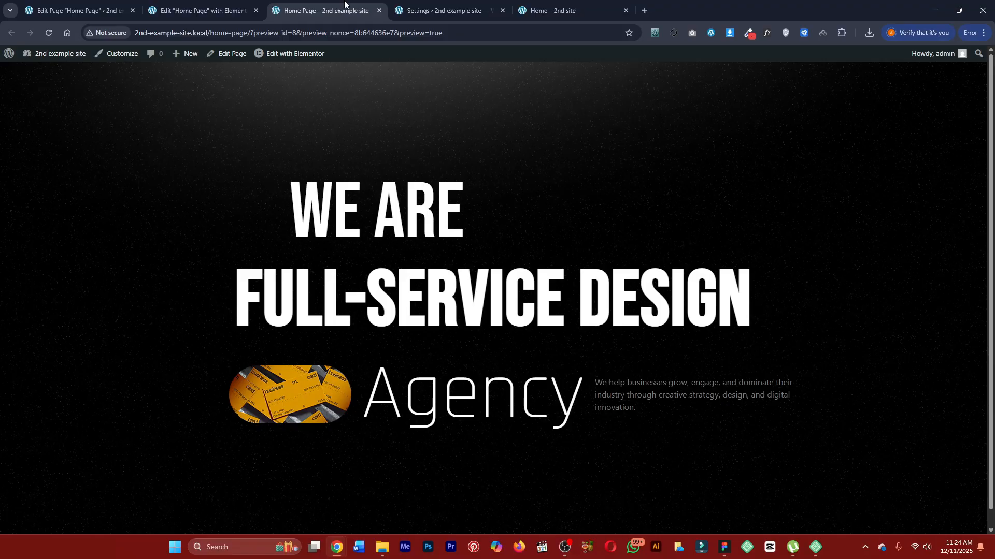
pyautogui.click(207, 6)
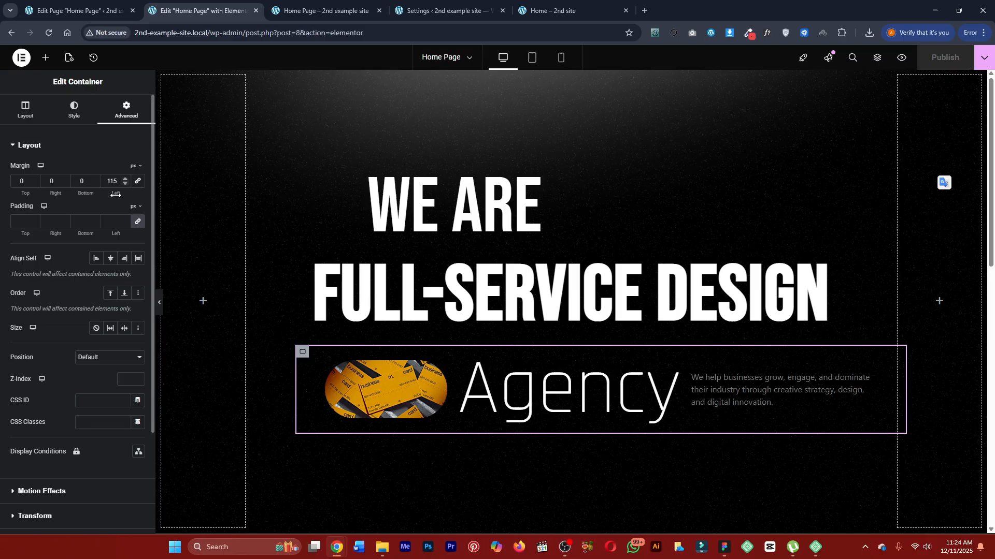
# Set the left margin of the row container holding the pill image and "Agency" to 200 px, publish and check the preview.
pyautogui.moveTo(116, 195); pyautogui.dragTo(154, 196)
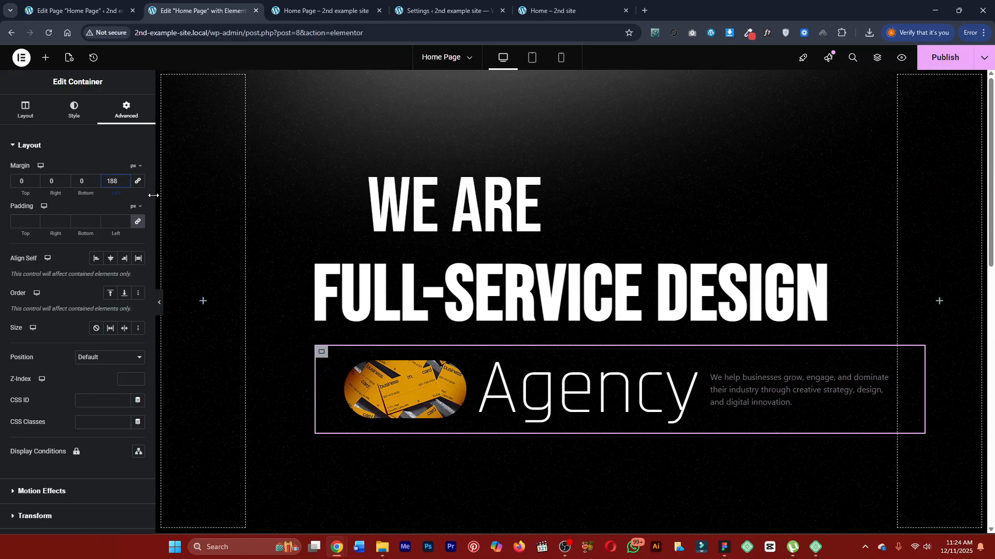
pyautogui.doubleClick(113, 181)
pyautogui.write('200')
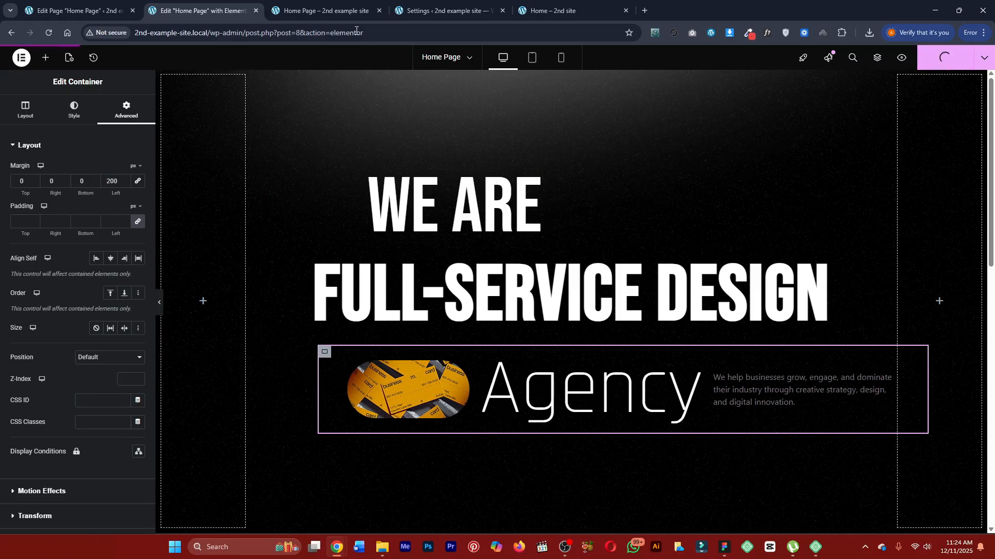
pyautogui.click(326, 10)
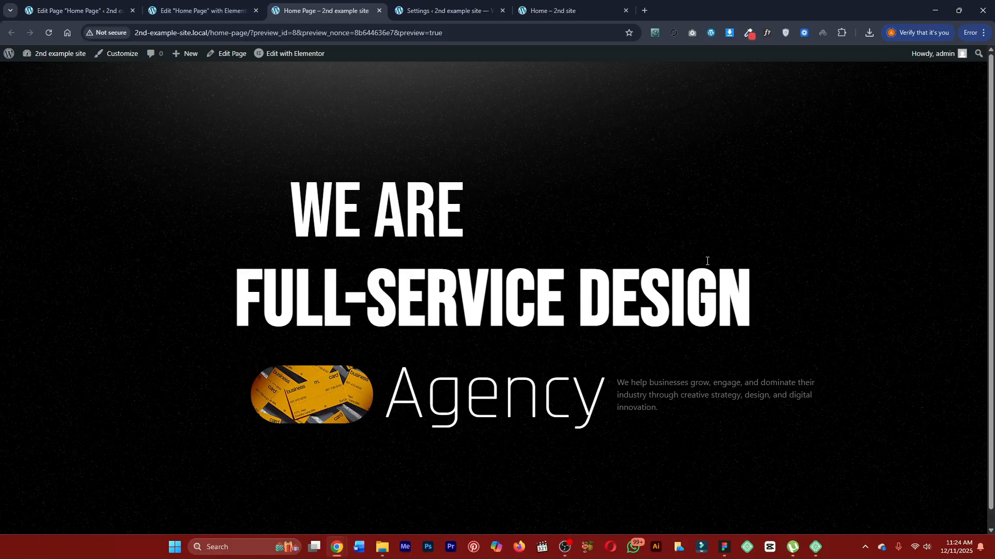
pyautogui.click(231, 6)
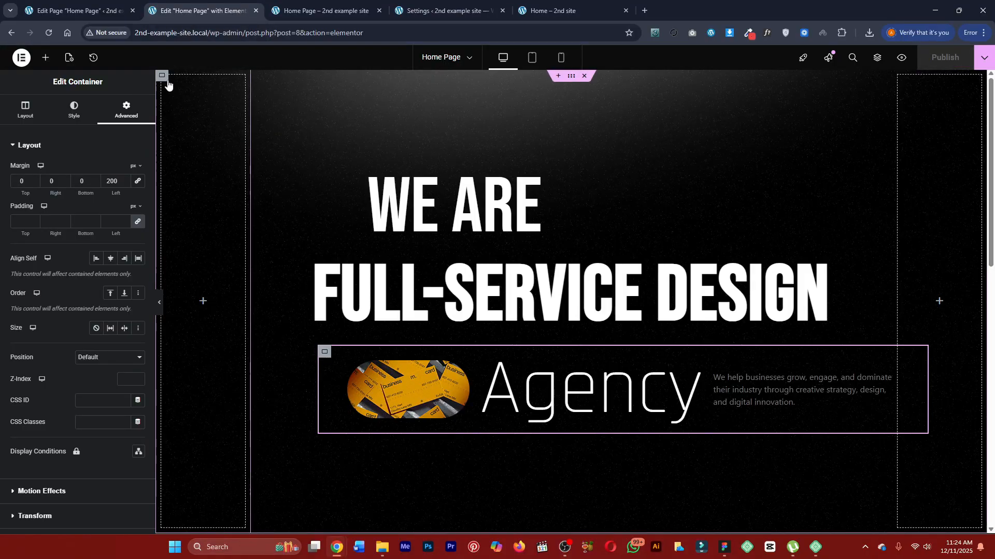
# Add a Text Editor widget to the section's empty left side column.
pyautogui.click(46, 57)
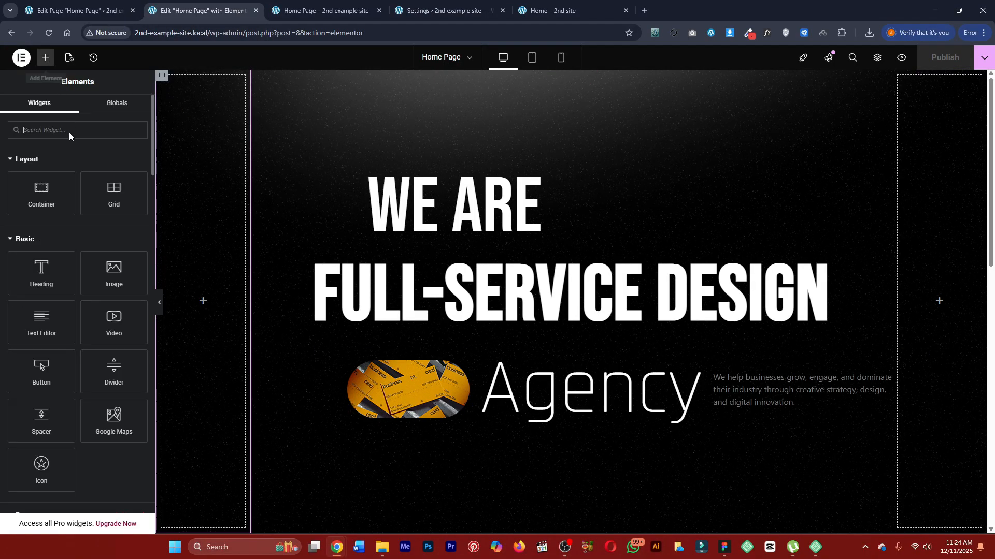
pyautogui.write('text')
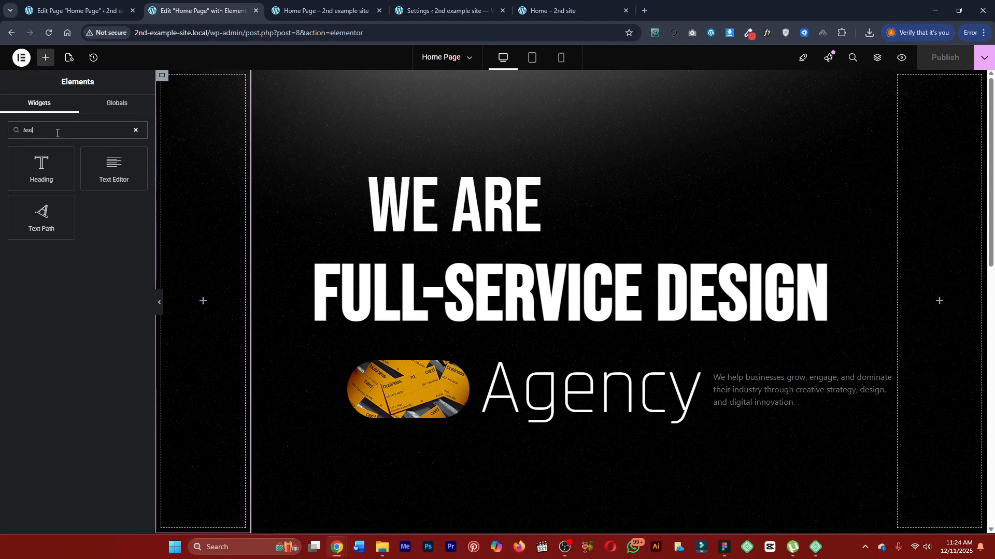
pyautogui.moveTo(114, 168); pyautogui.dragTo(226, 239)
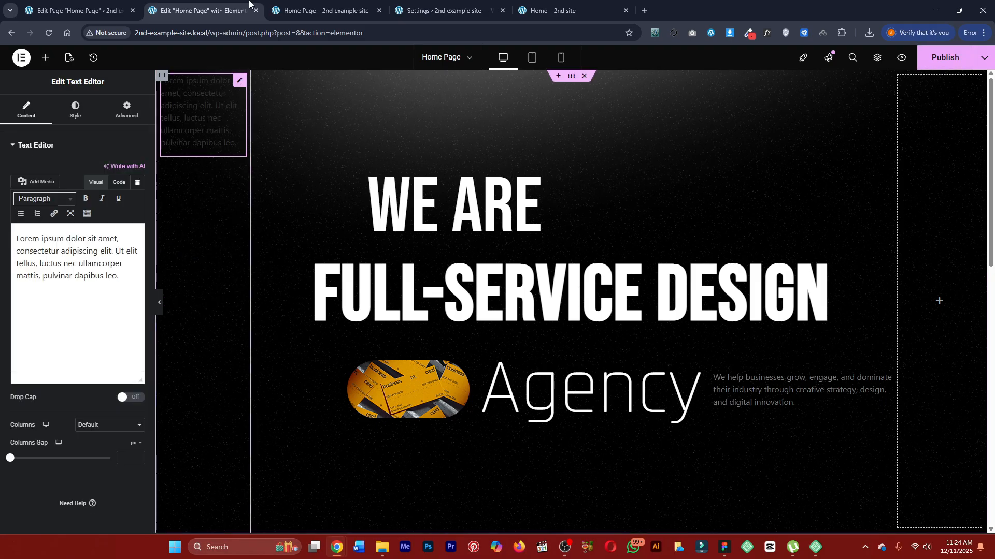
# Consult the side text on the finished Marketly page and replace the new widget's placeholder paragraph with "Case Studies".
pyautogui.click(321, 10)
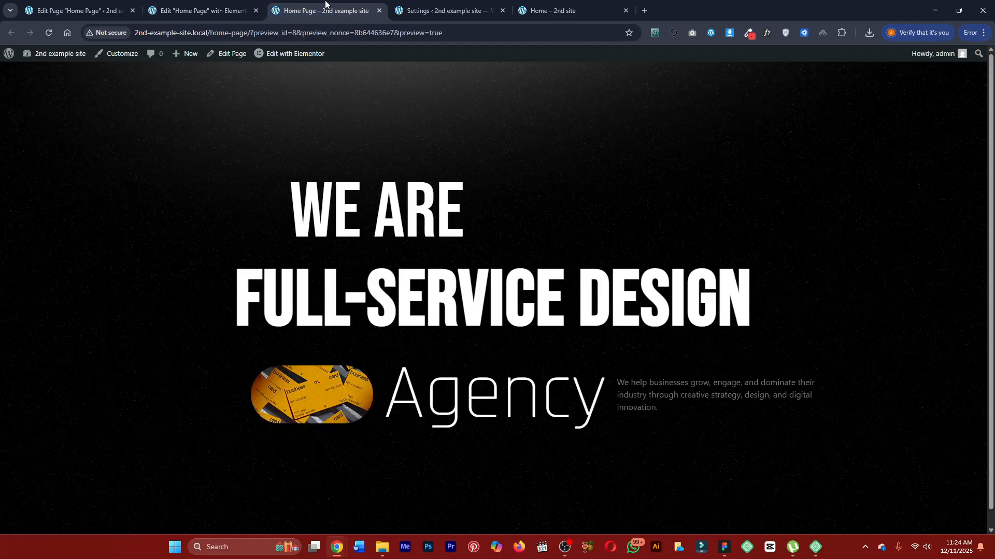
pyautogui.click(446, 10)
pyautogui.click(545, 5)
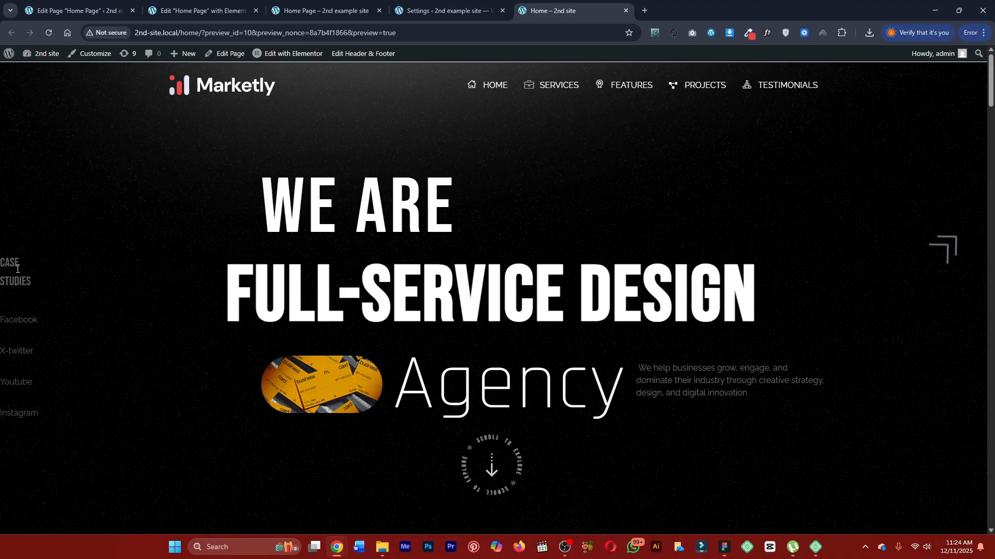
pyautogui.click(307, 6)
pyautogui.click(226, 10)
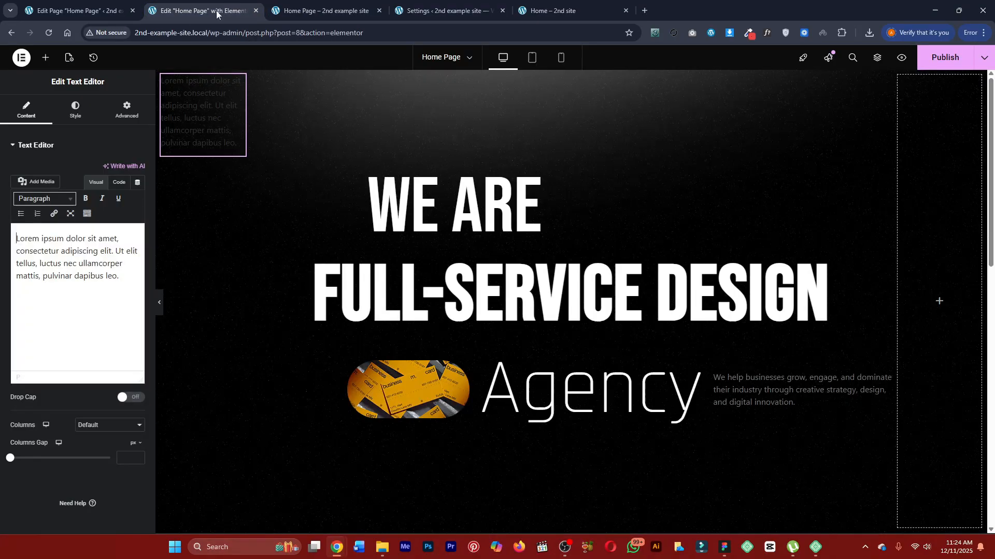
pyautogui.click(124, 244)
pyautogui.hotkey('ctrl', 'a')
pyautogui.write('Ca')
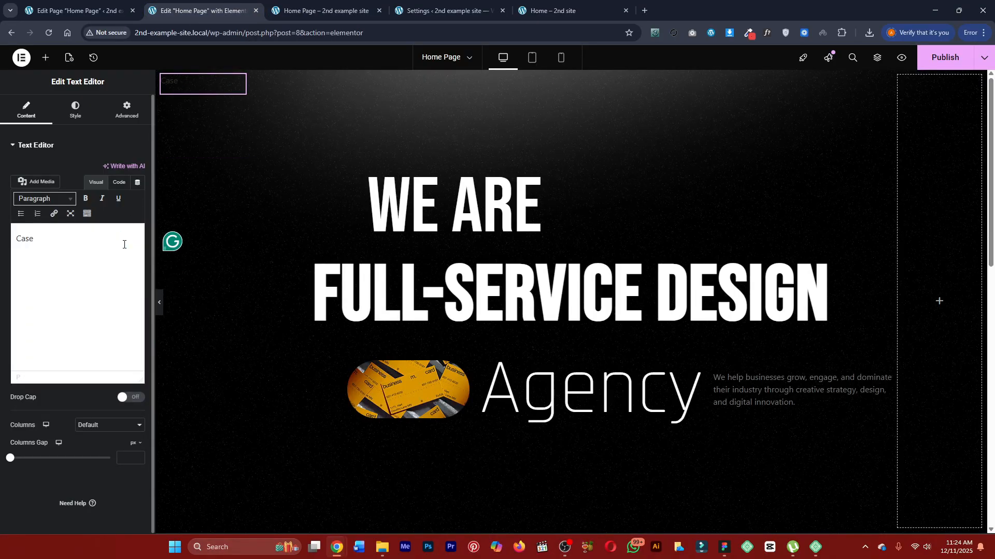
pyautogui.write('se Studies')
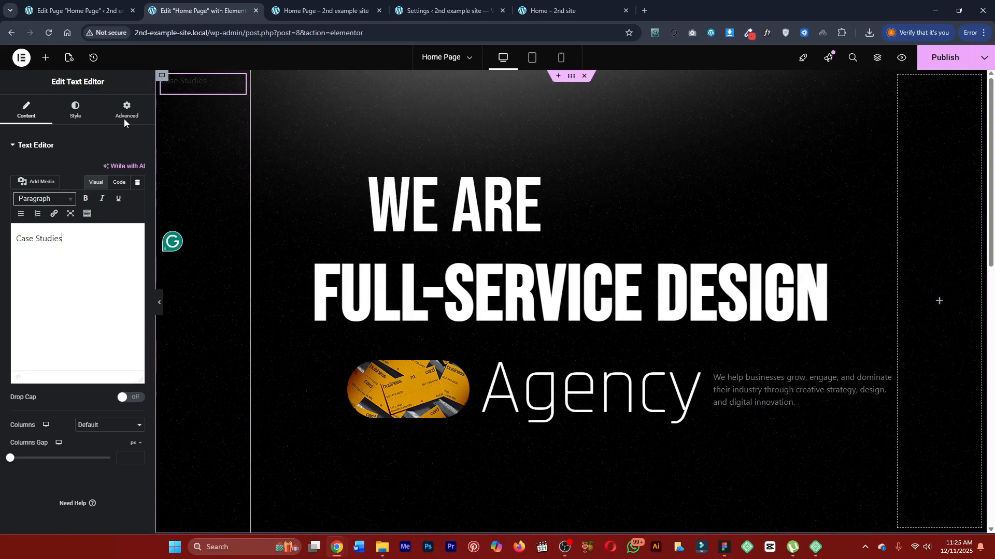
# Apply the grey global text color to the "Case Studies" text.
pyautogui.click(76, 111)
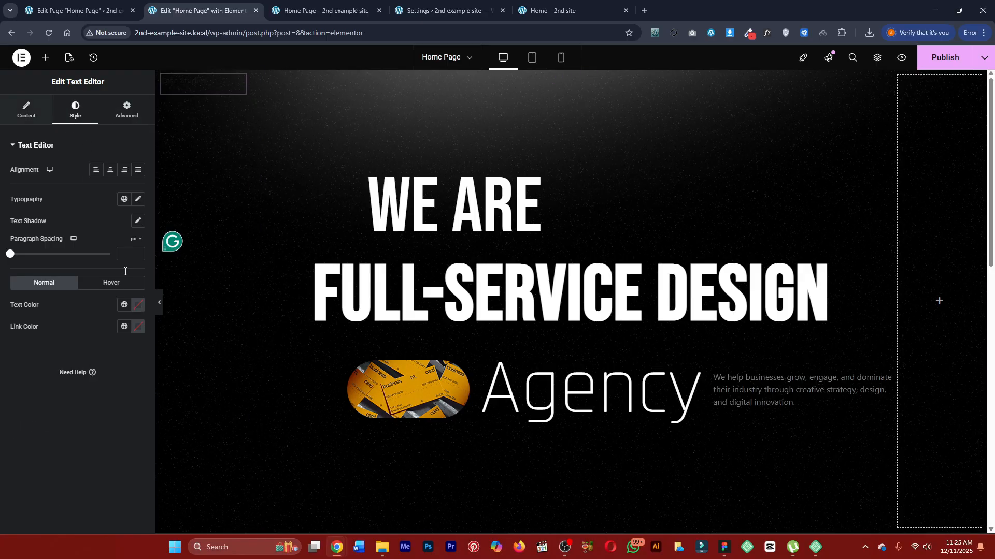
pyautogui.click(124, 305)
pyautogui.click(66, 404)
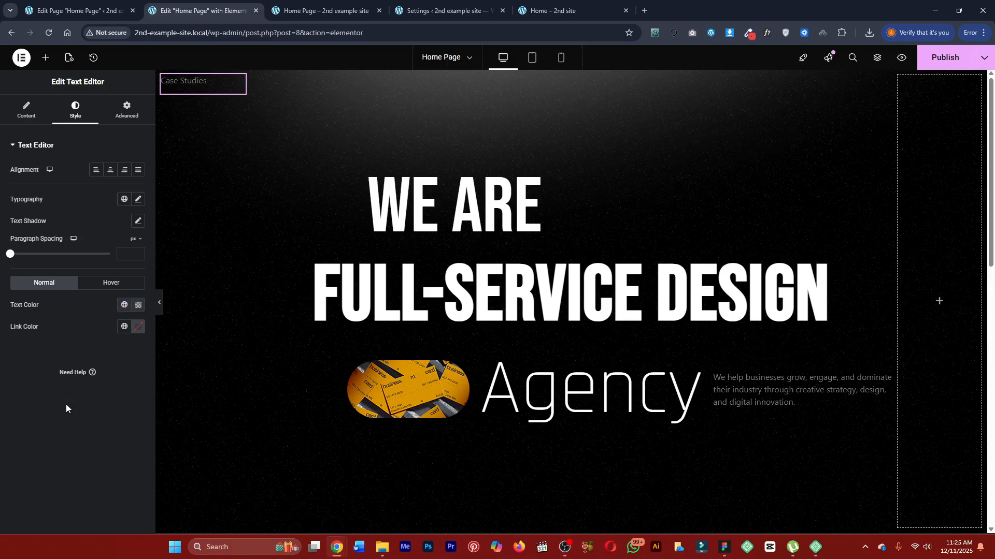
# Pick a lighter grey for the "Case Studies" text and save it as a new global color named "text br".
pyautogui.click(139, 308)
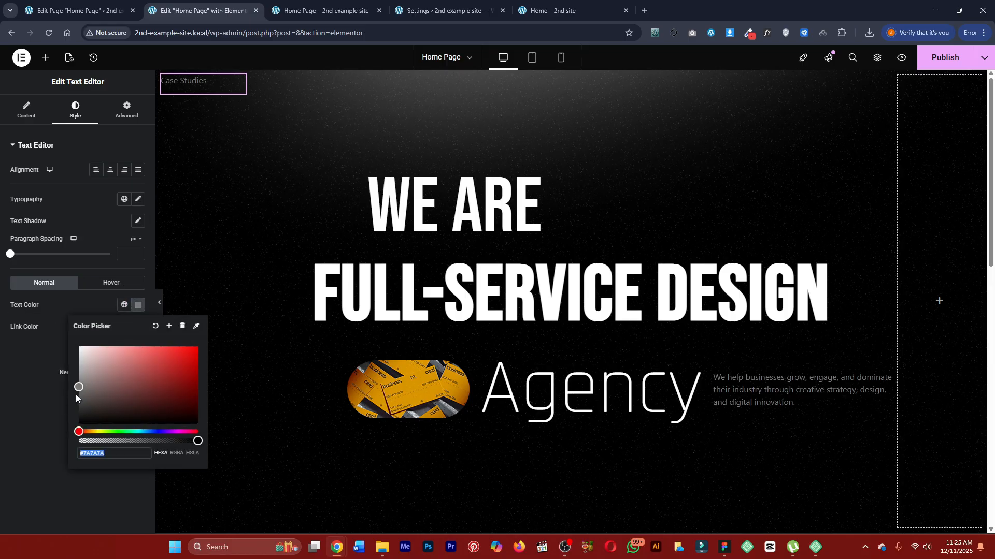
pyautogui.write('#777777')
pyautogui.moveTo(75, 378); pyautogui.dragTo(66, 360)
pyautogui.click(170, 326)
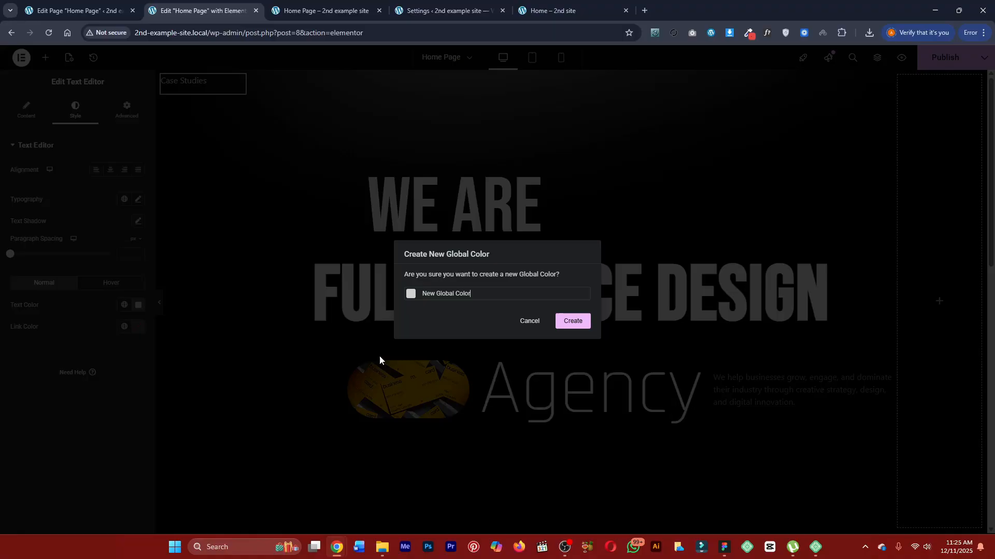
pyautogui.tripleClick(480, 296)
pyautogui.write('text bright 70%')
pyautogui.click(572, 320)
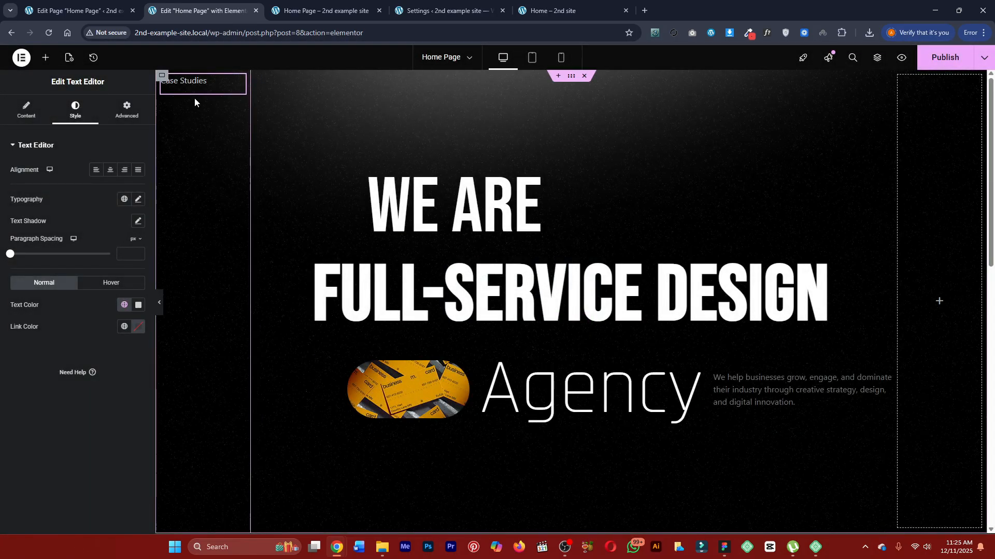
# Set the font size of the "Case Studies" text to 24 px.
pyautogui.click(139, 200)
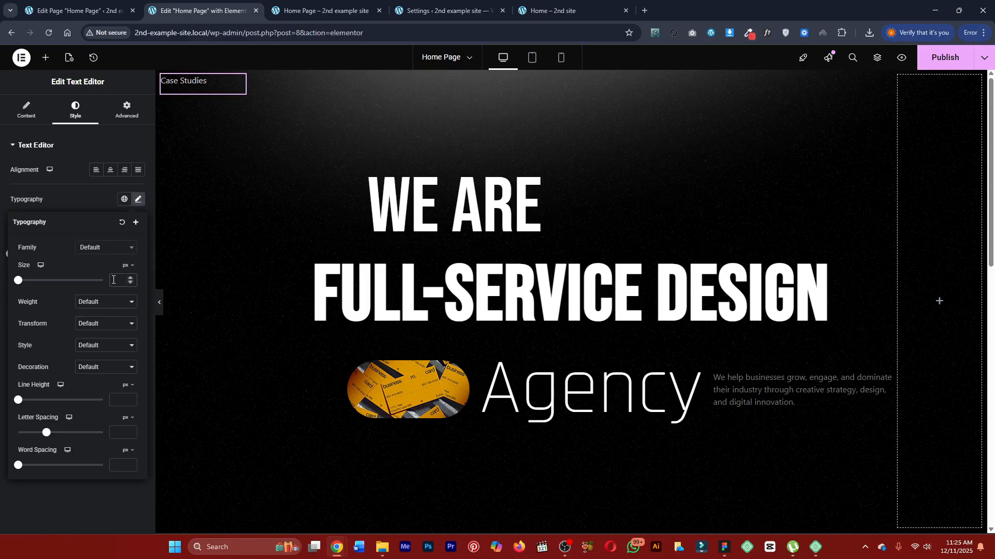
pyautogui.click(113, 280)
pyautogui.write('247')
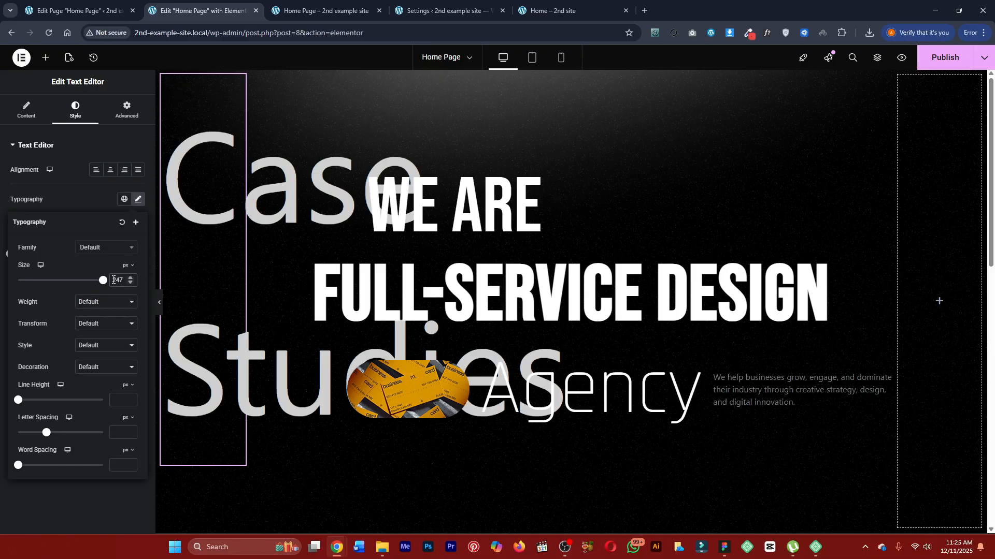
pyautogui.press('BackSpace')
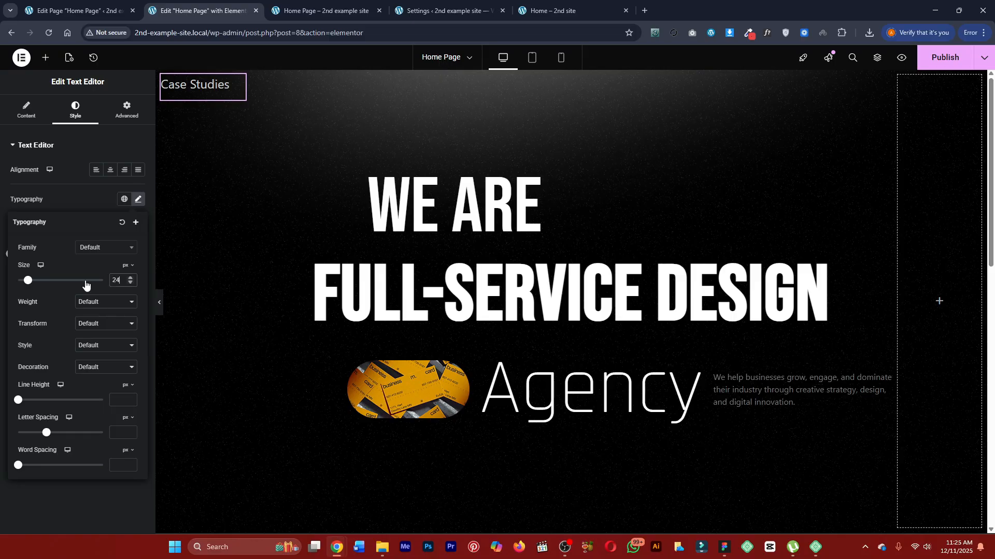
# Try the Rajdhani font family on the "Case Studies" text.
pyautogui.click(99, 253)
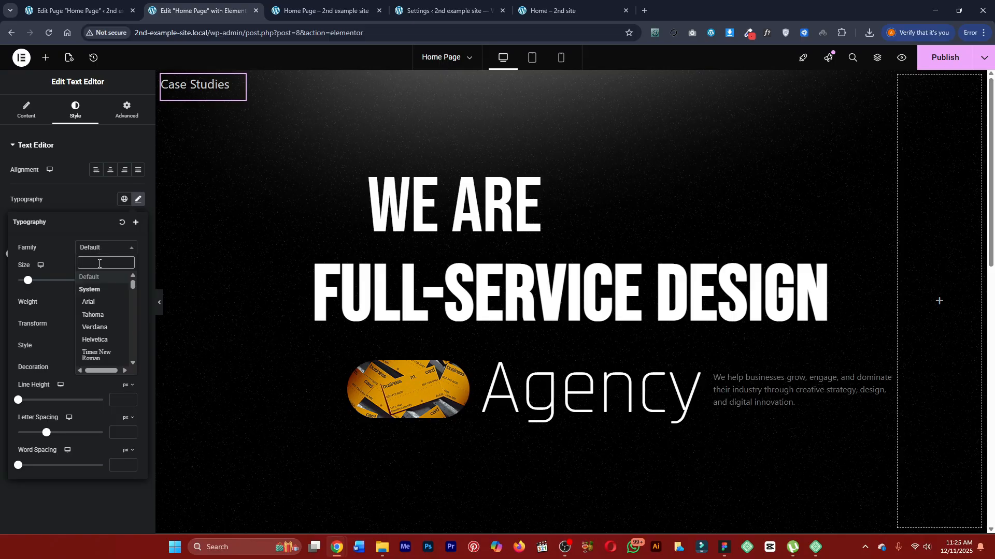
pyautogui.write('rajdh')
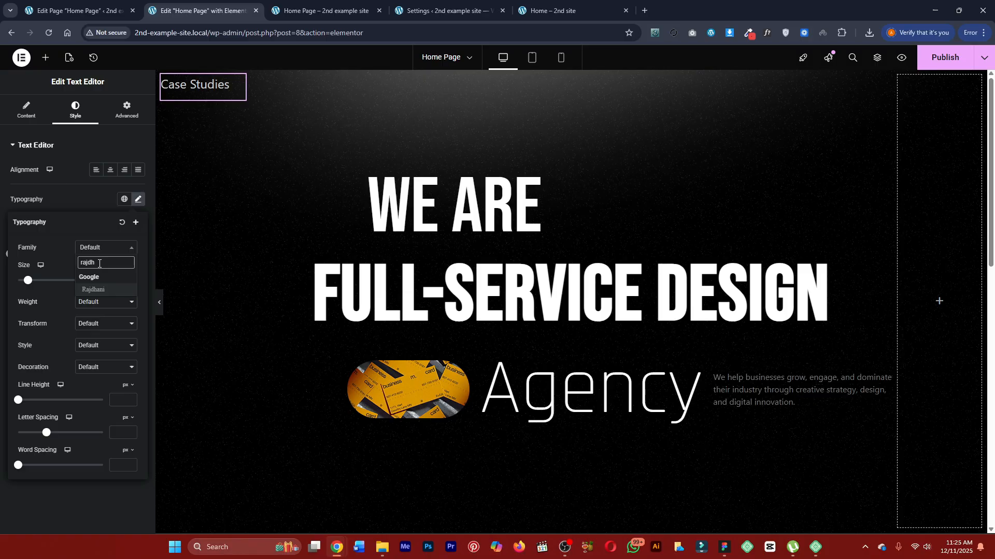
pyautogui.press('Return')
# Identify the side text's font on the finished Marketly page and set the "Case Studies" font family to Bebas Neue.
pyautogui.click(305, 8)
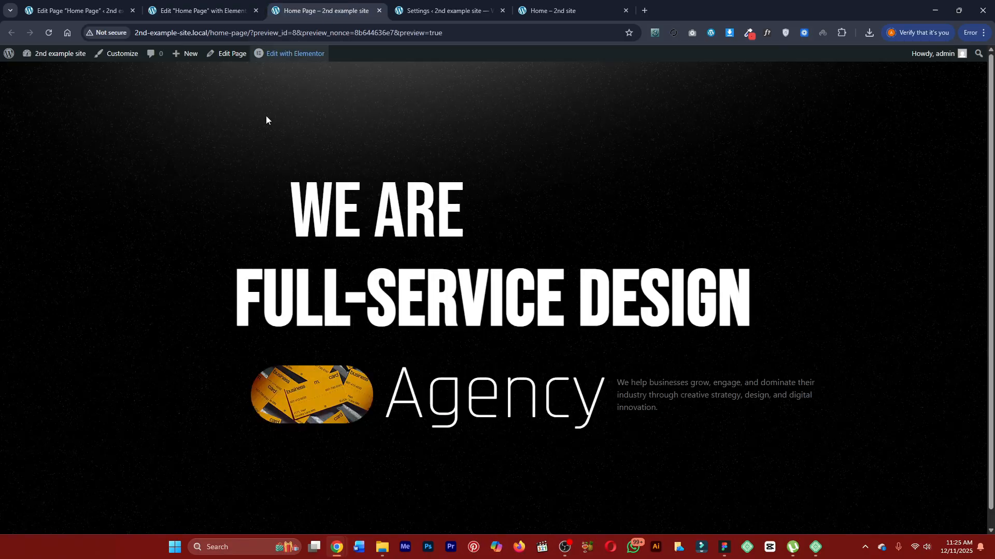
pyautogui.click(443, 4)
pyautogui.hotkey('ctrl', 'Tab')
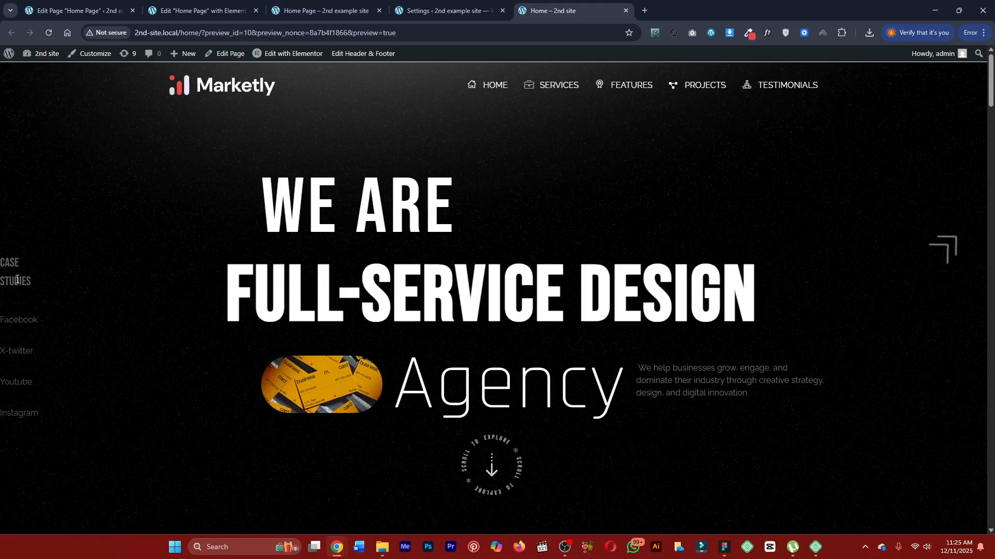
pyautogui.click(321, 7)
pyautogui.click(227, 5)
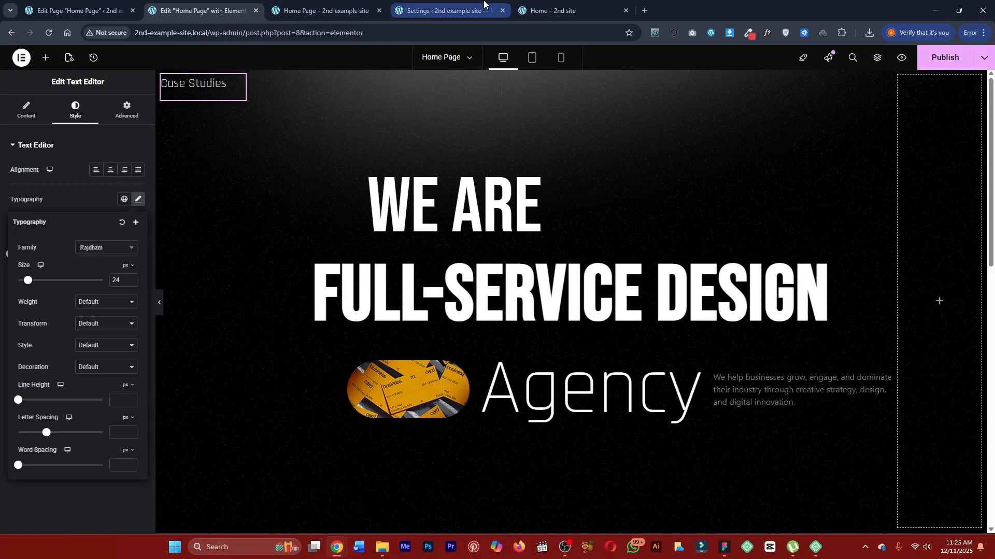
pyautogui.click(548, 6)
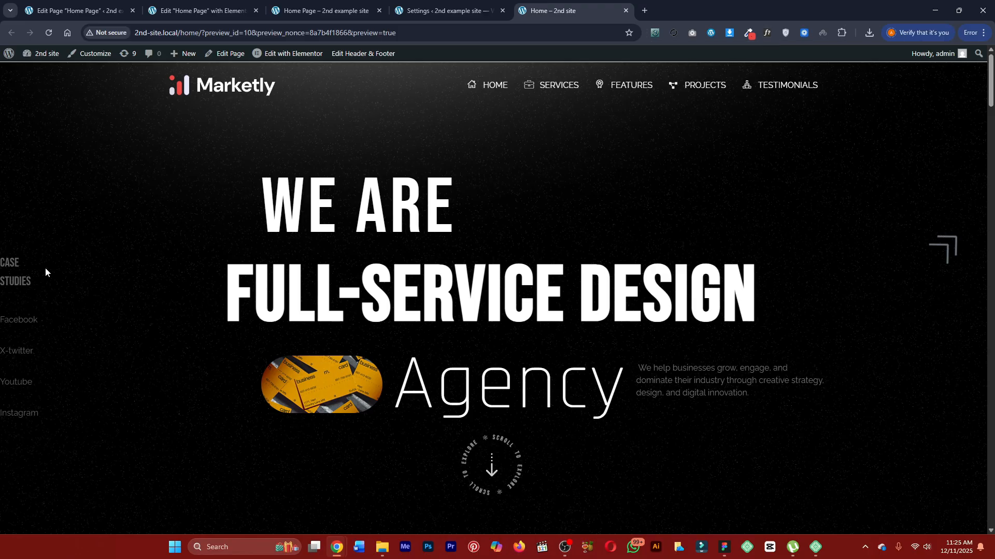
pyautogui.moveTo(19, 275)
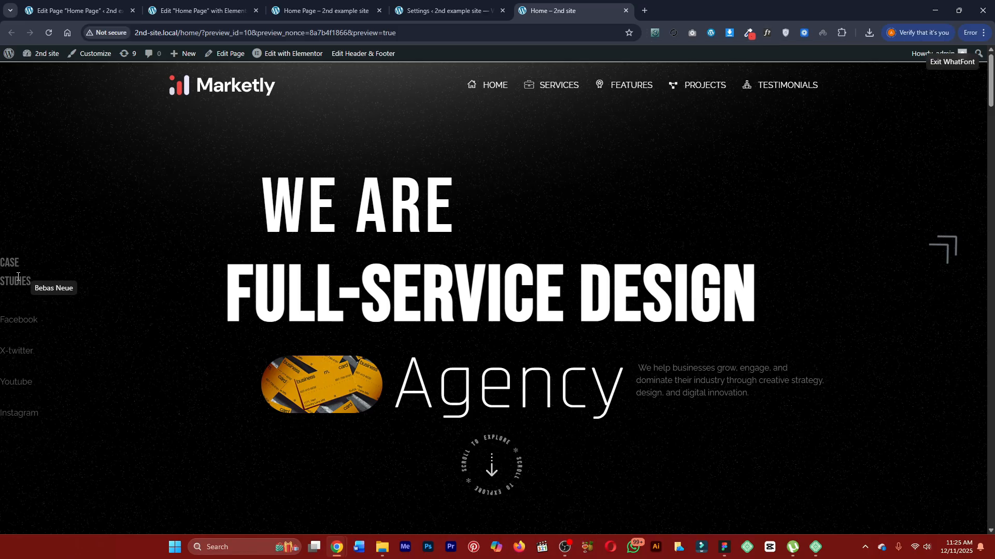
pyautogui.click(202, 10)
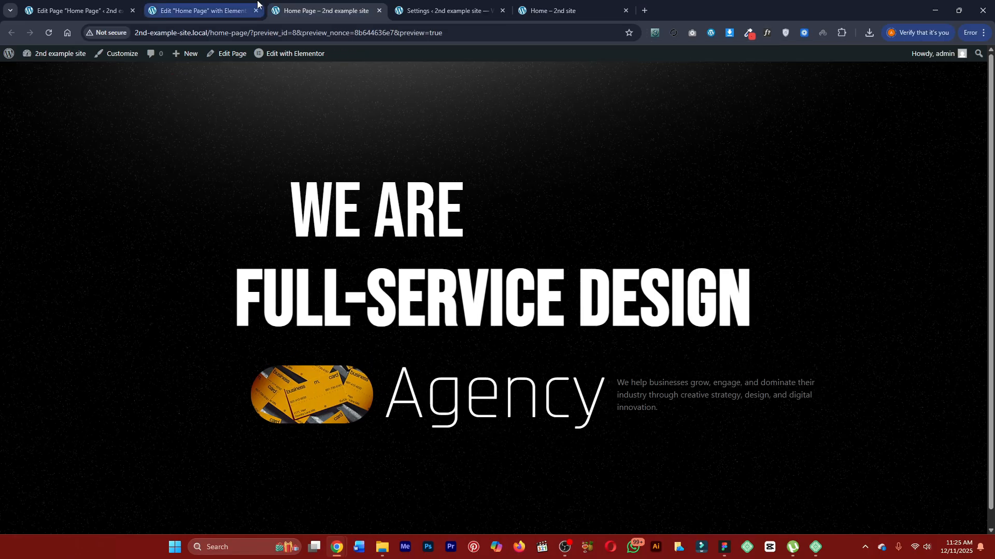
pyautogui.click(103, 248)
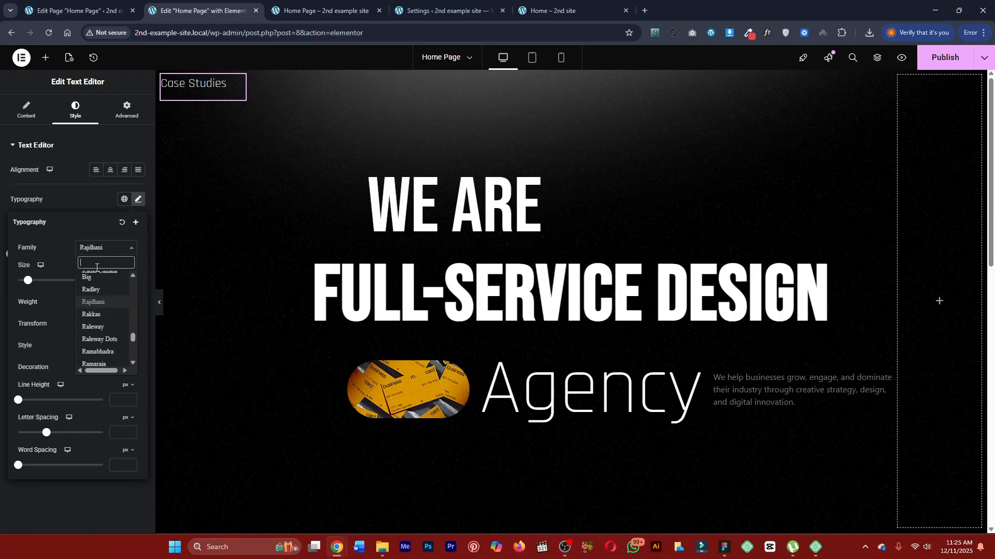
pyautogui.write('bebas')
pyautogui.click(97, 280)
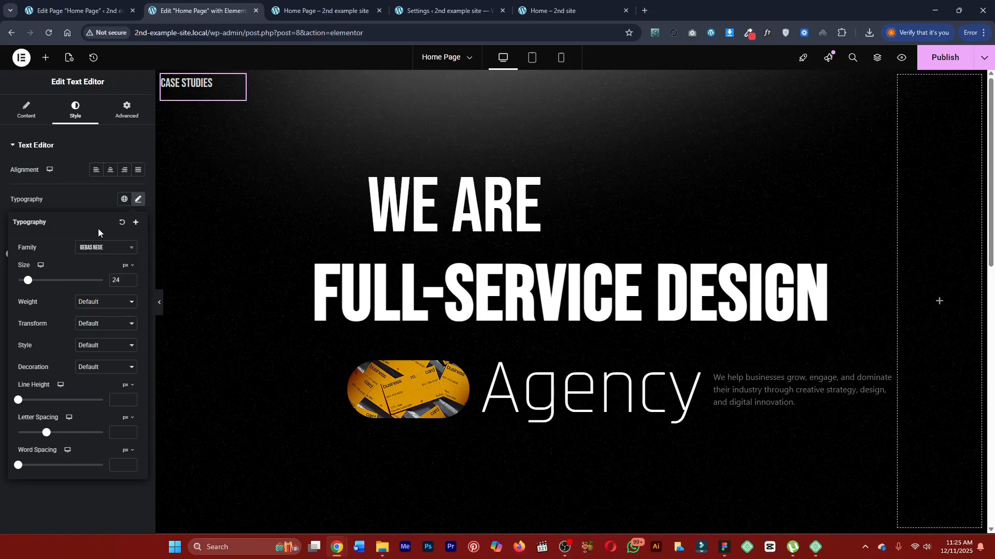
pyautogui.click(95, 201)
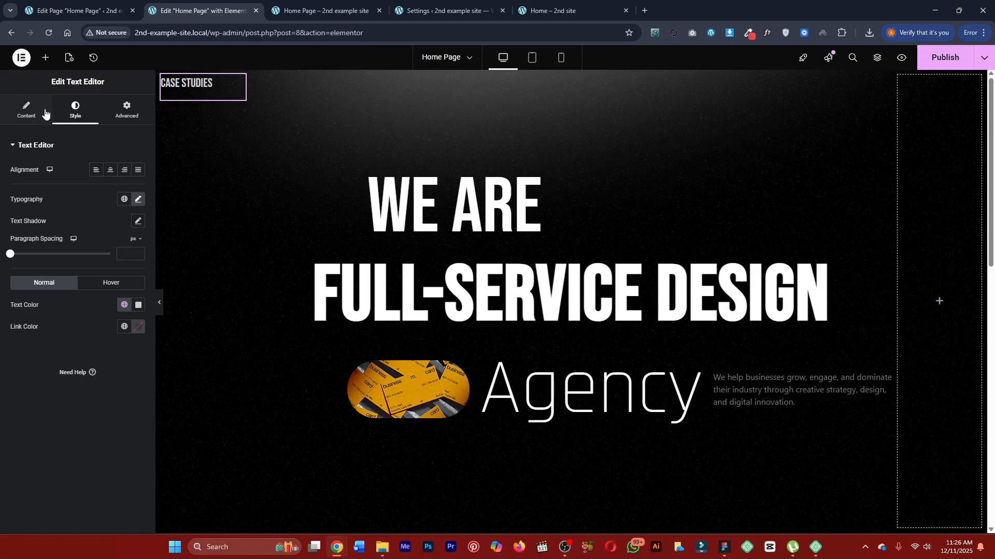
# Insert a <br> line break between "Case" and "Studies" in the text widget's HTML code.
pyautogui.click(27, 110)
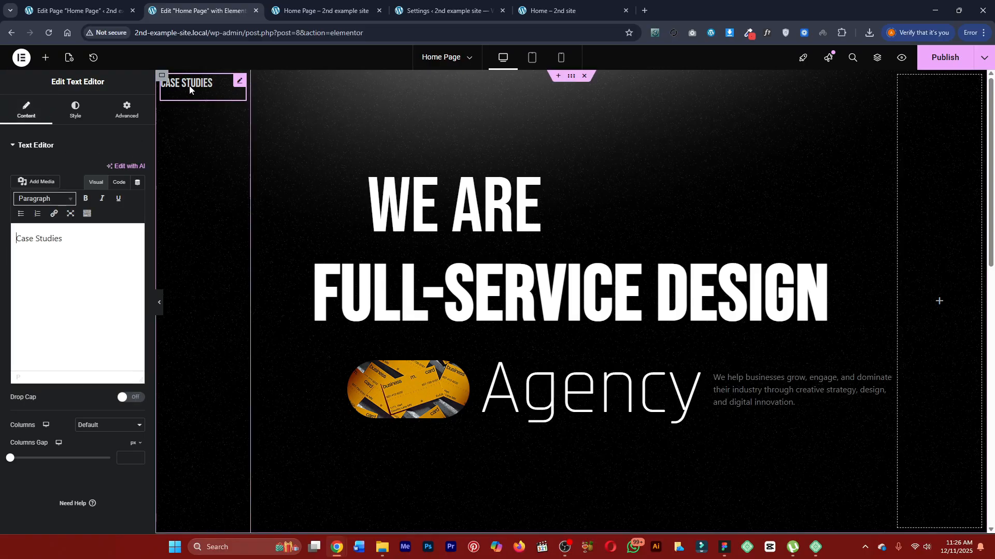
pyautogui.click(119, 182)
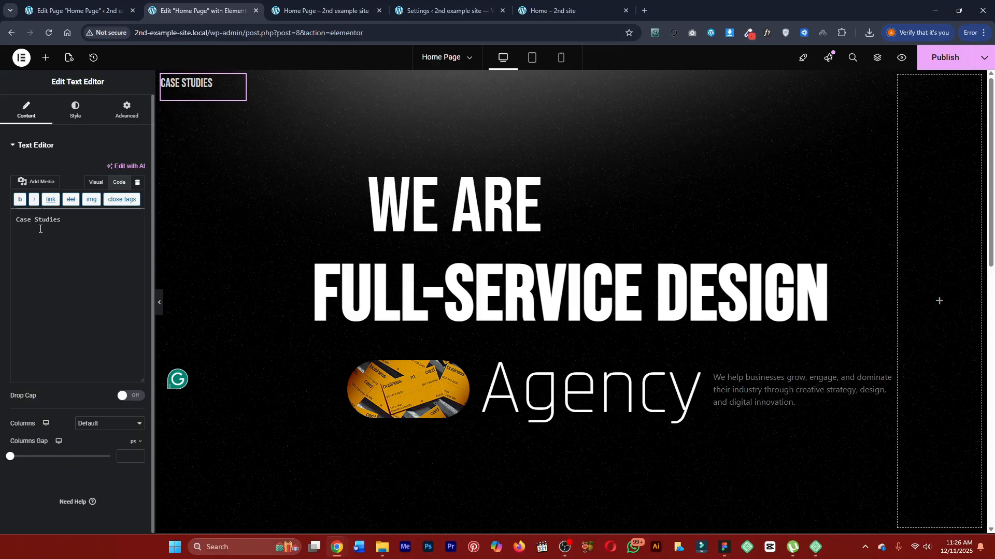
pyautogui.write('<>')
pyautogui.press('Left')
pyautogui.write('br')
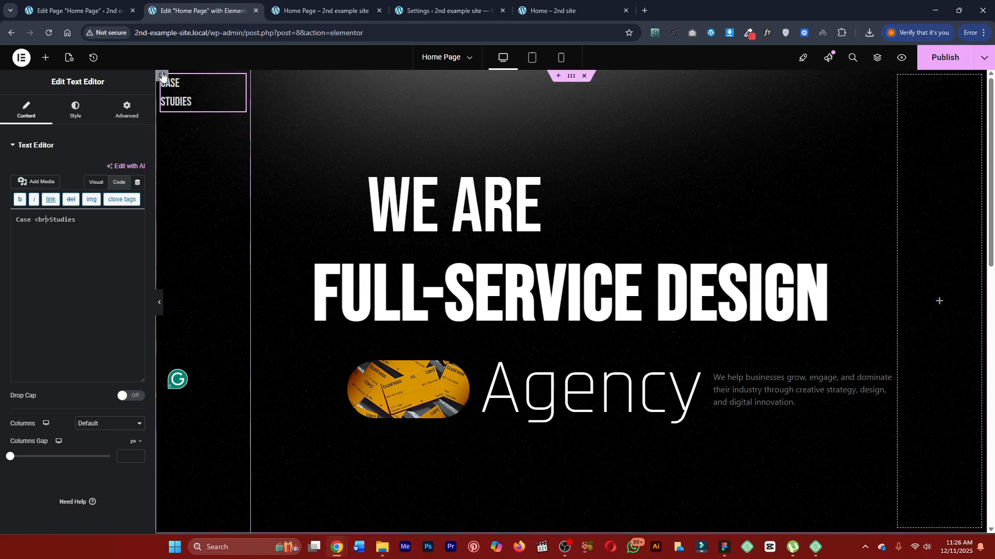
pyautogui.click(156, 107)
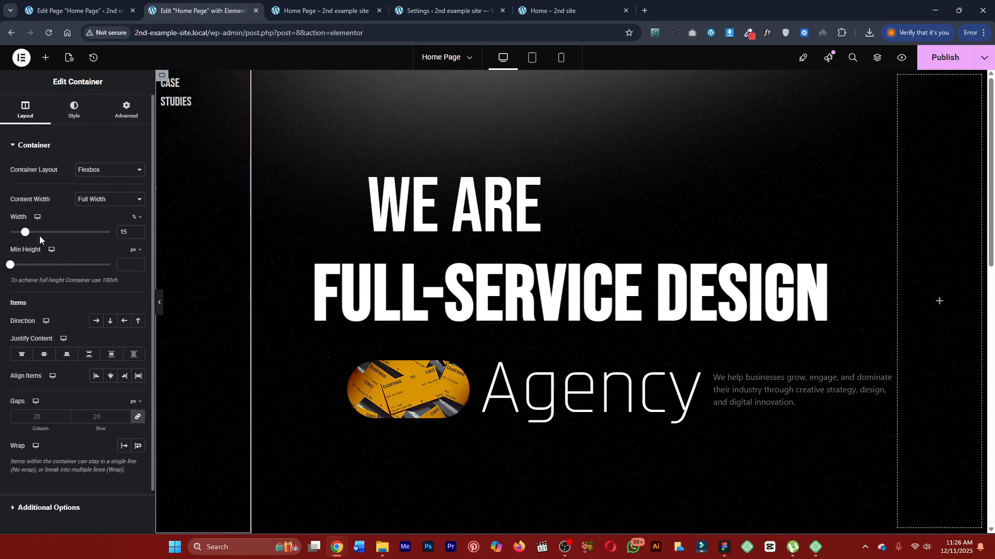
# Set the "Case Studies" text's font size to 26 px and its line height to 30 px.
pyautogui.click(202, 90)
pyautogui.click(75, 110)
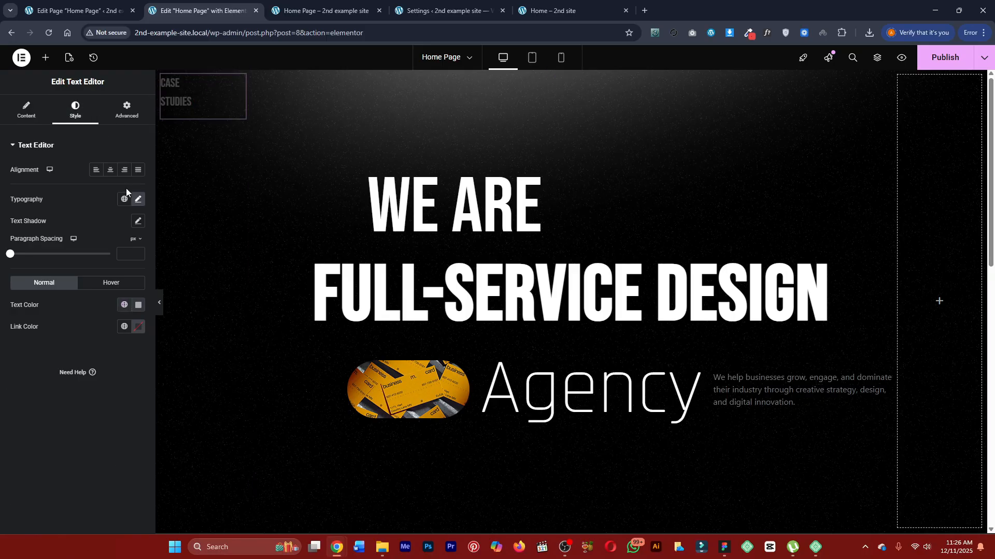
pyautogui.click(138, 199)
pyautogui.click(22, 401)
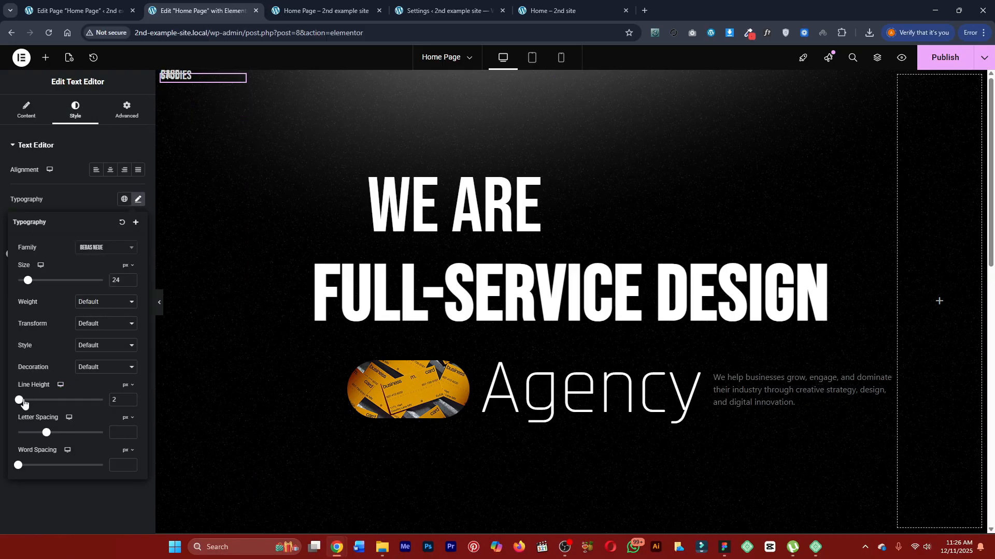
pyautogui.moveTo(23, 403); pyautogui.dragTo(42, 404)
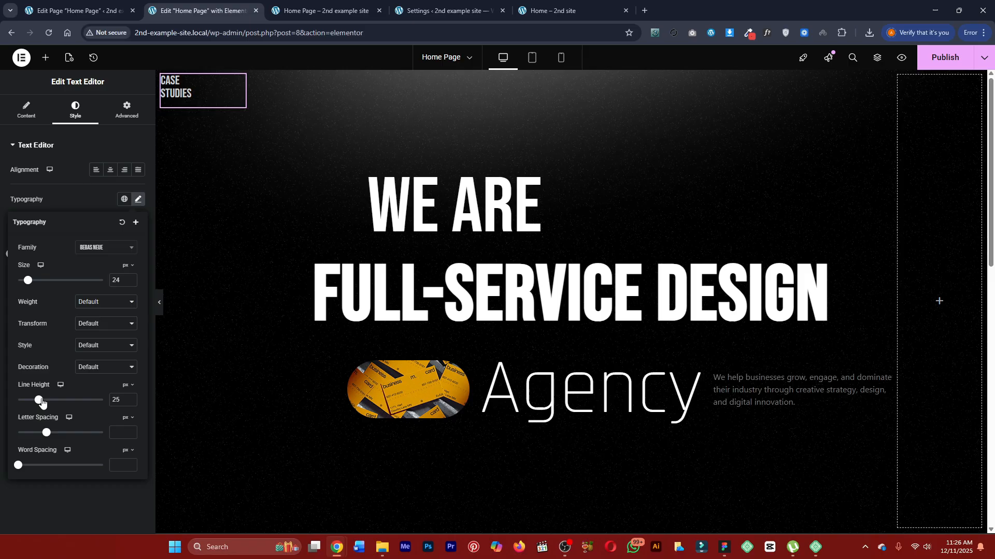
pyautogui.click(130, 278)
pyautogui.click(130, 278)
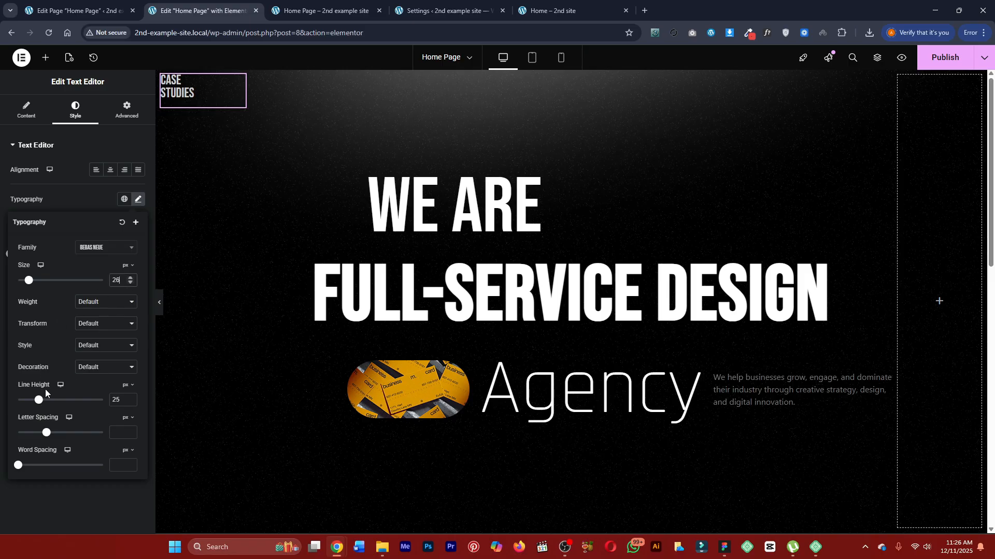
pyautogui.moveTo(37, 404); pyautogui.dragTo(41, 404)
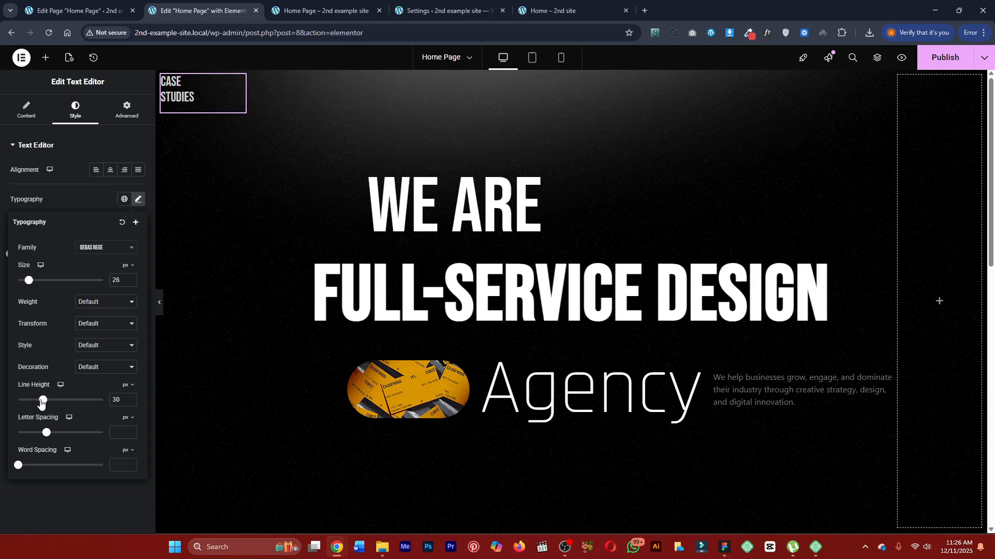
pyautogui.click(63, 188)
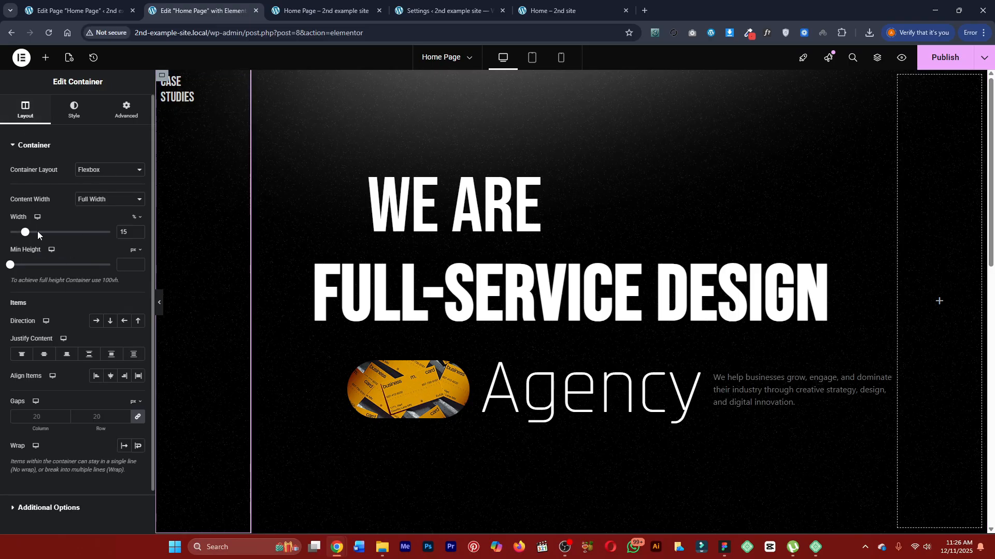
# Align the side column container's items to Start and justify its content to Center.
pyautogui.click(111, 378)
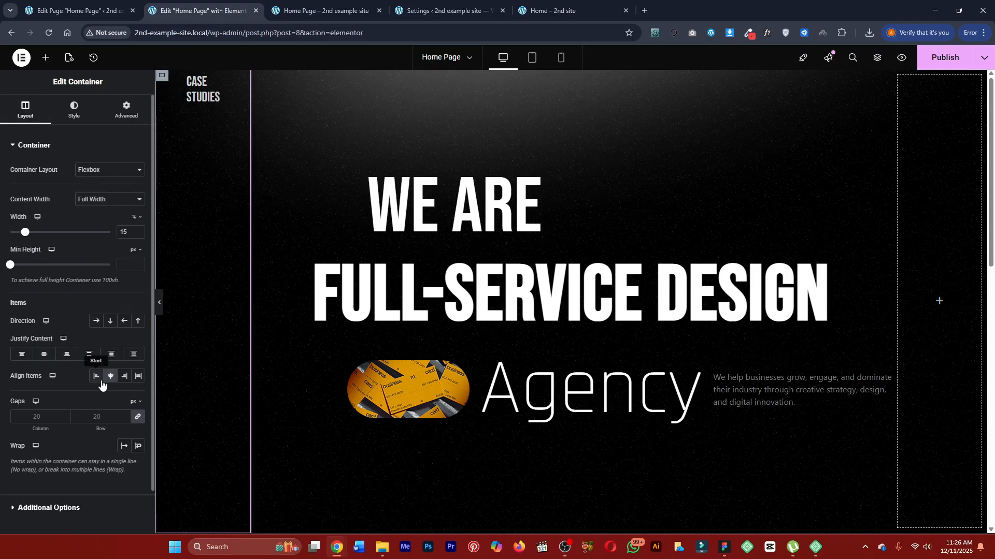
pyautogui.click(98, 378)
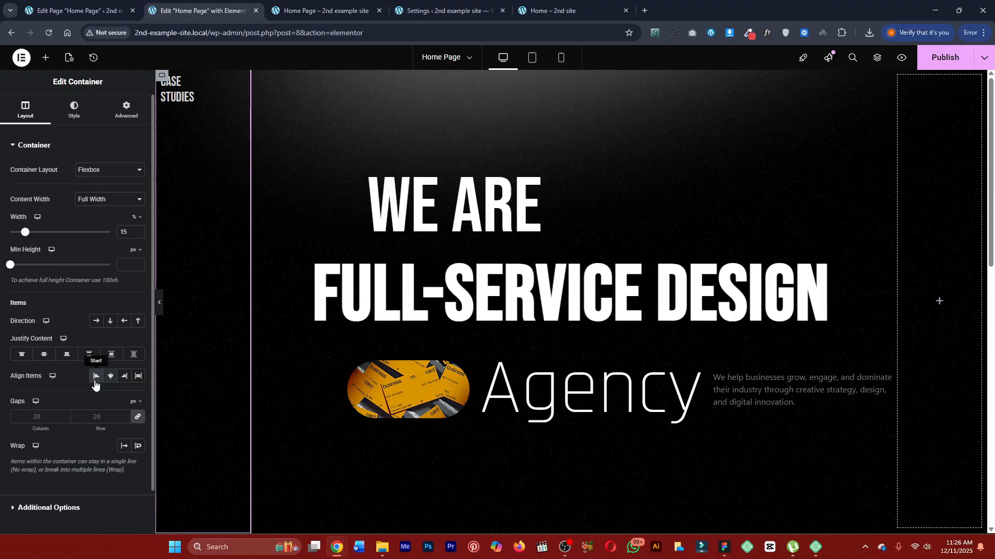
pyautogui.click(43, 362)
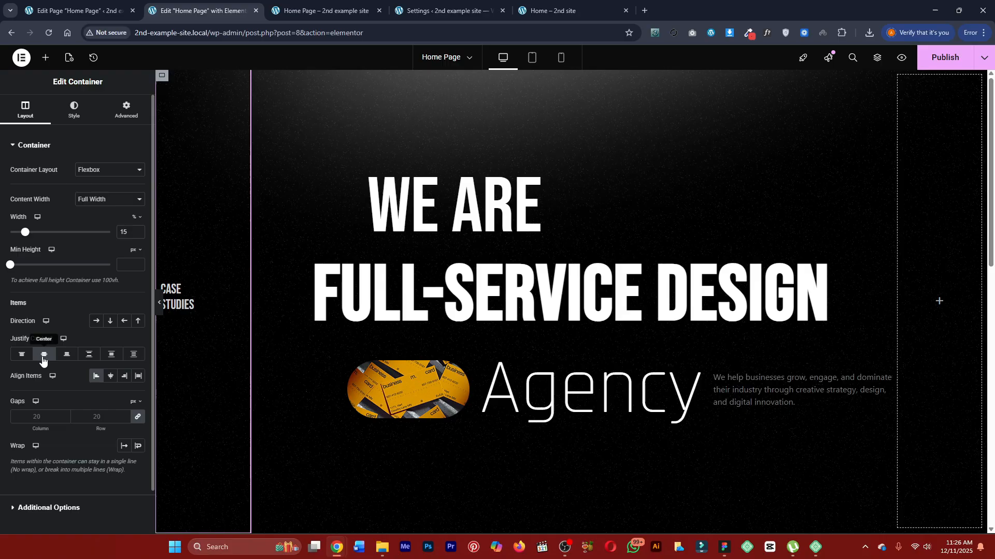
# Compare with the side links on the finished Marketly page and add an Icon List widget below the "Case Studies" text.
pyautogui.click(326, 11)
pyautogui.click(440, 10)
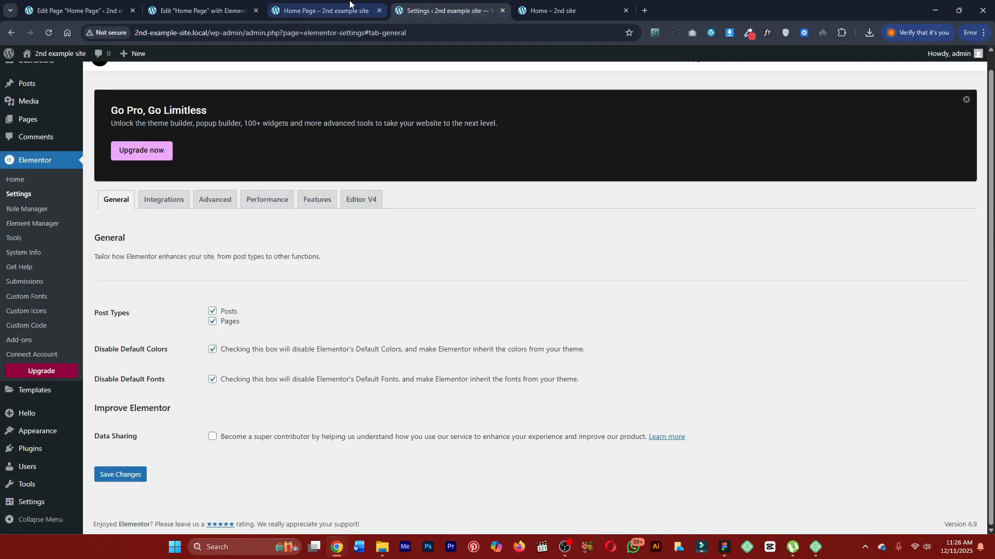
pyautogui.click(554, 10)
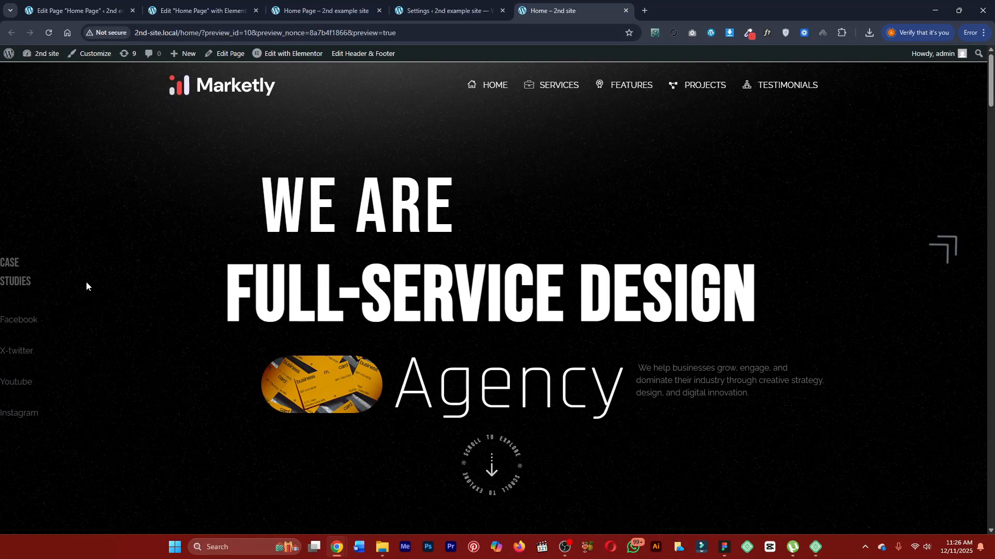
pyautogui.click(321, 11)
pyautogui.click(218, 4)
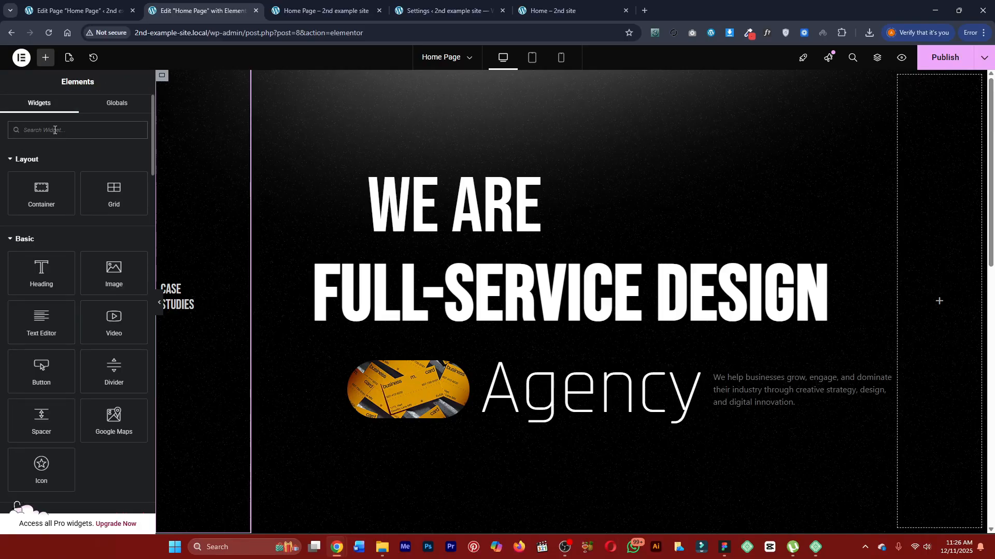
pyautogui.write('icon')
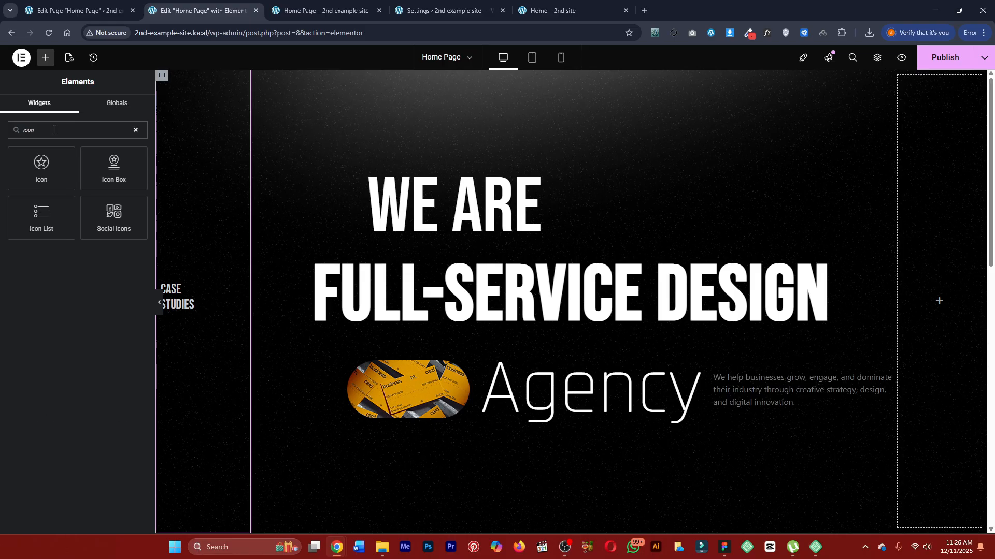
pyautogui.moveTo(73, 238); pyautogui.dragTo(182, 311)
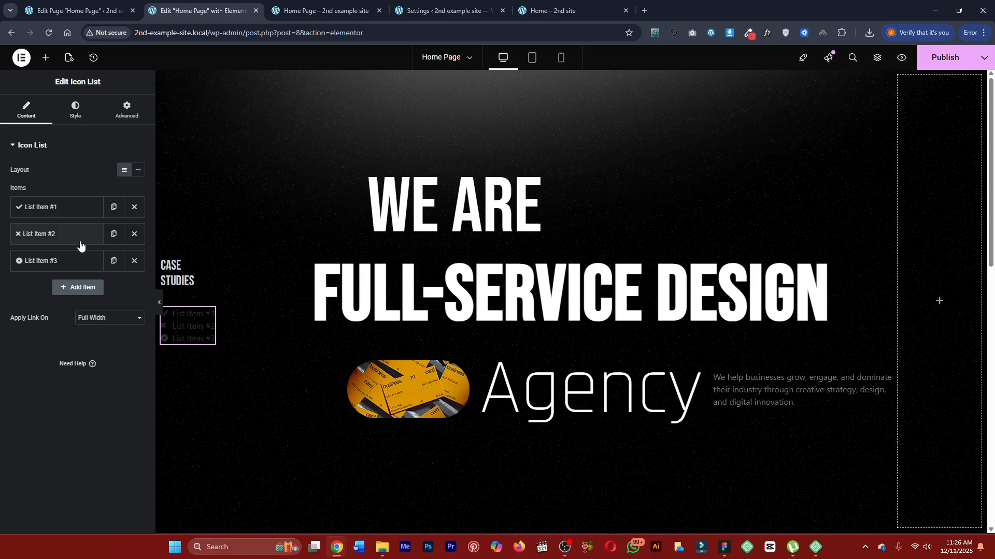
# Remove the icons from all three items of the icon list and duplicate the third item.
pyautogui.click(75, 209)
pyautogui.click(44, 210)
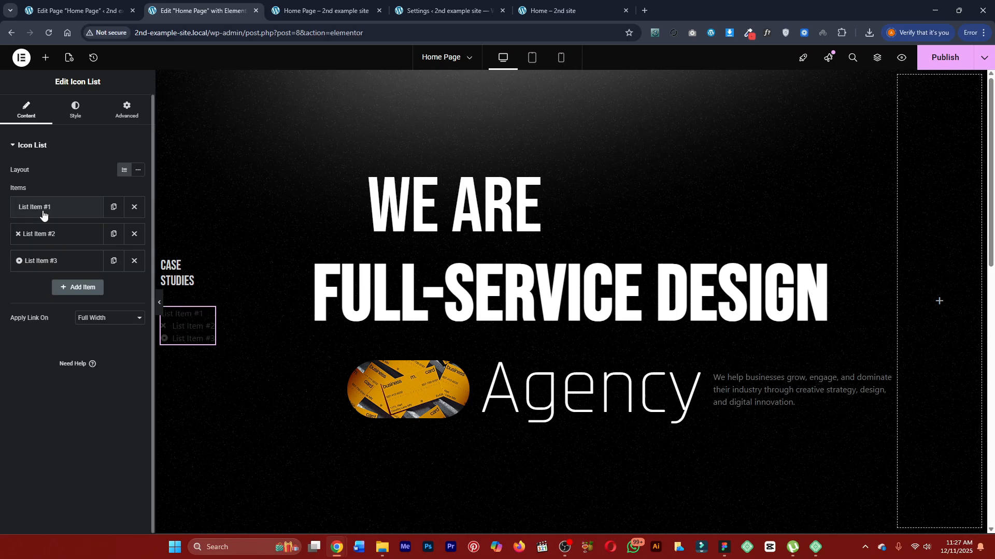
pyautogui.click(60, 236)
pyautogui.click(130, 309)
pyautogui.click(57, 234)
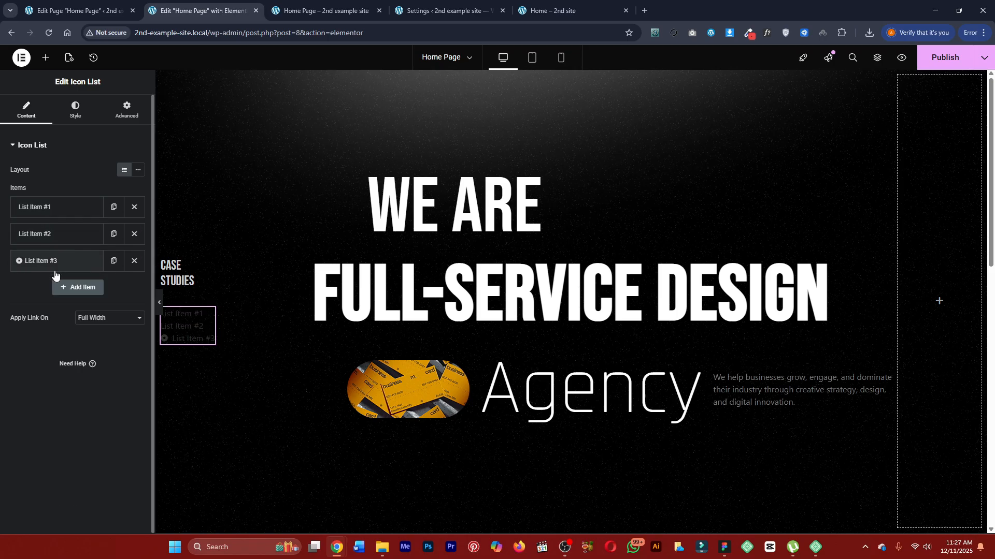
pyautogui.click(49, 261)
pyautogui.click(130, 336)
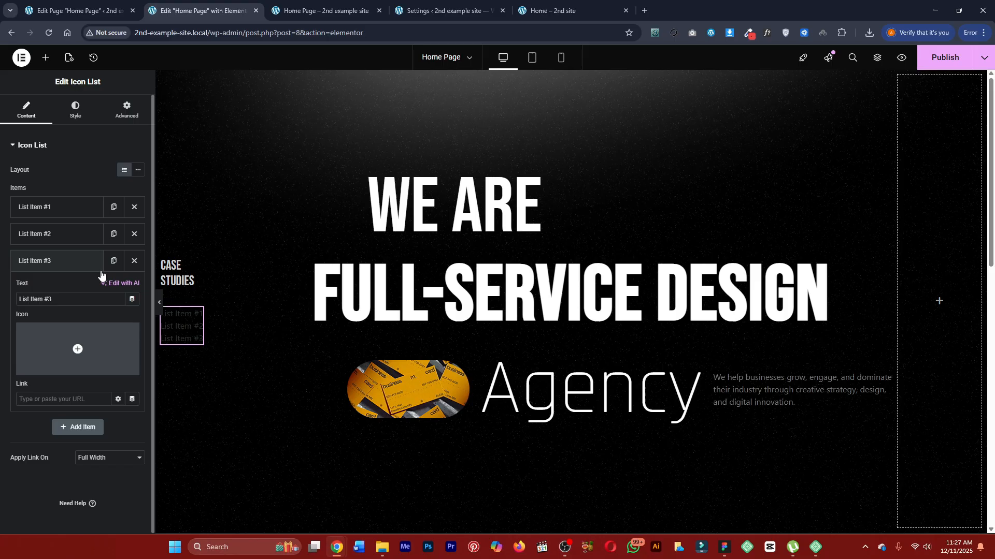
pyautogui.click(113, 260)
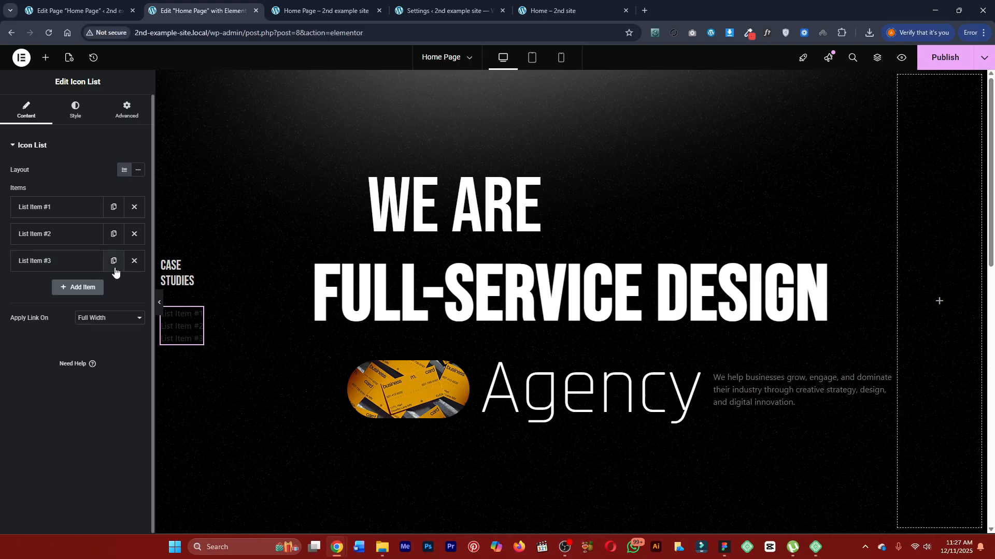
# Rename the first list item "Youtube" and the second list item "Twitter".
pyautogui.click(48, 208)
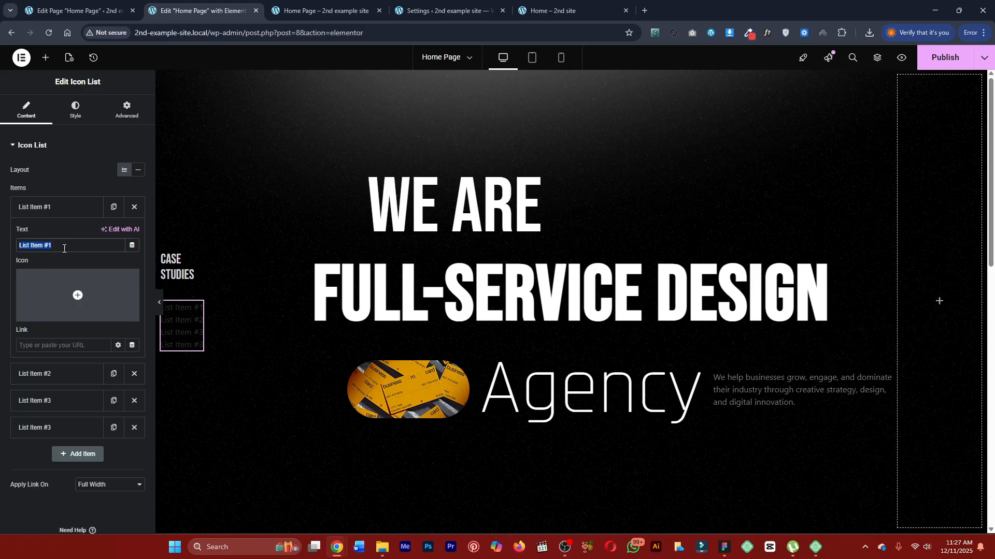
pyautogui.write('HO')
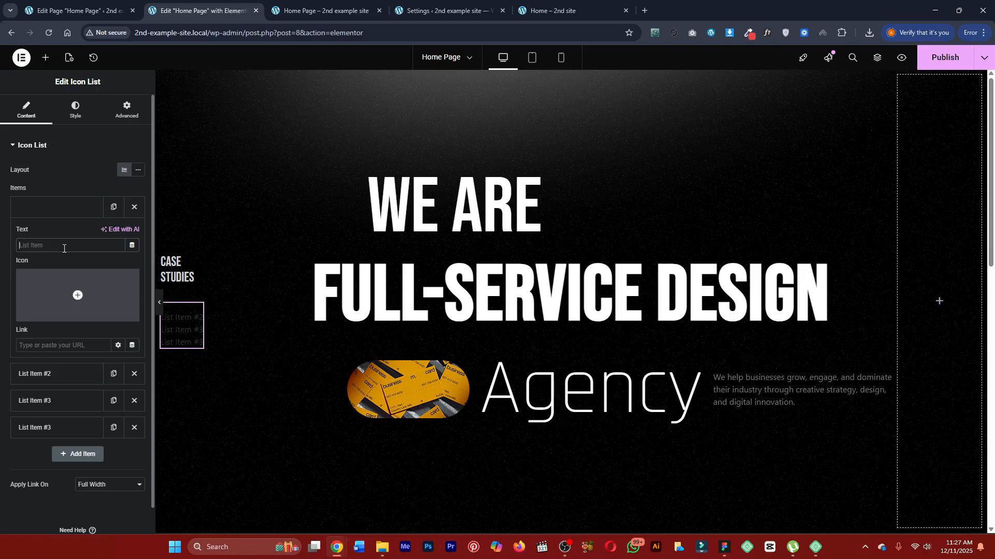
pyautogui.write('Youtube')
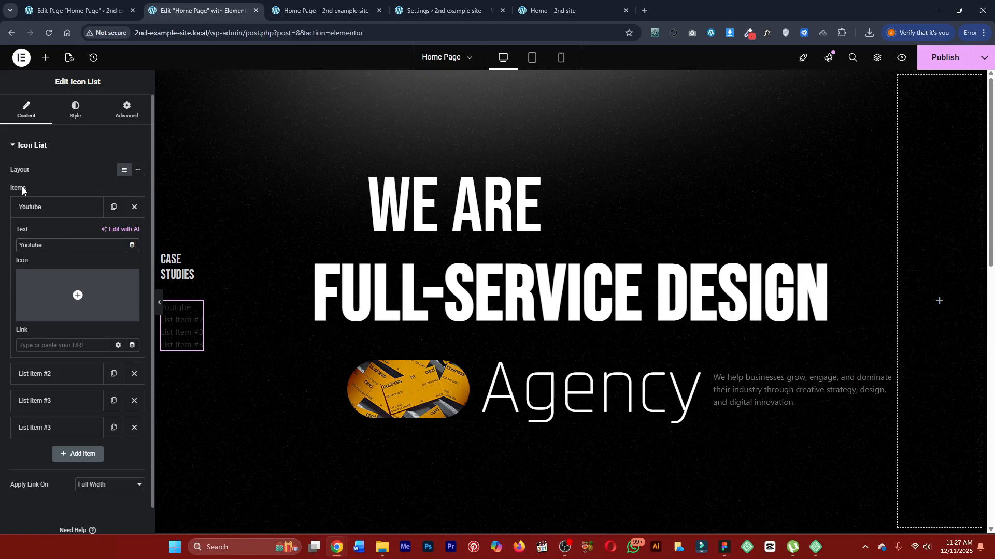
pyautogui.click(42, 207)
pyautogui.click(48, 233)
pyautogui.tripleClick(51, 273)
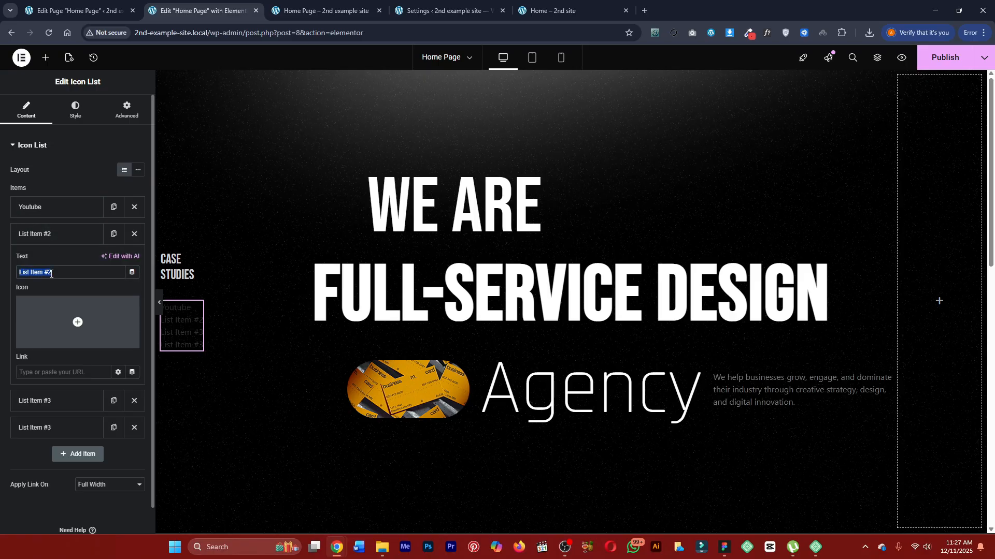
pyautogui.write('Twitter')
pyautogui.click(57, 234)
# Rename the third list item "Facebook".
pyautogui.click(62, 261)
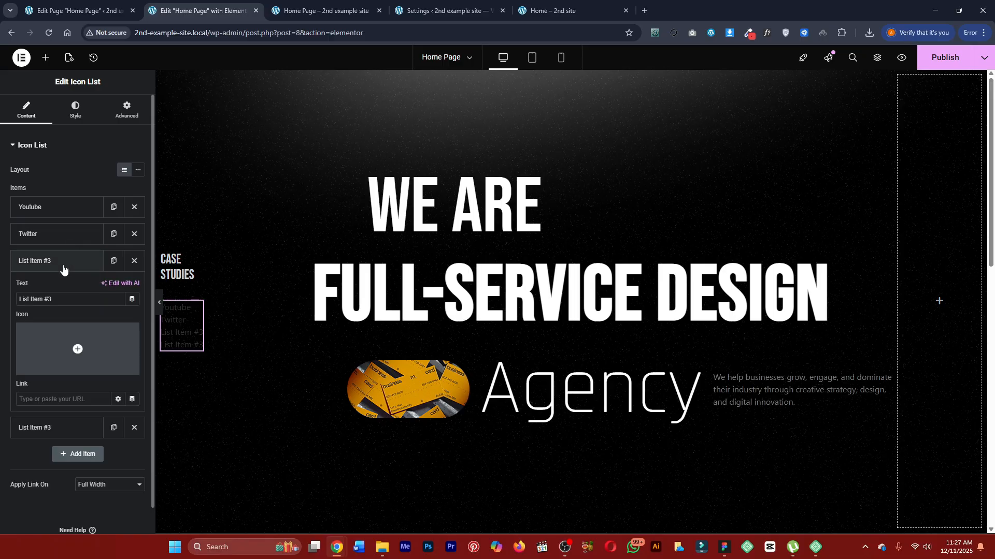
pyautogui.doubleClick(63, 299)
pyautogui.tripleClick(63, 295)
pyautogui.write('Facebook')
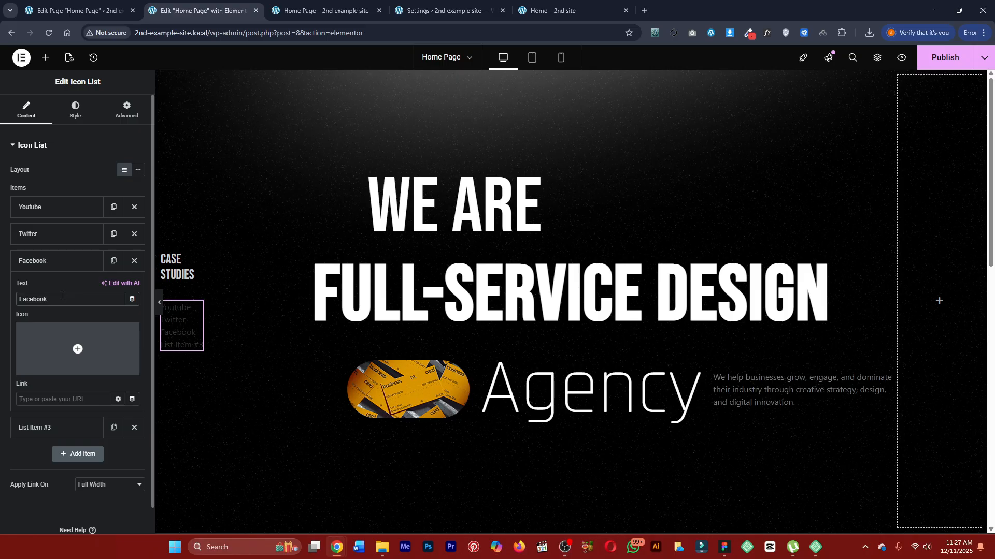
pyautogui.click(57, 260)
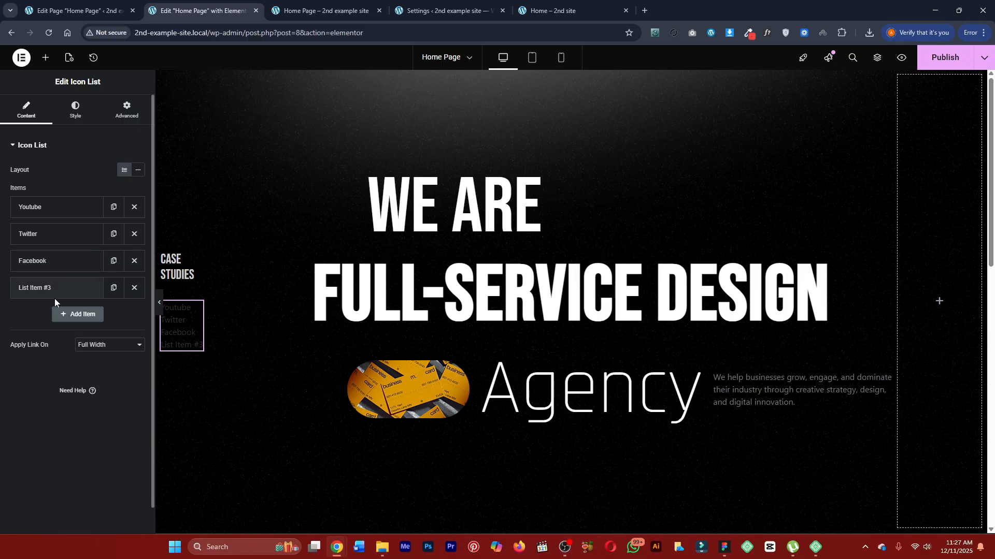
# Check the side links on the finished Marketly page and rename the fourth list item "Instagram".
pyautogui.click(54, 290)
pyautogui.click(355, 4)
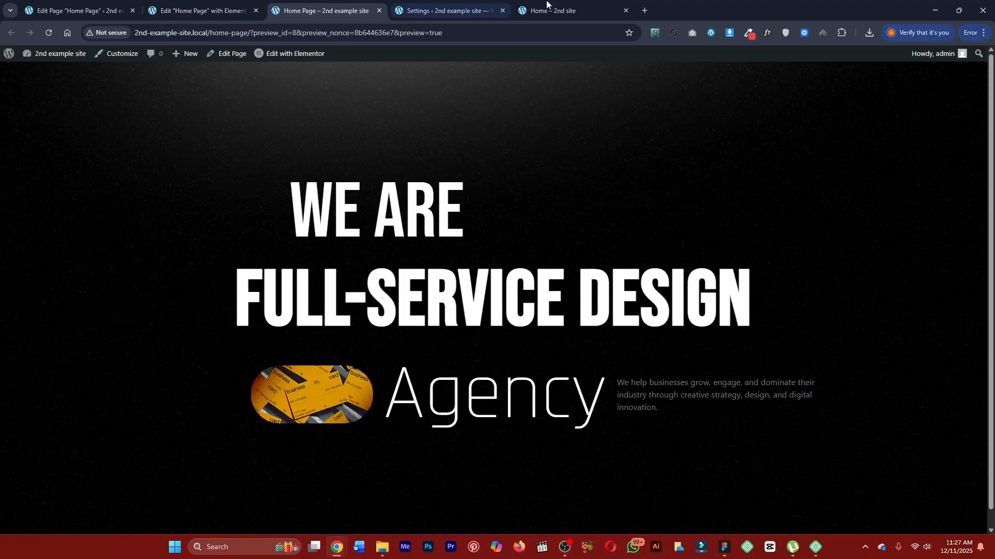
pyautogui.click(558, 4)
pyautogui.click(321, 10)
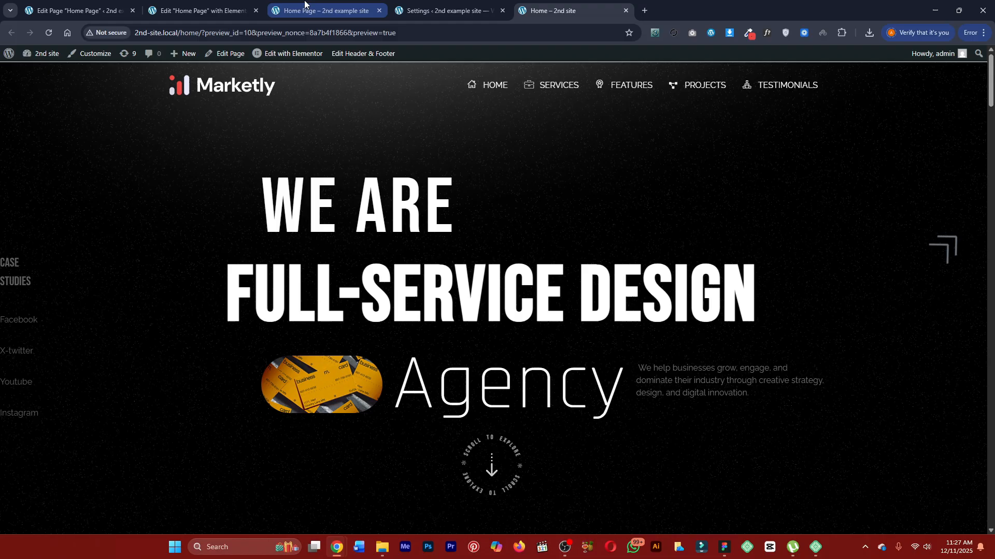
pyautogui.click(202, 10)
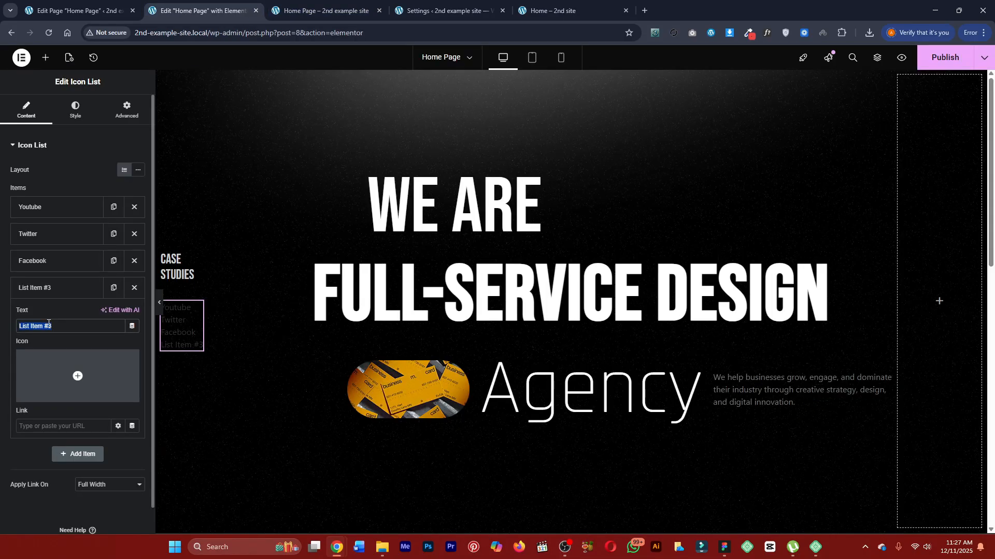
pyautogui.write('Instagra')
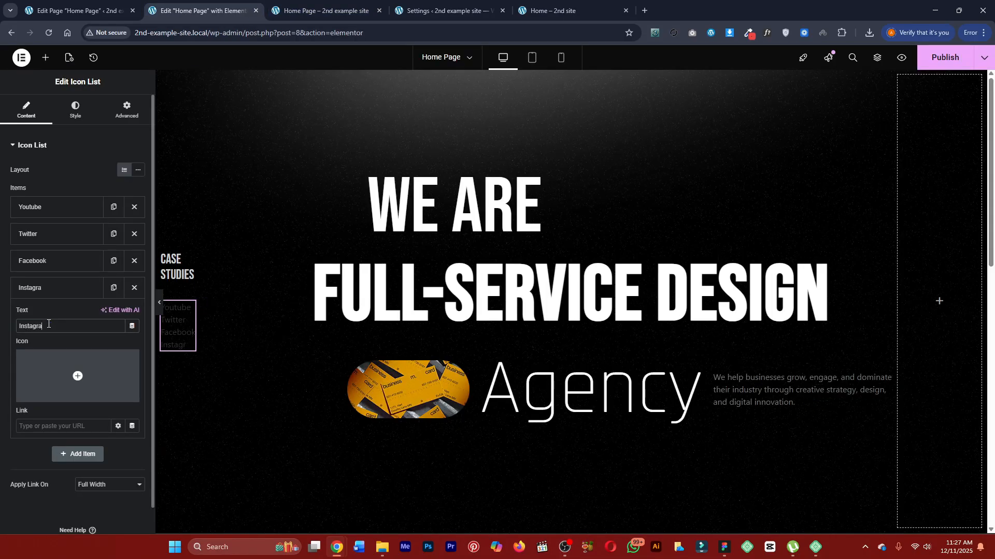
pyautogui.write('m')
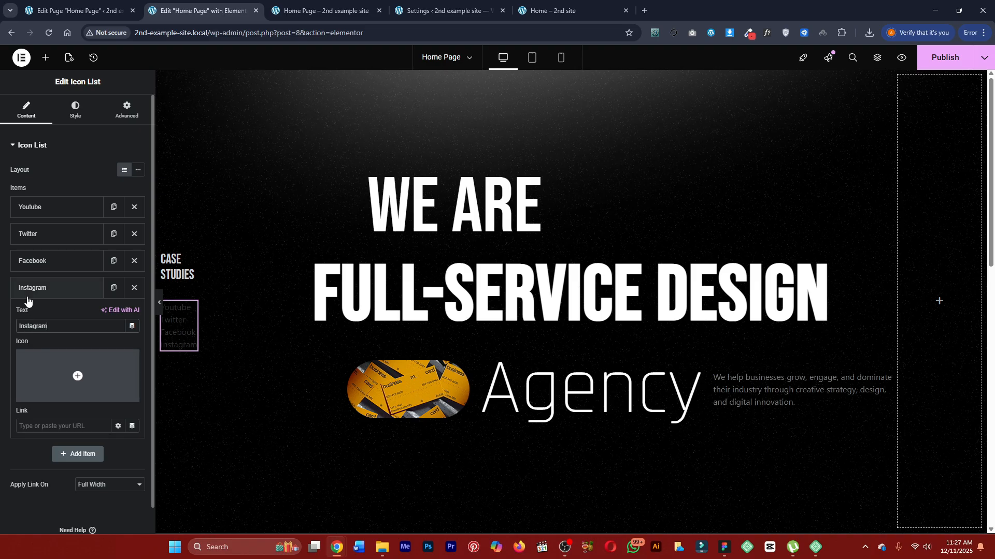
pyautogui.click(30, 294)
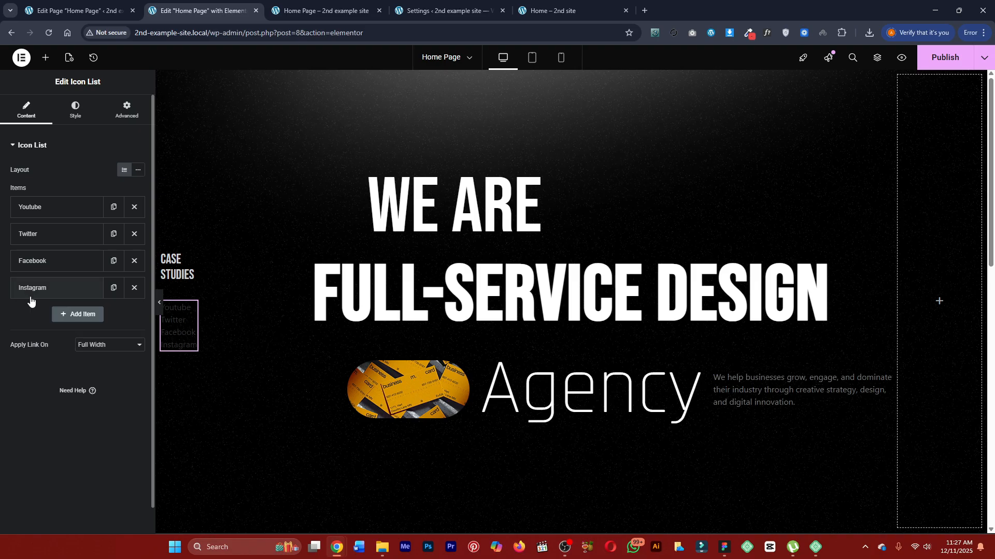
# Set the icon list's text color to a dark gray from the global colors.
pyautogui.click(83, 108)
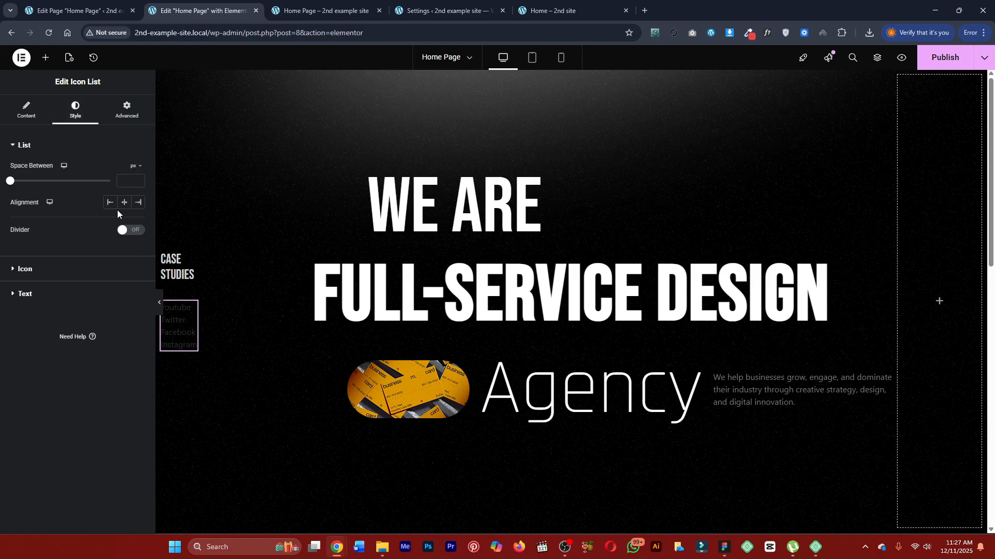
pyautogui.click(53, 271)
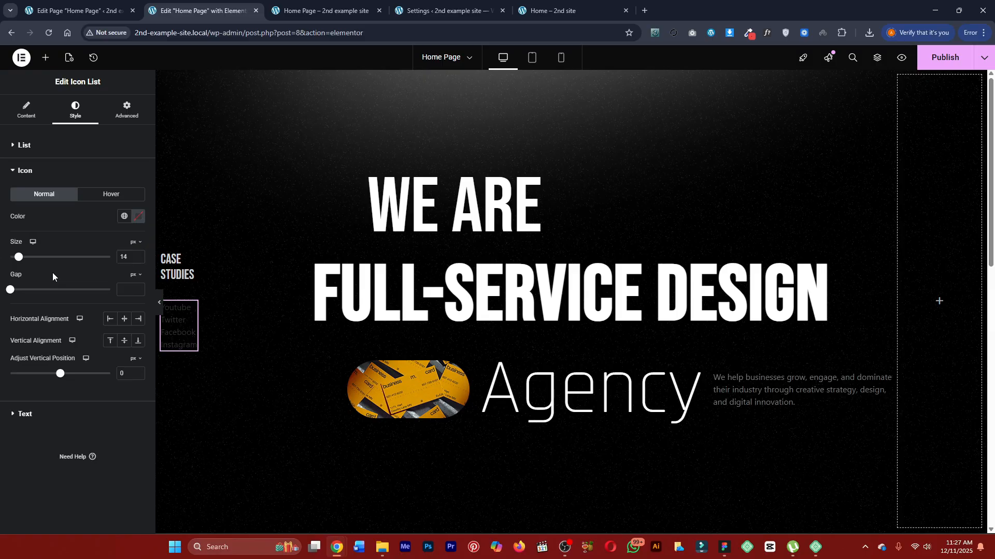
pyautogui.click(29, 176)
pyautogui.click(41, 202)
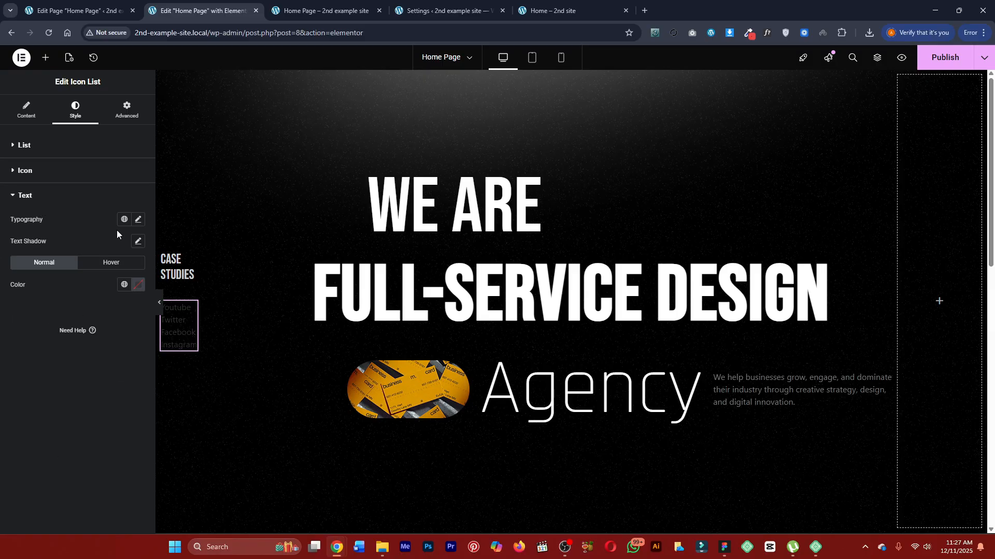
pyautogui.click(138, 286)
pyautogui.click(124, 284)
pyautogui.click(63, 434)
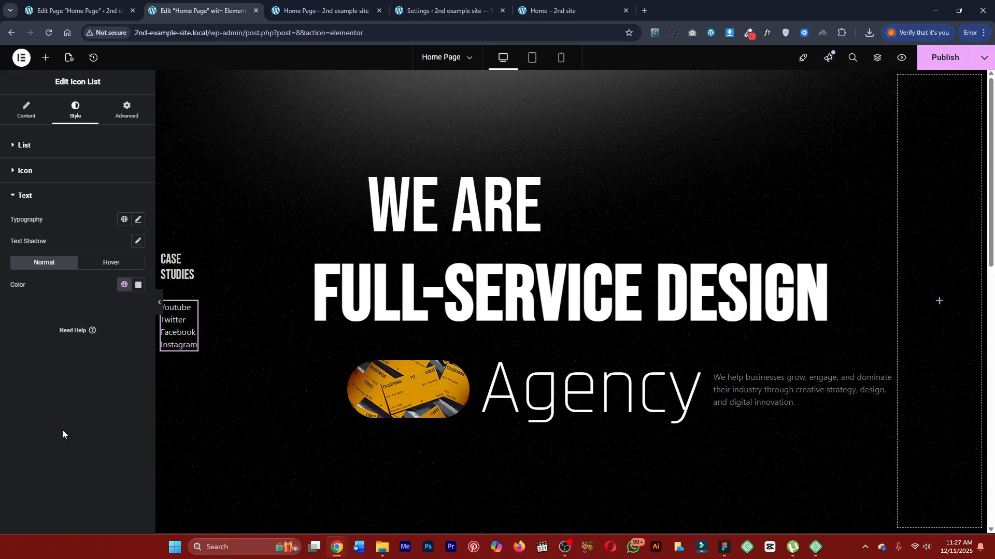
pyautogui.click(124, 285)
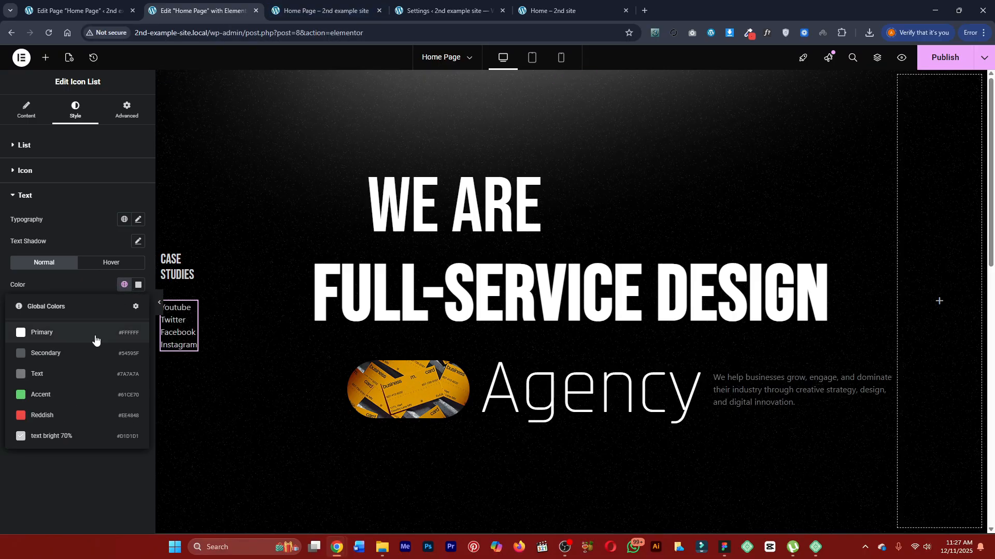
pyautogui.click(86, 364)
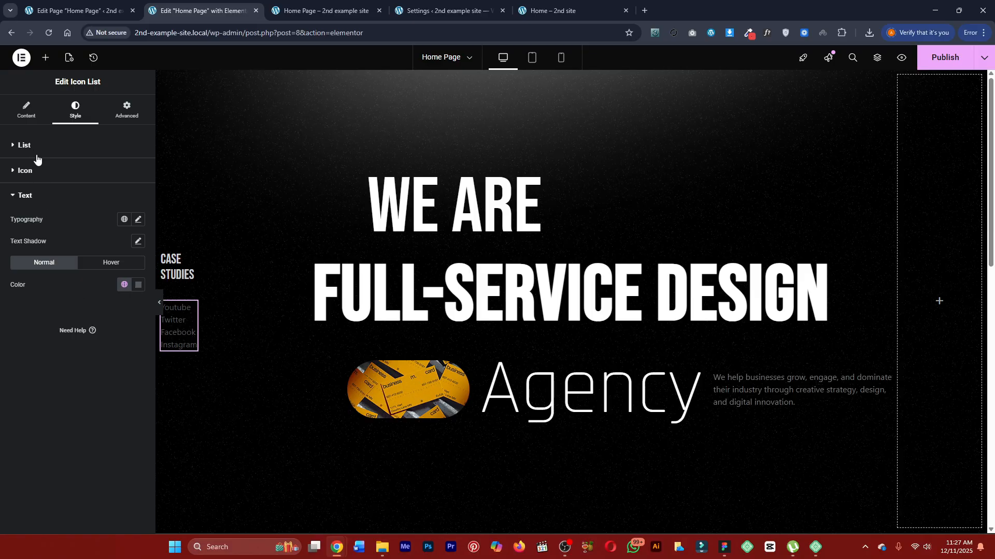
# Set the icon list text's font size to 18 px.
pyautogui.click(138, 219)
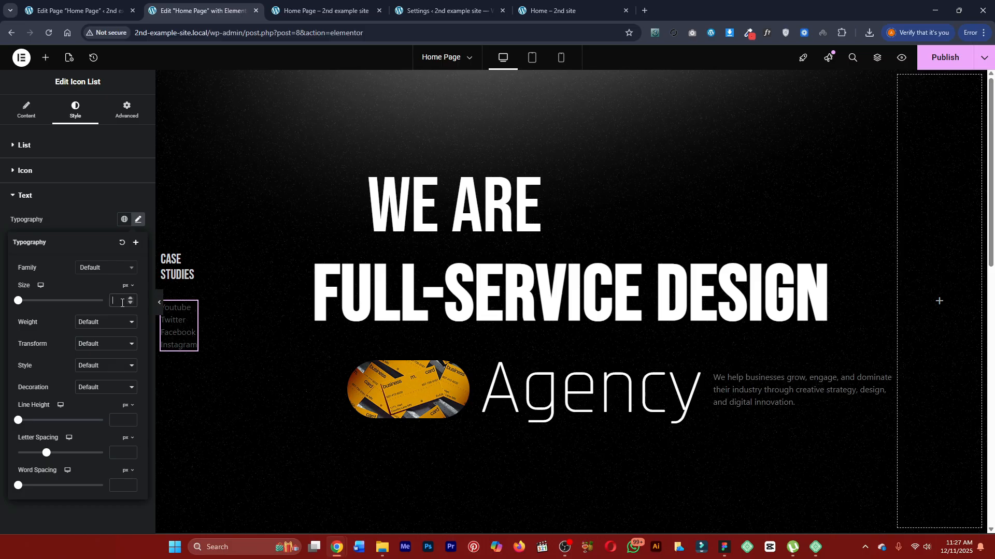
pyautogui.click(122, 303)
pyautogui.write('18')
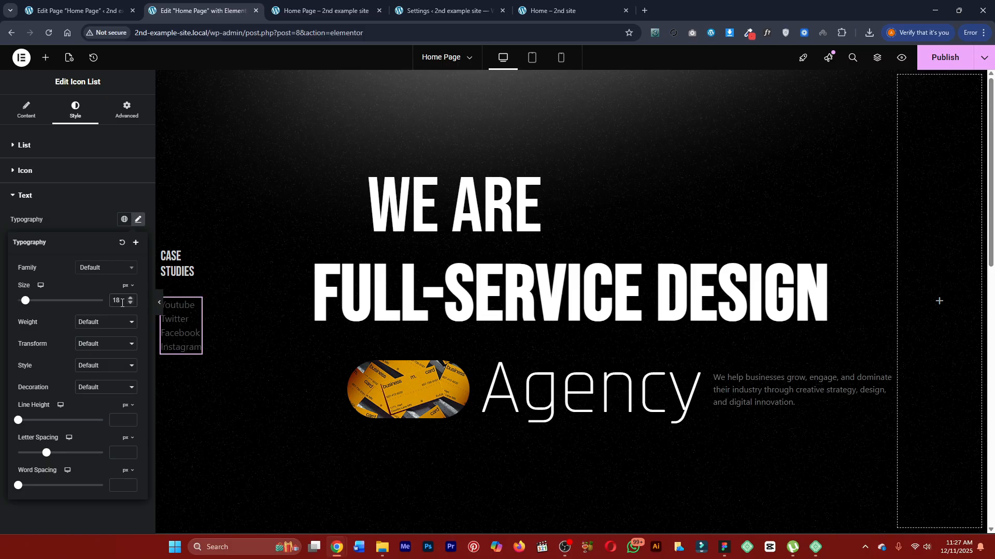
# Identify the side links' font on the finished Marketly page and set the icon list's font family to Raleway.
pyautogui.click(106, 268)
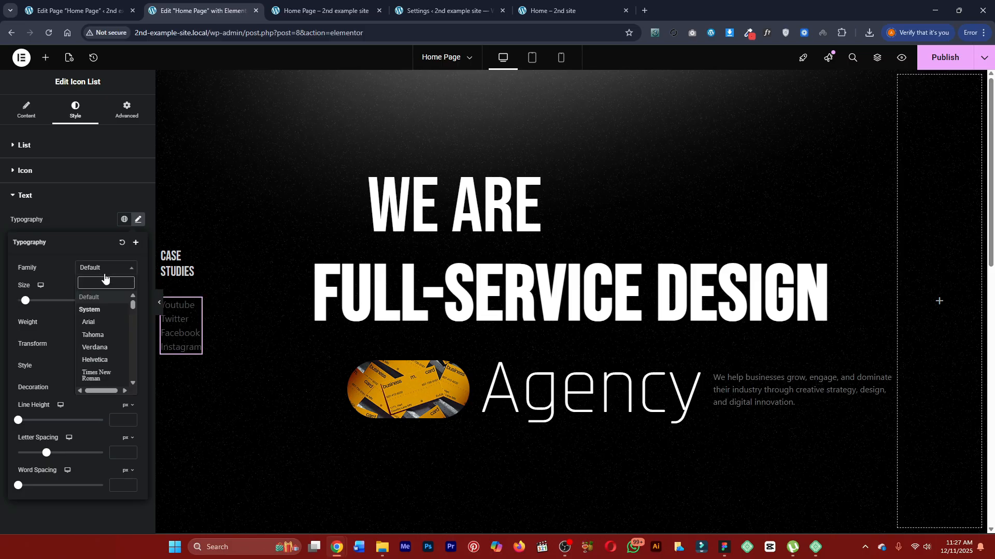
pyautogui.click(104, 279)
pyautogui.click(105, 269)
pyautogui.click(583, 4)
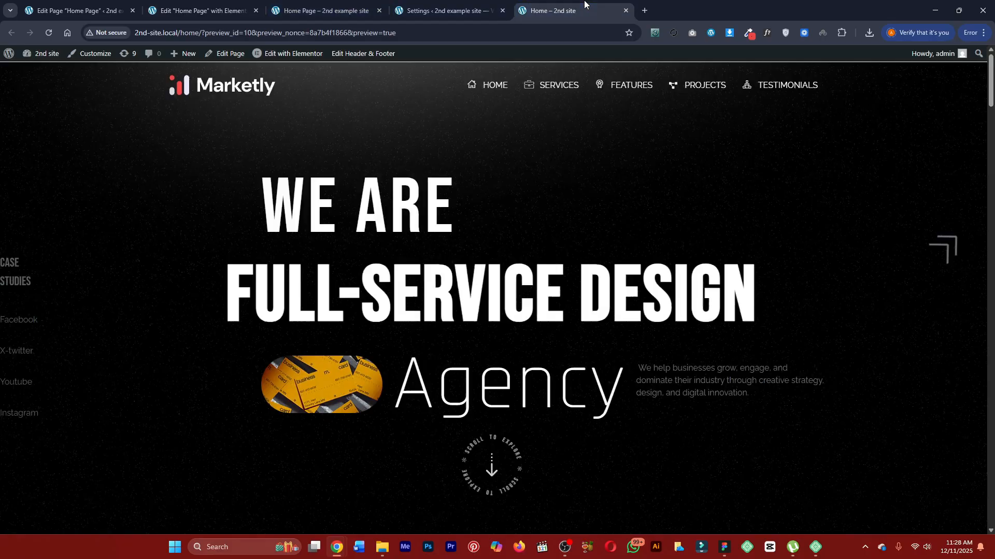
pyautogui.click(286, 4)
pyautogui.click(439, 7)
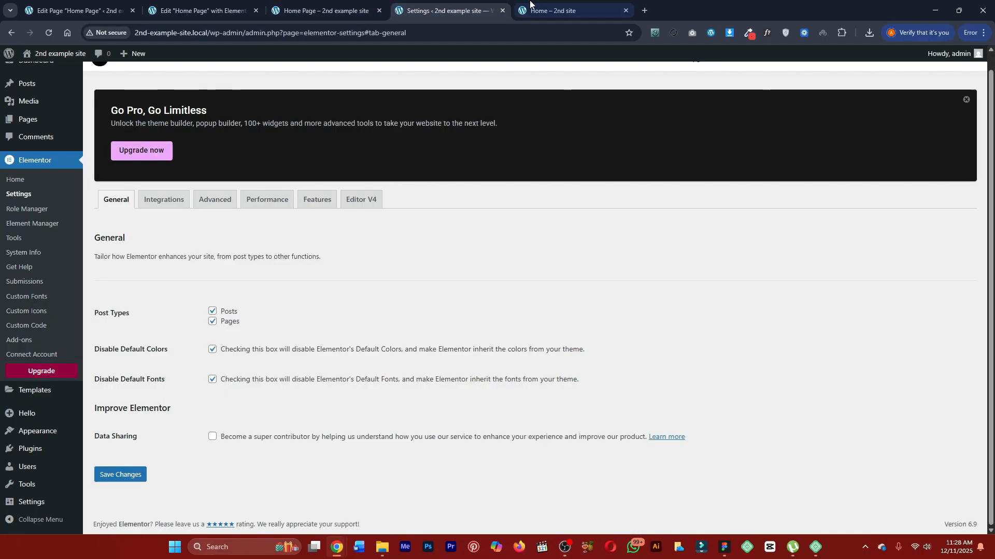
pyautogui.click(558, 10)
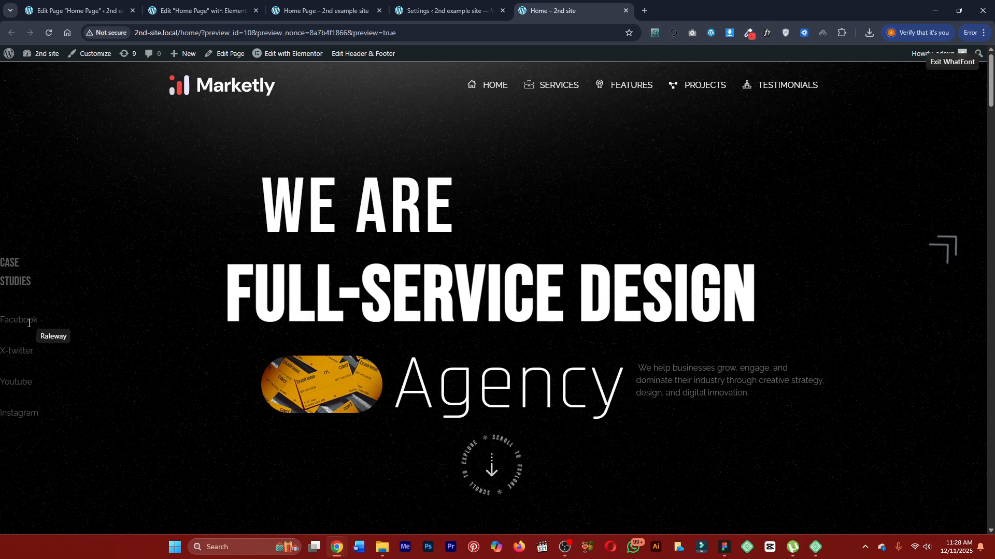
pyautogui.press('Escape')
pyautogui.click(217, 12)
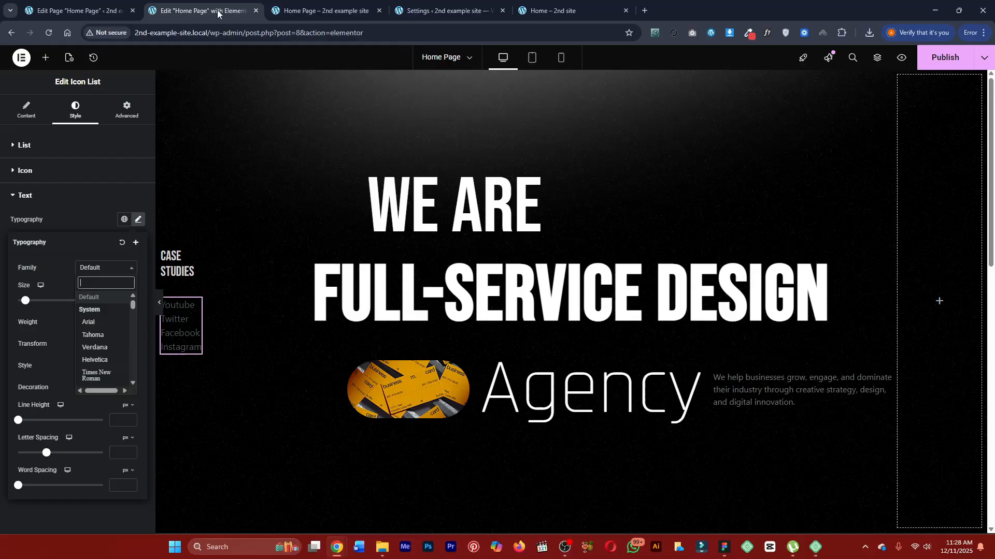
pyautogui.write('ra')
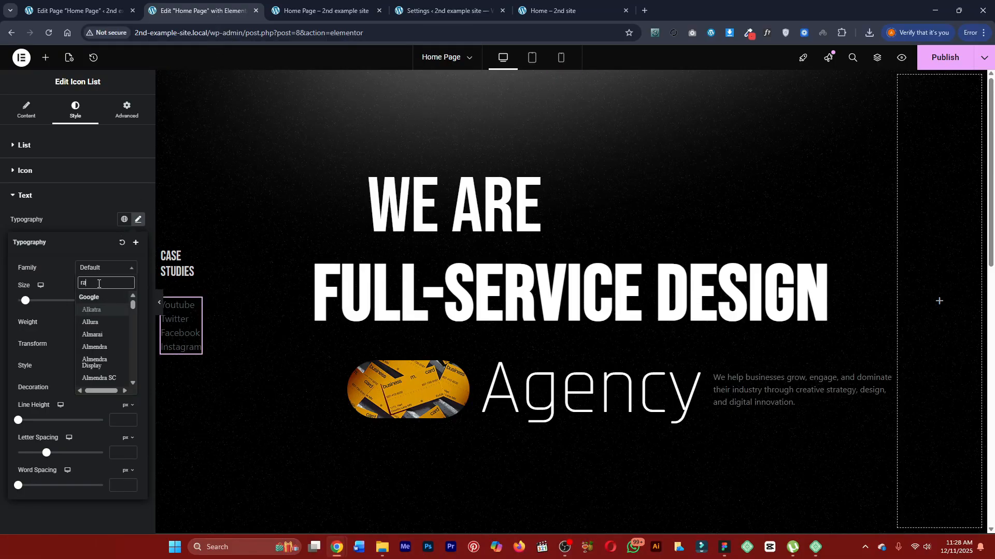
pyautogui.write('lewa')
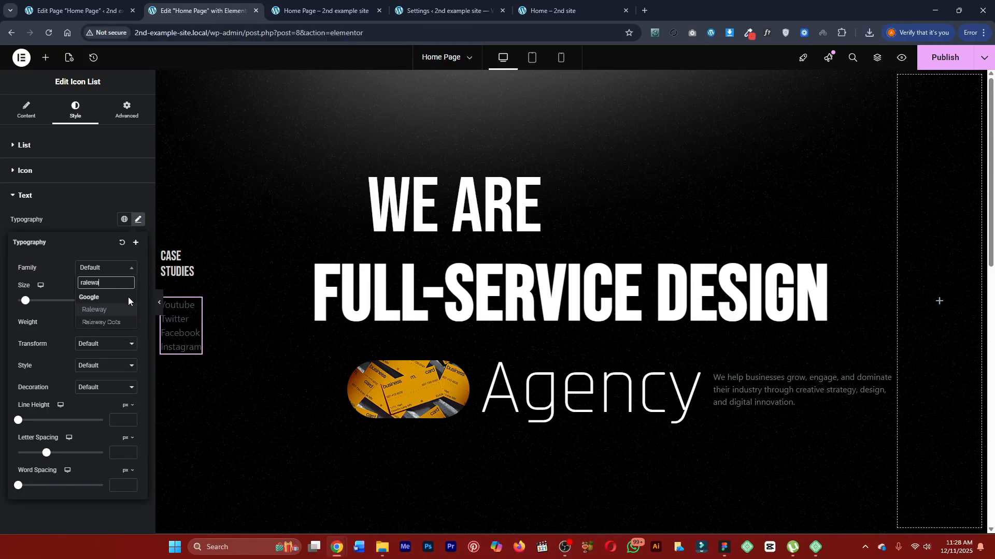
pyautogui.click(127, 311)
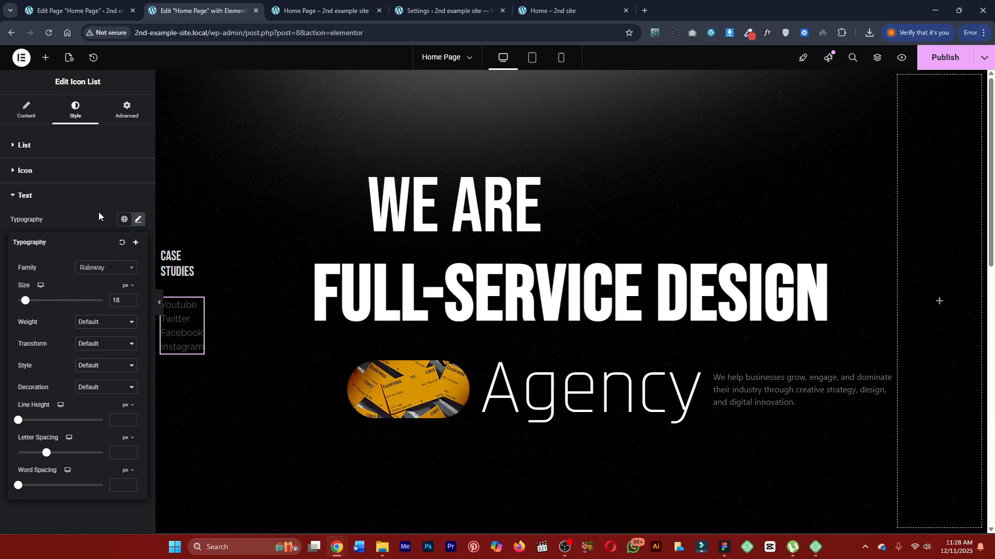
# Set the space between the items of the social links list to 25 px.
pyautogui.click(26, 196)
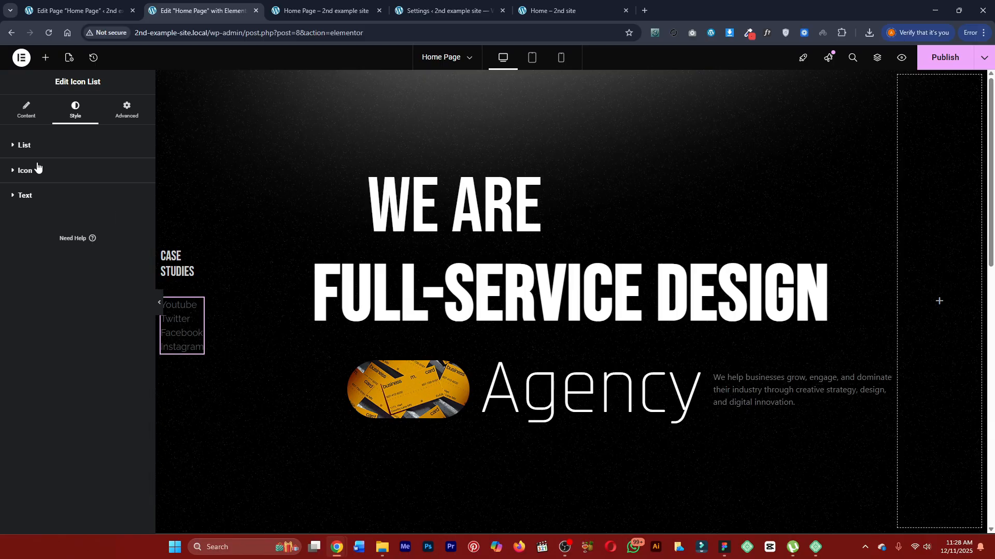
pyautogui.click(35, 152)
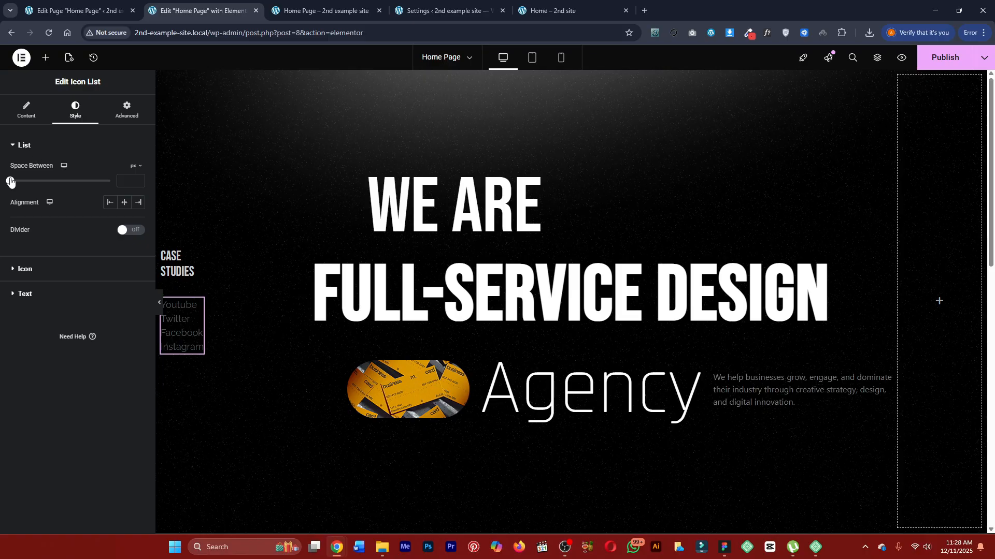
pyautogui.moveTo(11, 181); pyautogui.dragTo(70, 182)
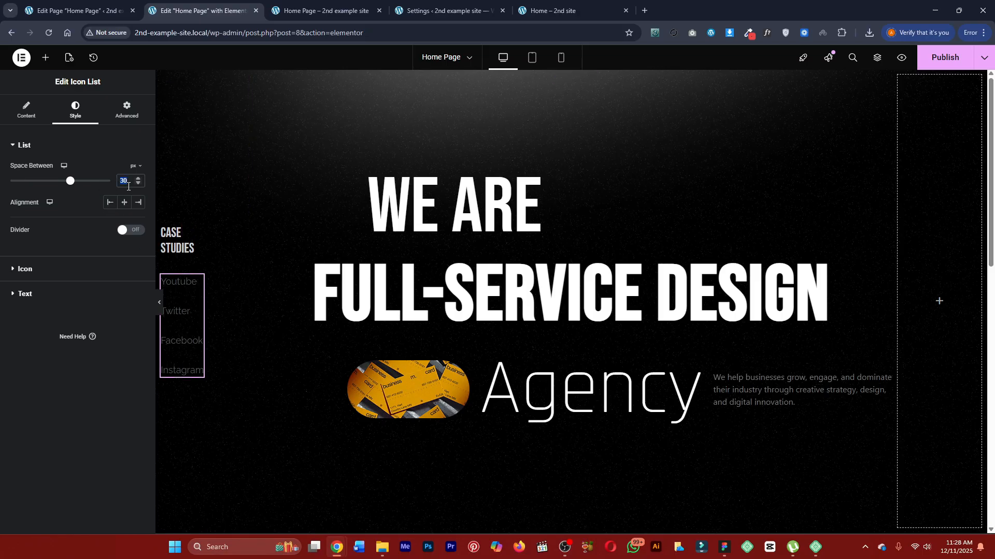
pyautogui.write('25')
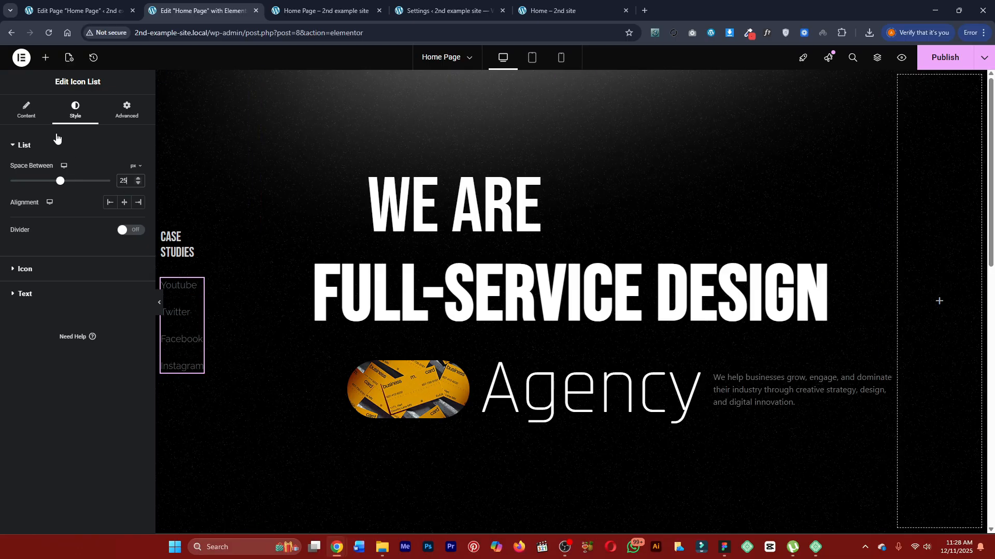
# Find the Icon widget by searching for "icon" and add it to the empty column beside the hero heading.
pyautogui.click(46, 58)
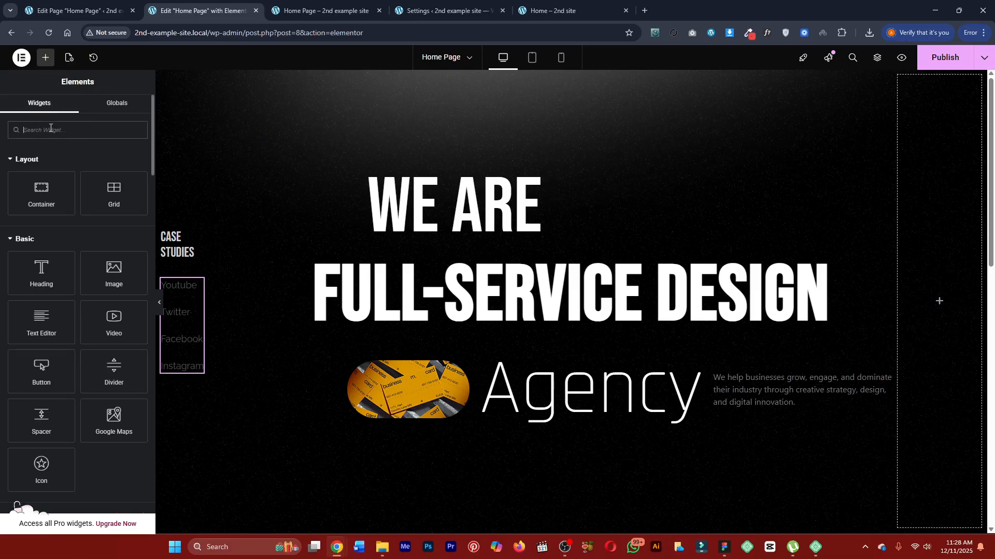
pyautogui.write('icon')
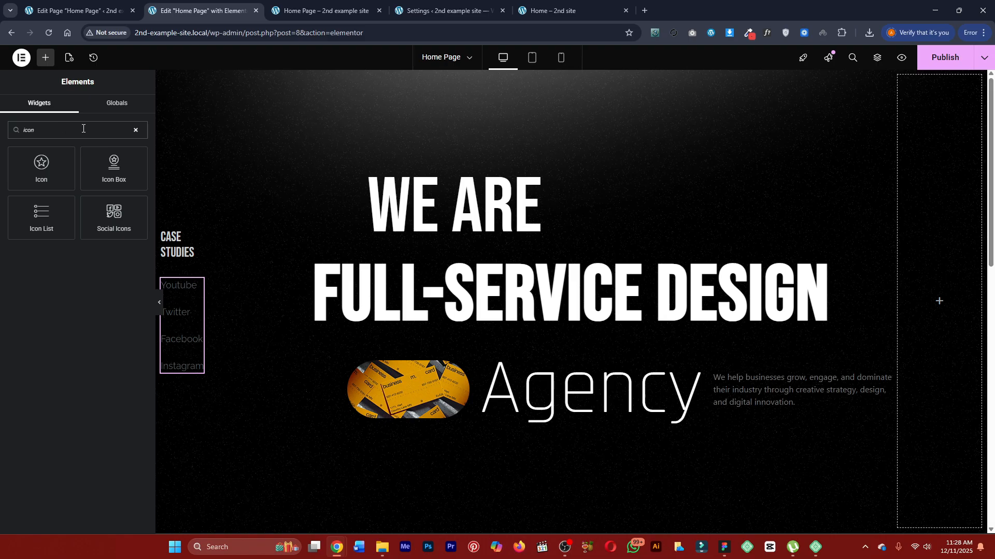
pyautogui.moveTo(62, 169); pyautogui.dragTo(952, 280)
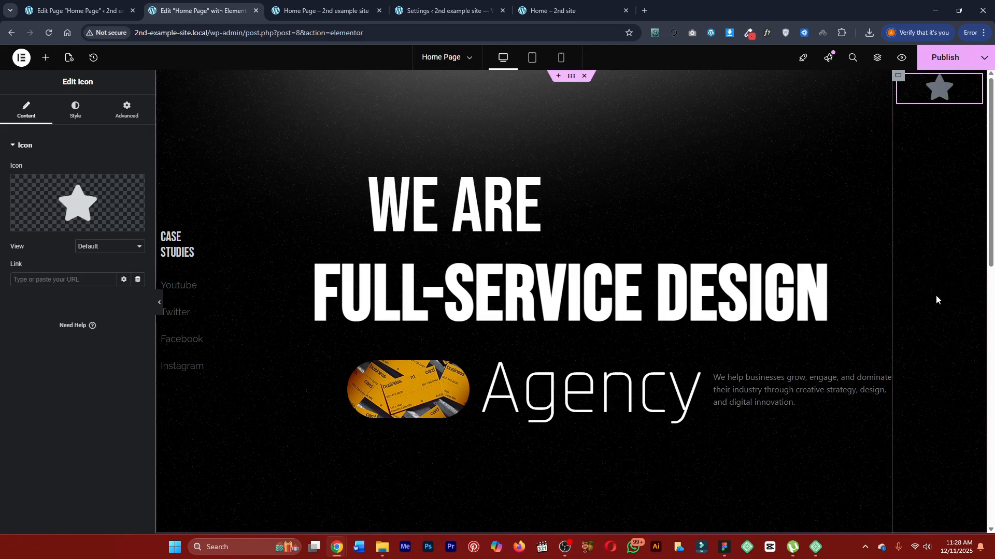
# Search the new widget's icon library for "chev" and check the arrow used on the finished Marketly page.
pyautogui.click(44, 224)
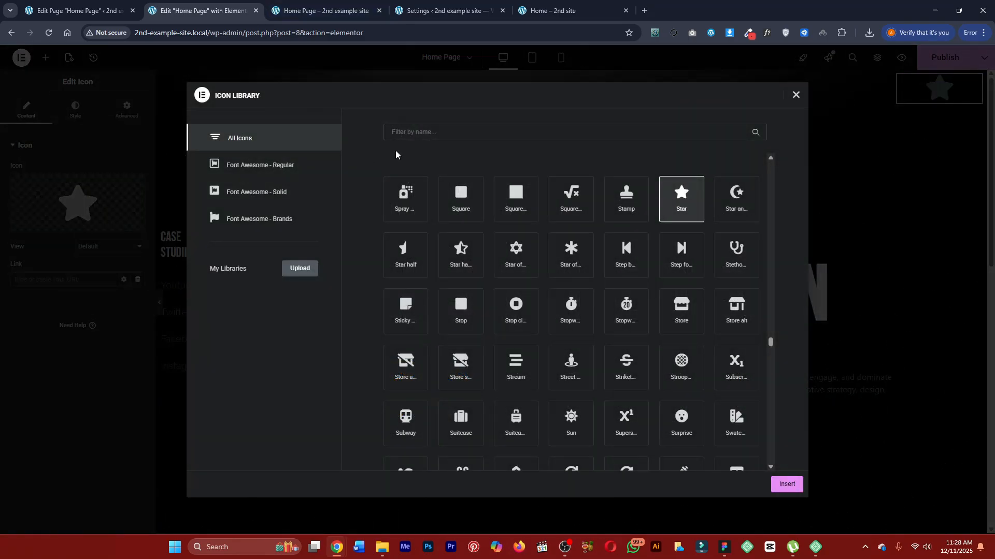
pyautogui.write('chev')
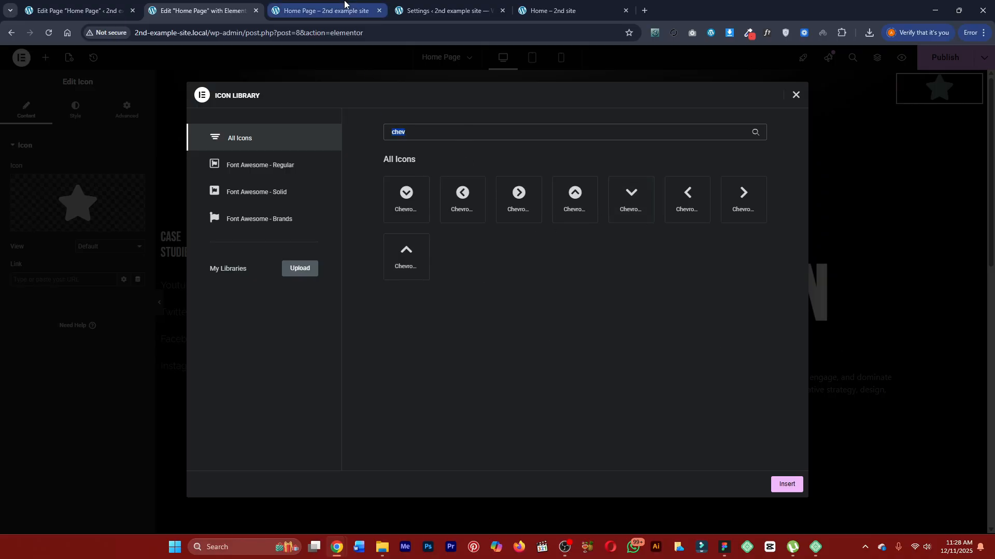
pyautogui.click(552, 11)
pyautogui.click(225, 9)
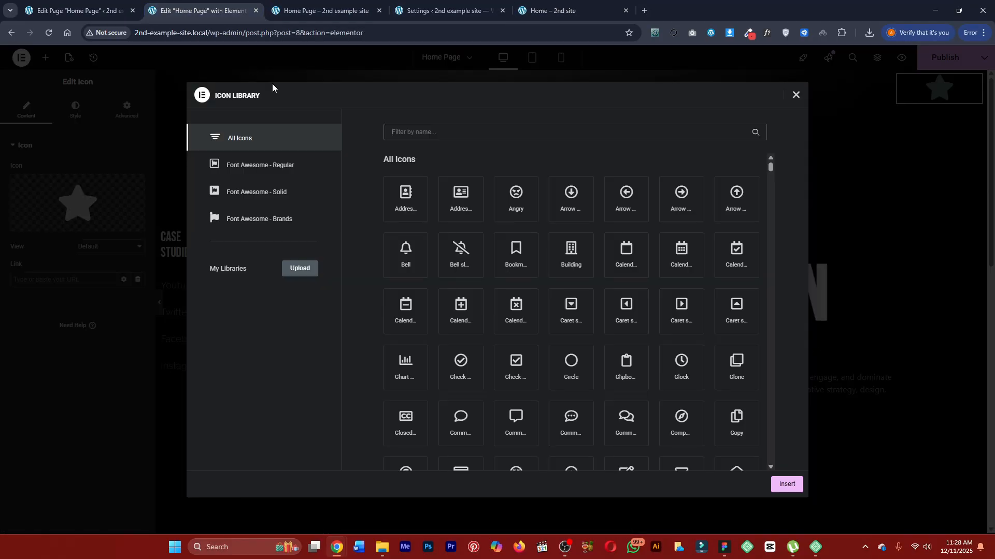
# Filter the icon library for "arr", browse all icons without the filter, and select the double right-pointing angle icon.
pyautogui.scroll(-15, 542, 307)
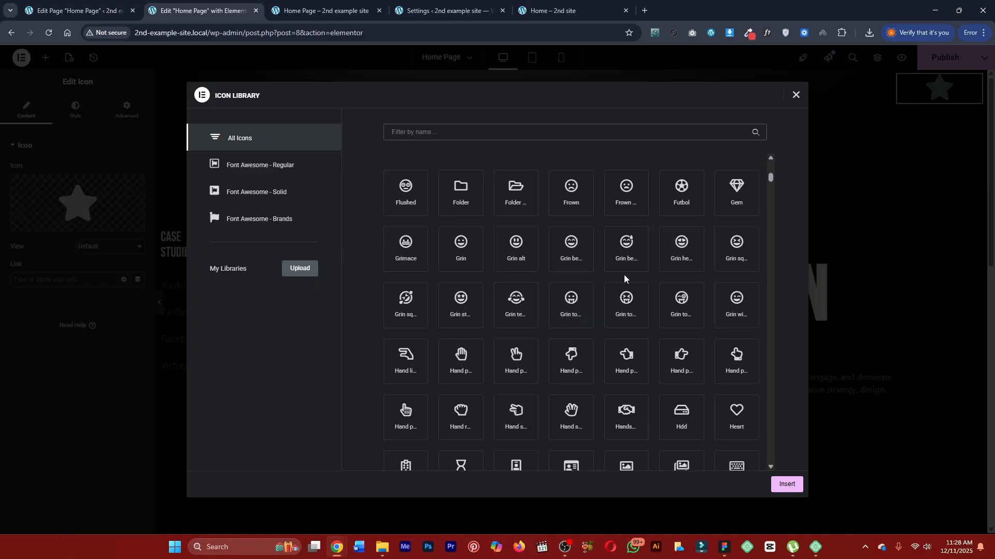
pyautogui.write('arr')
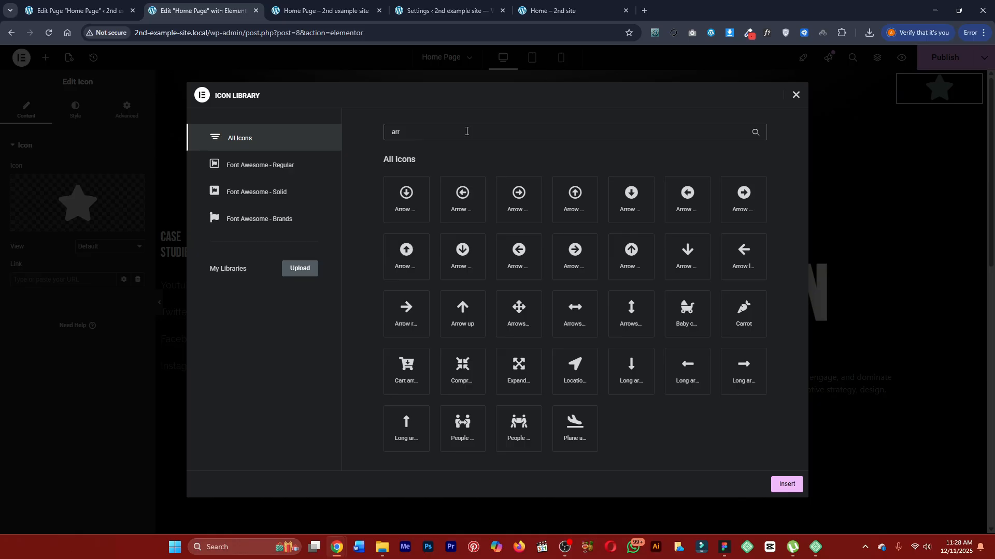
pyautogui.press('BackSpace')
pyautogui.scroll(-5, 557, 331)
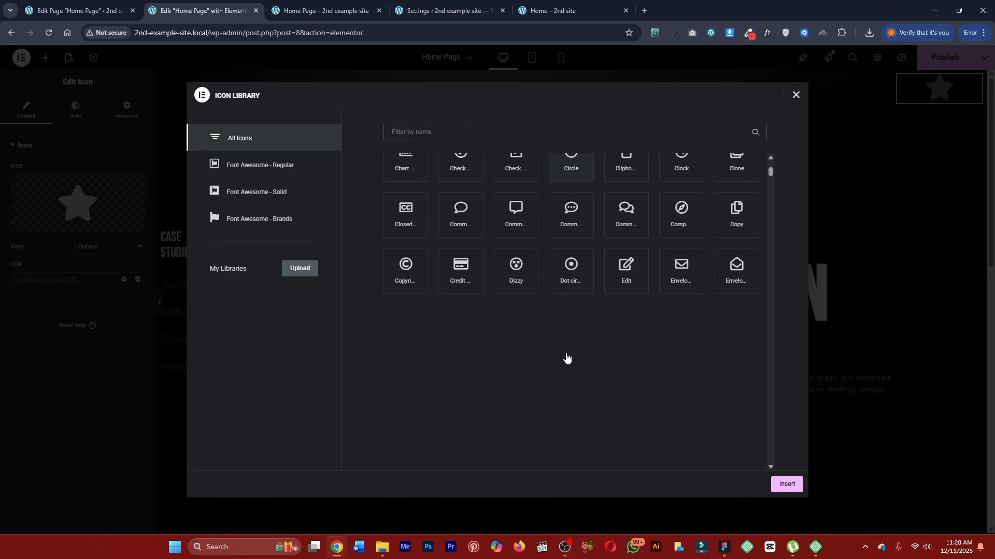
pyautogui.scroll(-8, 547, 309)
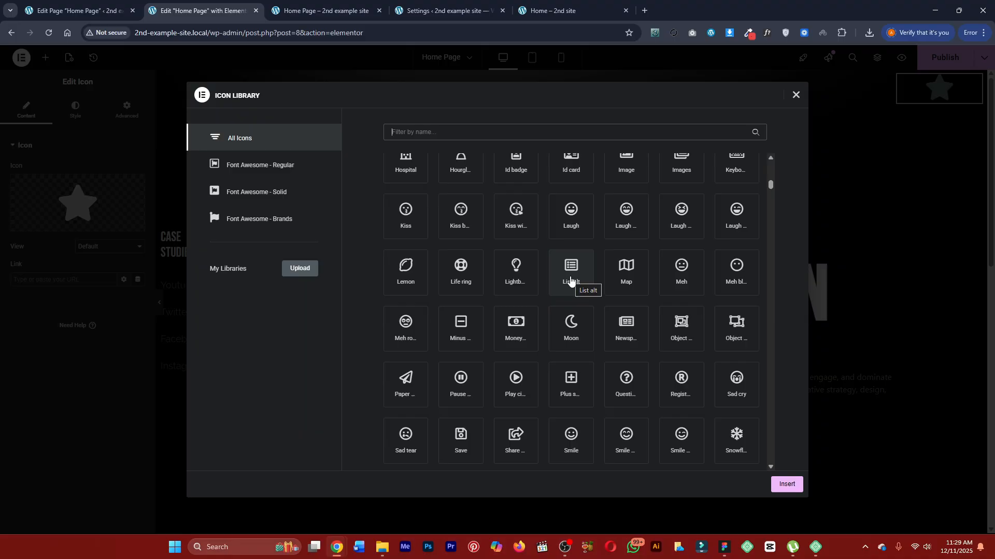
pyautogui.scroll(-5, 570, 280)
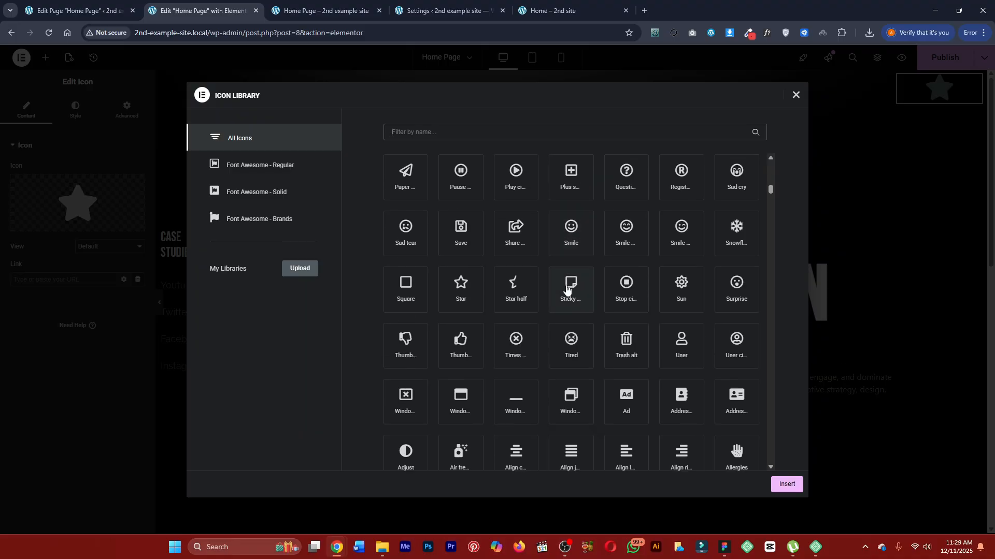
pyautogui.scroll(-3, 562, 293)
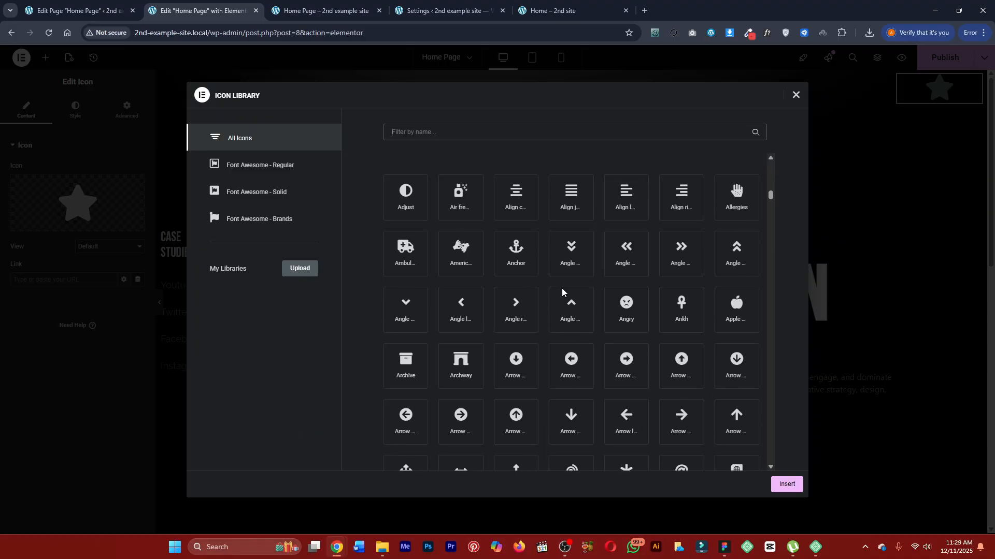
pyautogui.click(686, 255)
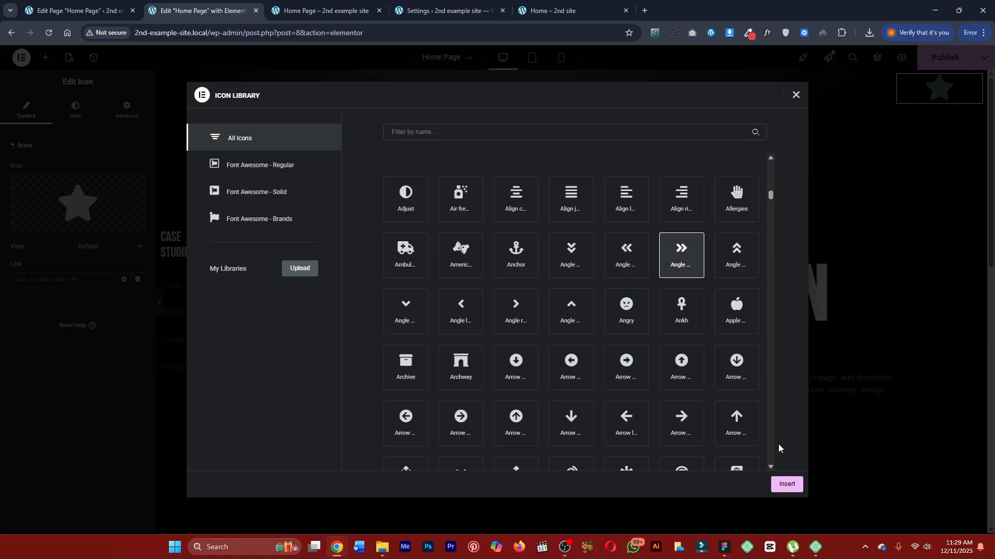
# Look through the remaining icons in the library for one that matches the finished page's arrow more closely.
pyautogui.scroll(-8, 615, 378)
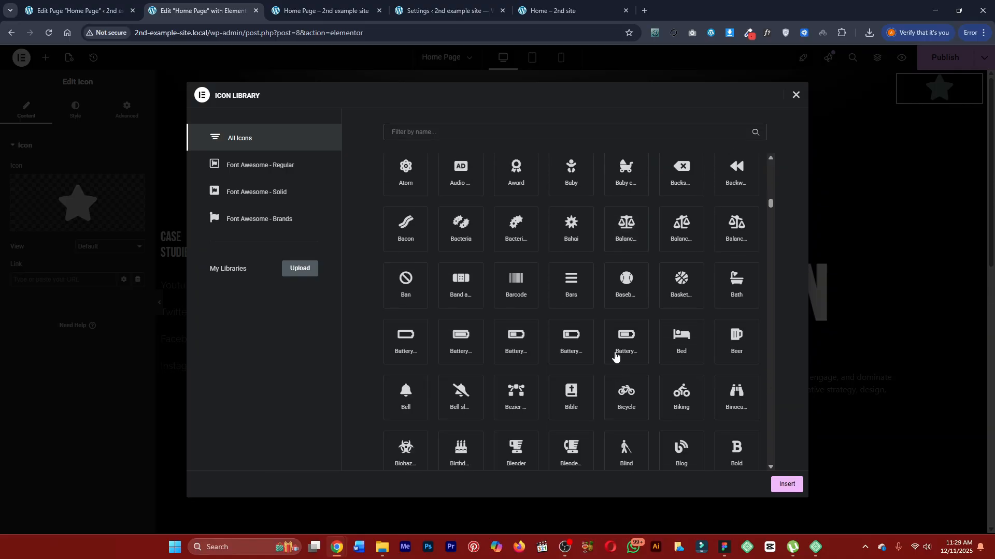
pyautogui.scroll(6, 637, 257)
pyautogui.scroll(-6, 648, 306)
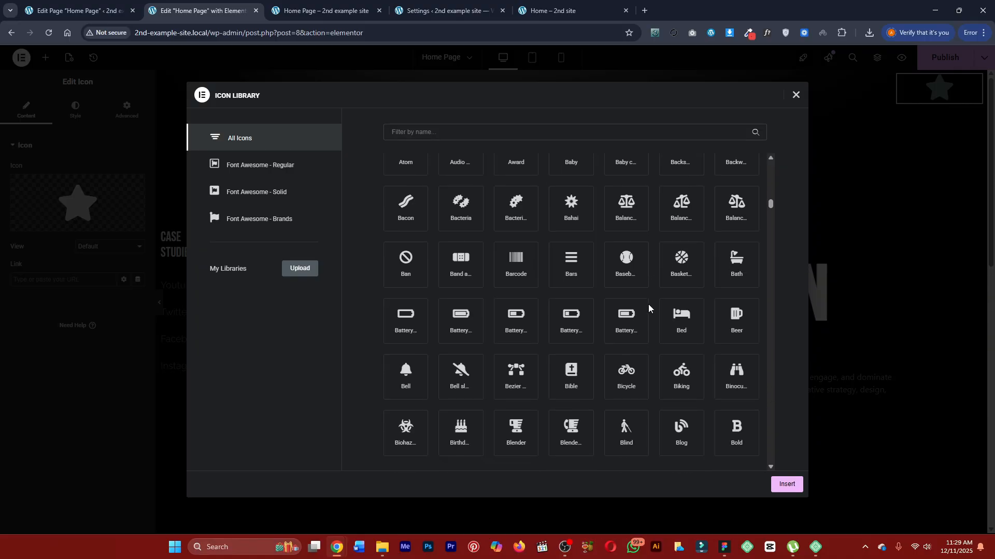
pyautogui.scroll(-10, 648, 303)
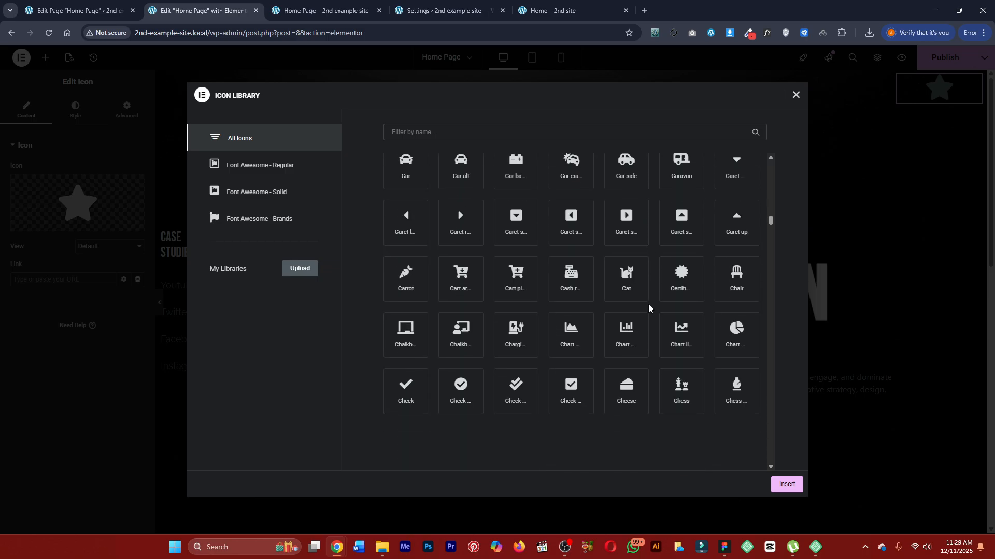
pyautogui.scroll(-10, 648, 304)
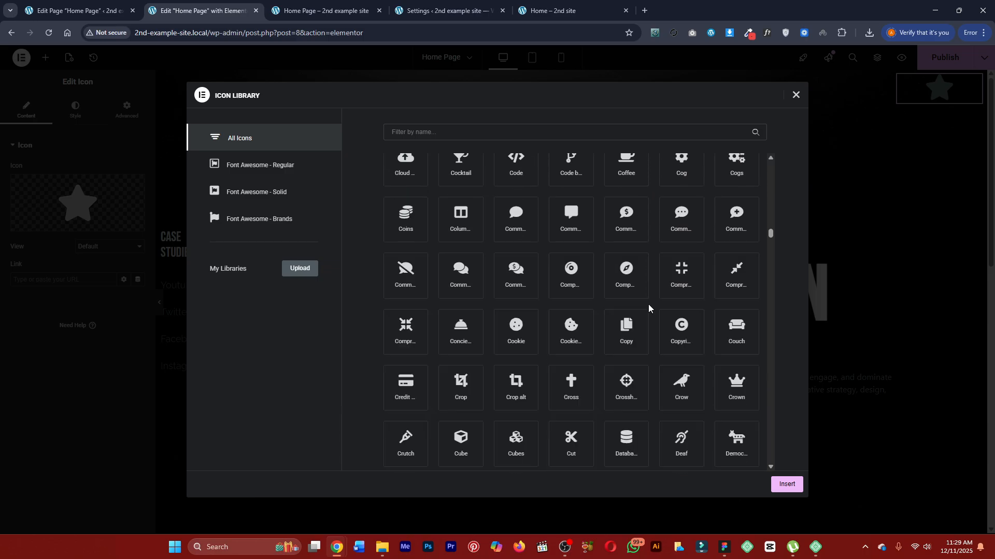
pyautogui.scroll(-10, 648, 304)
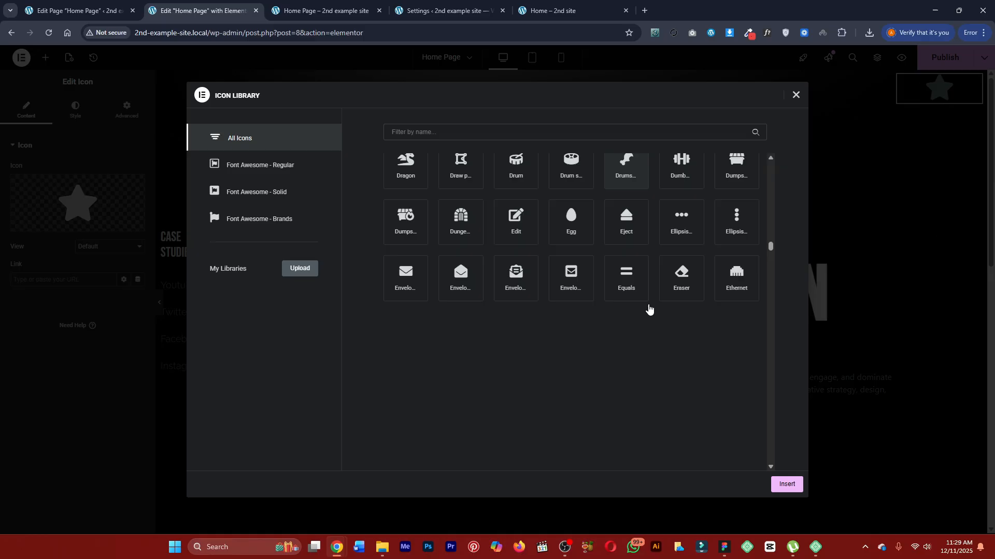
pyautogui.scroll(-10, 649, 309)
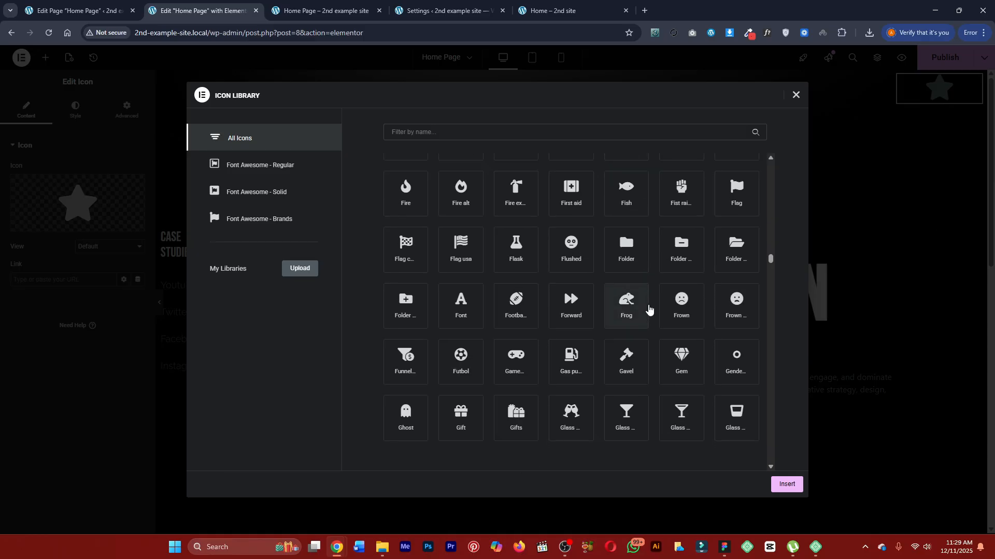
pyautogui.scroll(-10, 648, 309)
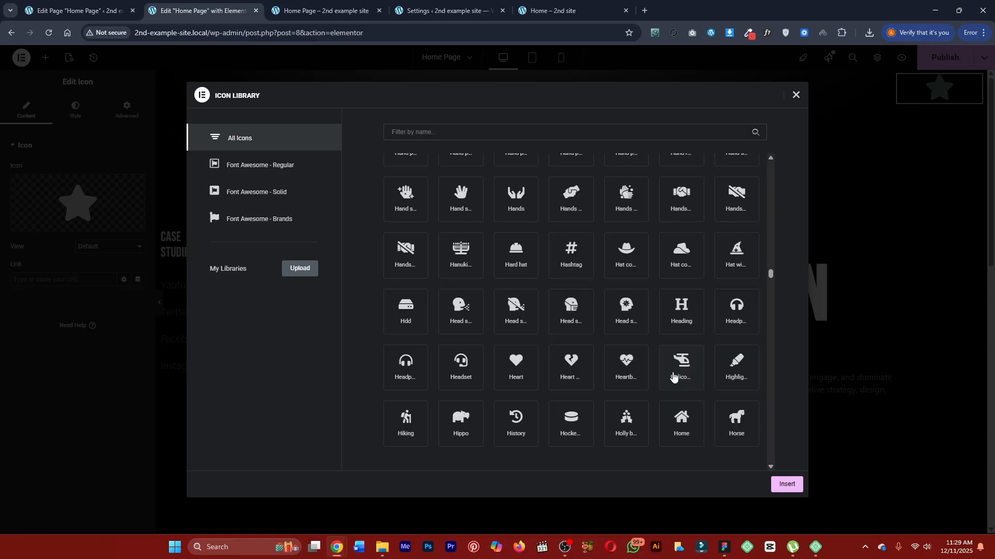
pyautogui.scroll(-10, 671, 372)
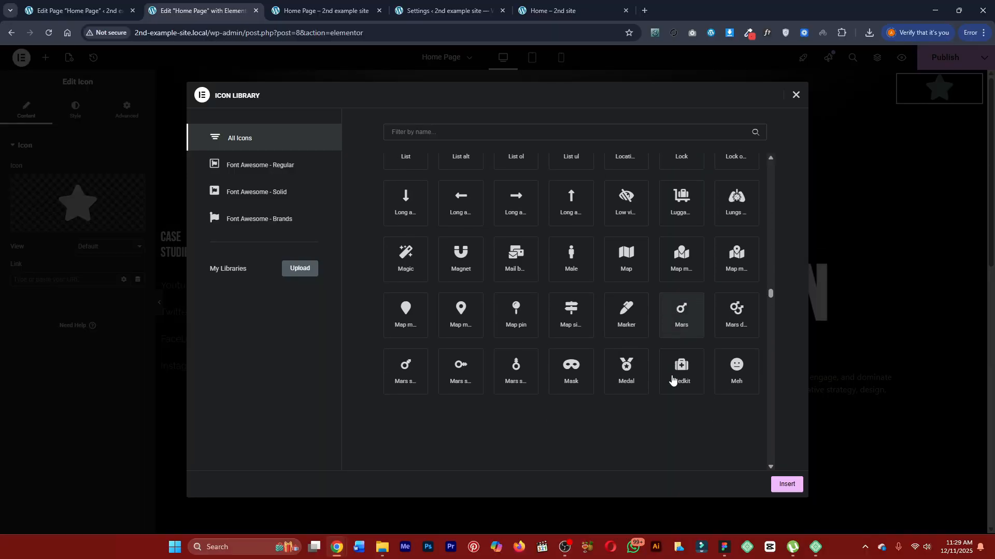
pyautogui.scroll(-7, 673, 379)
pyautogui.scroll(20, 654, 378)
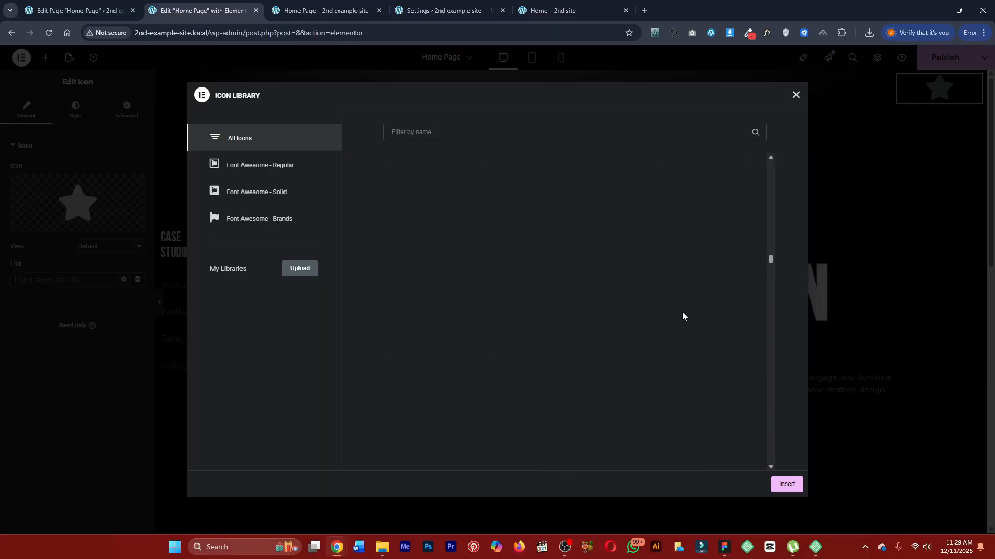
pyautogui.scroll(15, 682, 315)
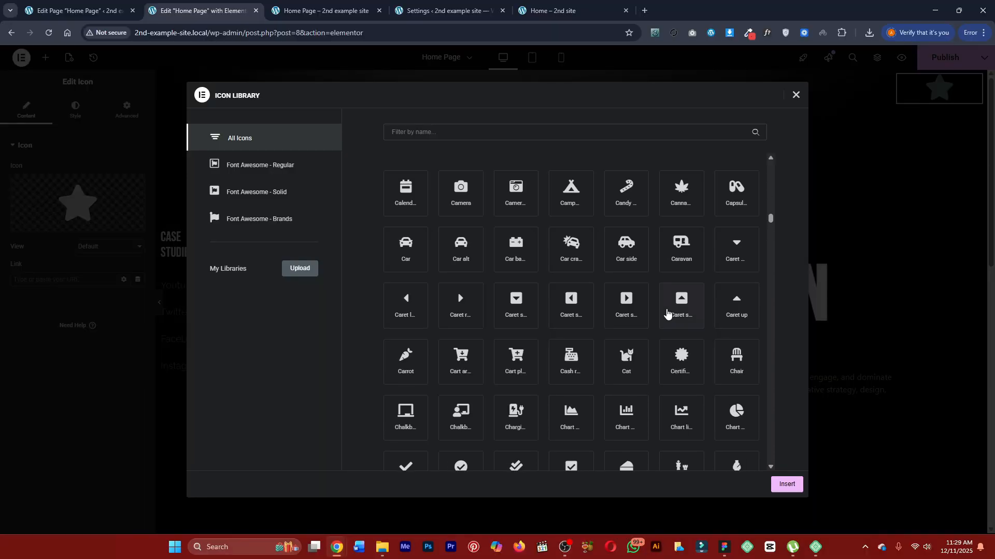
pyautogui.scroll(10, 666, 314)
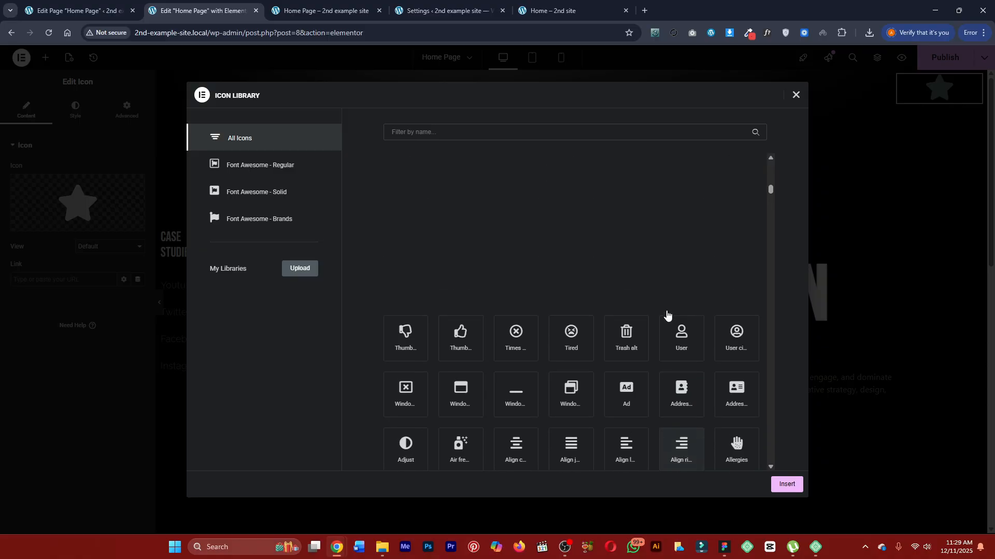
pyautogui.scroll(-4, 673, 317)
# Insert the selected double-angle icon and center its column's content vertically.
pyautogui.click(787, 485)
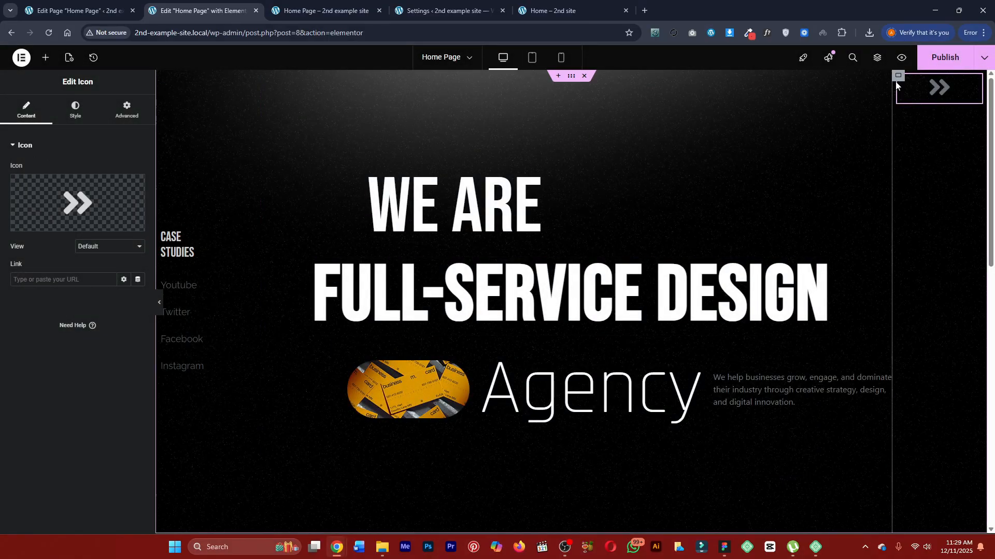
pyautogui.click(222, 232)
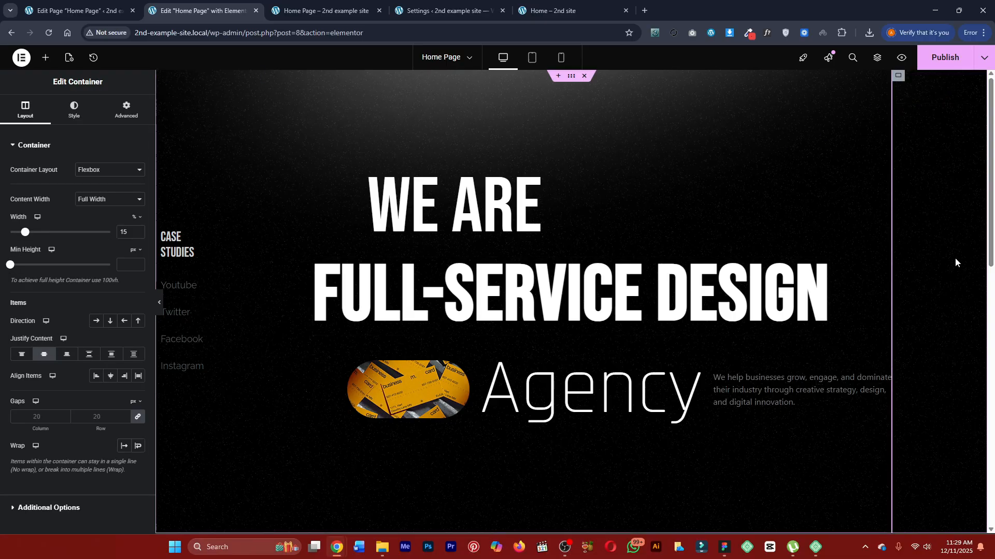
# Set the double-angle icon's color to the global Primary white and its size to 93 px.
pyautogui.click(943, 313)
pyautogui.click(74, 109)
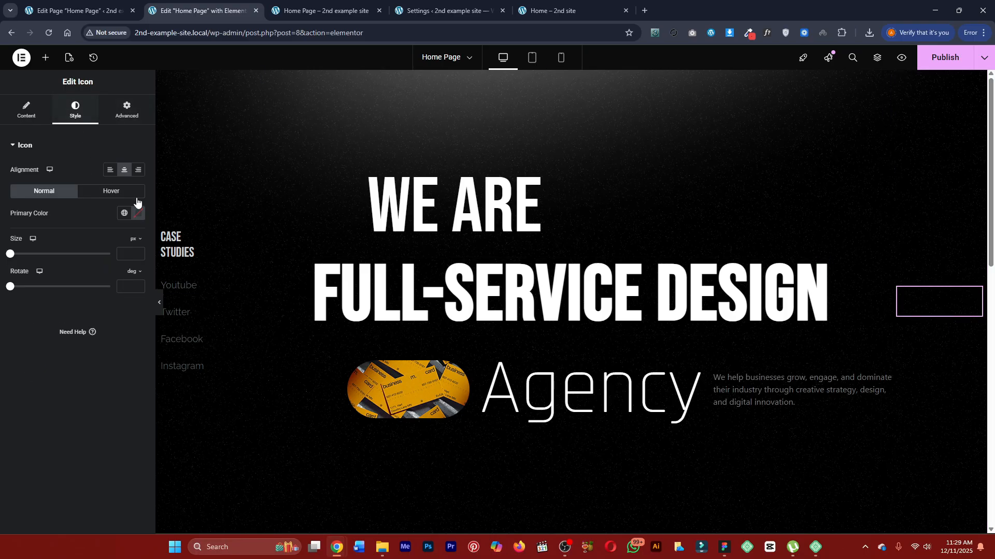
pyautogui.click(124, 213)
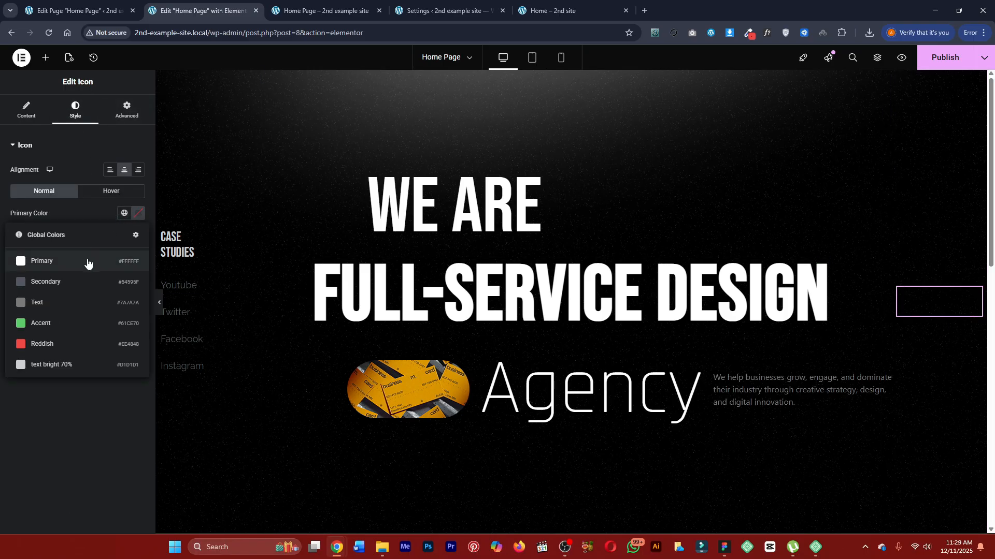
pyautogui.click(87, 259)
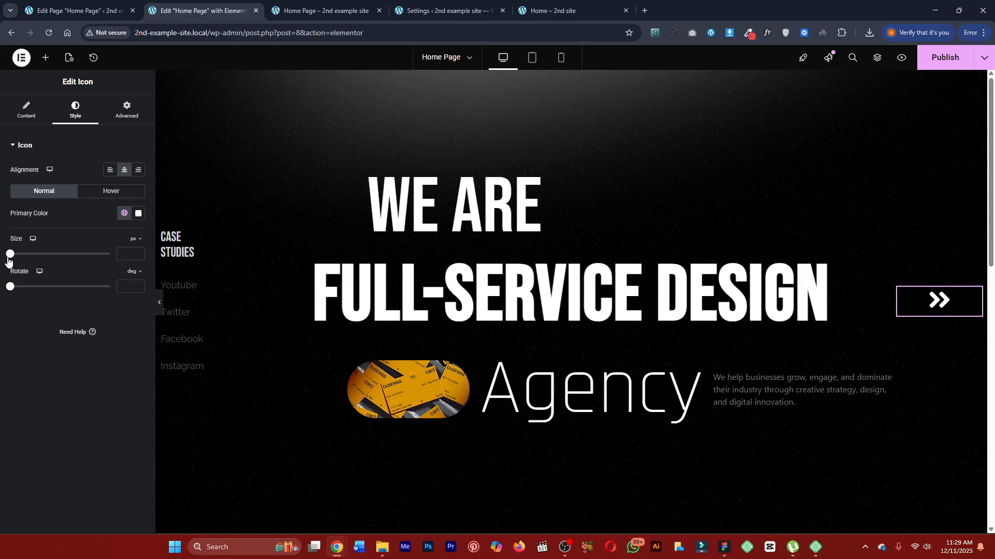
pyautogui.moveTo(10, 255); pyautogui.dragTo(39, 260)
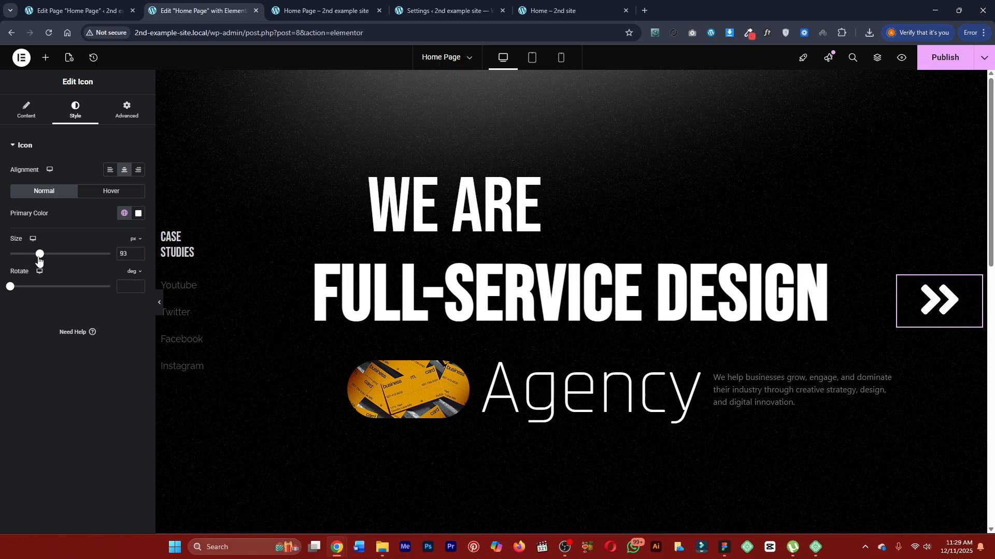
# Rotate the double-arrow icon by -44 degrees using the Transform settings.
pyautogui.click(126, 109)
pyautogui.scroll(-5, 67, 334)
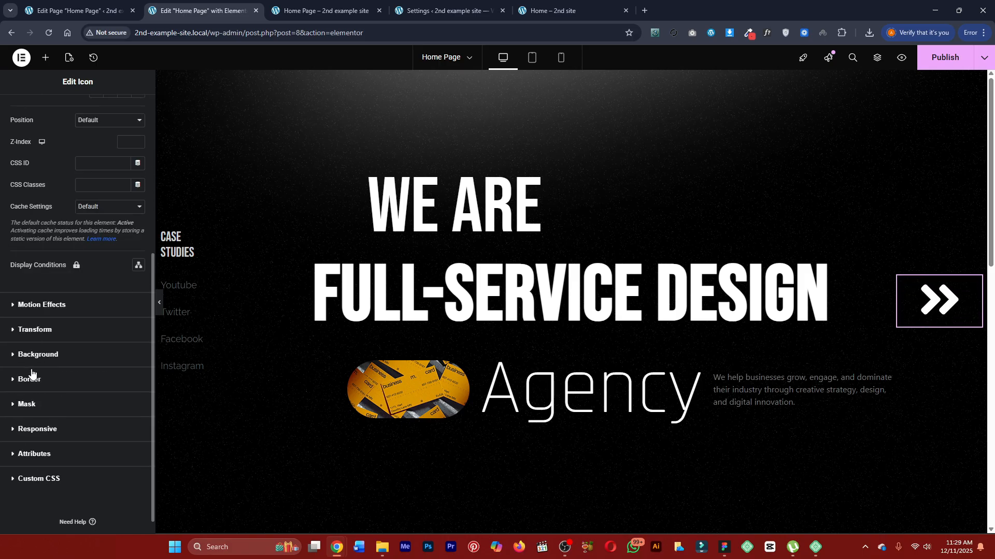
pyautogui.click(36, 330)
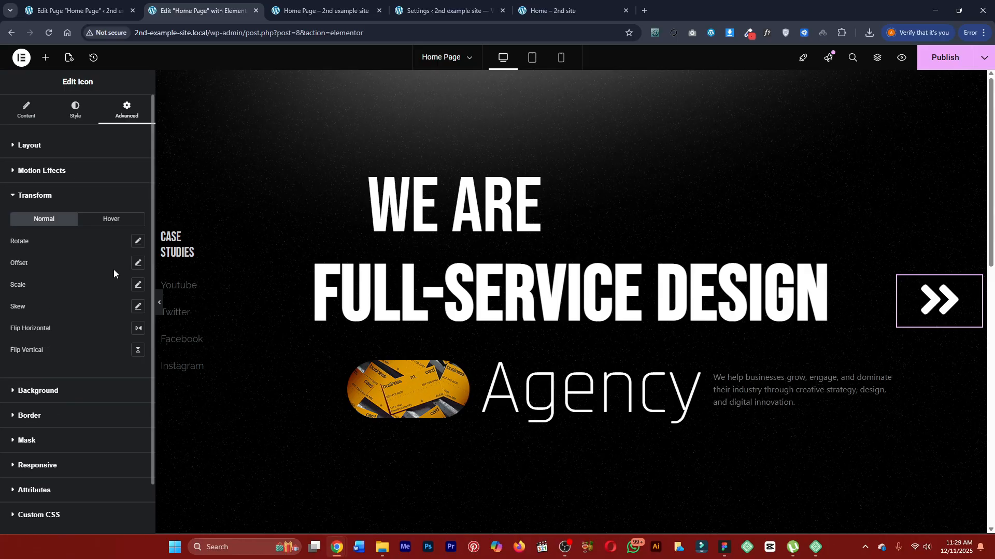
pyautogui.click(137, 241)
pyautogui.moveTo(57, 282); pyautogui.dragTo(54, 282)
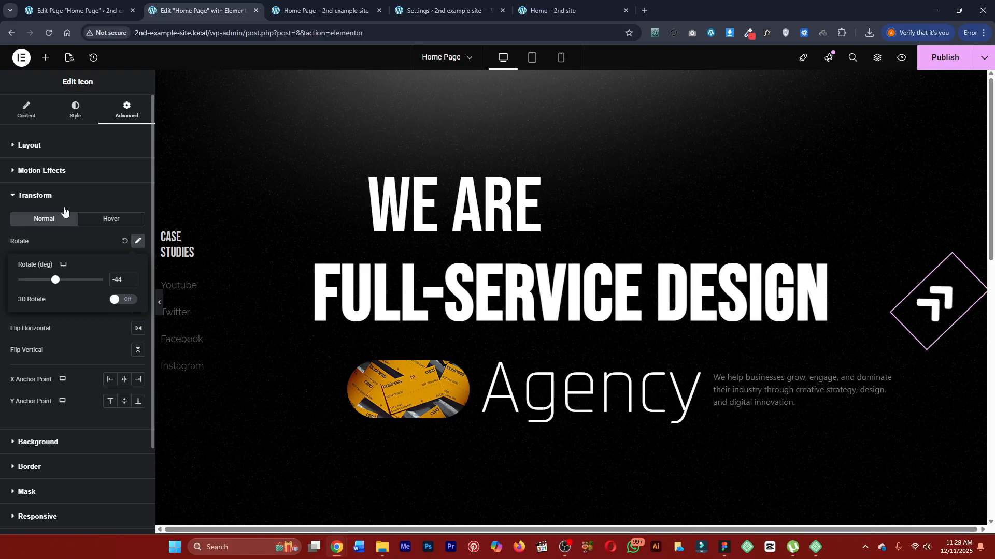
pyautogui.click(89, 199)
# Compare the arrow with the finished page, set its color to the global "text bright 70%", publish, and reload the preview.
pyautogui.click(552, 10)
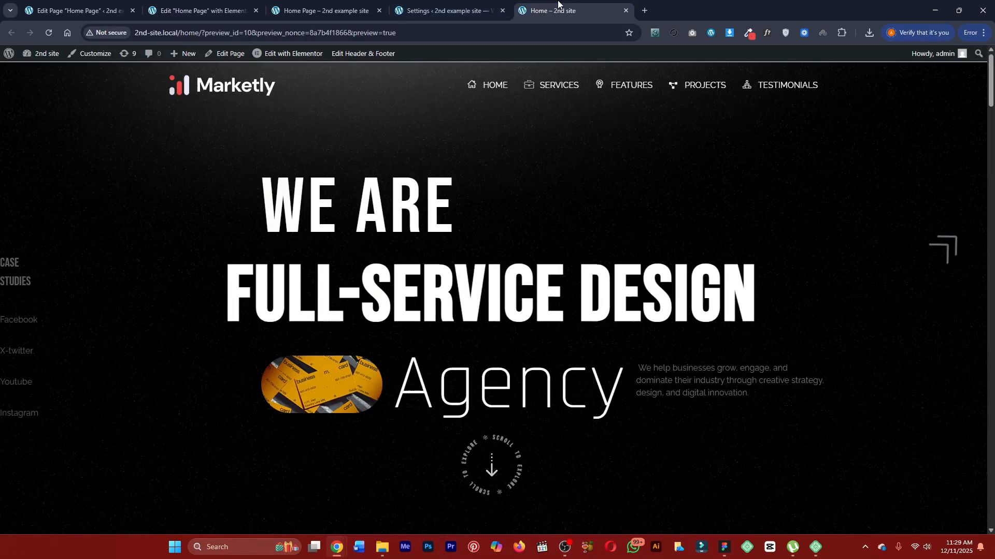
pyautogui.click(242, 4)
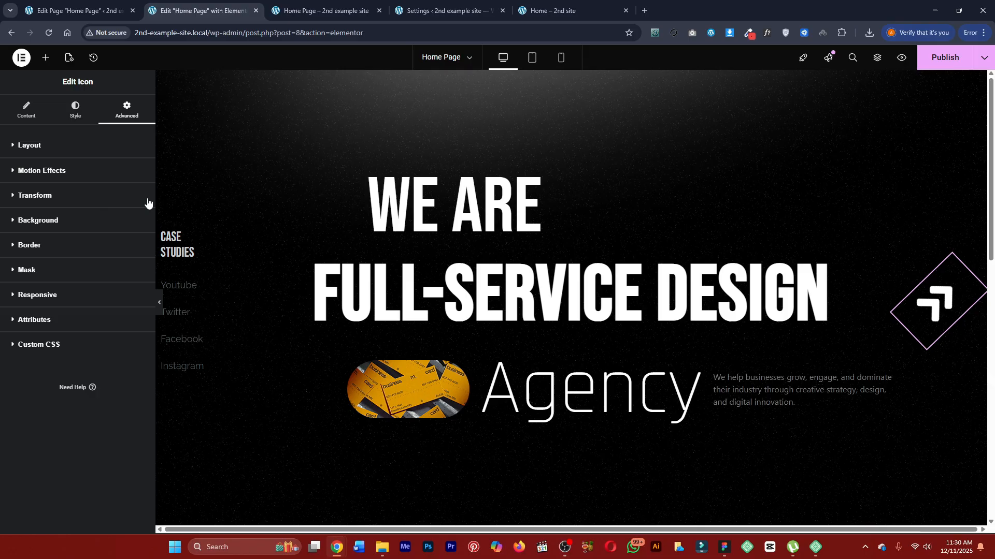
pyautogui.click(596, 11)
pyautogui.click(202, 10)
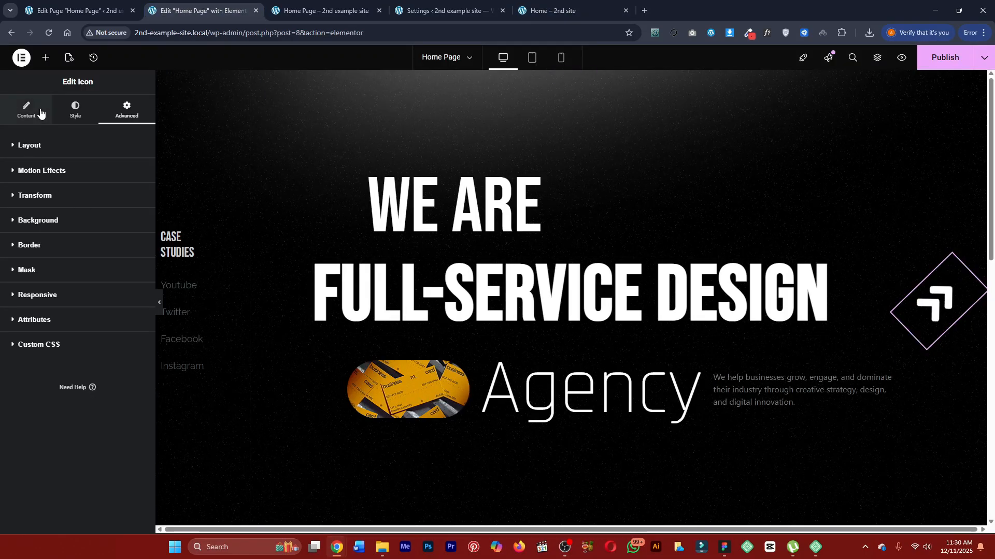
pyautogui.click(72, 115)
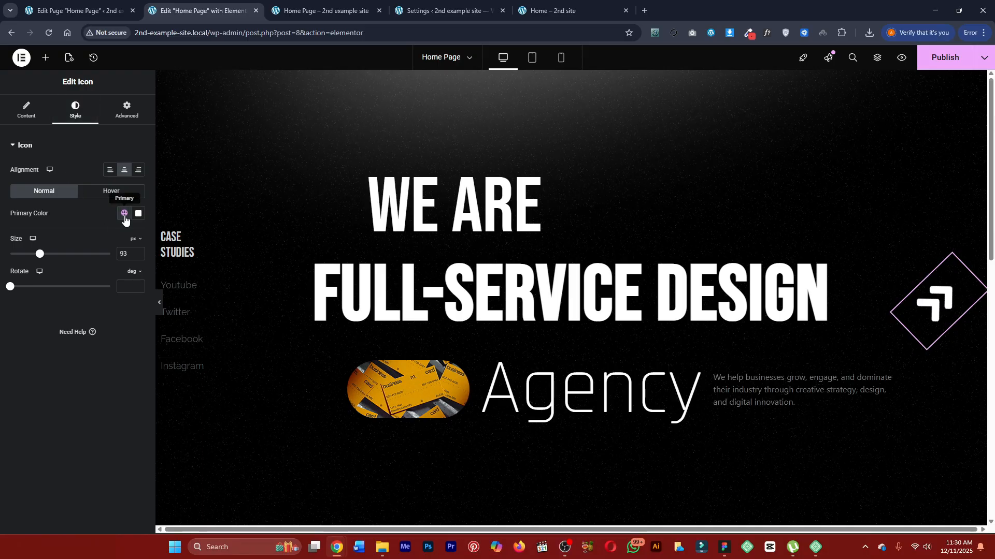
pyautogui.click(125, 215)
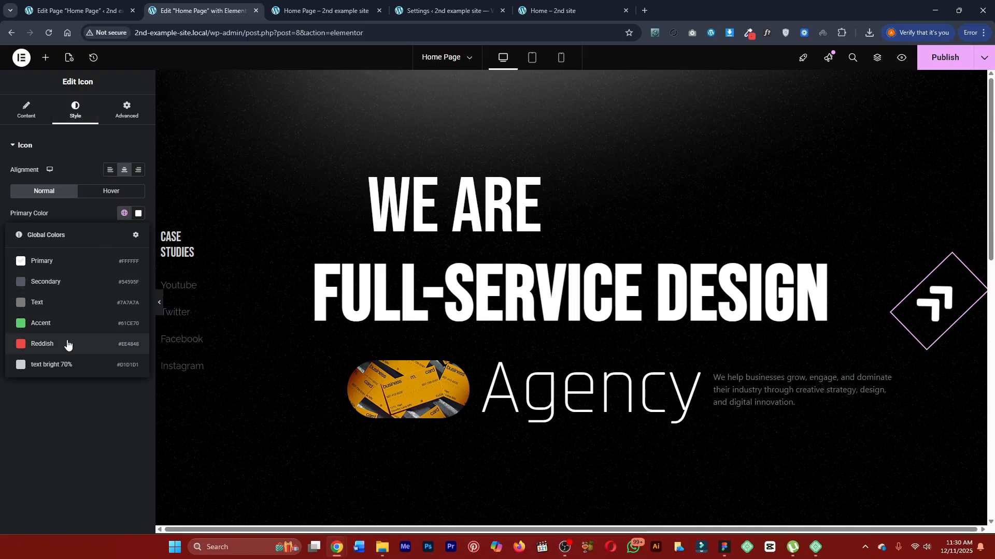
pyautogui.click(66, 365)
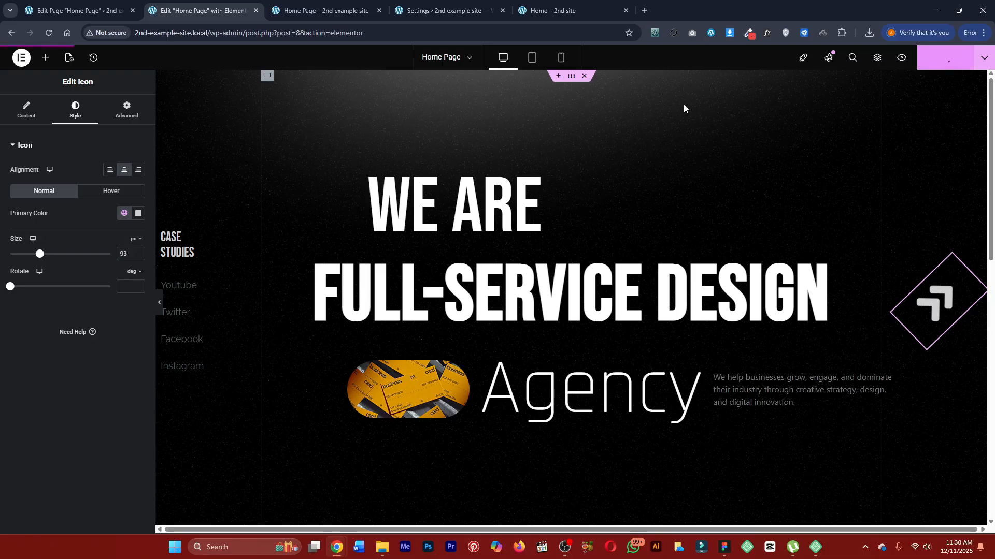
pyautogui.click(354, 6)
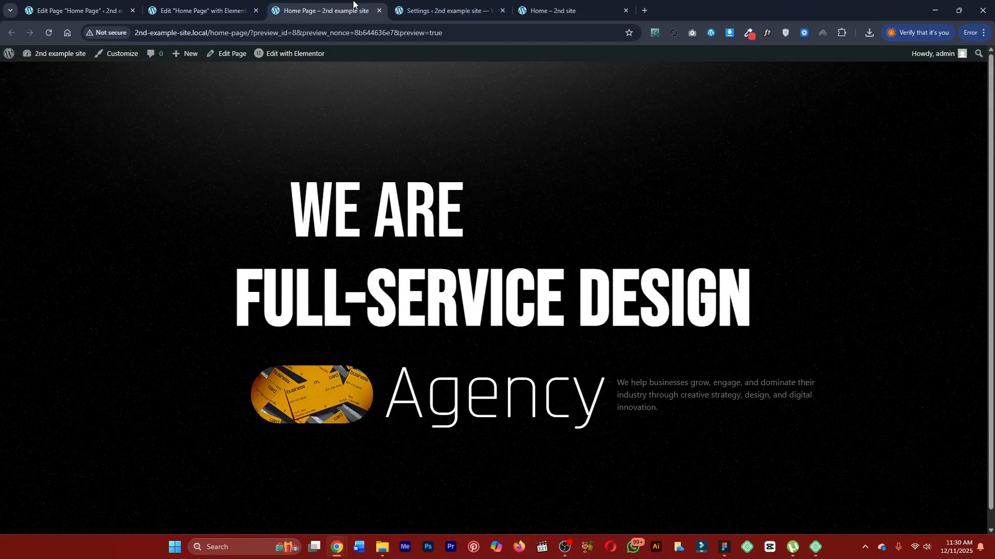
pyautogui.hotkey('ctrl', 'r')
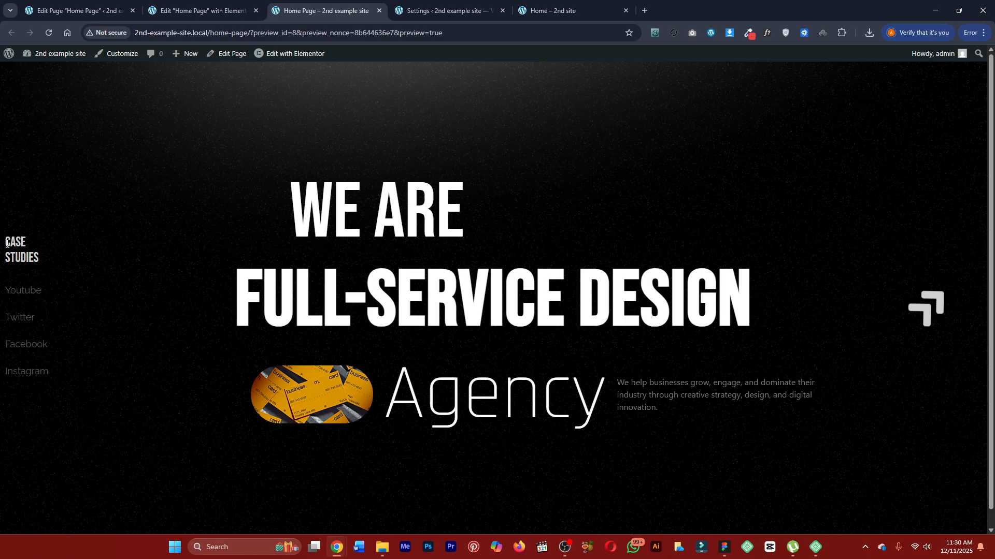
# Set the padding of the hero's social-links column and arrow-icon column containers to 0 px on all sides.
pyautogui.click(203, 9)
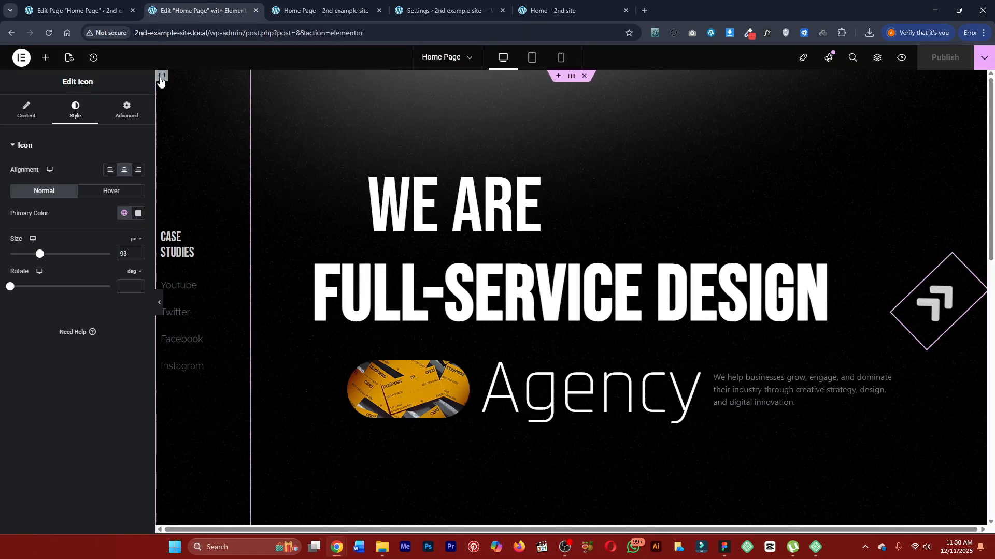
pyautogui.click(126, 109)
pyautogui.click(33, 222)
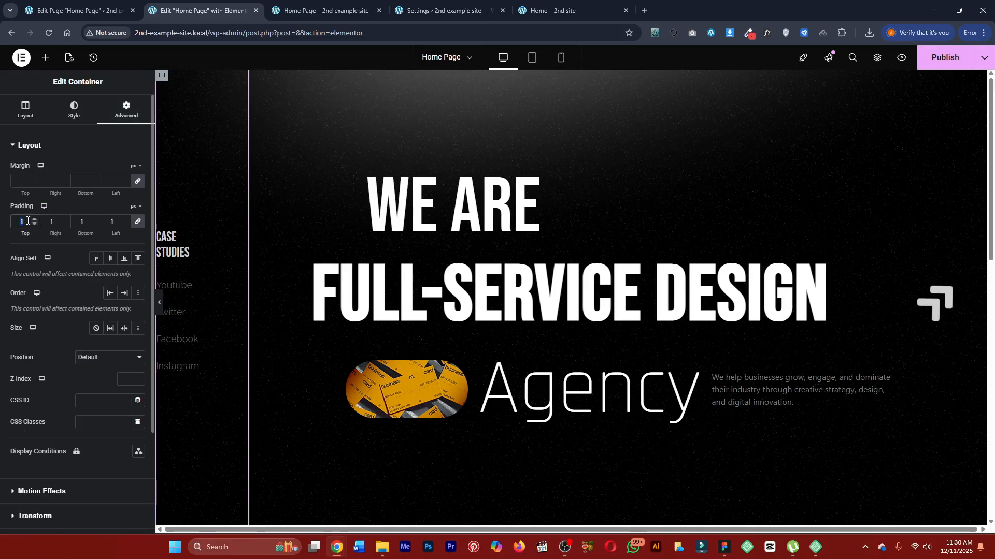
pyautogui.click(894, 86)
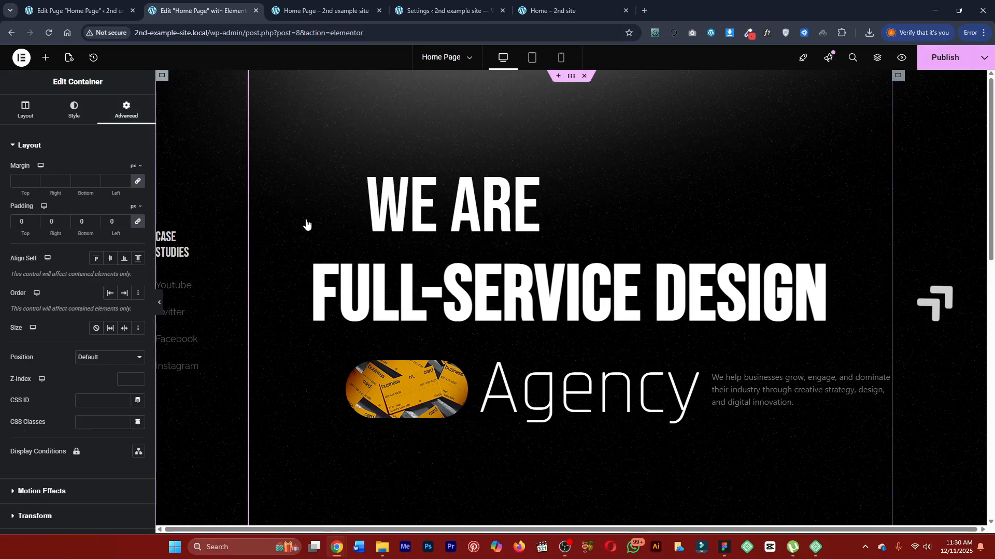
pyautogui.click(127, 110)
pyautogui.click(33, 222)
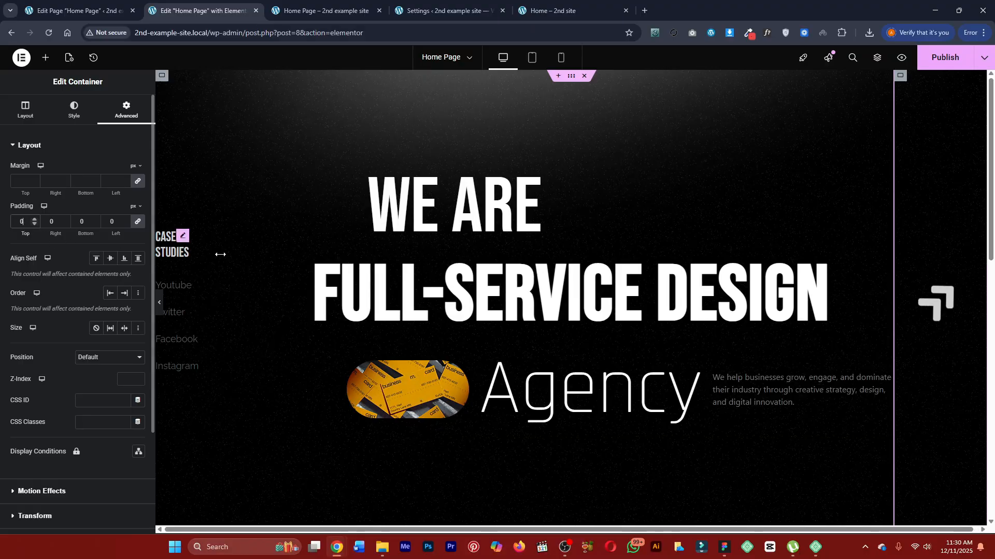
# Publish the padding changes and review the hero section in the reloaded page preview.
pyautogui.click(322, 4)
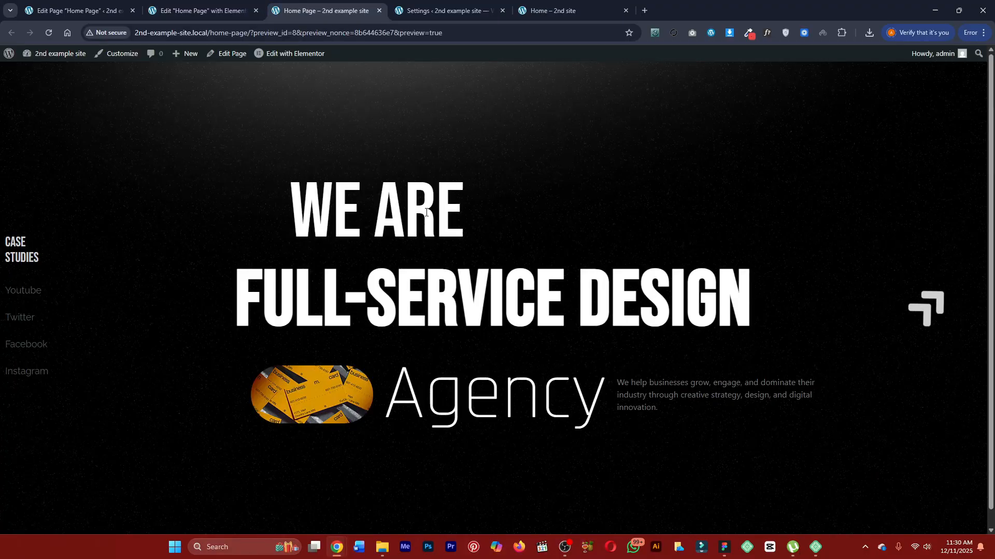
pyautogui.click(203, 10)
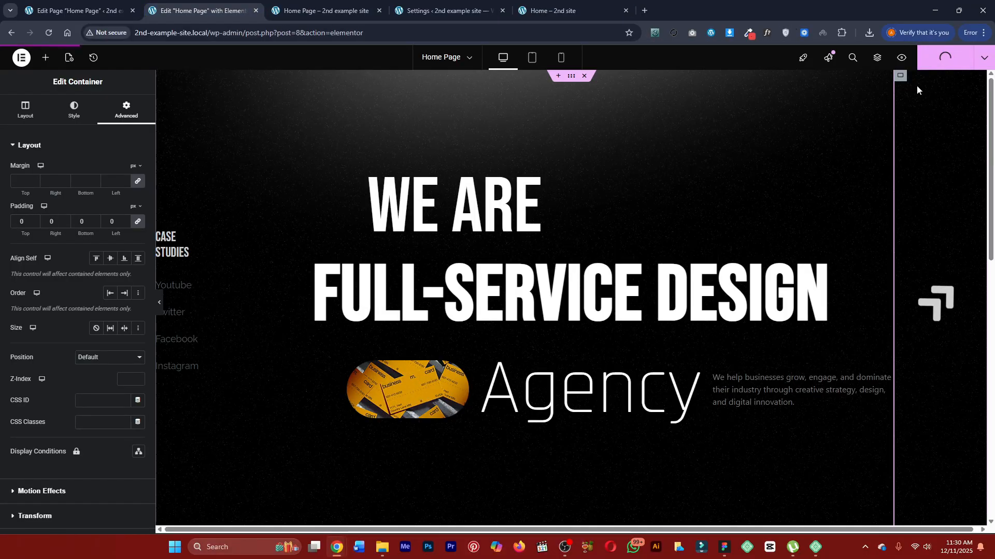
pyautogui.click(341, 4)
pyautogui.scroll(-1, 324, 235)
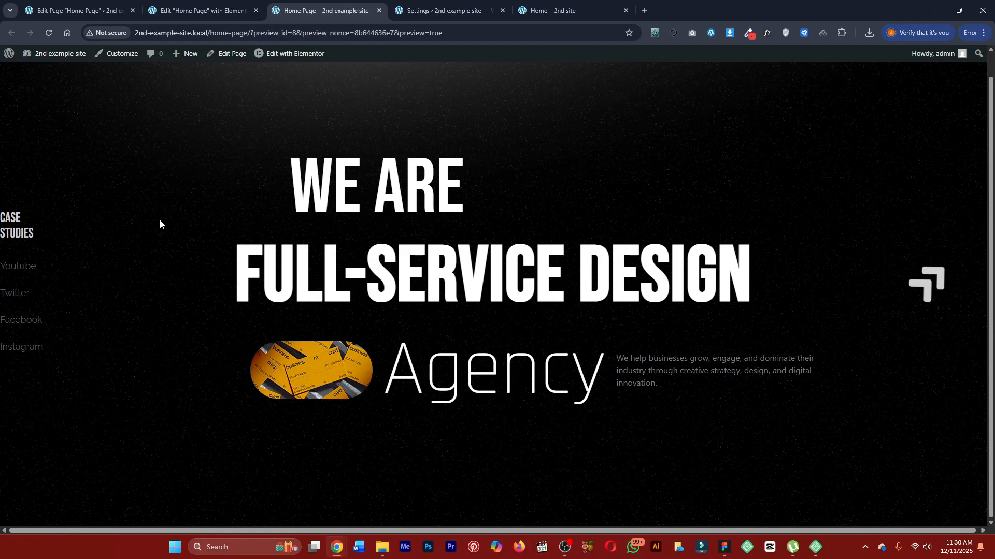
pyautogui.scroll(1, 412, 219)
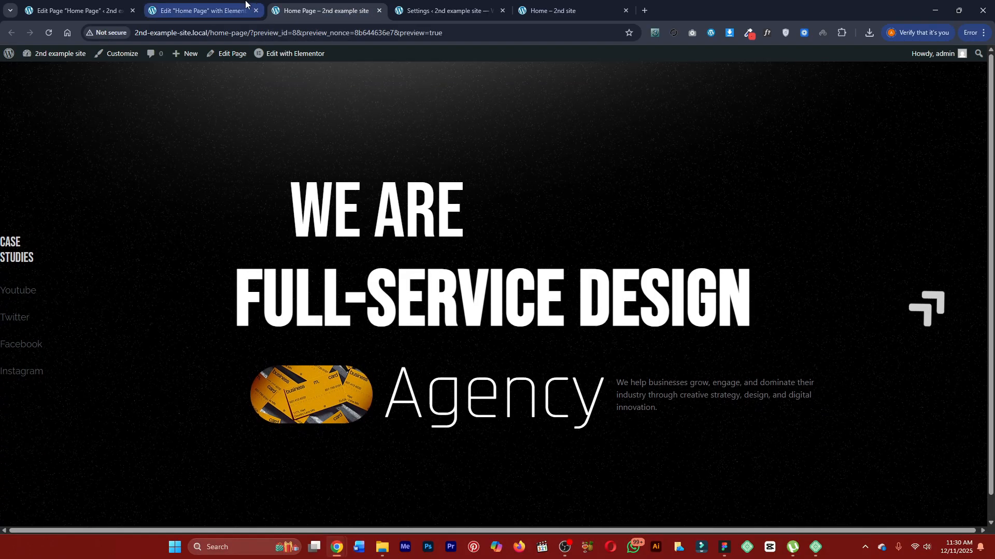
# Inspect the double-arrow icon on the finished page and expand its element to read its class name.
pyautogui.click(552, 10)
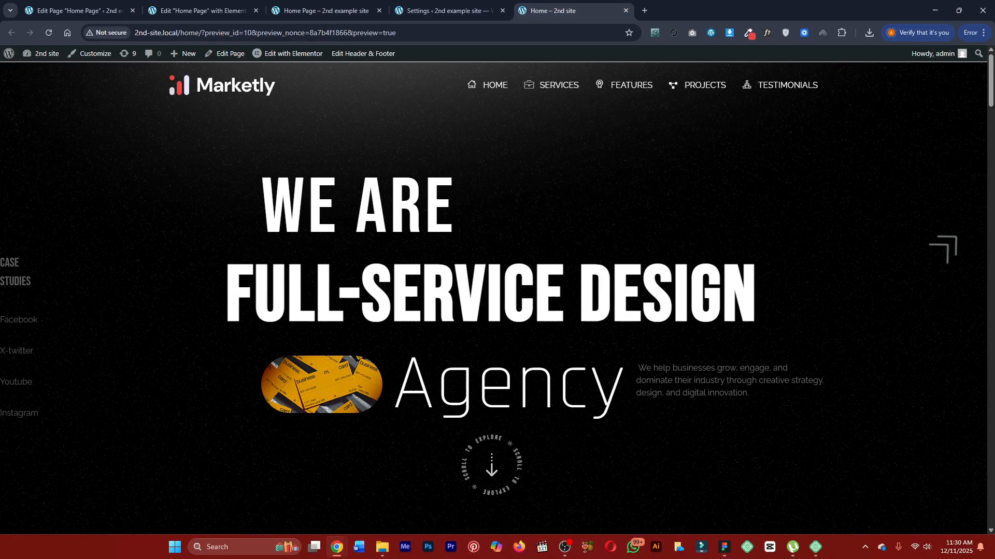
pyautogui.rightClick(945, 255)
pyautogui.click(855, 491)
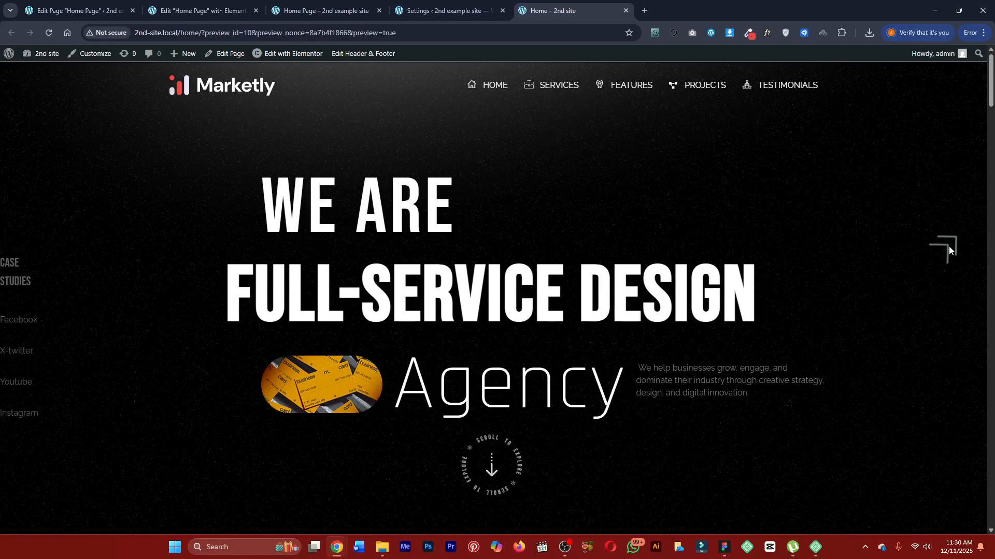
pyautogui.rightClick(949, 247)
pyautogui.click(855, 479)
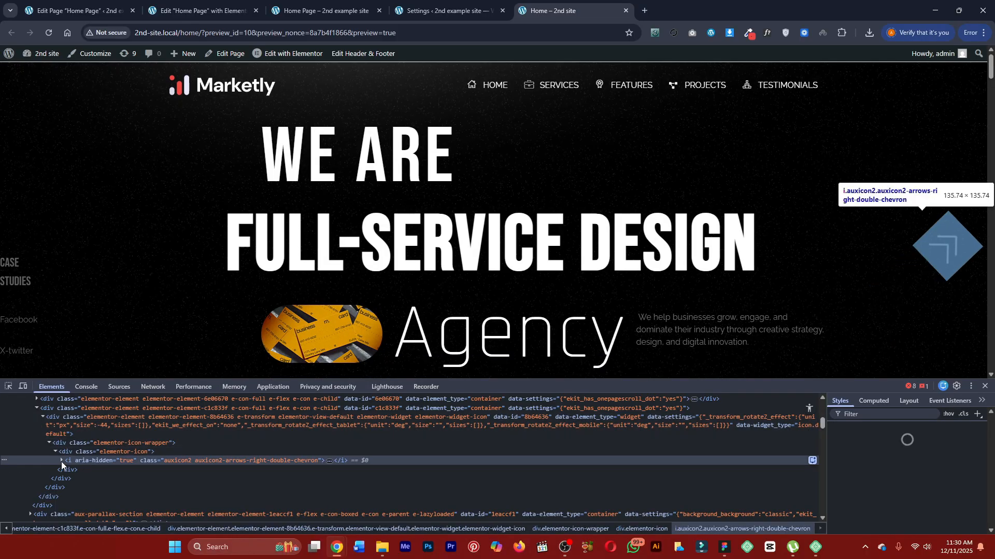
pyautogui.doubleClick(179, 462)
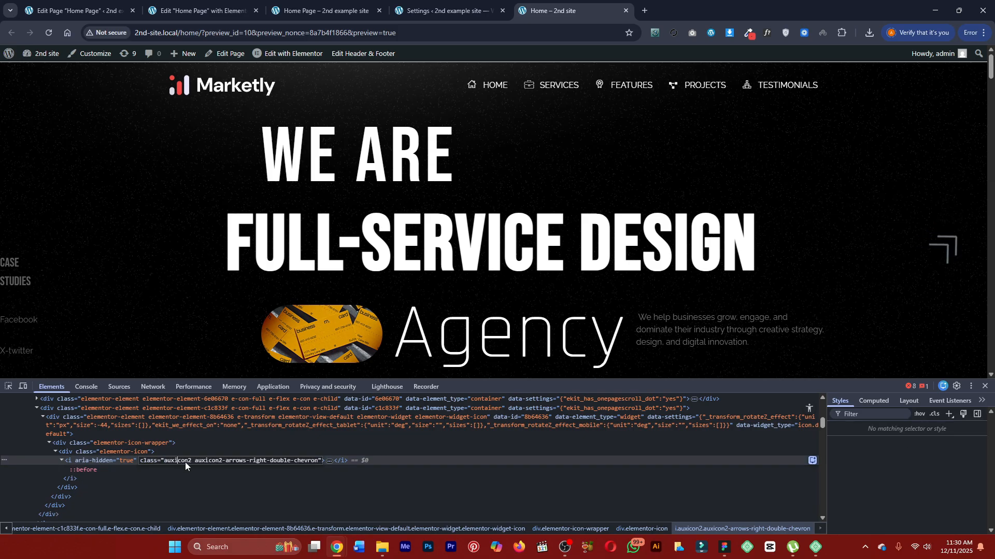
# Open the icon library for the home page's arrow icon, filter it for "auxicon", and clear the filter.
pyautogui.click(199, 11)
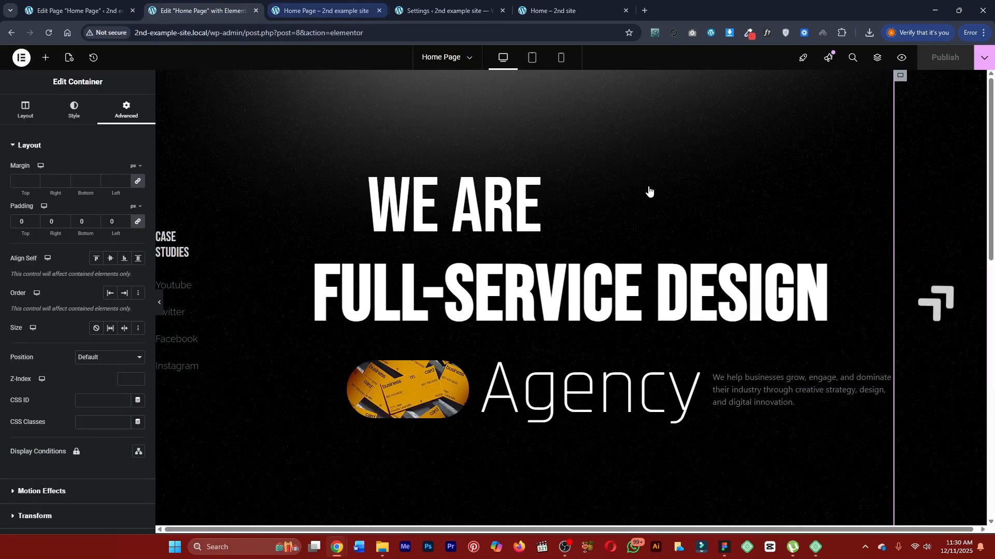
pyautogui.click(935, 303)
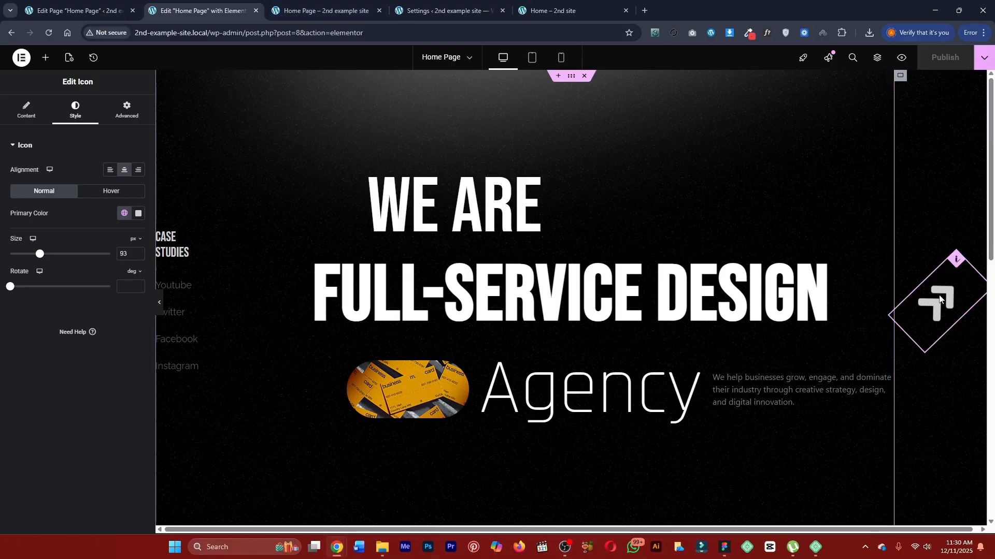
pyautogui.click(26, 110)
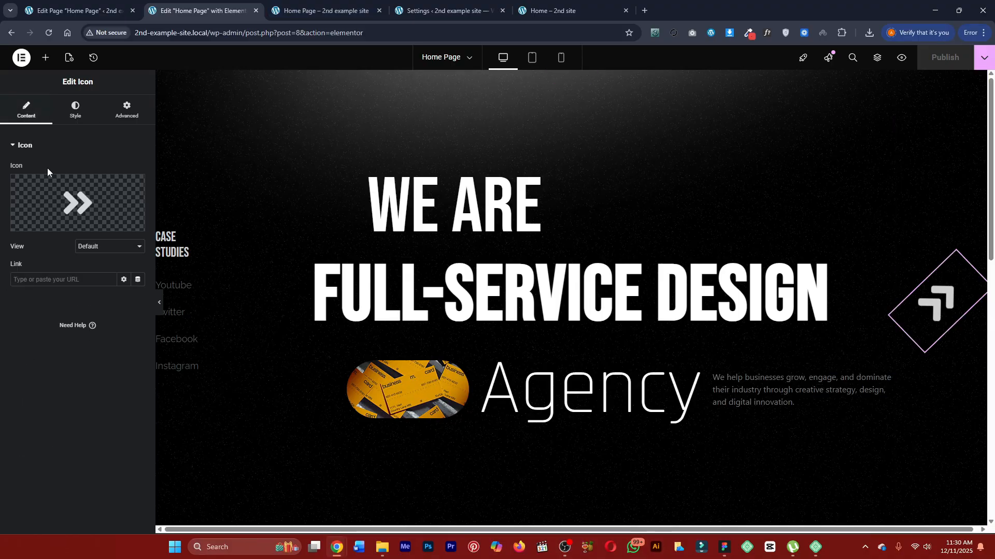
pyautogui.click(52, 181)
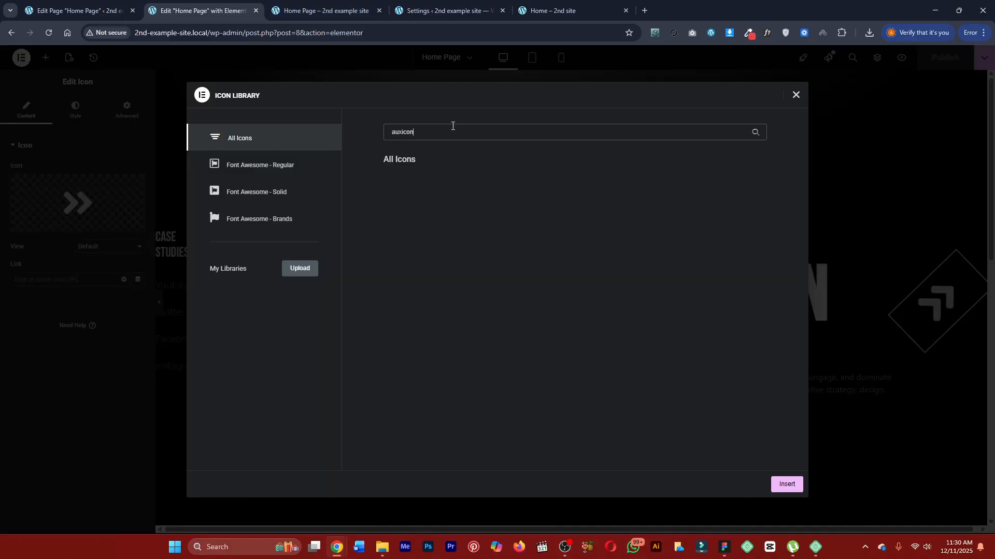
pyautogui.press('BackSpace')
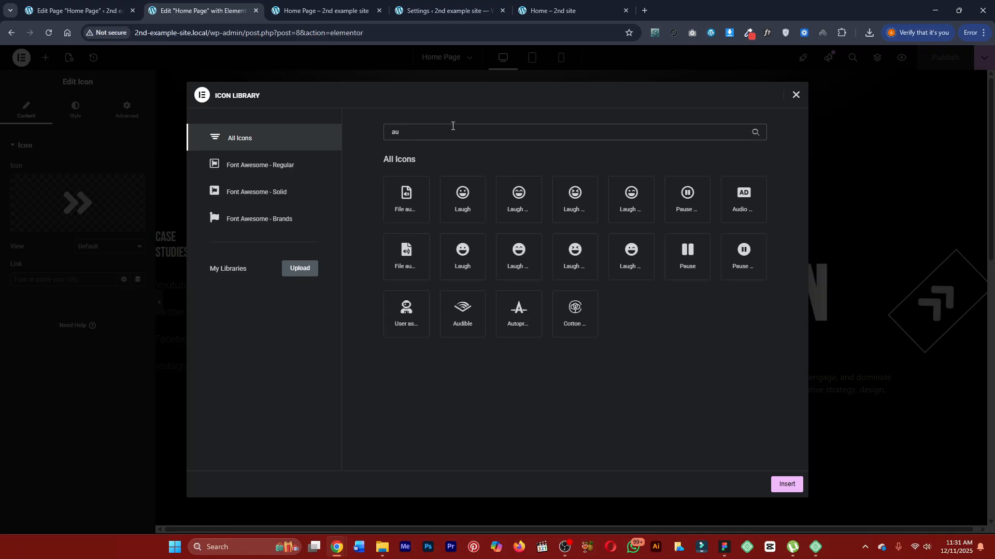
pyautogui.press('BackSpace')
pyautogui.press('BackSpace')
# Recheck the arrow icon's class name in the finished page's code and return to the open icon library.
pyautogui.hotkey('ctrl', 'Tab')
pyautogui.hotkey('ctrl', 'Tab')
pyautogui.hotkey('ctrl', 'Tab')
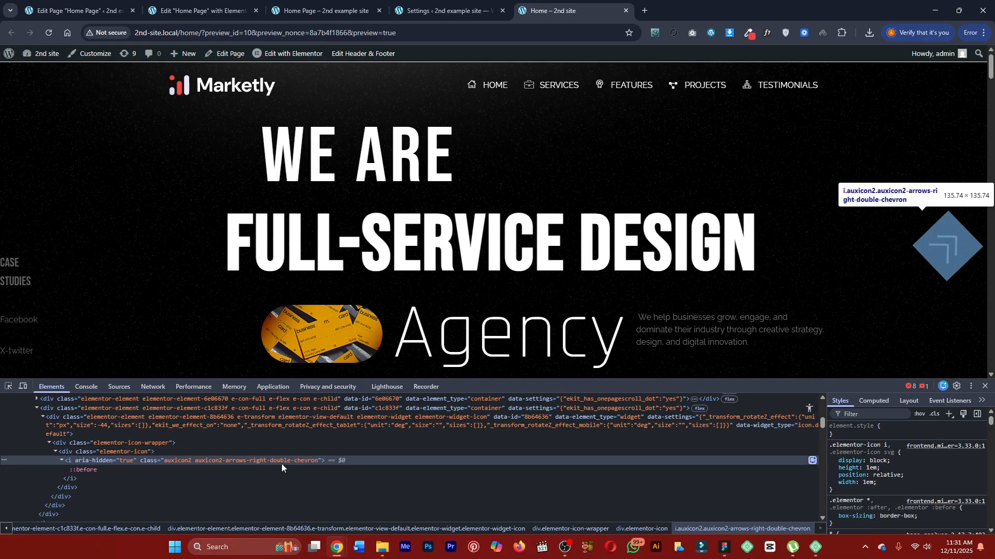
pyautogui.click(199, 3)
pyautogui.click(293, 4)
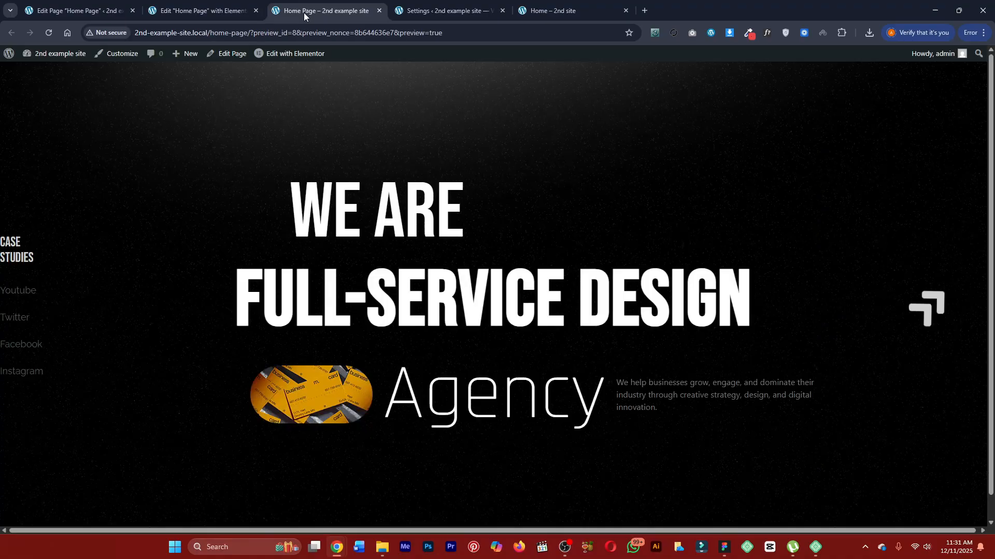
pyautogui.click(98, 7)
pyautogui.click(208, 9)
# Filter the icon library for "doub", close it without inserting anything, and close the developer tools on the finished page.
pyautogui.click(500, 132)
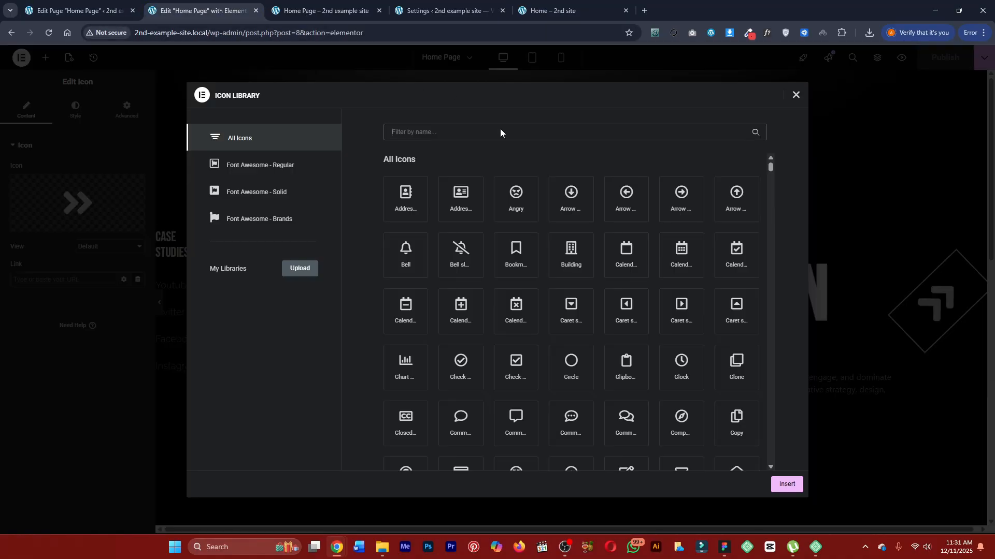
pyautogui.write('doub')
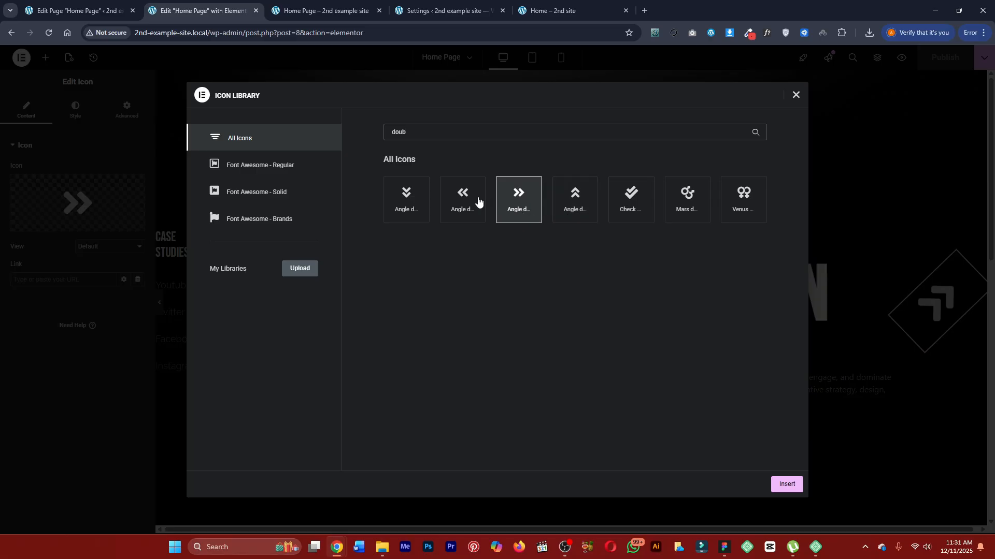
pyautogui.click(797, 95)
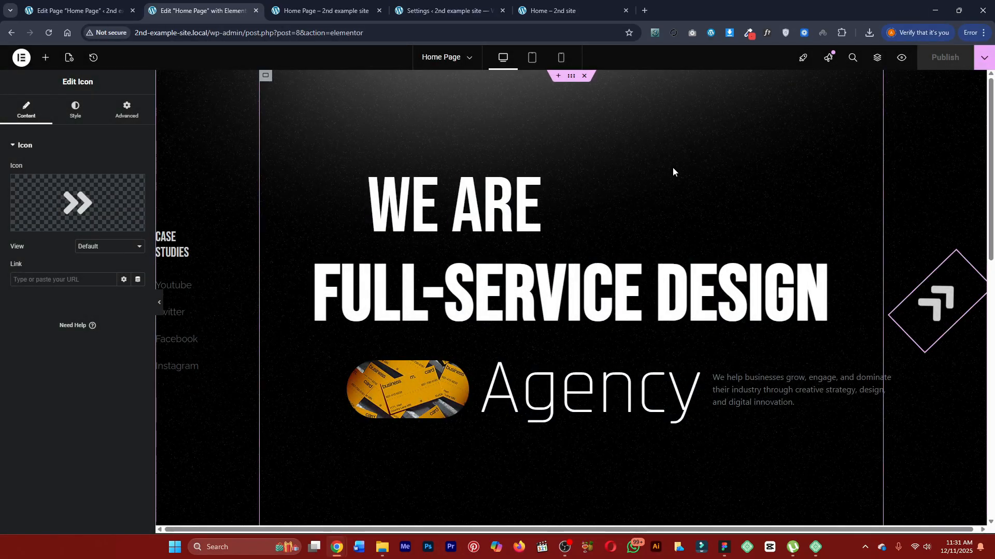
pyautogui.click(552, 10)
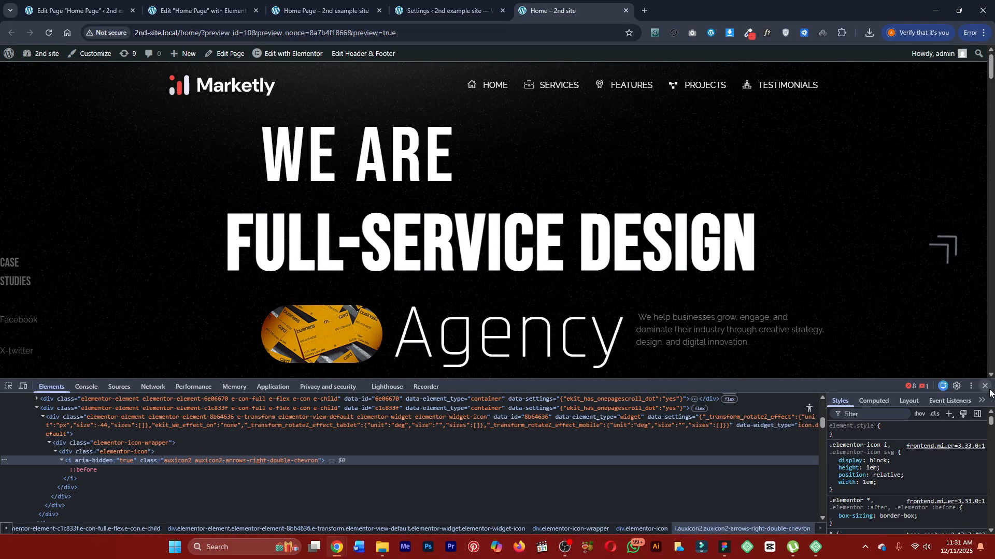
pyautogui.click(986, 387)
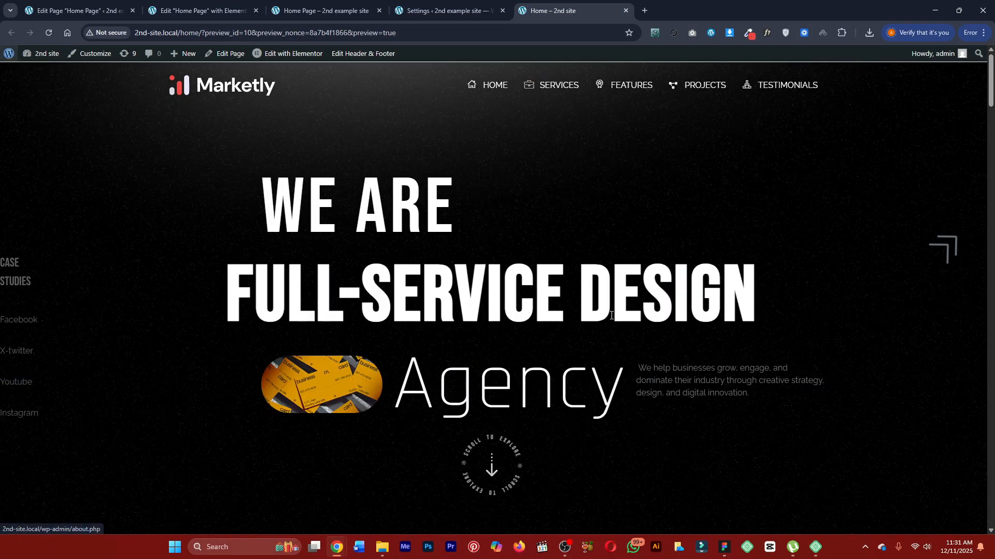
# Review the finished page's layout below the hero, covering the client logo carousel and the Services cards, and return to the hero.
pyautogui.scroll(-1, 610, 315)
pyautogui.scroll(-2, 611, 315)
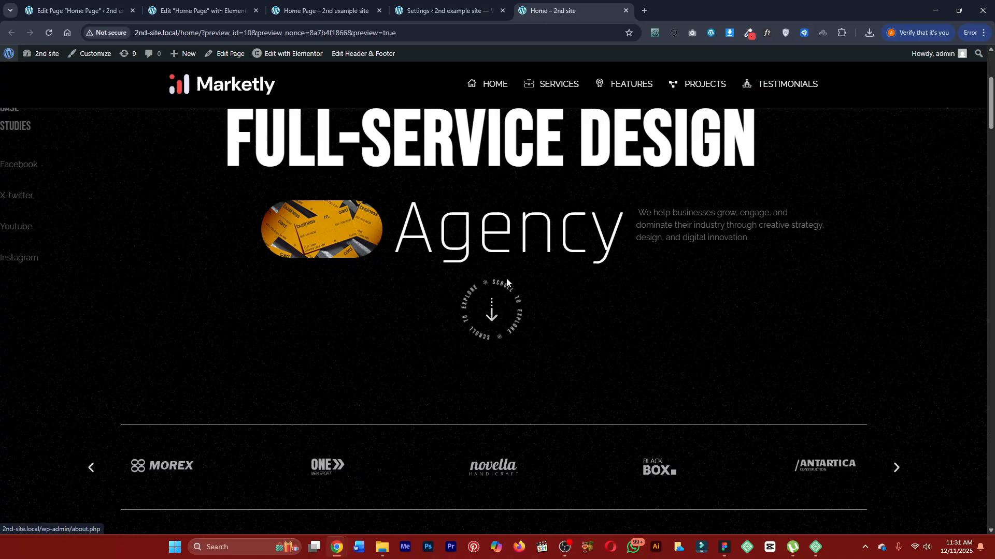
pyautogui.scroll(-3, 498, 304)
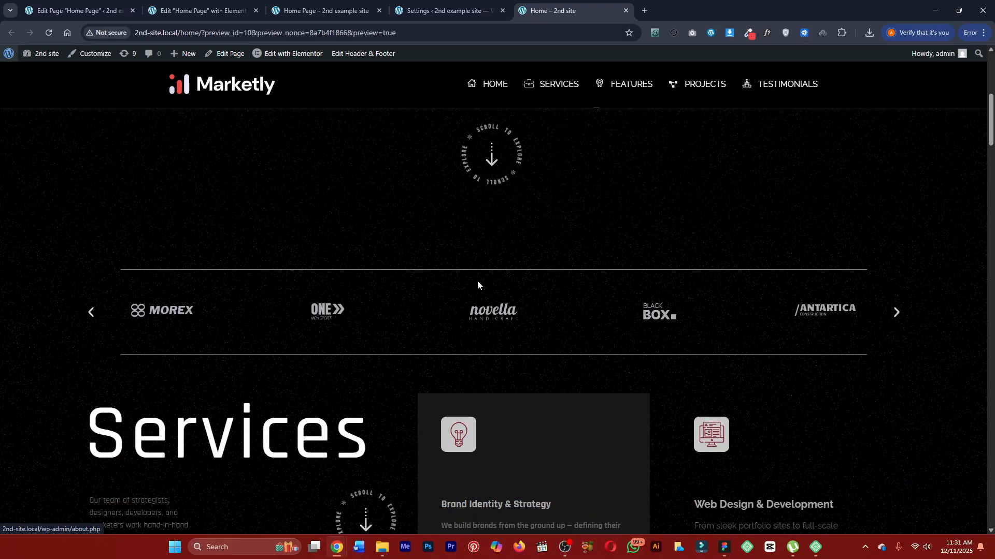
pyautogui.scroll(-5, 489, 317)
pyautogui.scroll(-4, 669, 459)
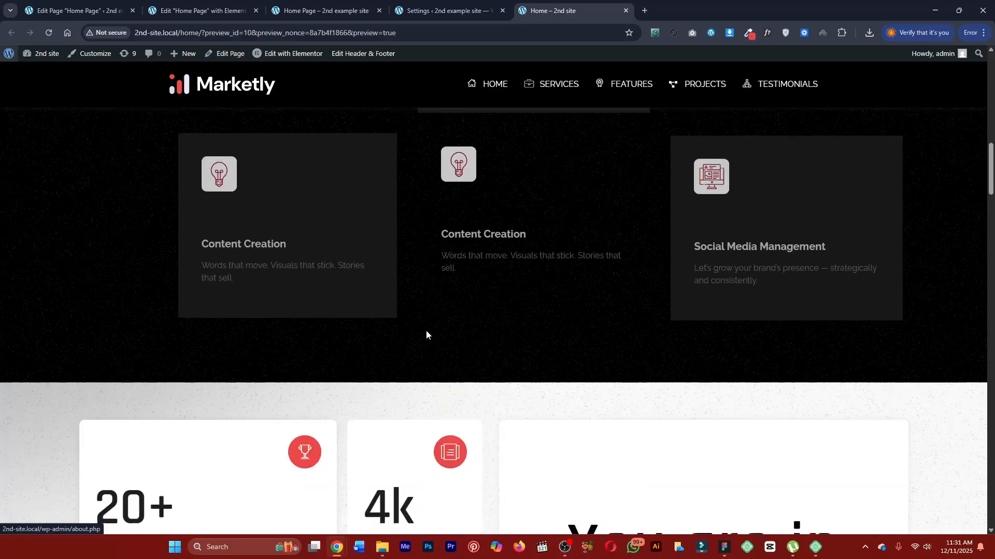
pyautogui.scroll(3, 426, 331)
pyautogui.scroll(10, 335, 210)
pyautogui.scroll(-2, 489, 254)
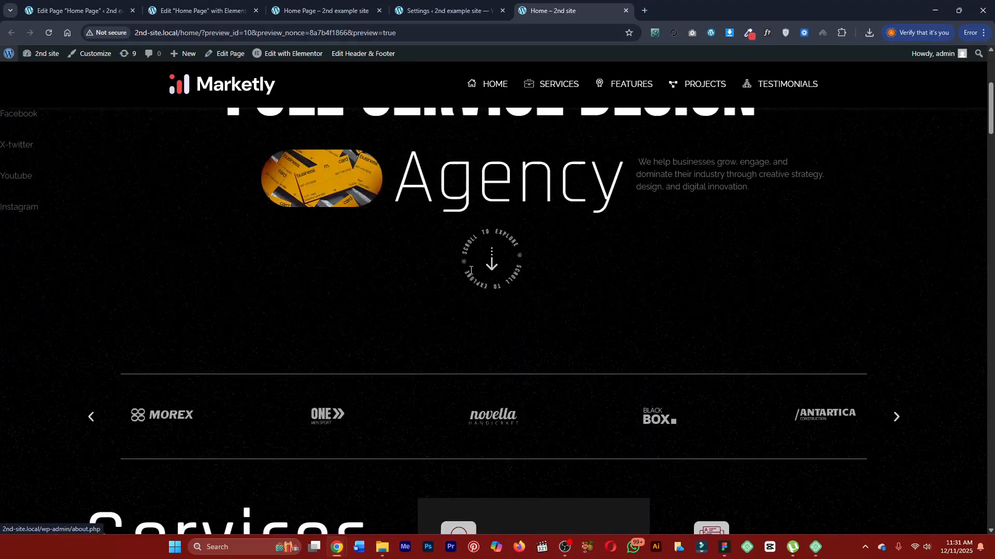
pyautogui.scroll(-4, 489, 254)
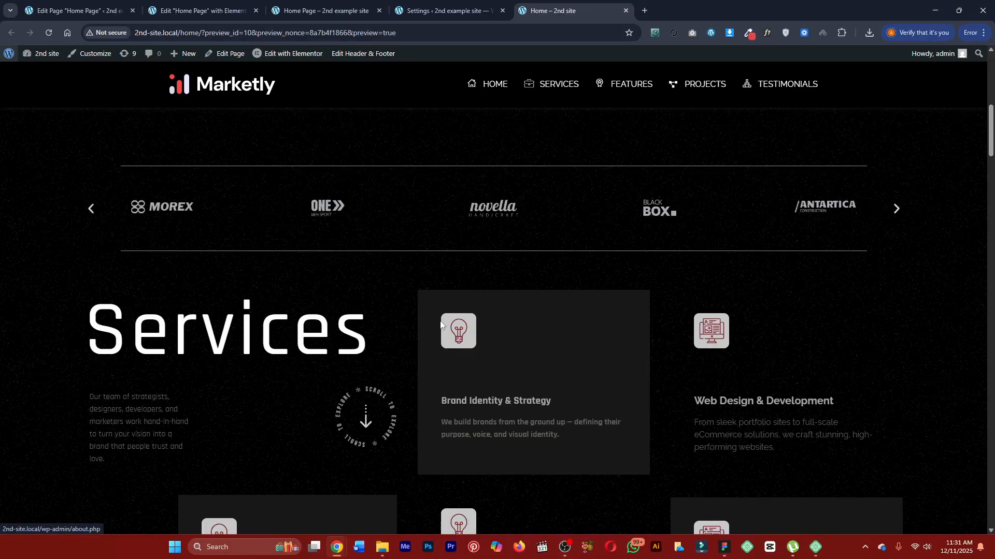
pyautogui.scroll(6, 401, 293)
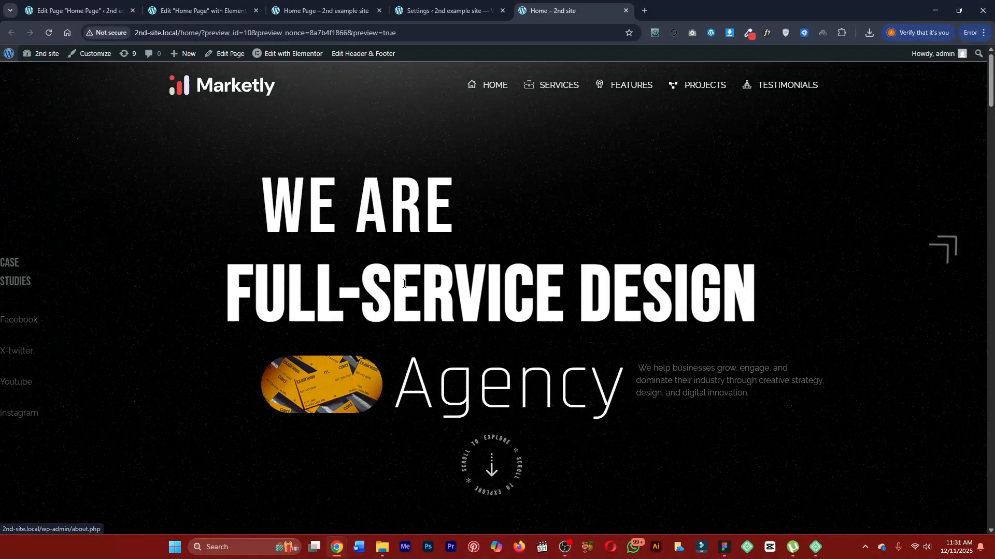